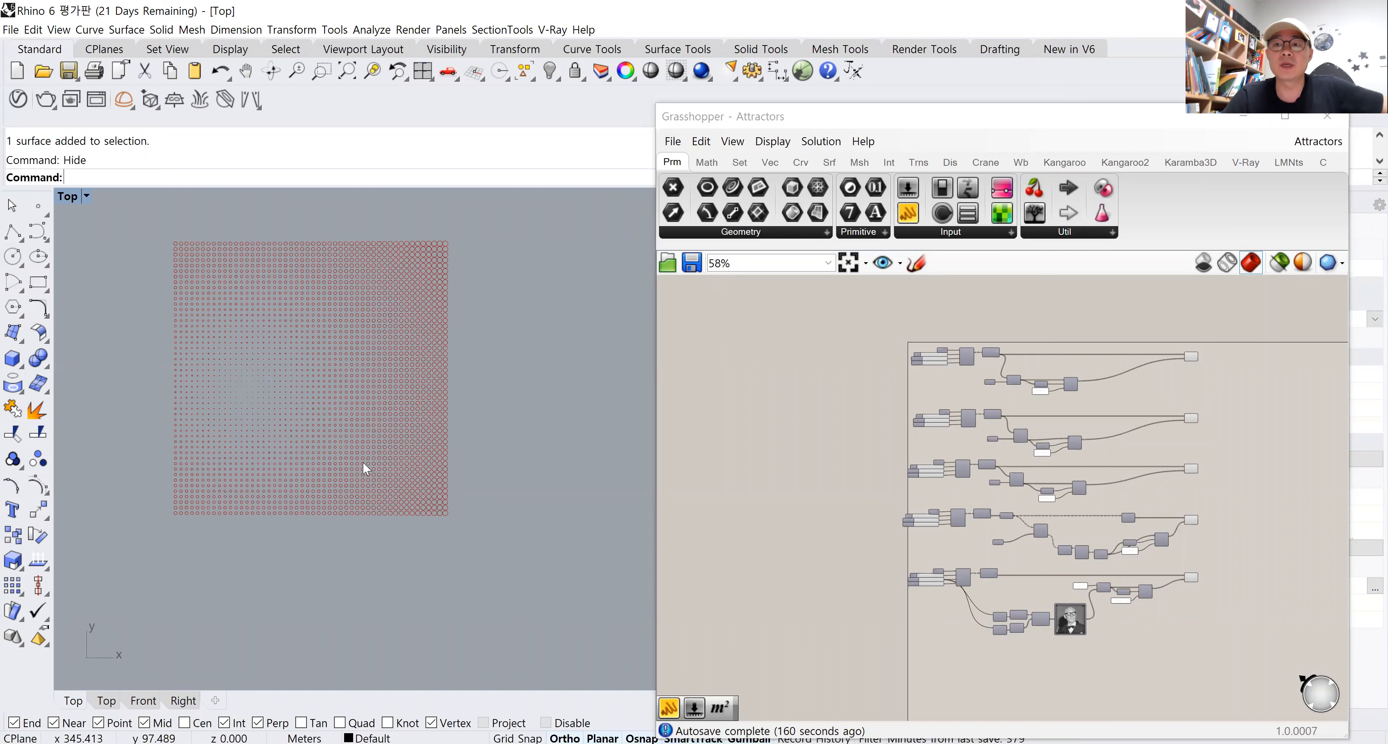
# Examine the square circle-grid attractor patterns in the Top view one after another, up to the CORE lettering pattern.
pyautogui.moveTo(361, 475); pyautogui.dragTo(403, 320, button='right')
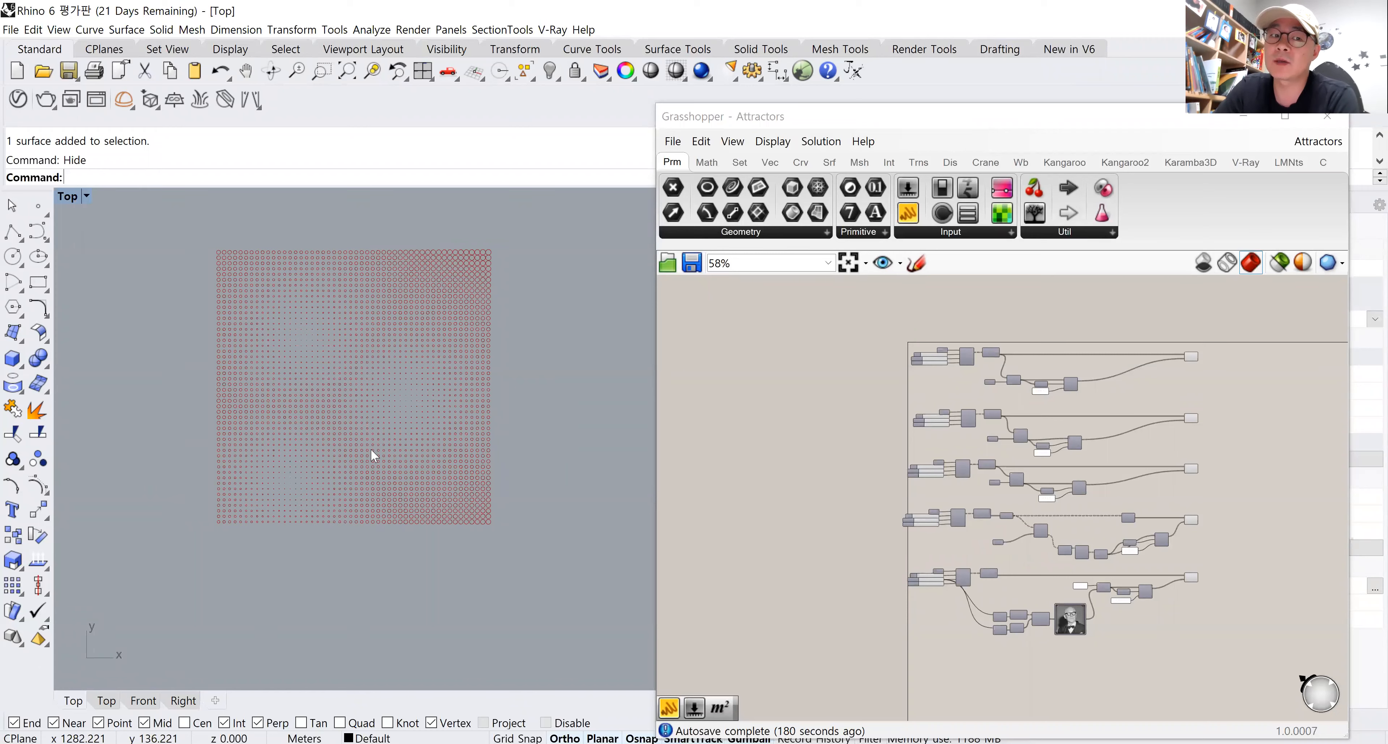
pyautogui.moveTo(542, 453); pyautogui.dragTo(235, 459, button='right')
pyautogui.moveTo(489, 472); pyautogui.dragTo(306, 475, button='right')
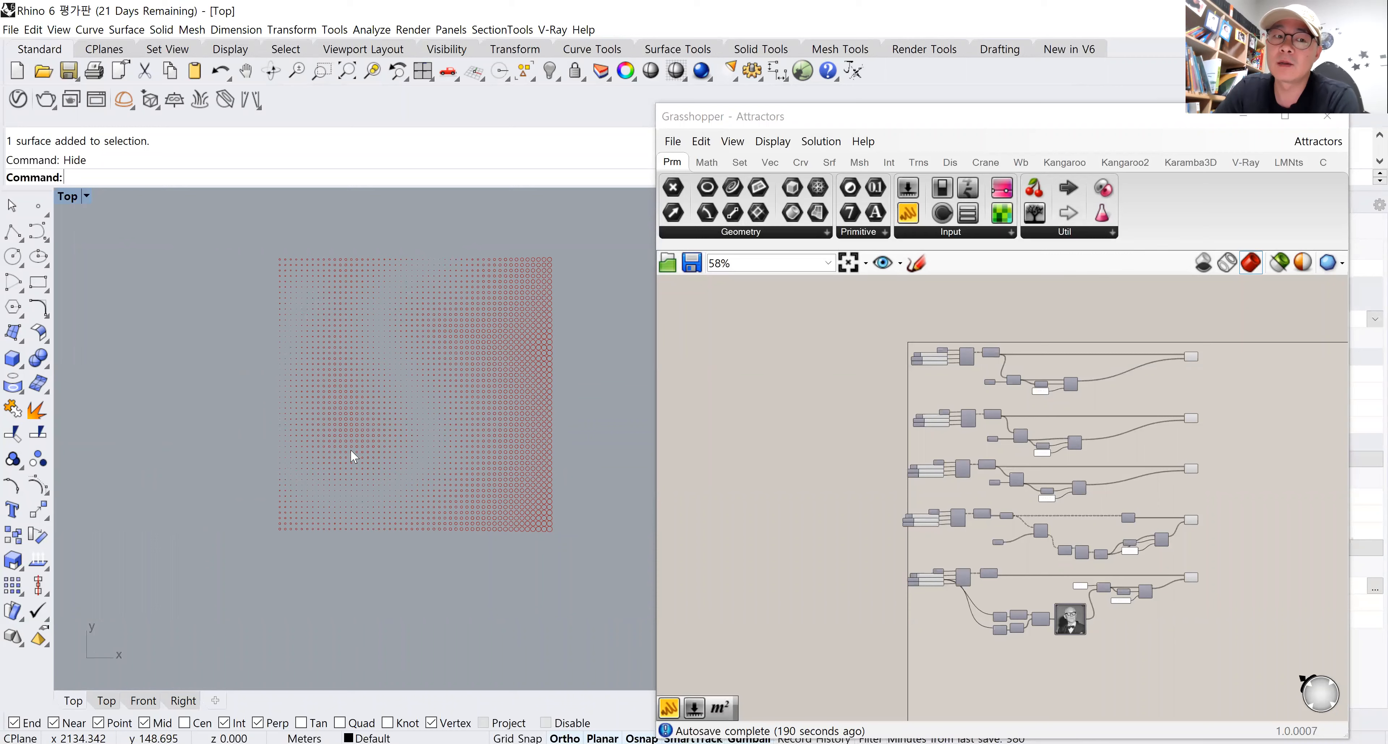
pyautogui.moveTo(345, 426); pyautogui.dragTo(317, 441, button='right')
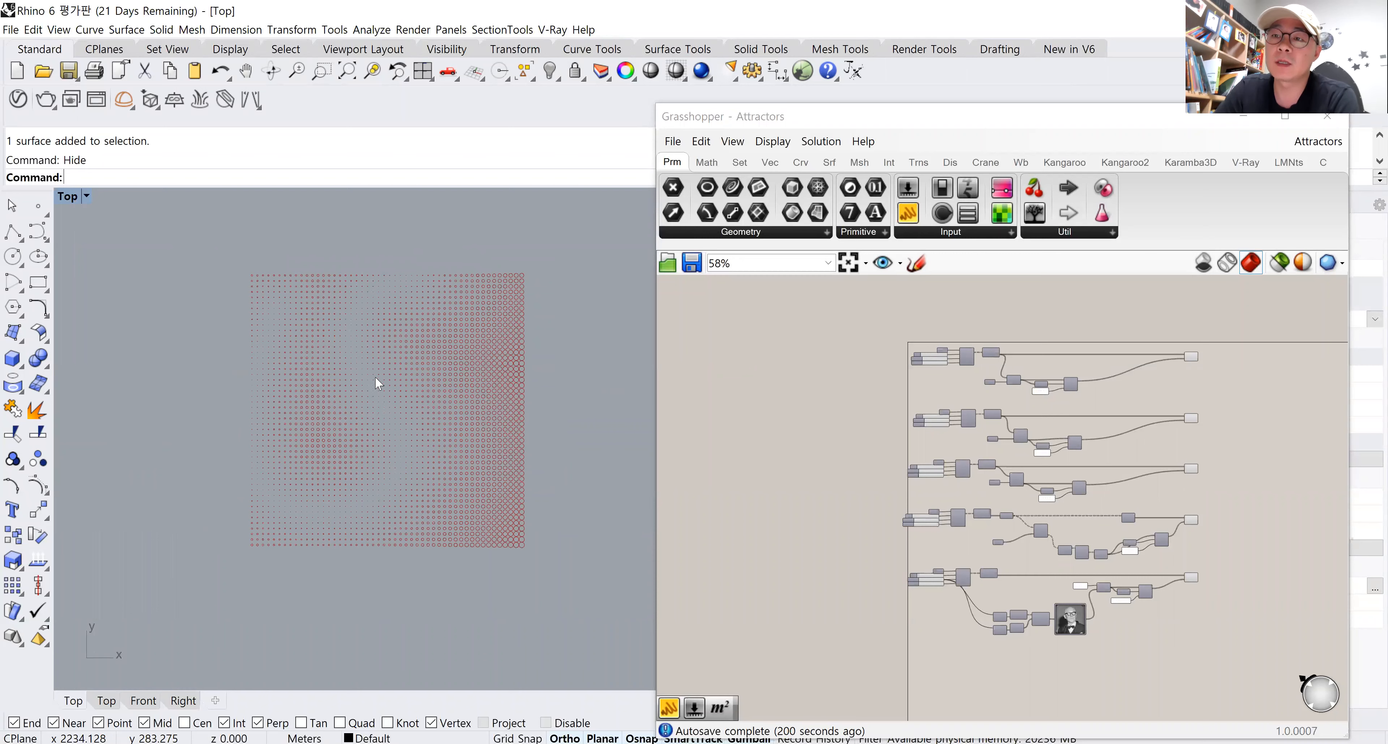
pyautogui.moveTo(489, 425); pyautogui.dragTo(280, 428, button='right')
pyautogui.scroll(-2, 458, 429)
pyautogui.moveTo(532, 434); pyautogui.dragTo(210, 410, button='right')
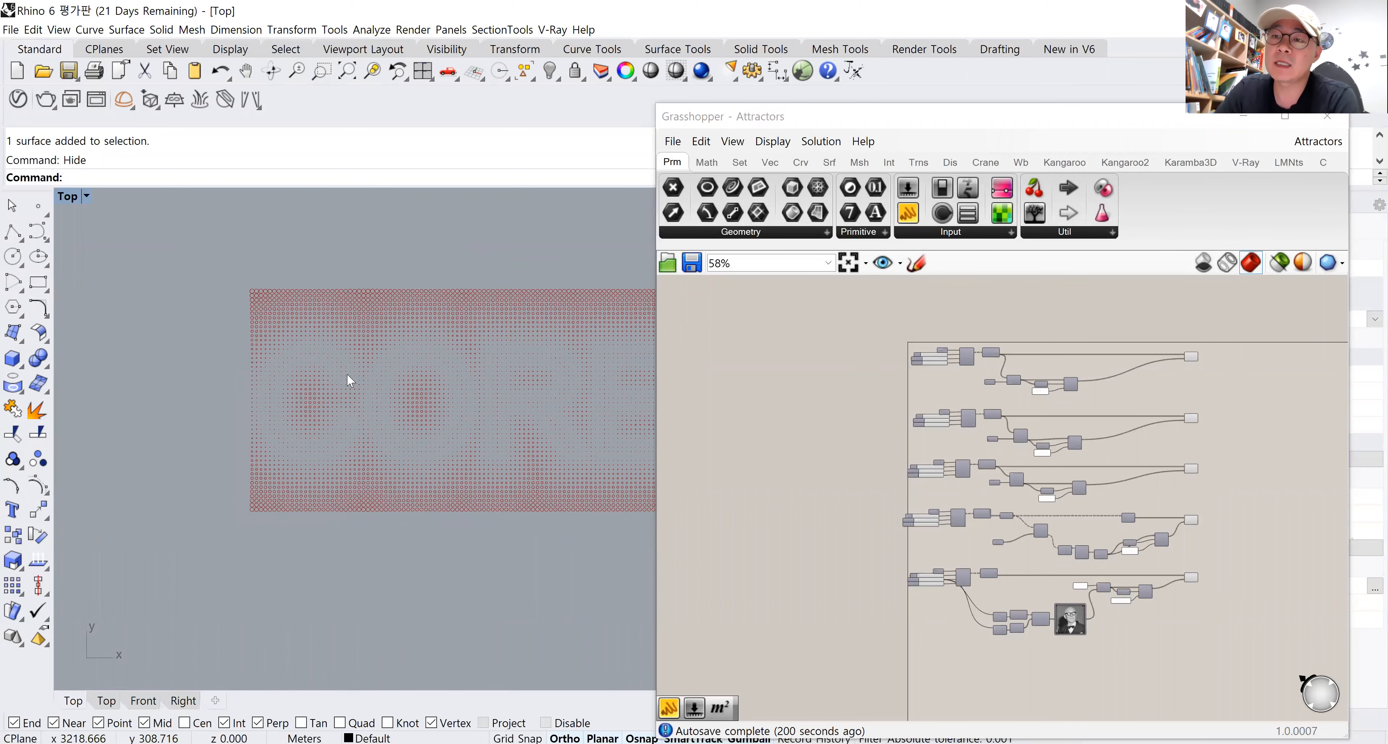
pyautogui.moveTo(357, 376); pyautogui.dragTo(282, 368, button='right')
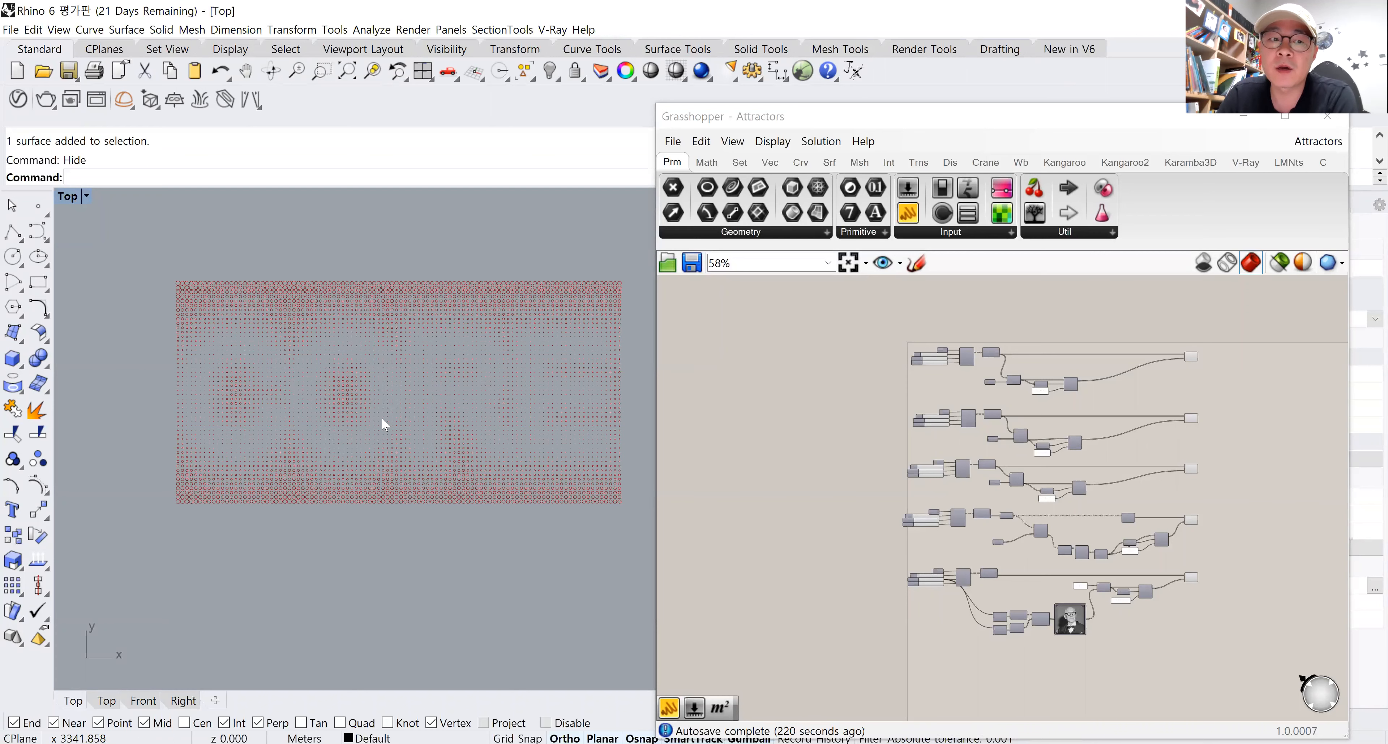
# Examine the portrait pattern made of circles, both as a whole and close up, to see how the circle sizes vary.
pyautogui.moveTo(300, 412); pyautogui.dragTo(115, 412, button='right')
pyautogui.scroll(-8, 298, 411)
pyautogui.moveTo(434, 421); pyautogui.dragTo(276, 444, button='right')
pyautogui.scroll(2, 399, 377)
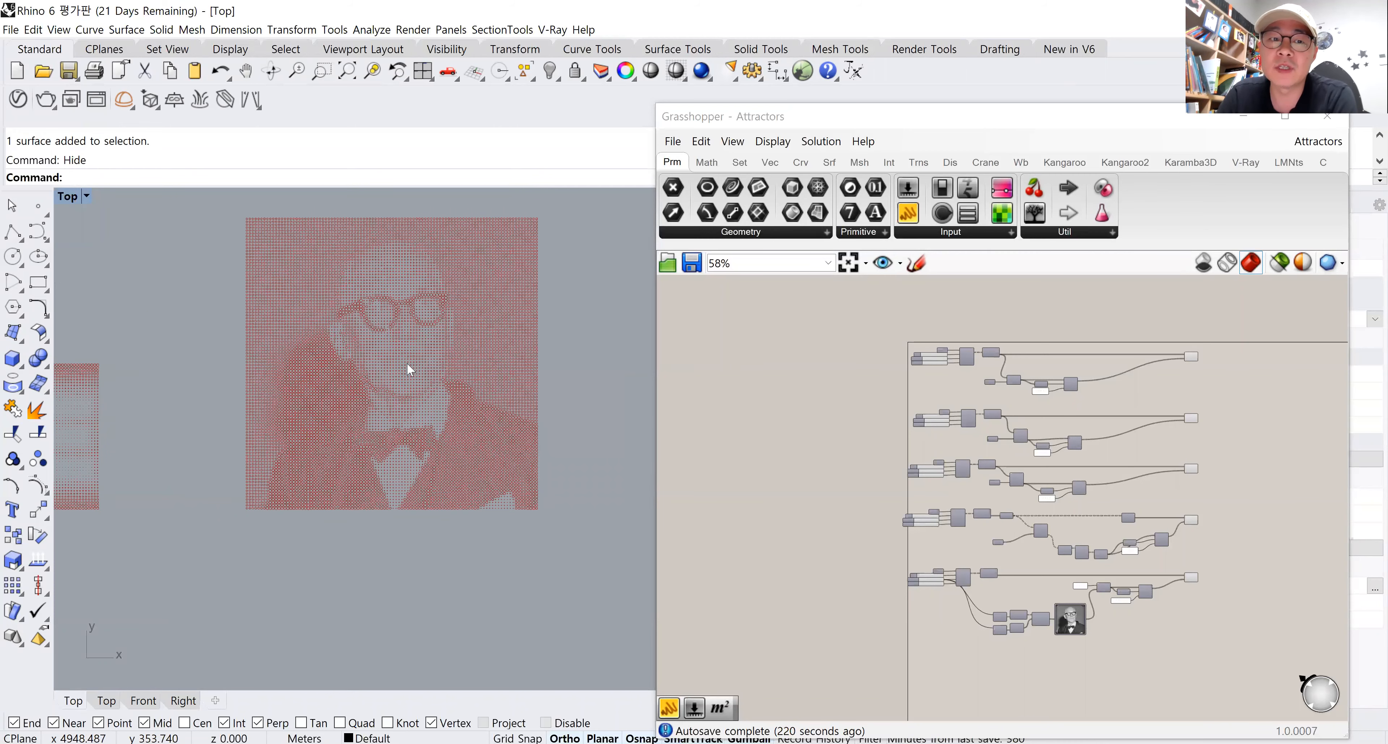
pyautogui.scroll(3, 405, 355)
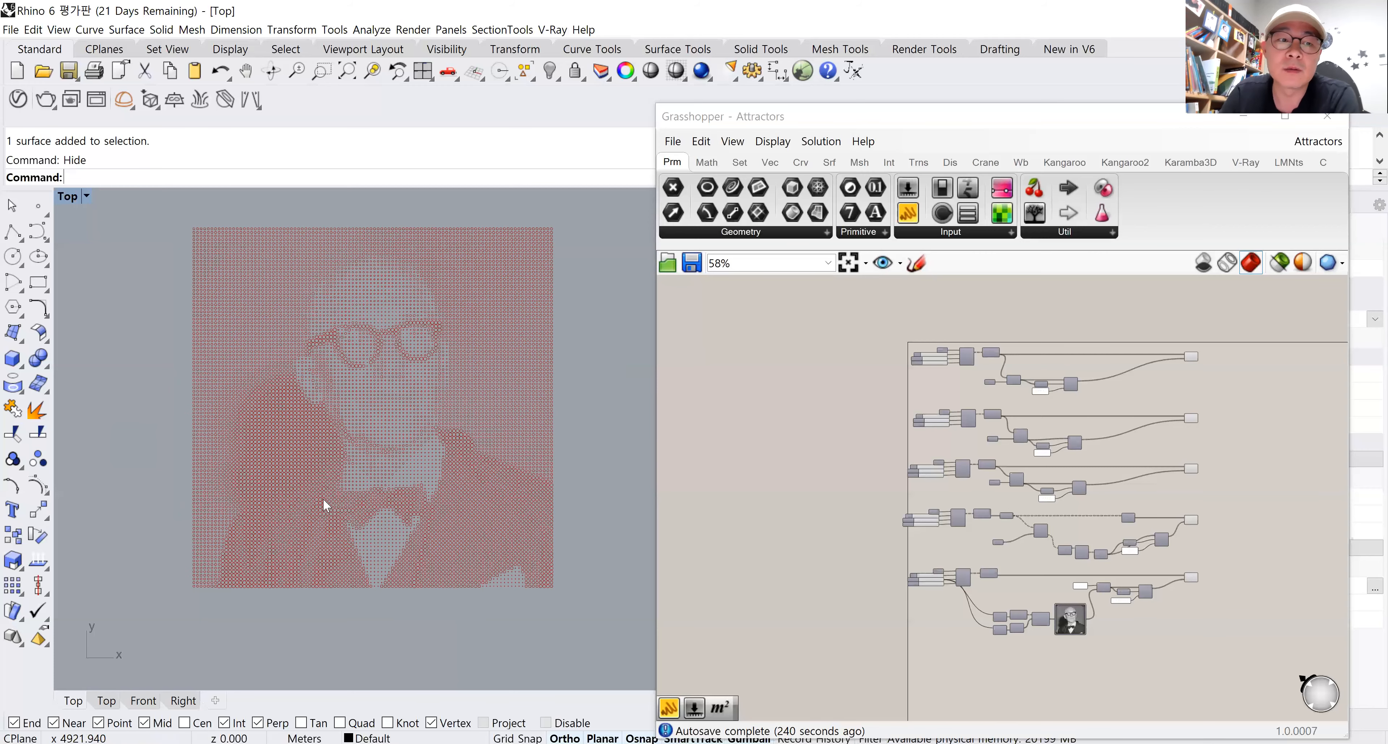
pyautogui.scroll(4, 323, 499)
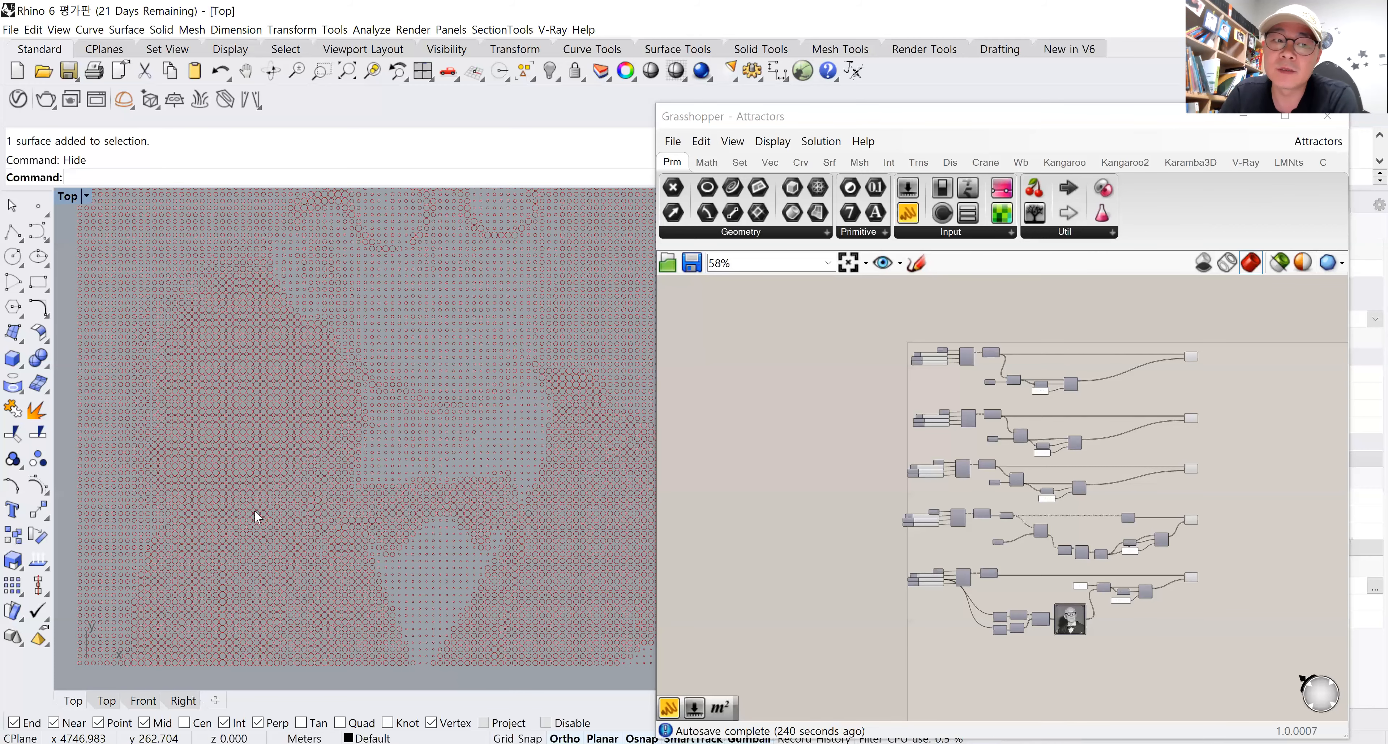
pyautogui.scroll(-3, 259, 522)
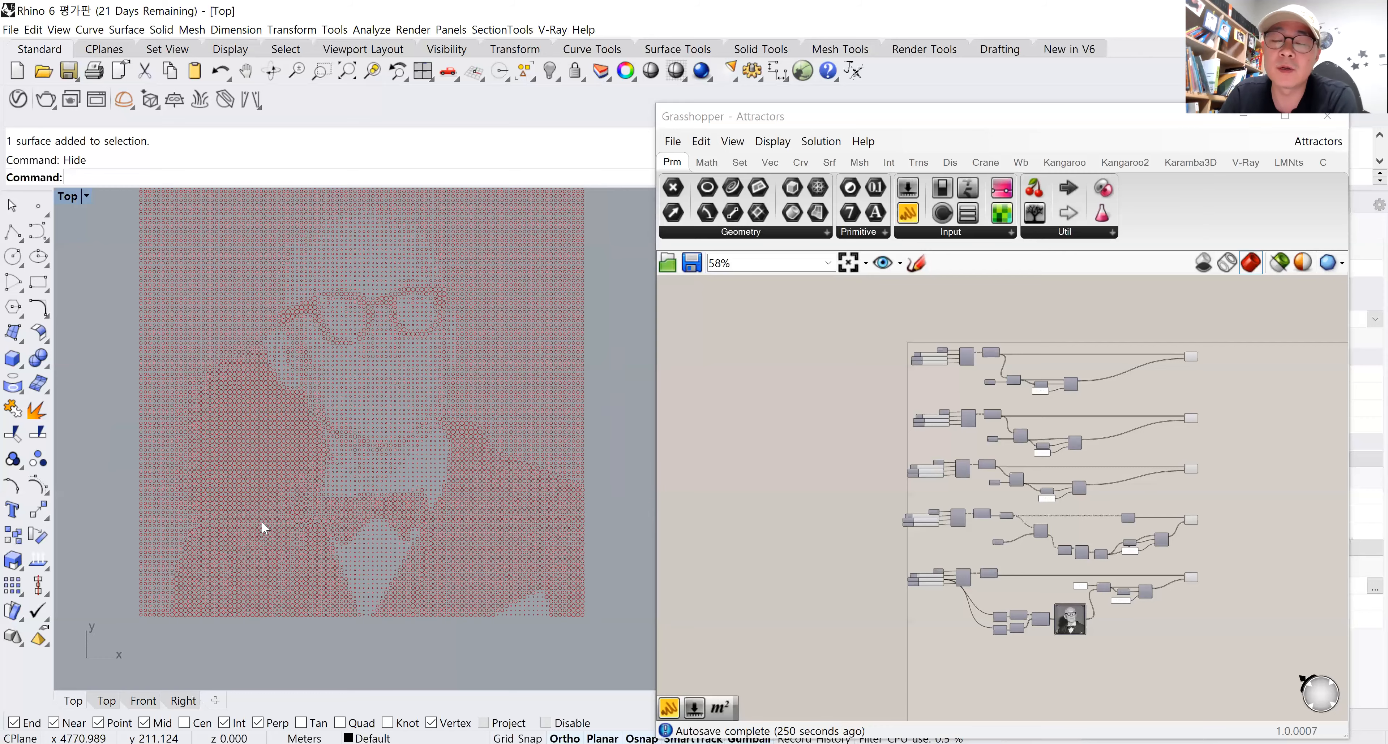
pyautogui.scroll(-2, 275, 549)
pyautogui.scroll(-2, 276, 548)
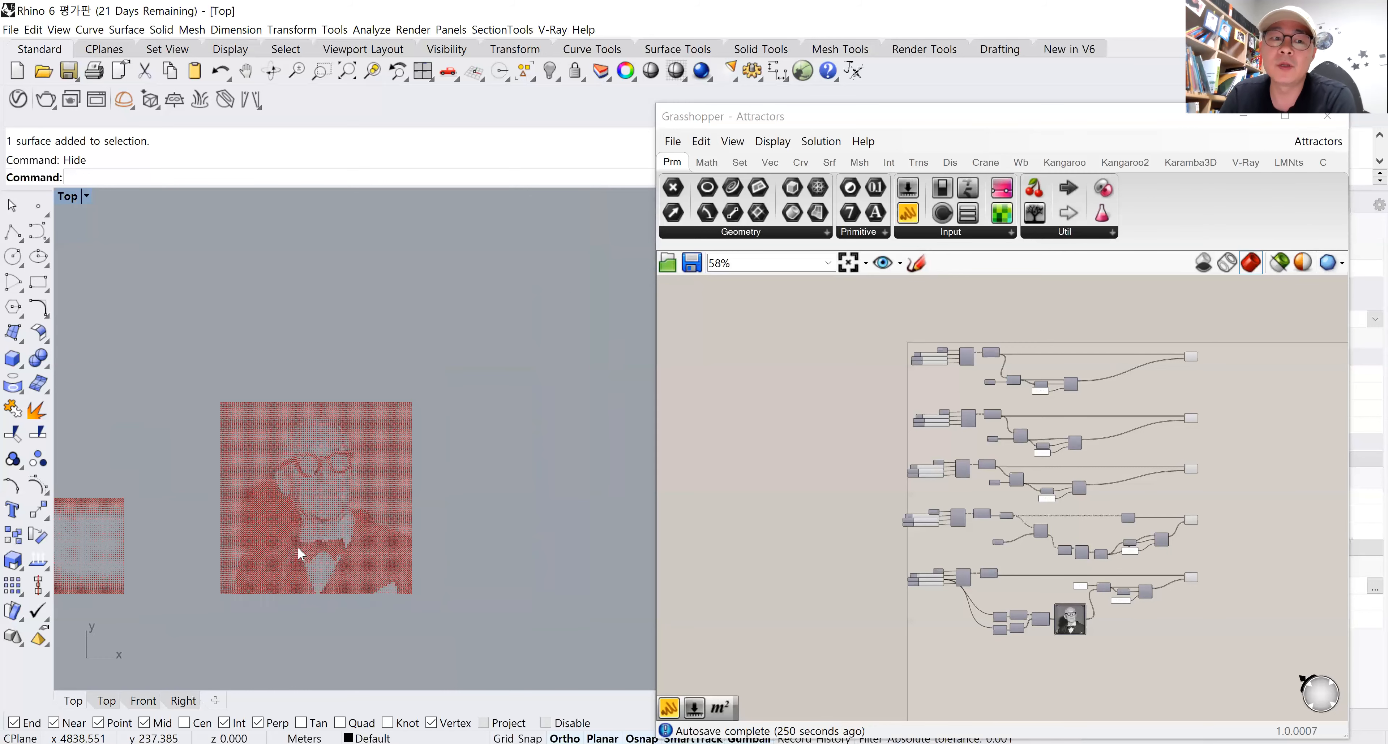
pyautogui.moveTo(318, 561); pyautogui.dragTo(366, 548, button='right')
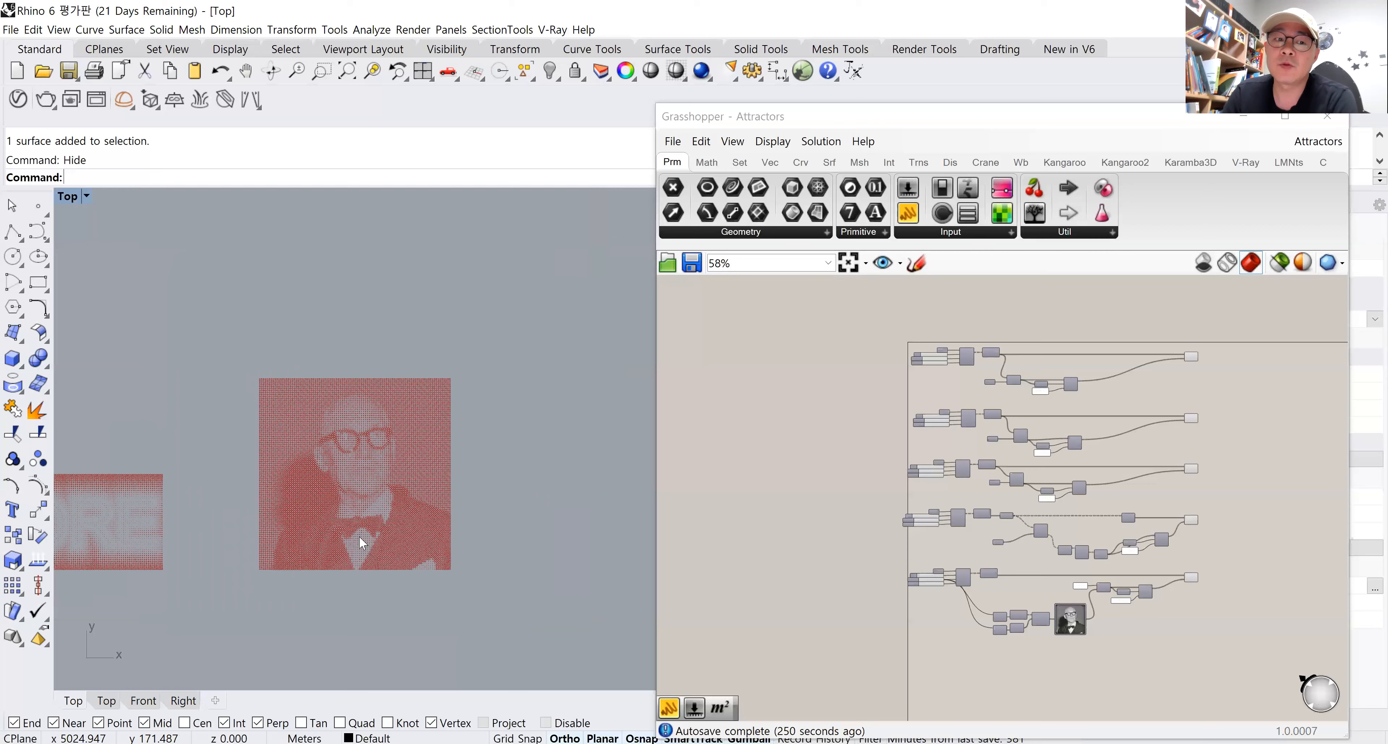
pyautogui.scroll(4, 359, 537)
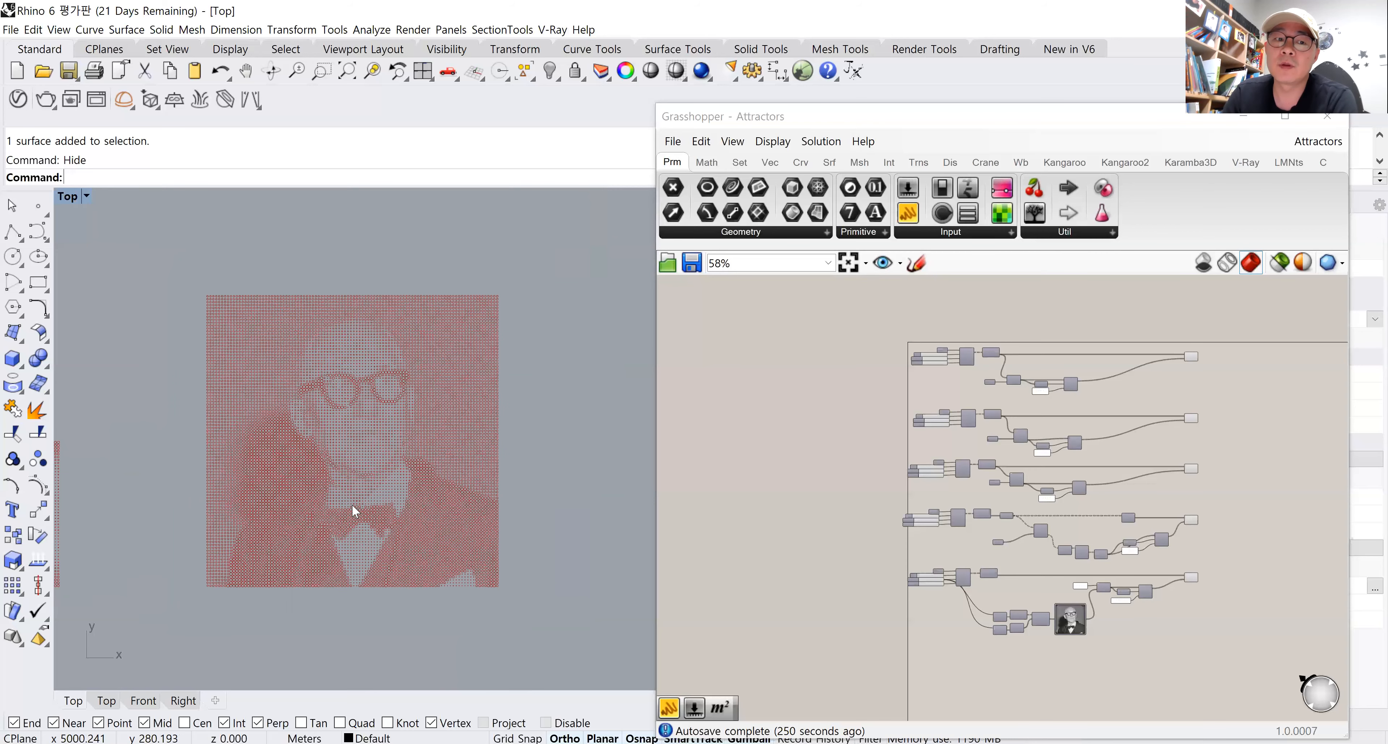
pyautogui.scroll(-6, 352, 506)
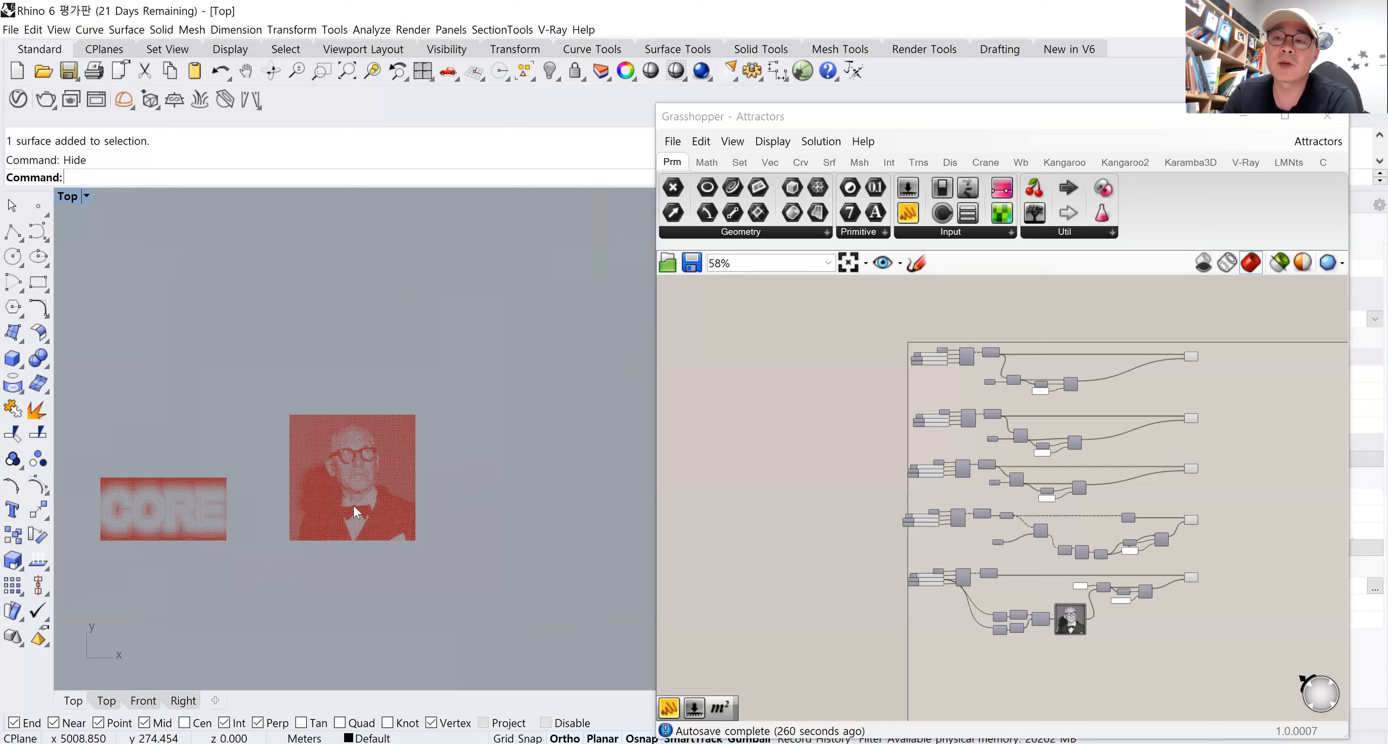
pyautogui.scroll(10, 353, 505)
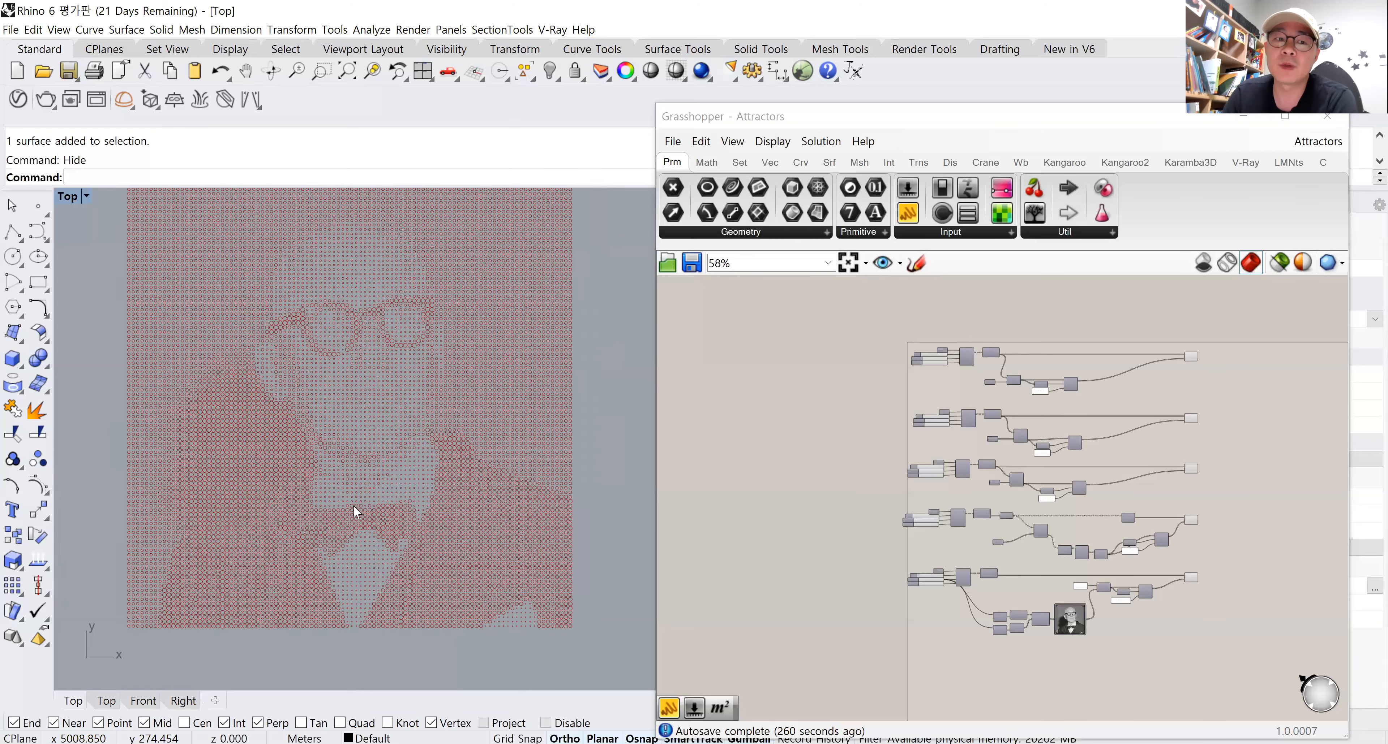
pyautogui.scroll(5, 353, 506)
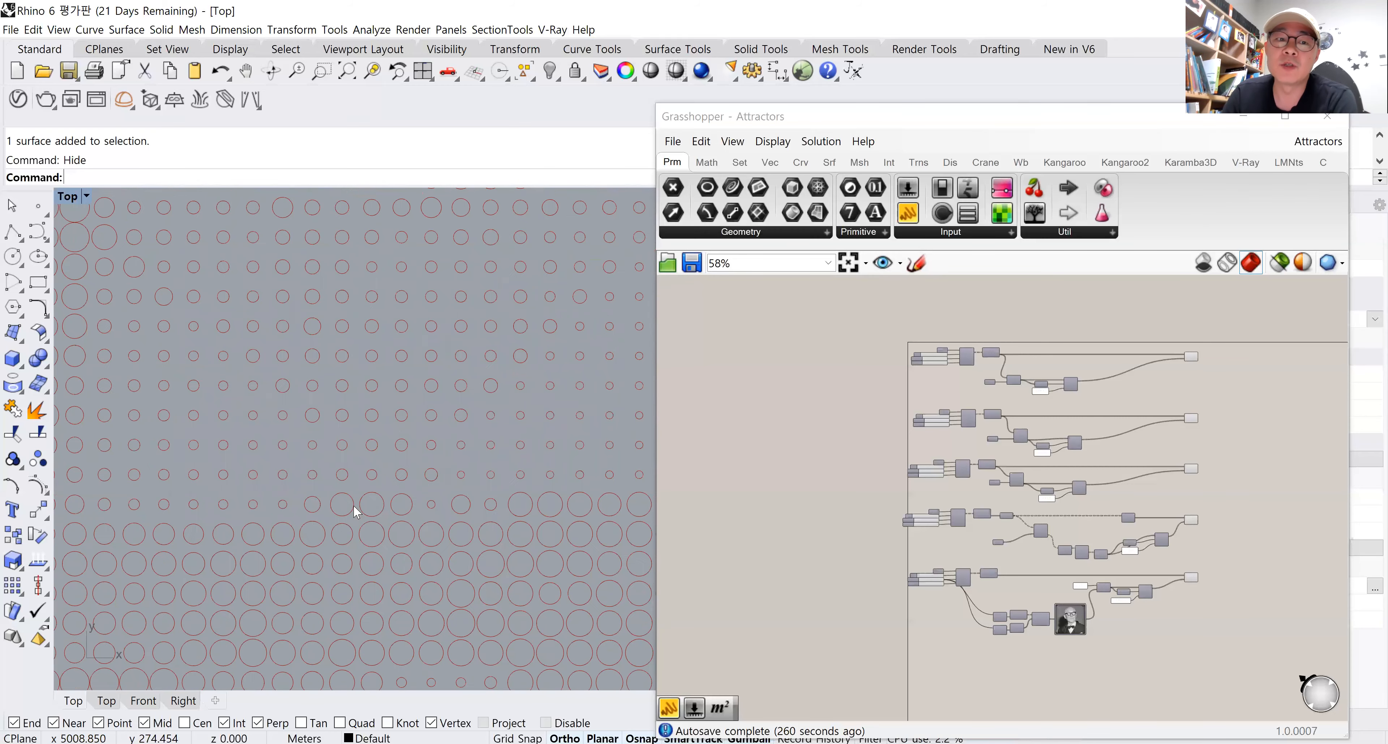
pyautogui.moveTo(379, 521); pyautogui.dragTo(369, 514, button='right')
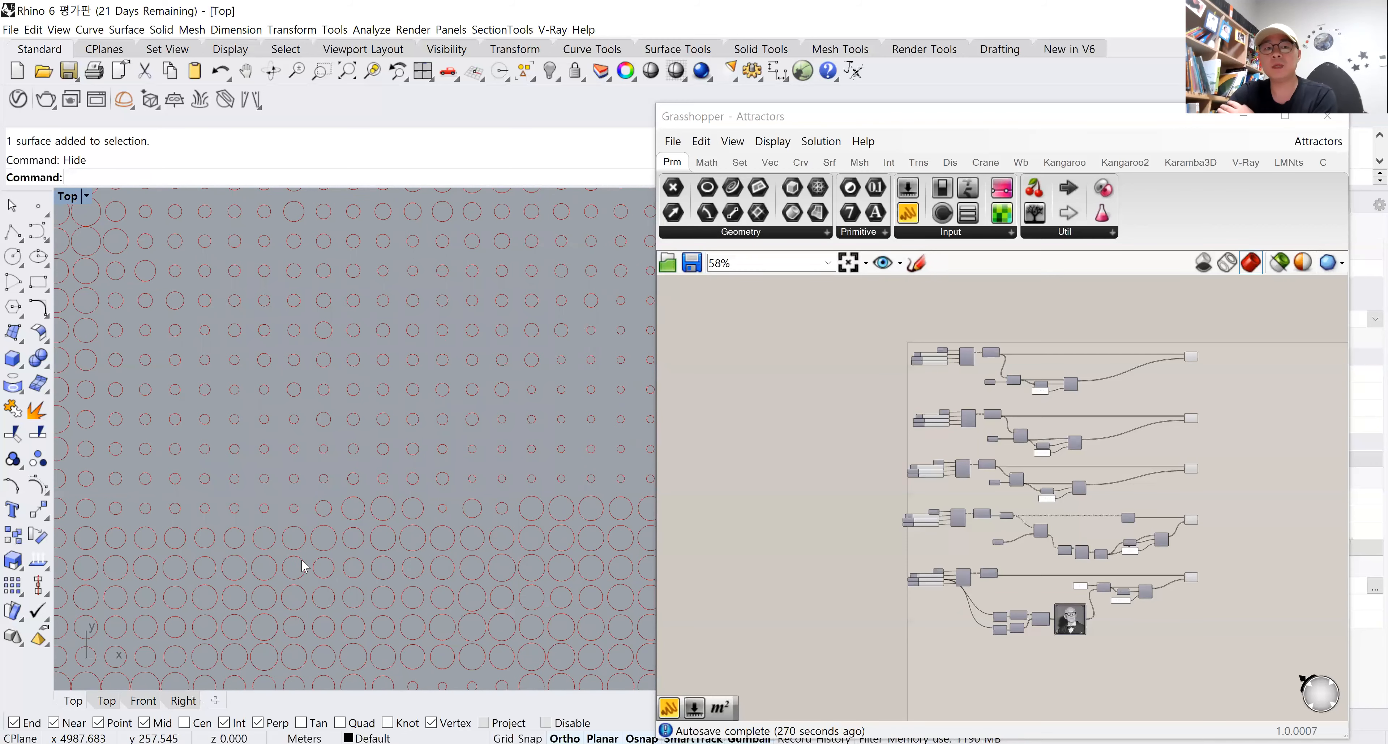
pyautogui.scroll(-8, 301, 559)
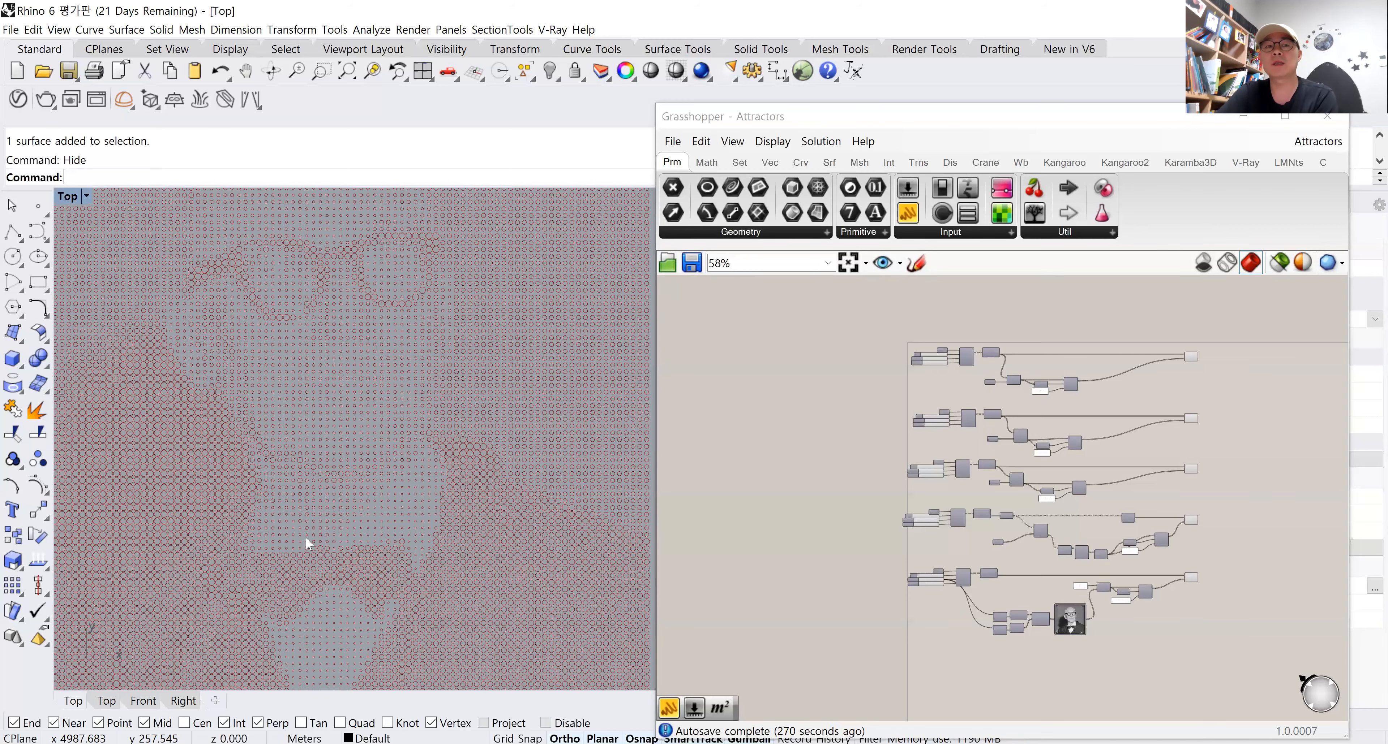
pyautogui.scroll(-2, 323, 477)
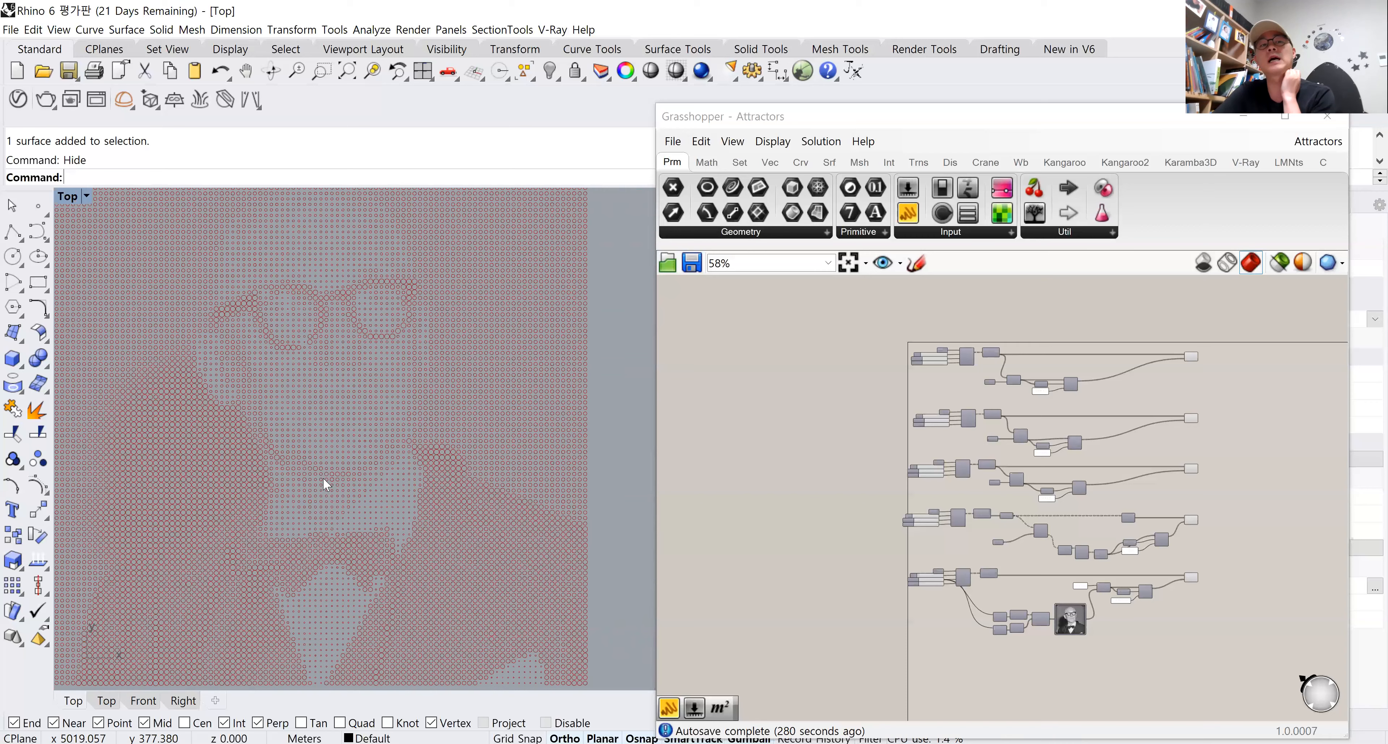
pyautogui.moveTo(323, 478); pyautogui.dragTo(361, 476, button='right')
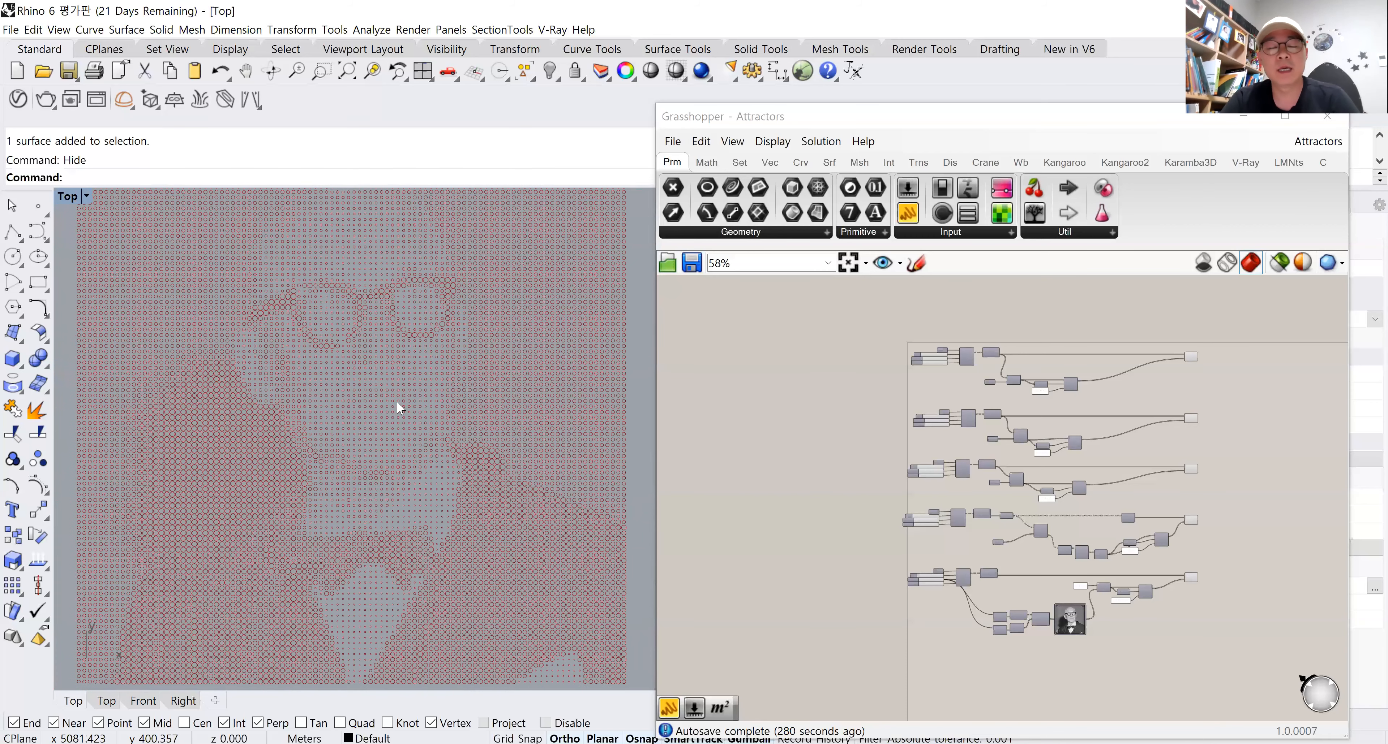
pyautogui.scroll(-2, 401, 443)
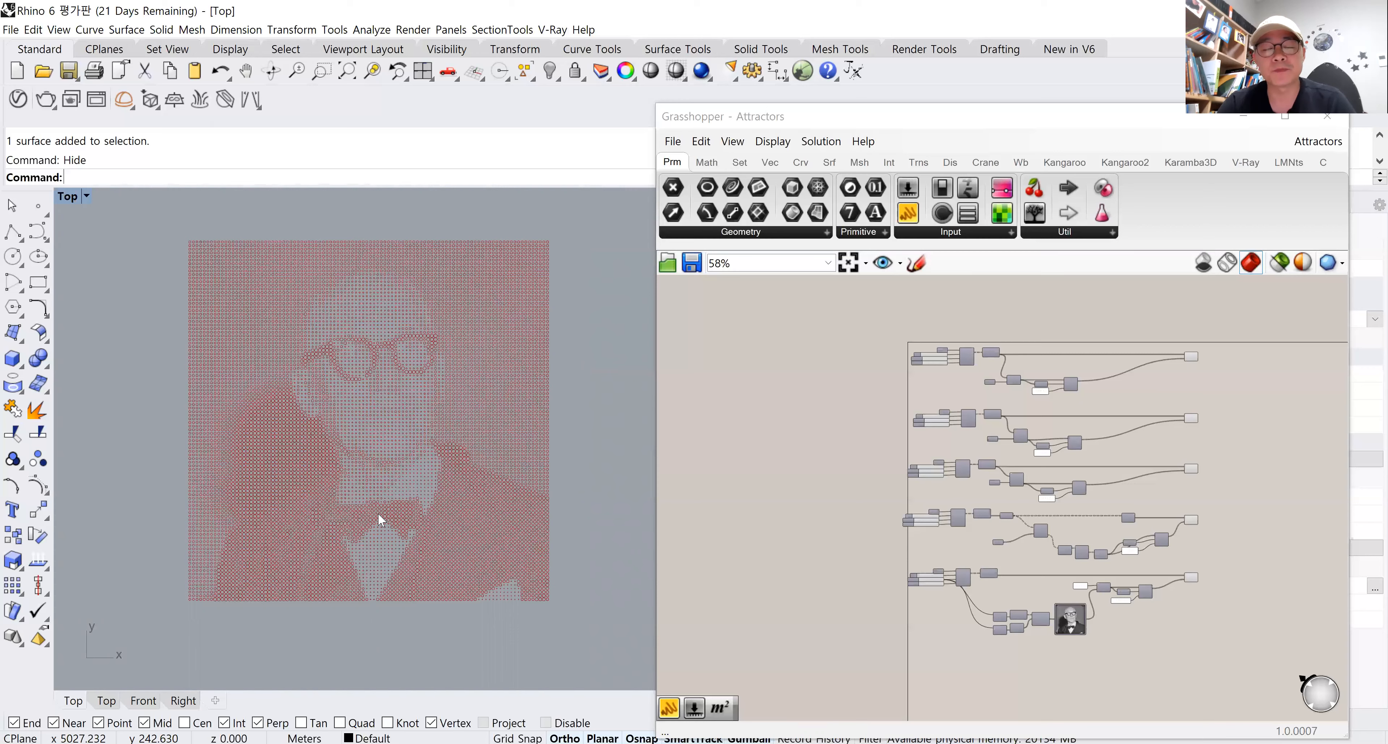
# Compare the five attractor patterns side by side and inspect the Grasshopper component chains in the Attractors definition.
pyautogui.scroll(-10, 381, 516)
pyautogui.moveTo(247, 522); pyautogui.dragTo(486, 500, button='right')
pyautogui.scroll(-2, 515, 491)
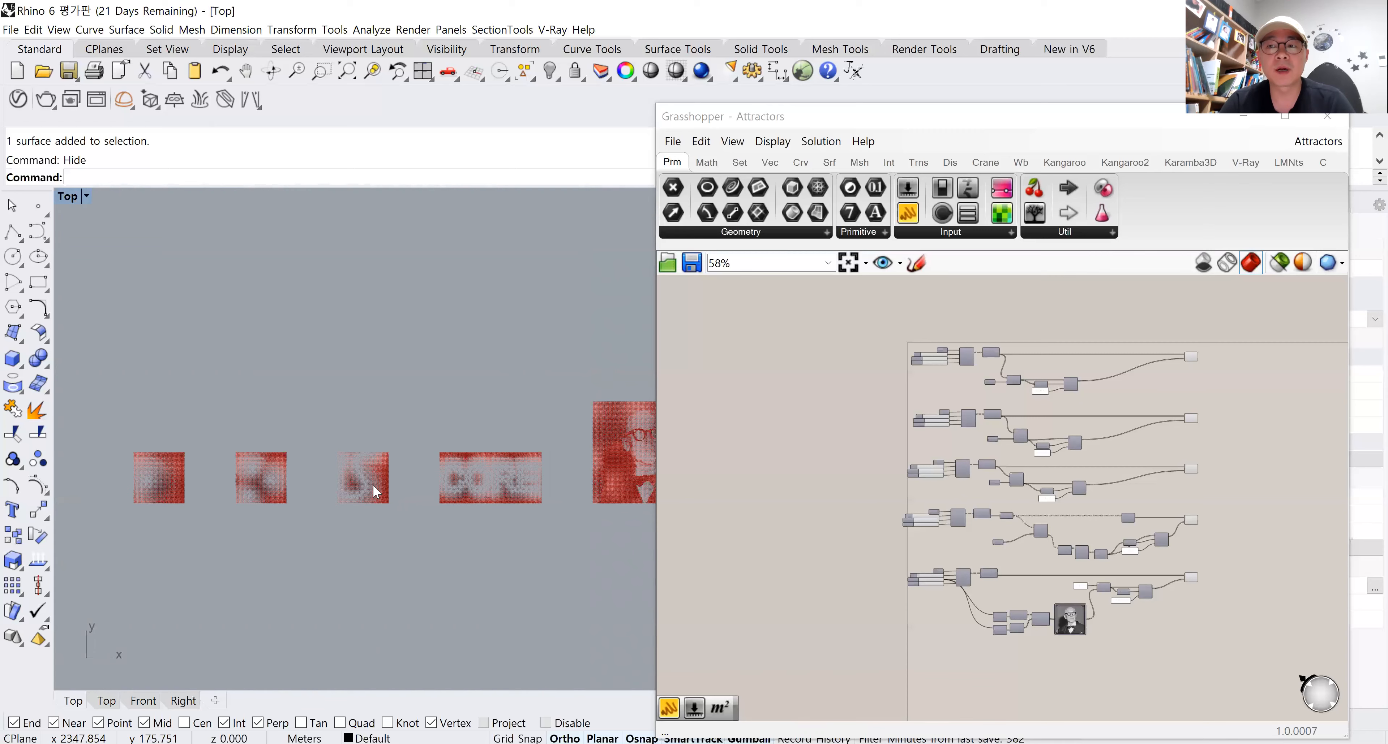
pyautogui.moveTo(371, 484); pyautogui.dragTo(197, 466, button='right')
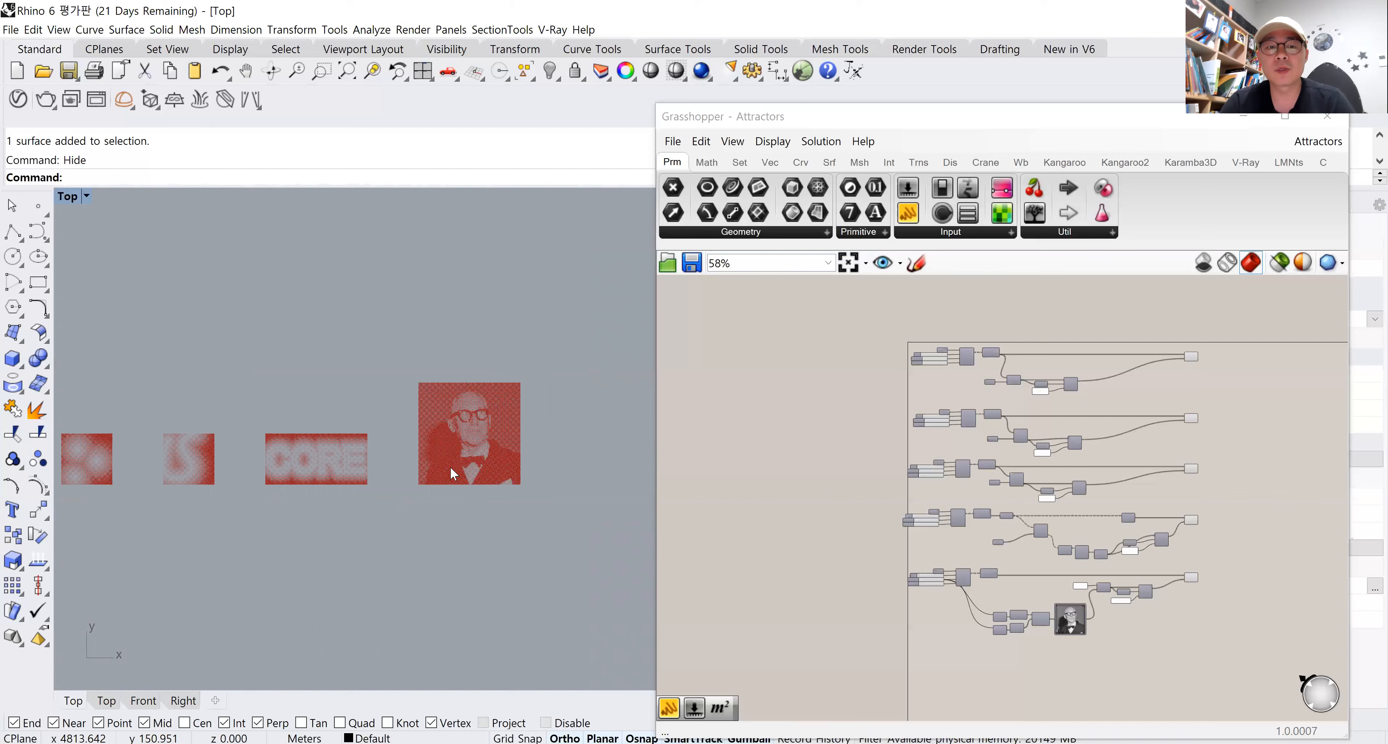
pyautogui.moveTo(450, 467); pyautogui.dragTo(592, 457, button='right')
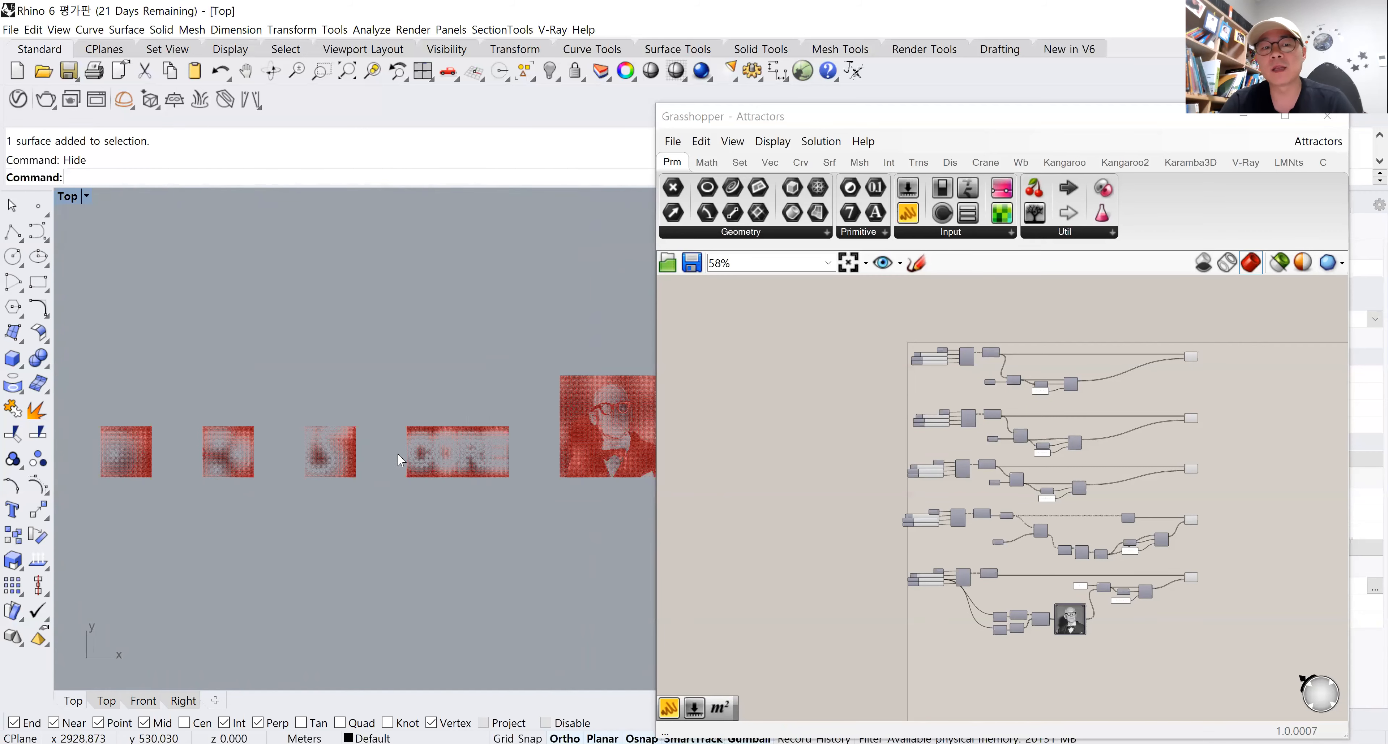
pyautogui.scroll(5, 1180, 587)
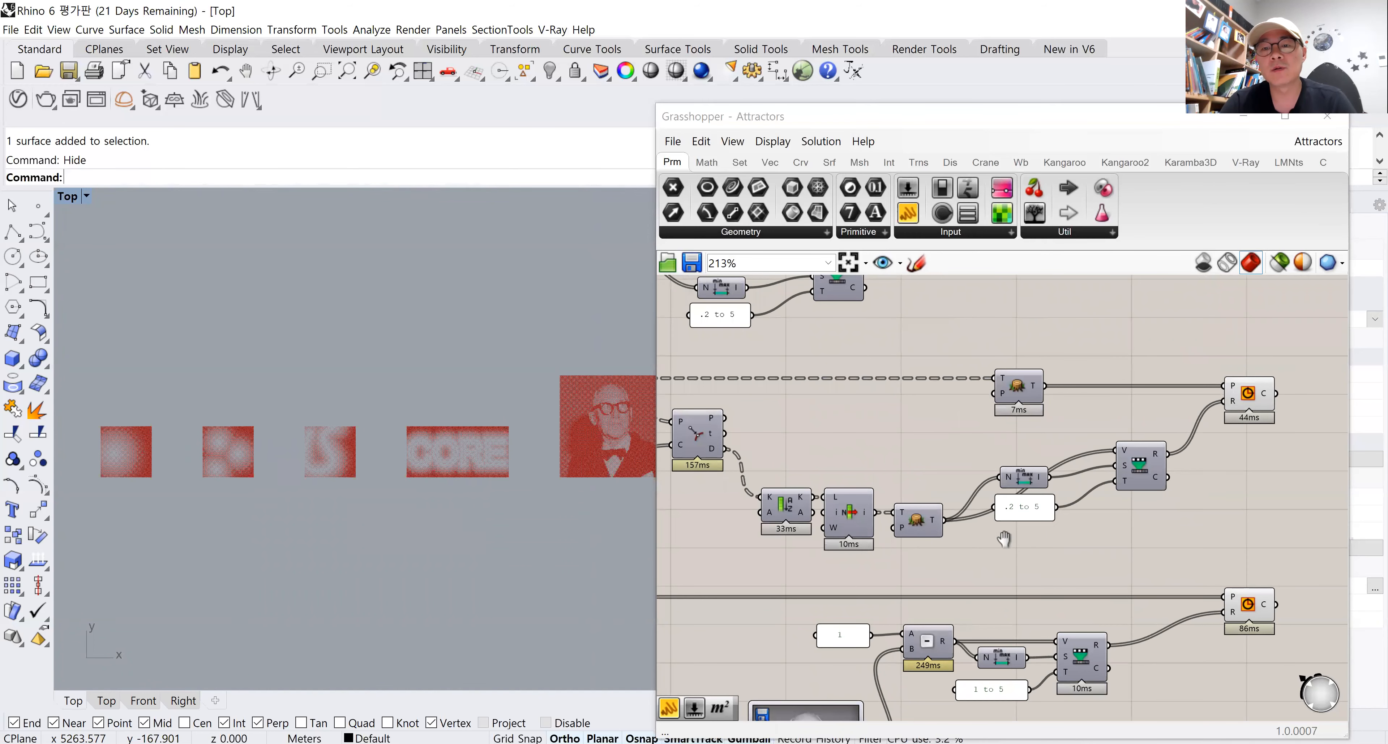
pyautogui.moveTo(925, 537); pyautogui.dragTo(1032, 552, button='right')
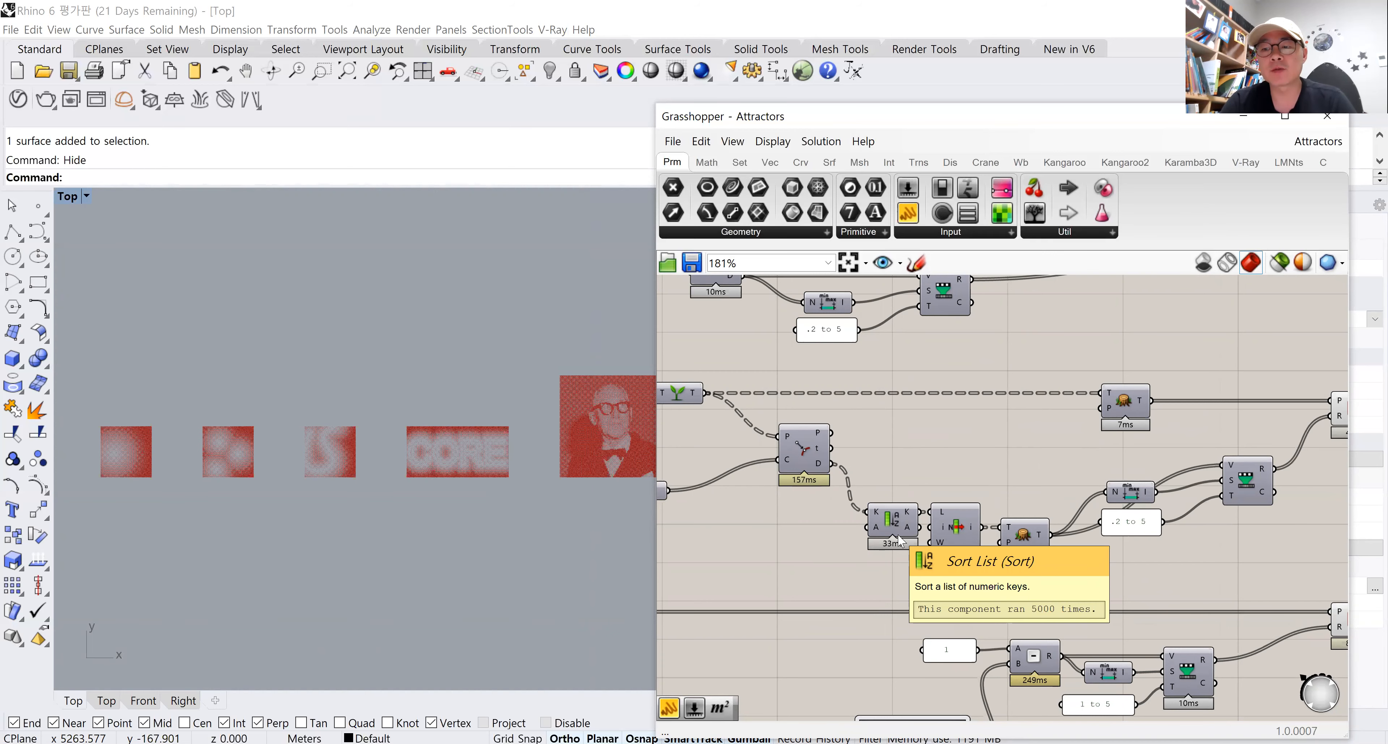
pyautogui.scroll(-1, 899, 540)
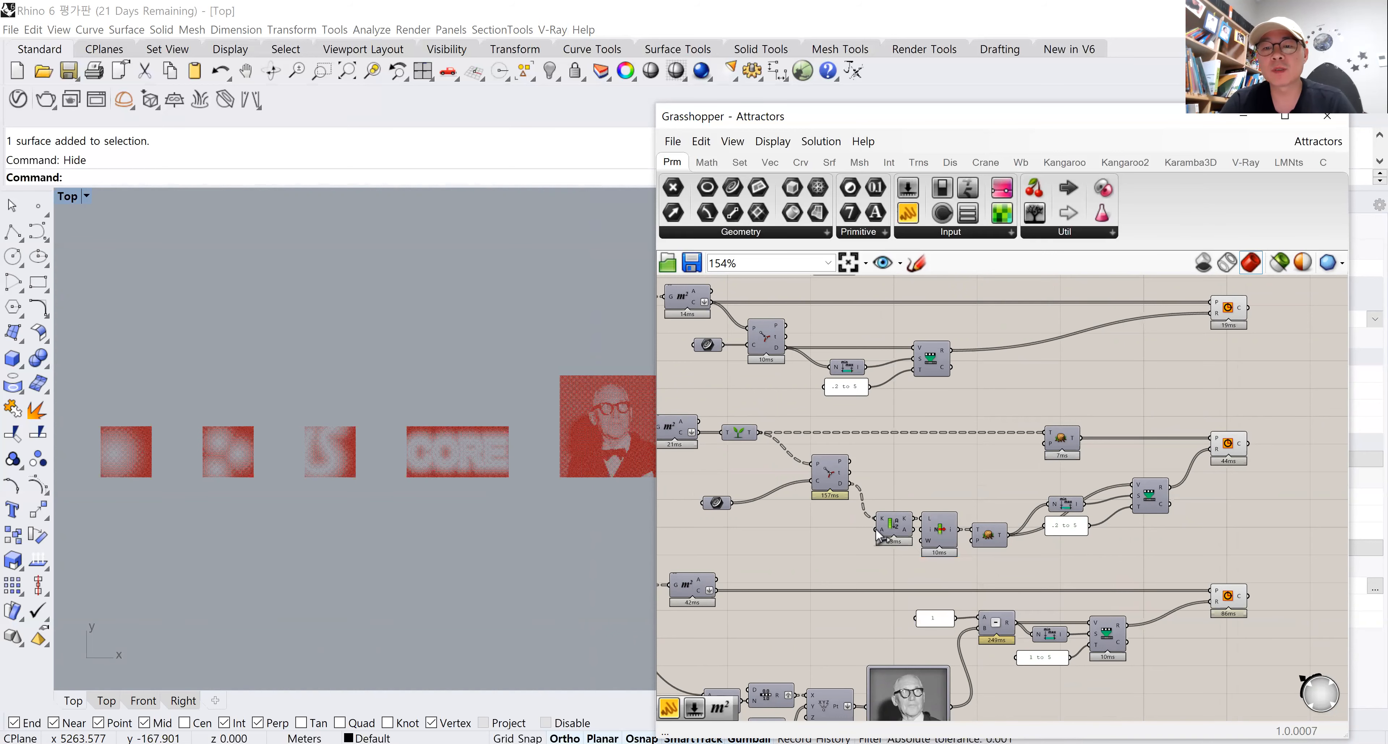
pyautogui.moveTo(899, 541); pyautogui.dragTo(997, 552, button='right')
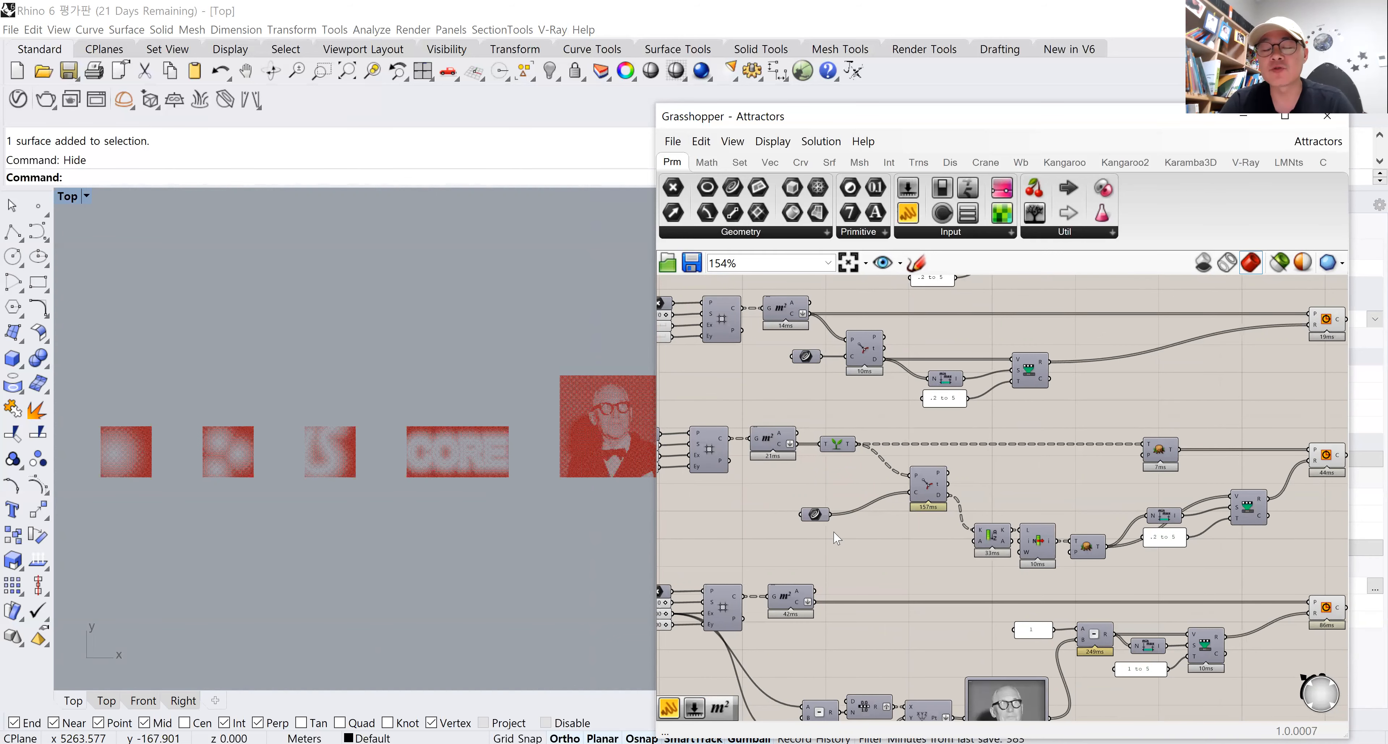
pyautogui.moveTo(836, 539); pyautogui.dragTo(903, 555, button='right')
pyautogui.scroll(-2, 903, 555)
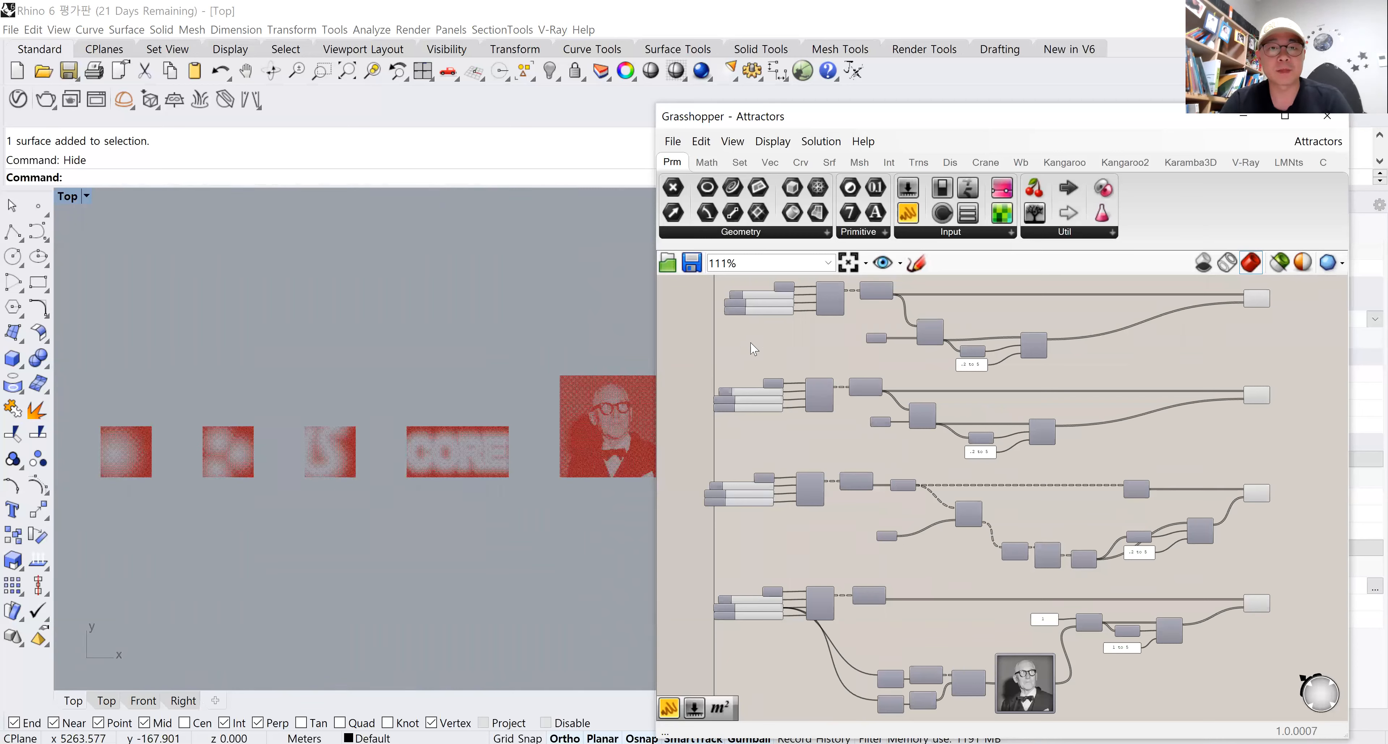
# Create a new empty Grasshopper document.
pyautogui.click(672, 141)
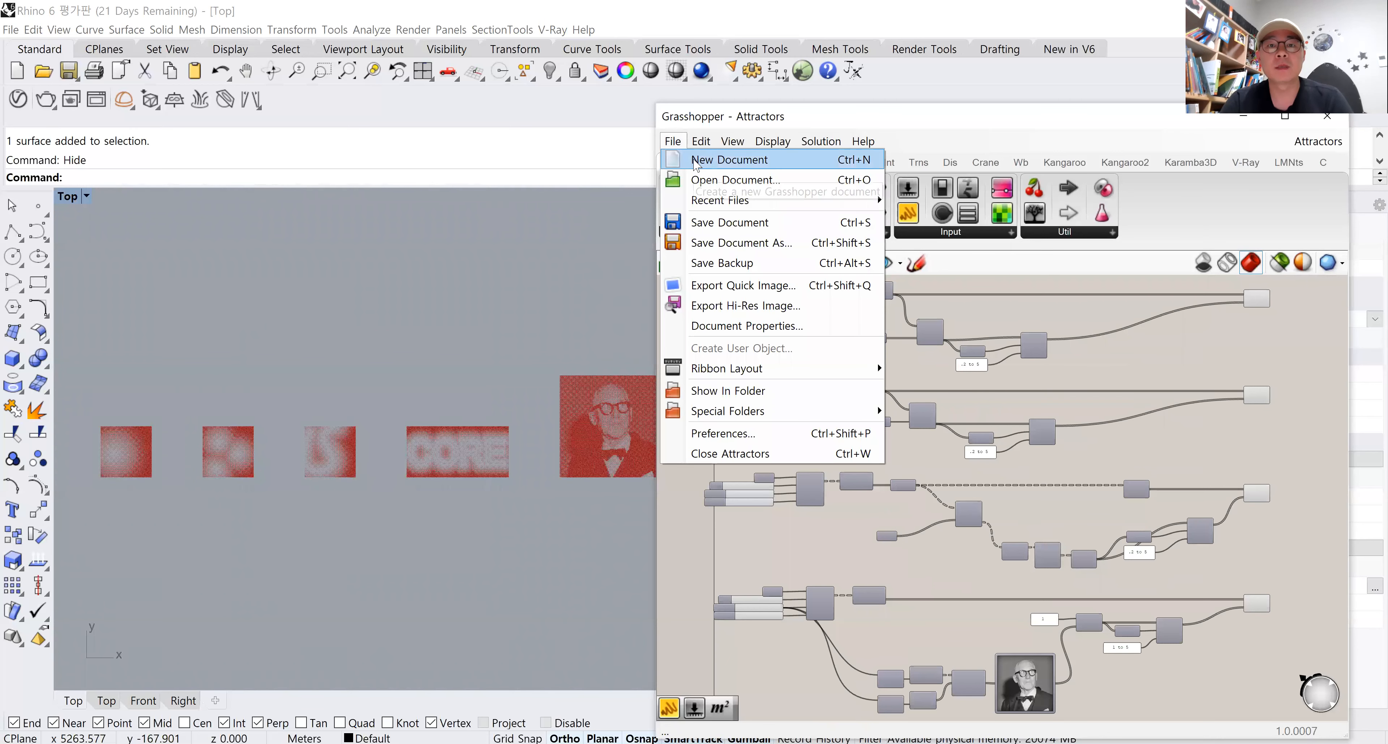
pyautogui.click(695, 161)
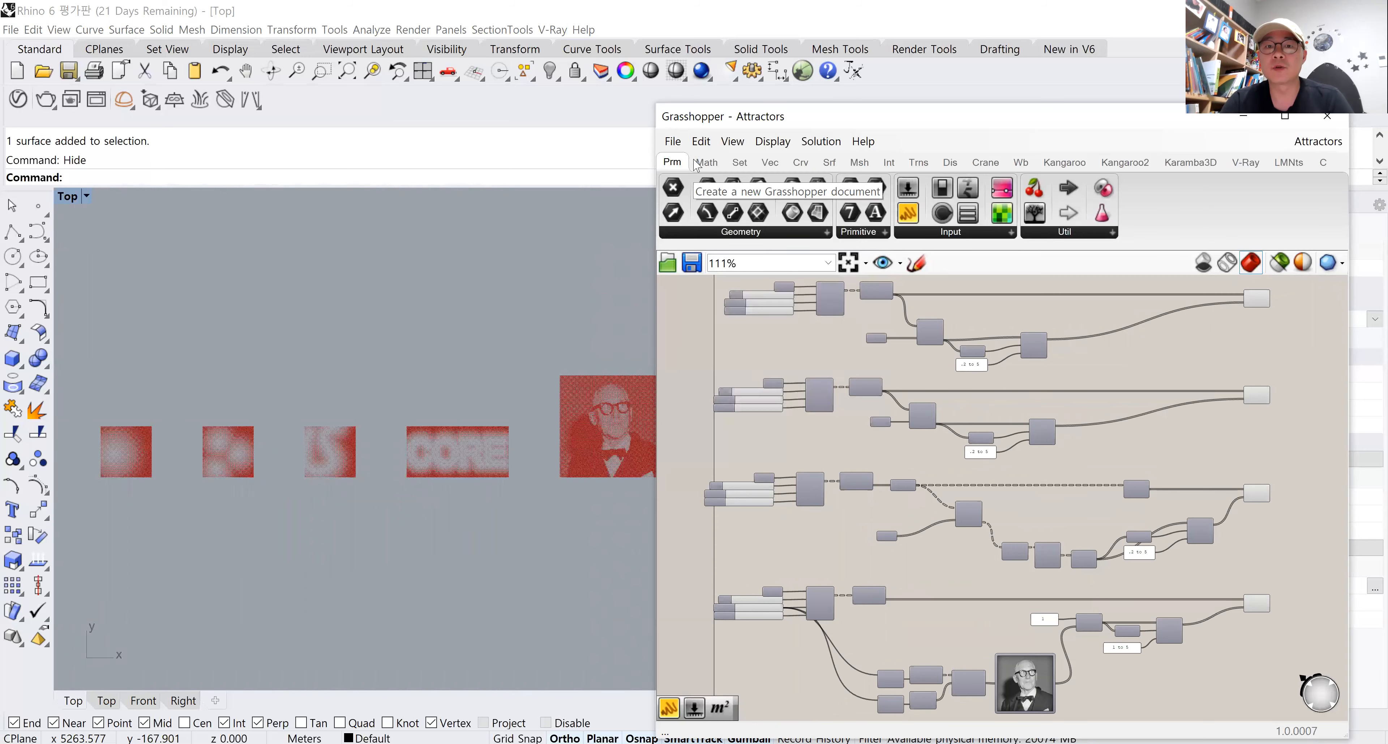
pyautogui.click(284, 361)
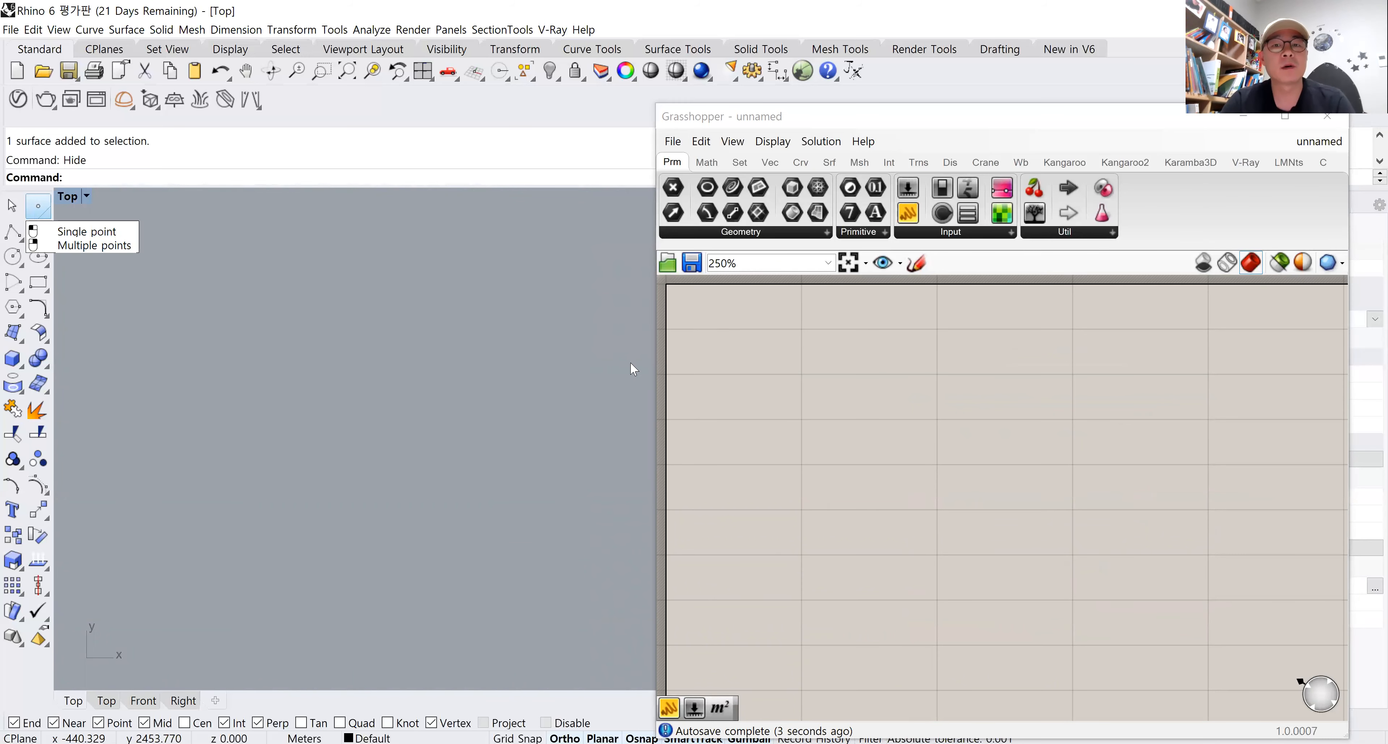
pyautogui.click(730, 379)
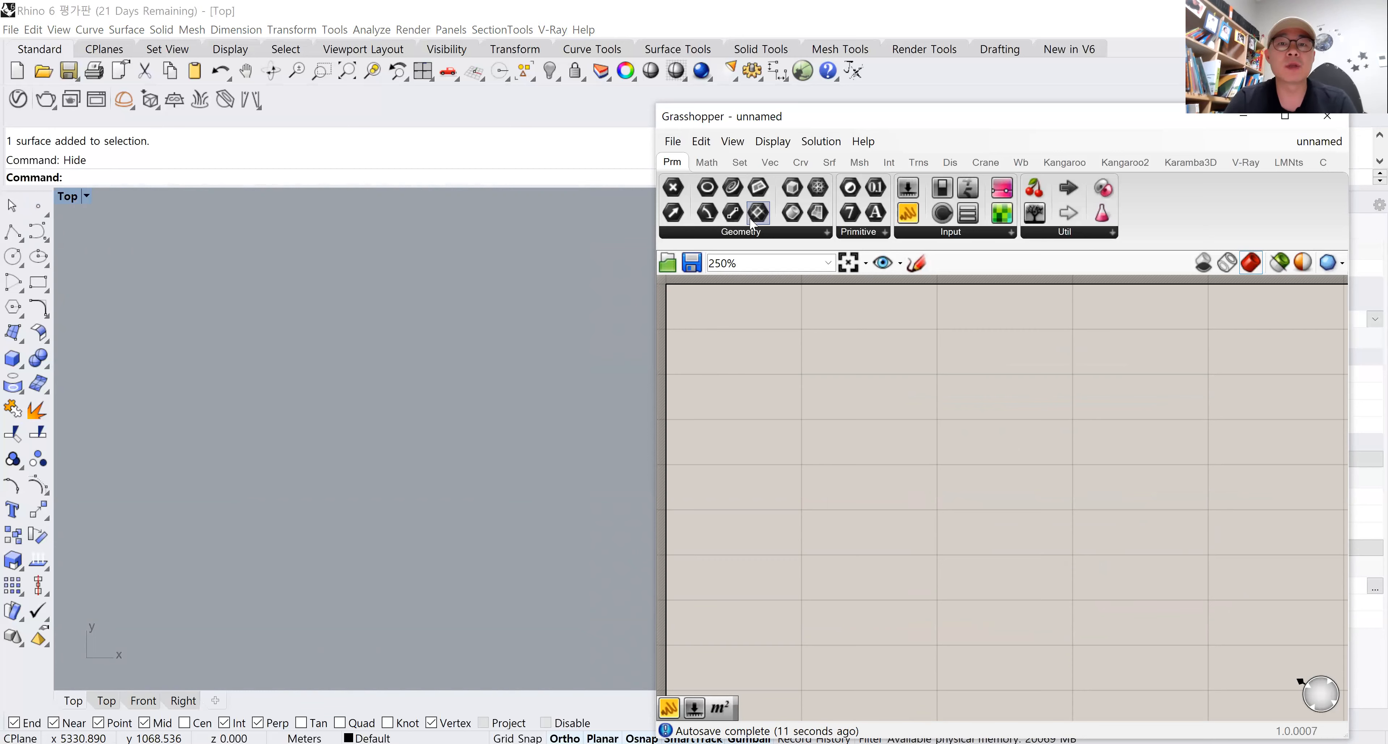
pyautogui.click(766, 168)
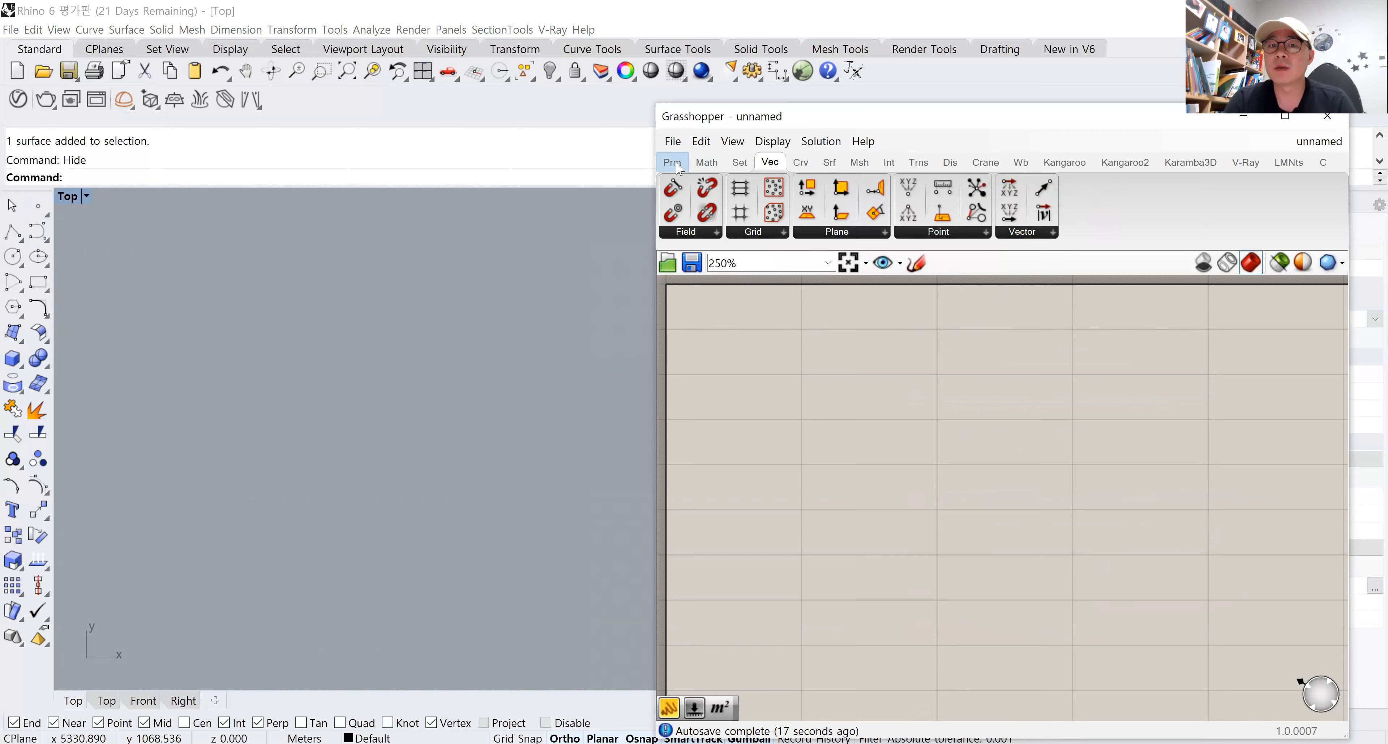
pyautogui.doubleClick(816, 383)
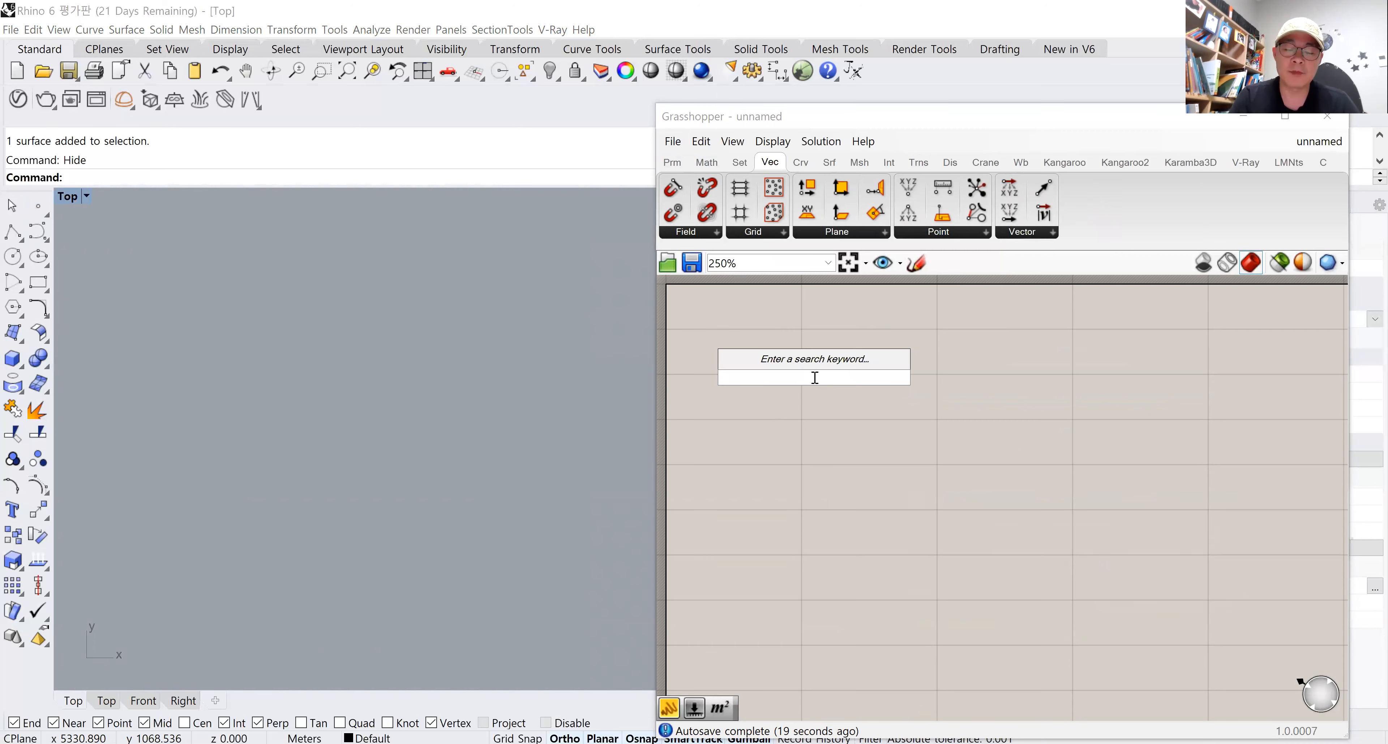
pyautogui.write('grid')
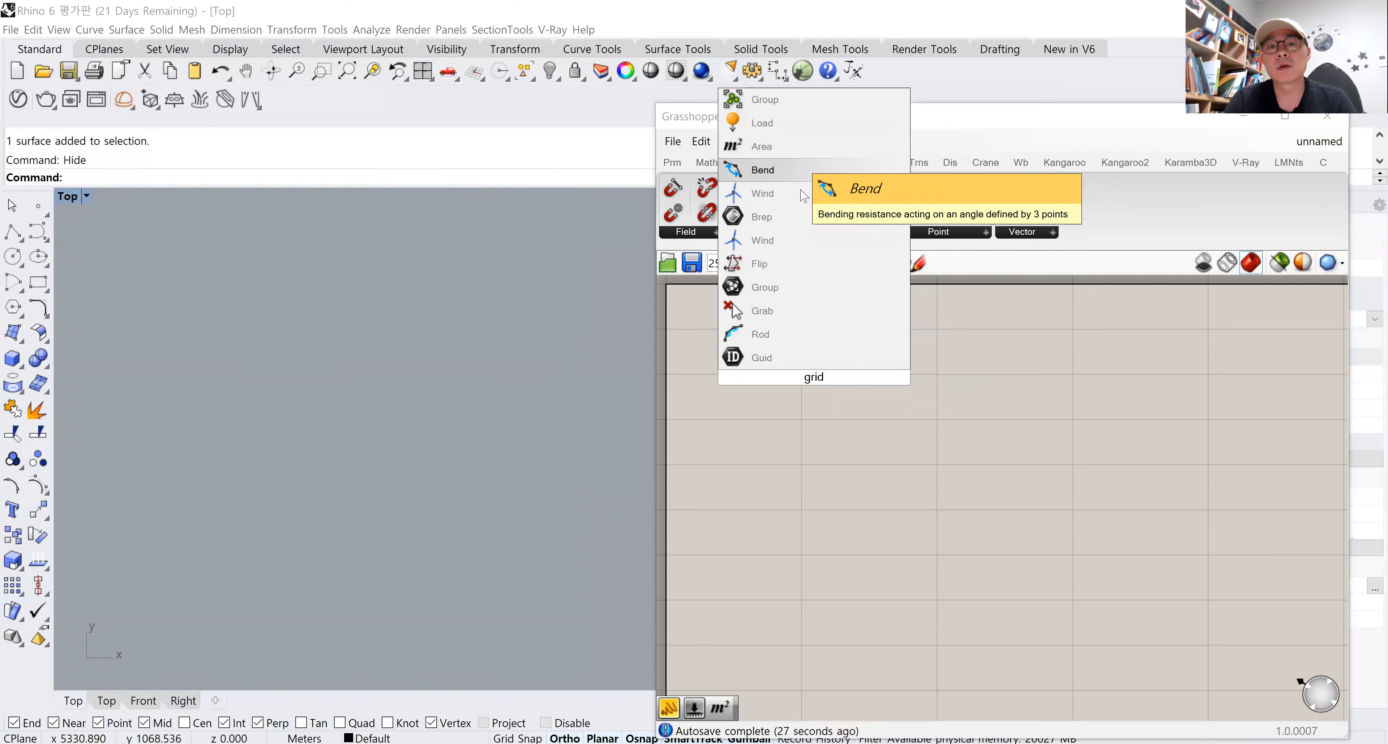
pyautogui.click(843, 437)
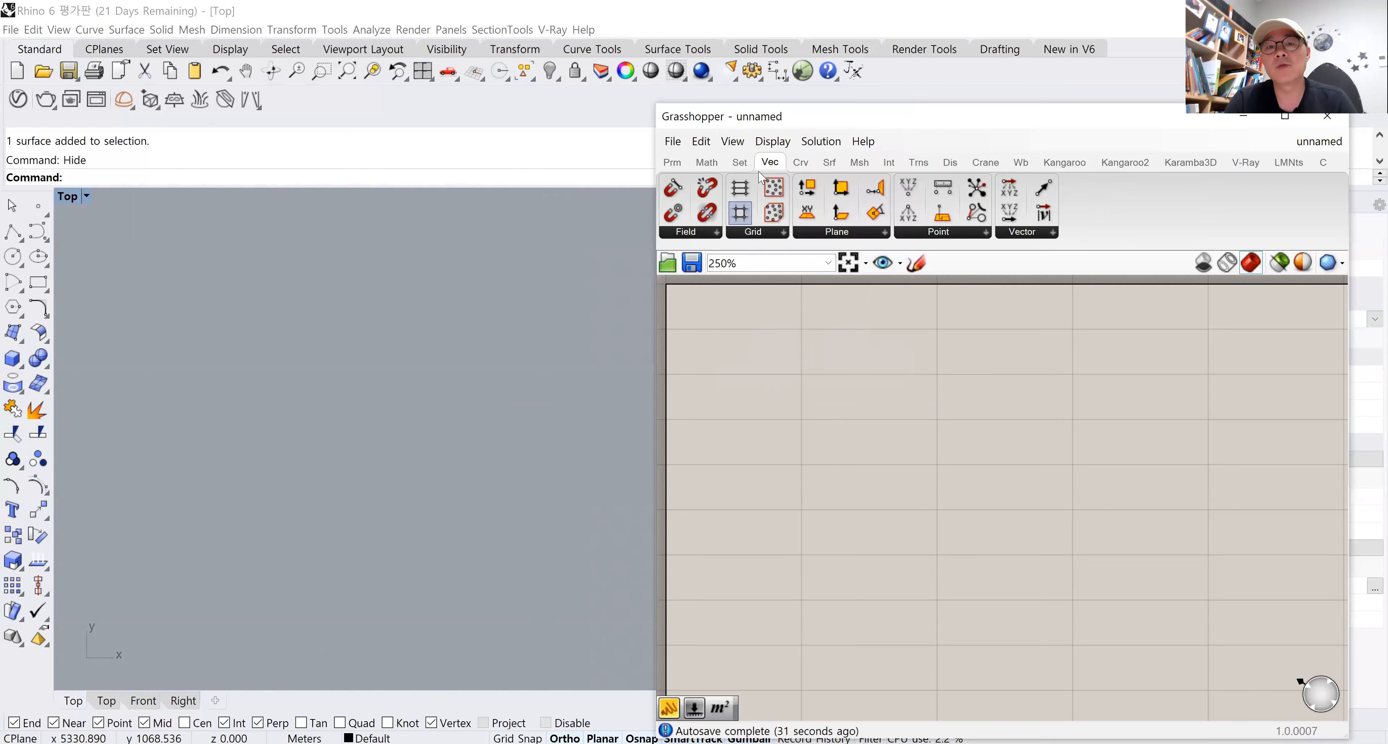
# Place a Hexagonal grid component on the canvas and frame its preview in the Top viewport.
pyautogui.click(765, 237)
pyautogui.click(672, 162)
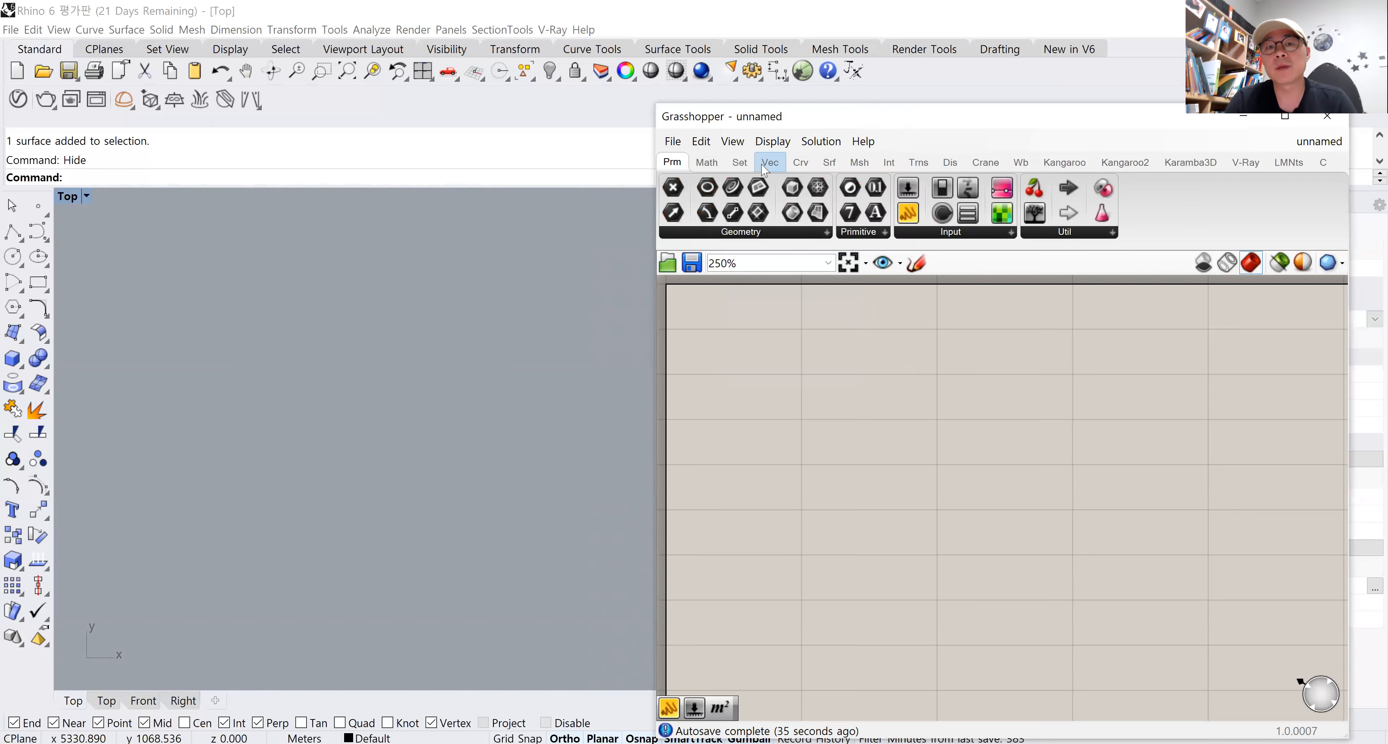
pyautogui.click(764, 165)
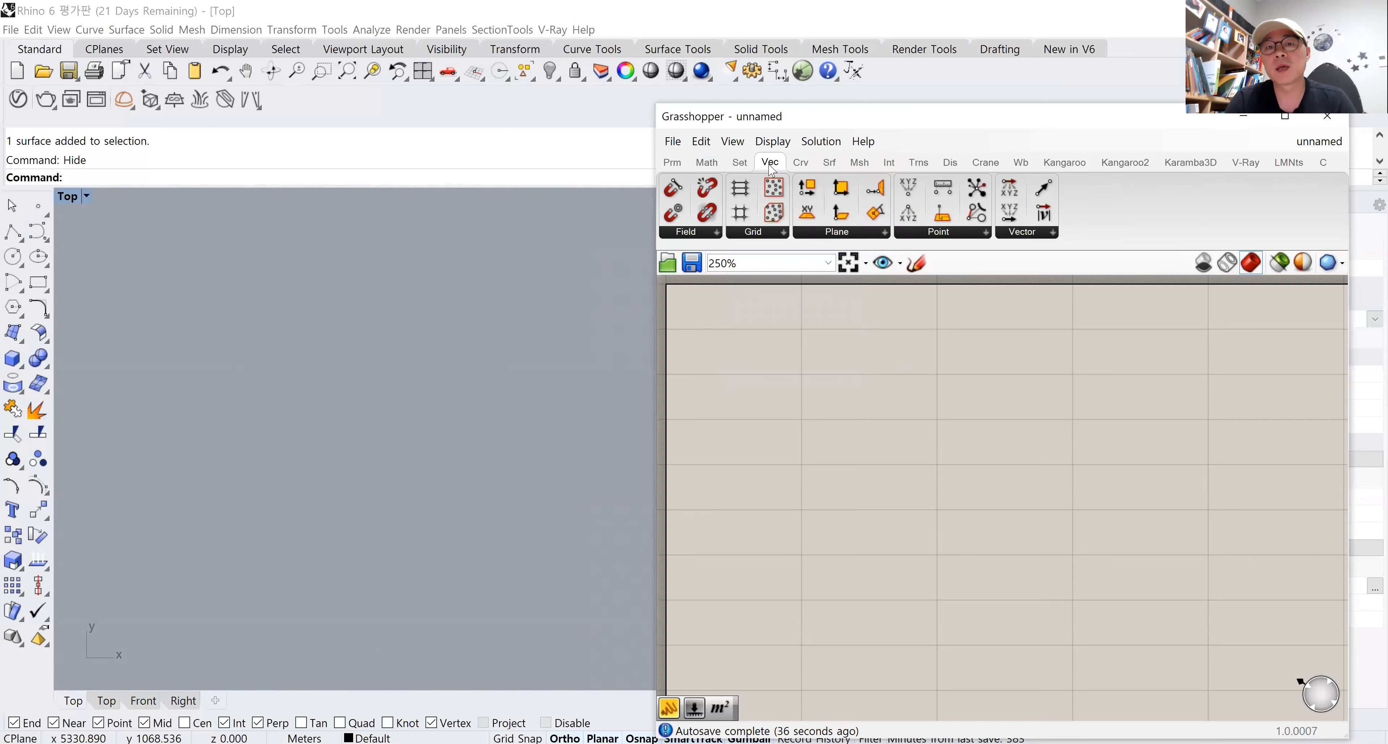
pyautogui.click(756, 234)
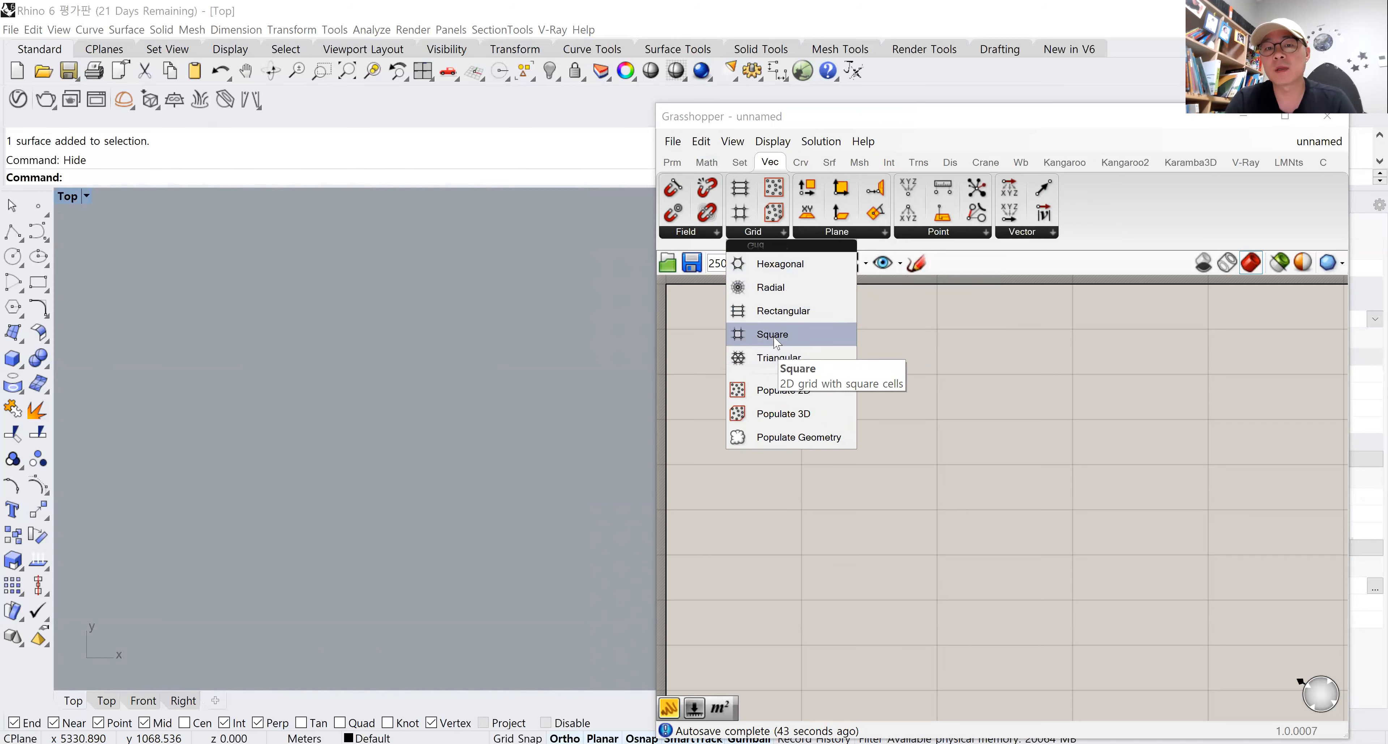
pyautogui.moveTo(769, 275); pyautogui.dragTo(767, 350)
pyautogui.rightClick(871, 351)
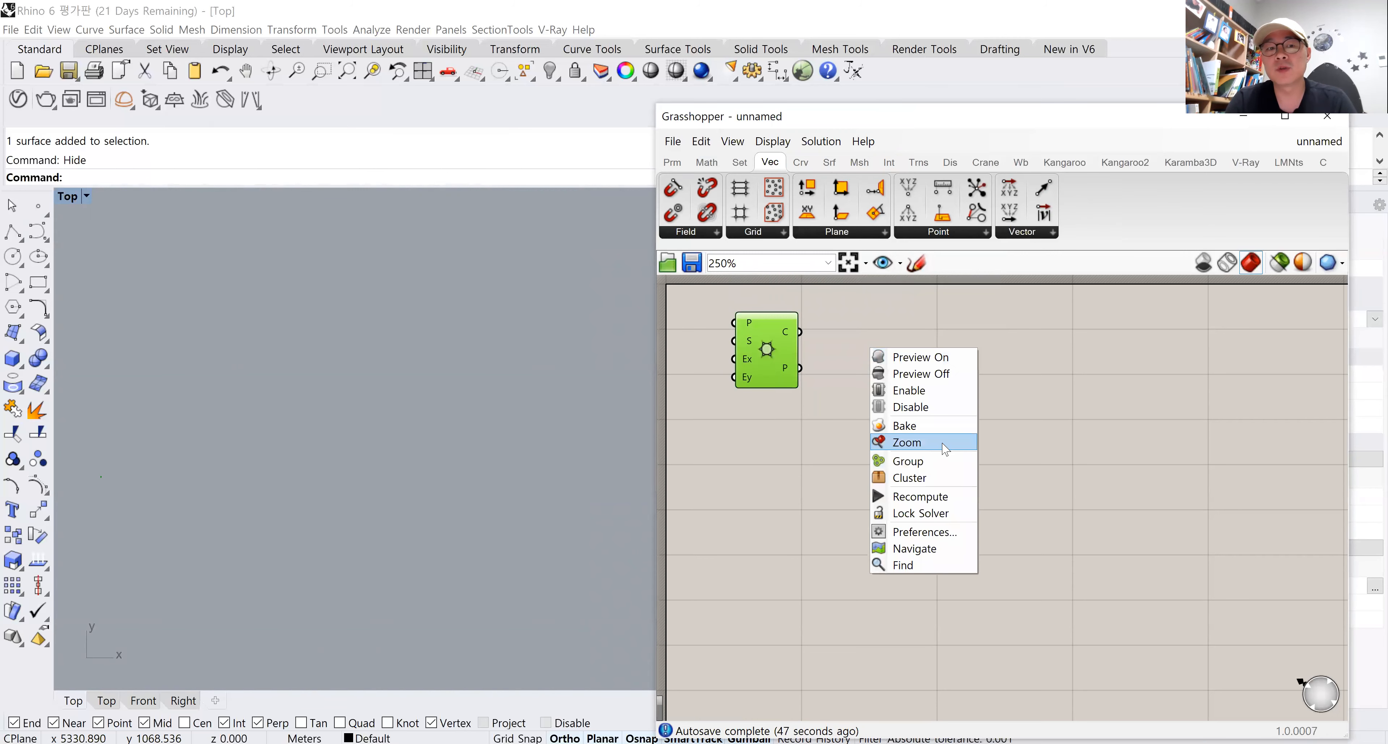
pyautogui.click(944, 448)
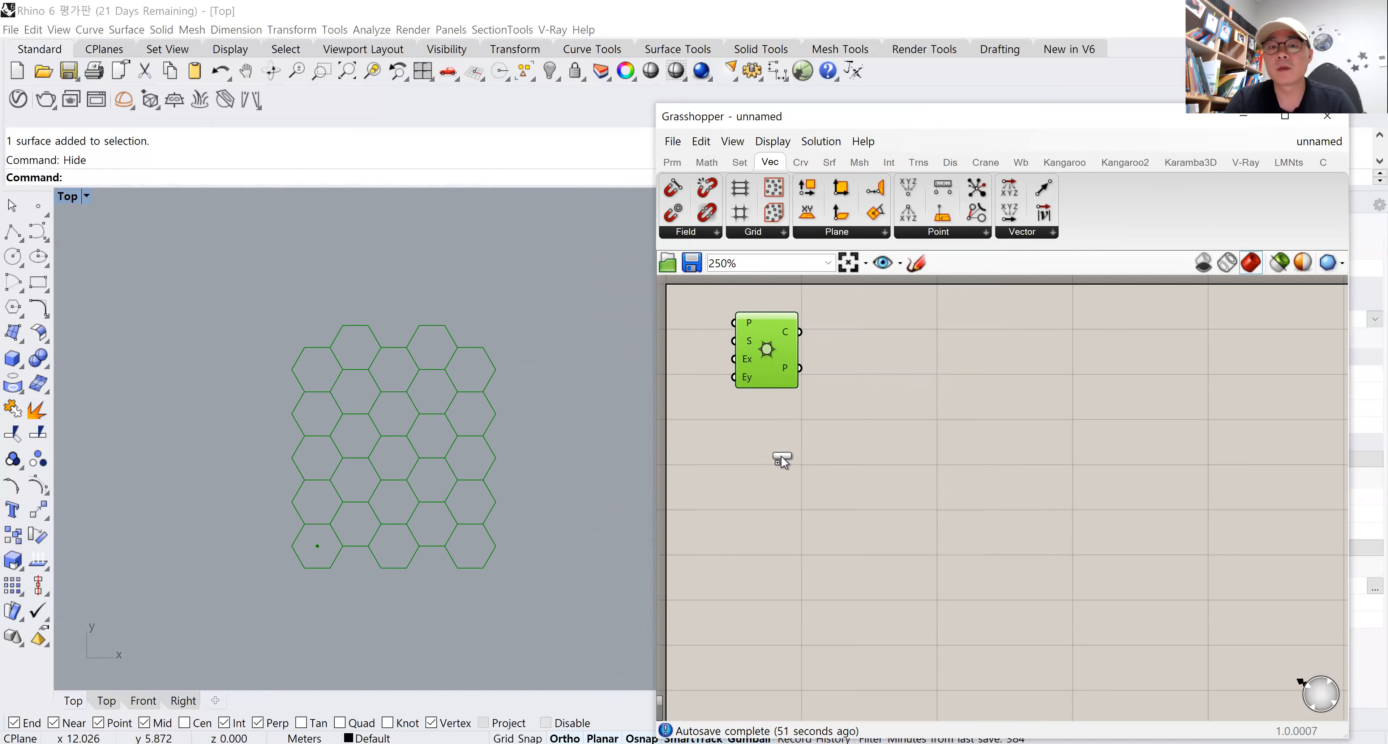
# Try the Square and Rectangular grid components in place of the hexagonal one, deleting each from the canvas again.
pyautogui.moveTo(781, 458); pyautogui.dragTo(781, 458)
pyautogui.press('Delete')
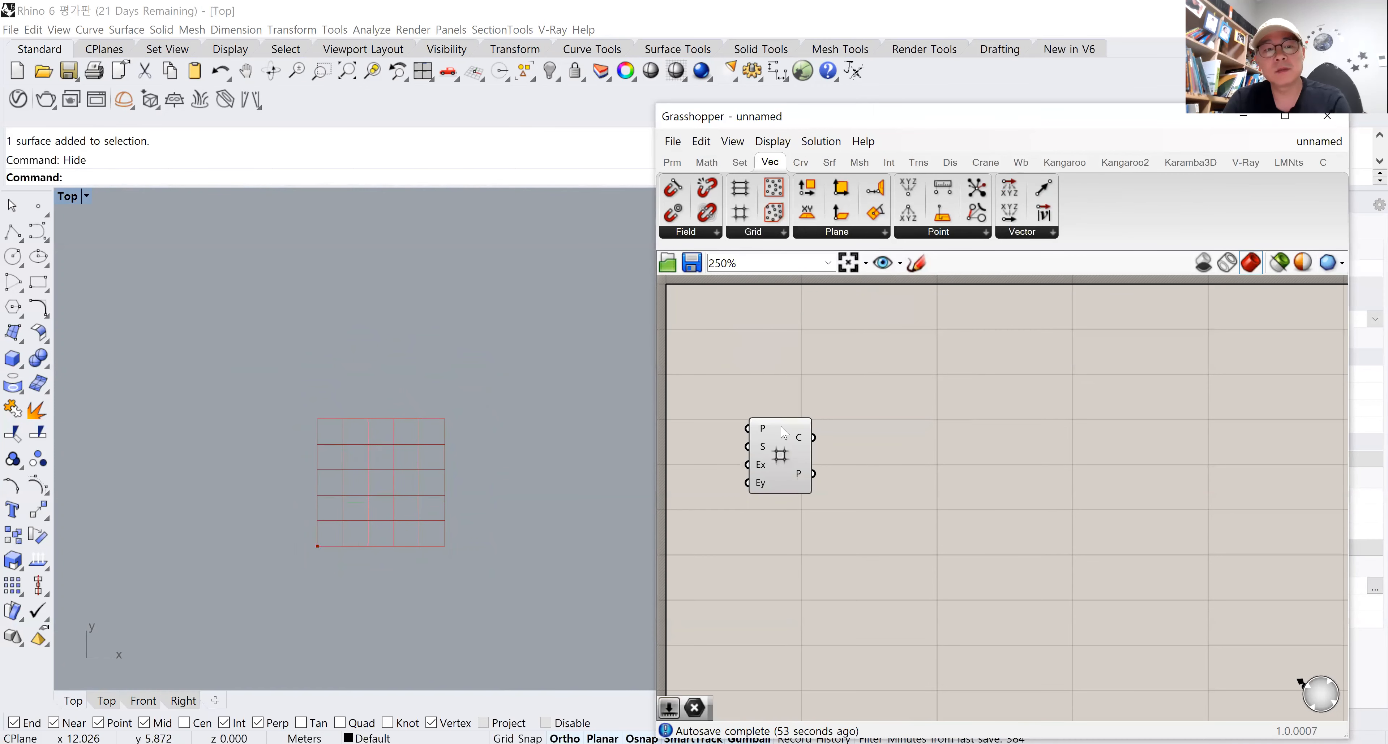
pyautogui.click(780, 456)
pyautogui.press('Delete')
pyautogui.moveTo(779, 364); pyautogui.dragTo(779, 372)
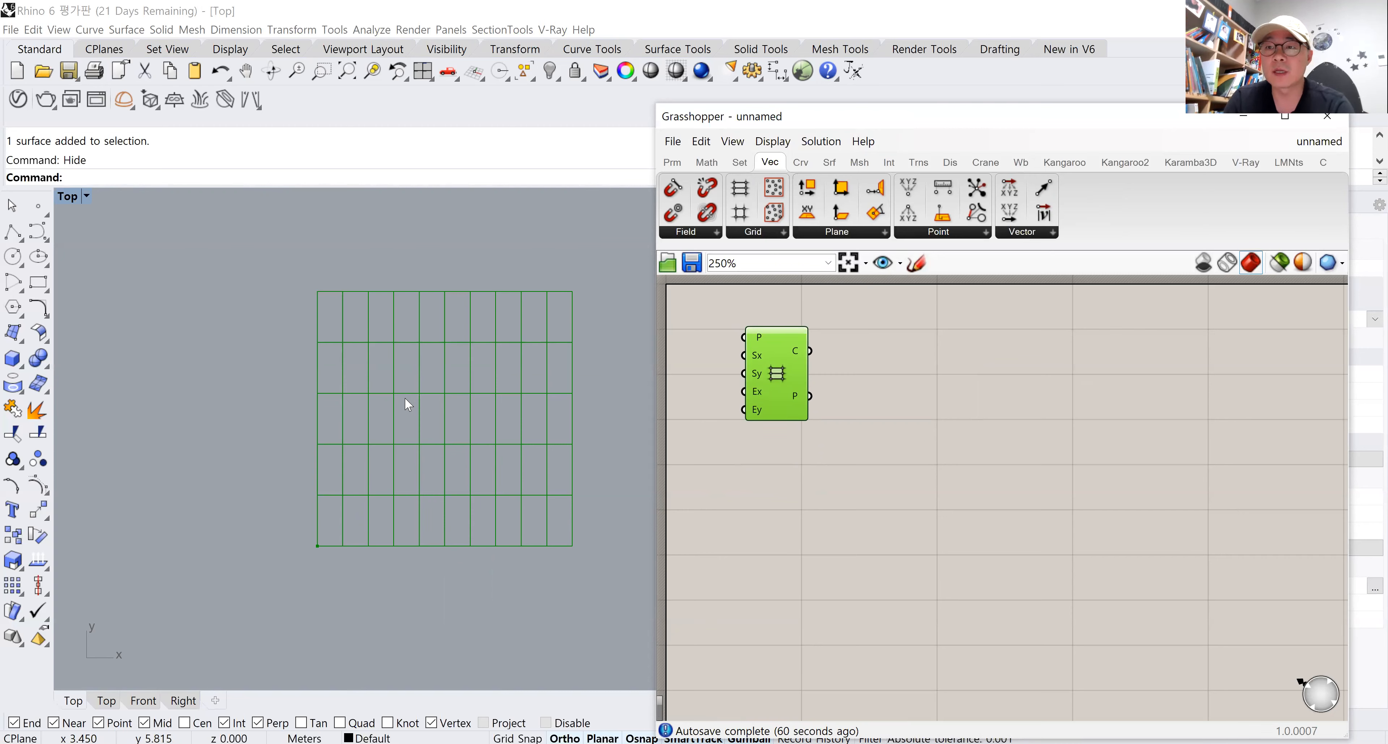
pyautogui.press('Delete')
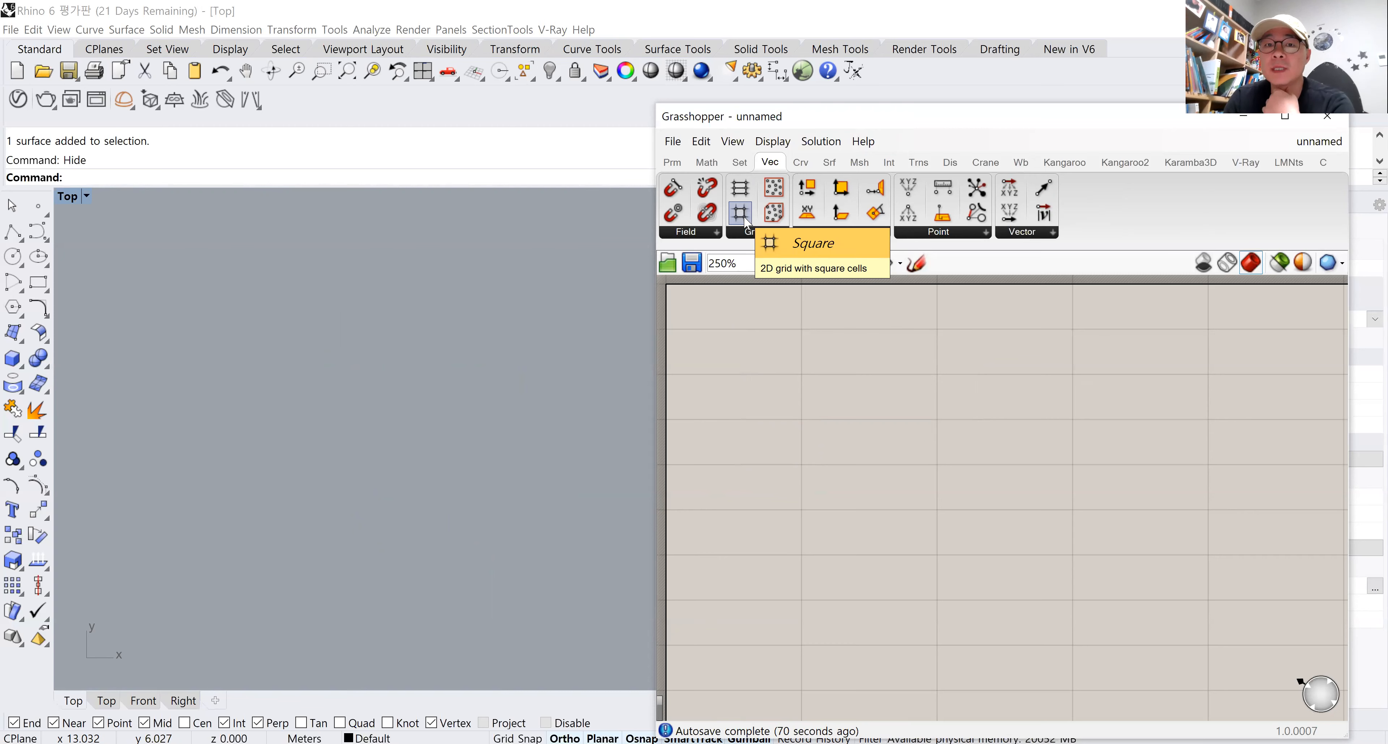
# Place a Square grid component on the canvas and review its plane, size and extent inputs and its outputs.
pyautogui.moveTo(745, 218); pyautogui.dragTo(848, 396)
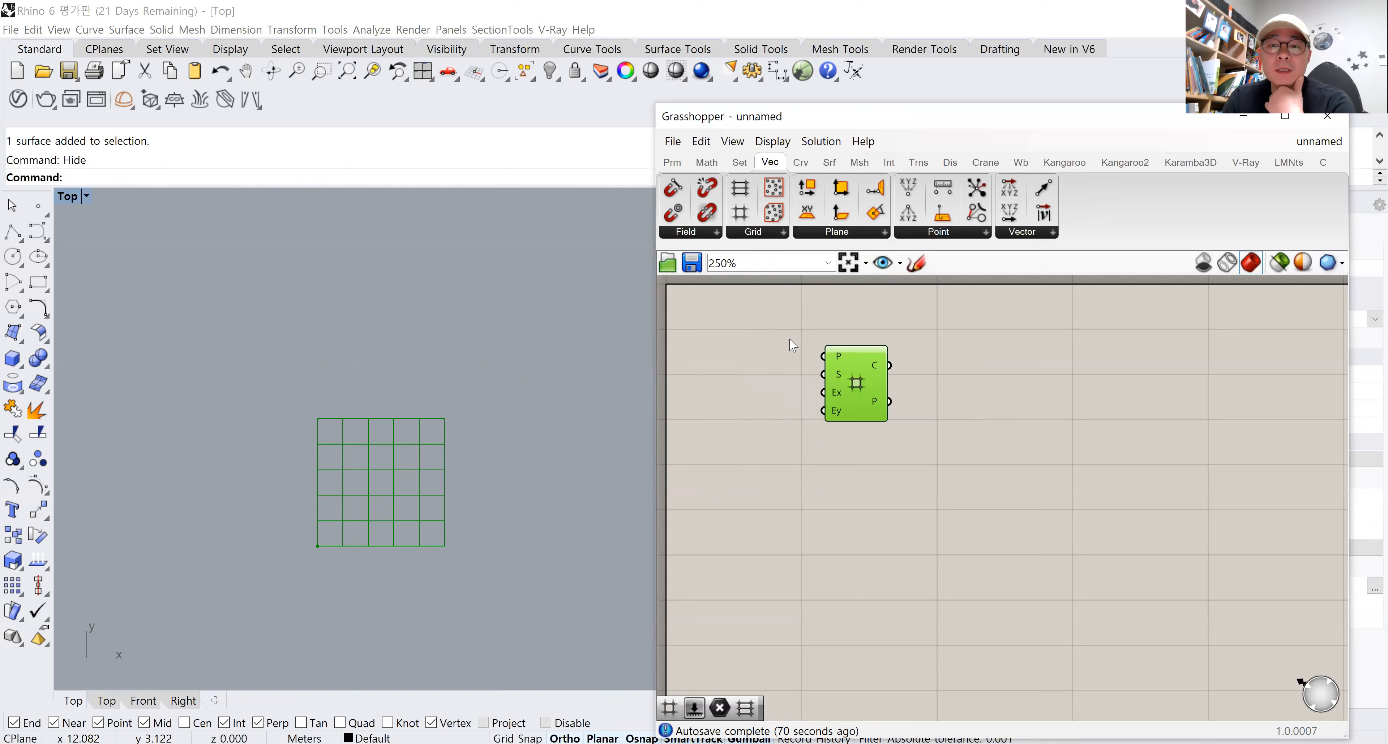
pyautogui.scroll(1, 862, 426)
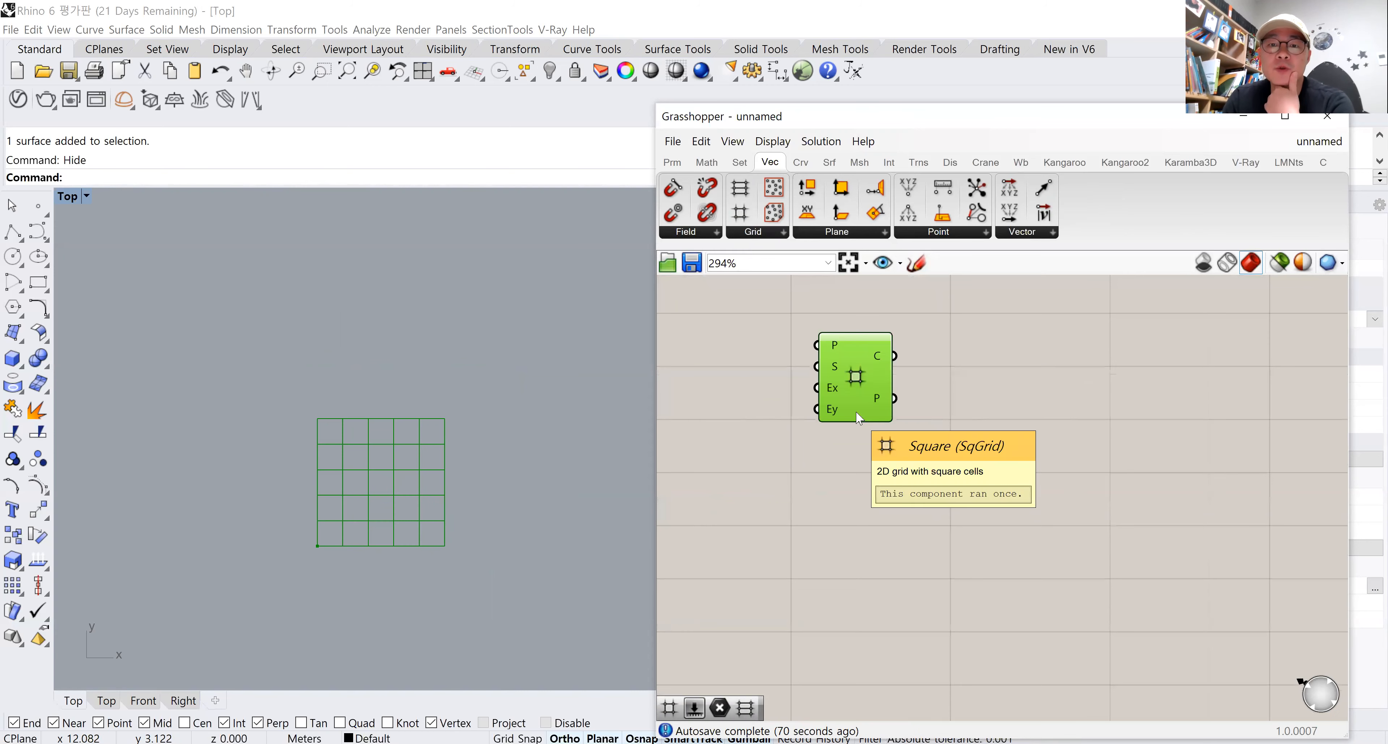
pyautogui.moveTo(830, 352)
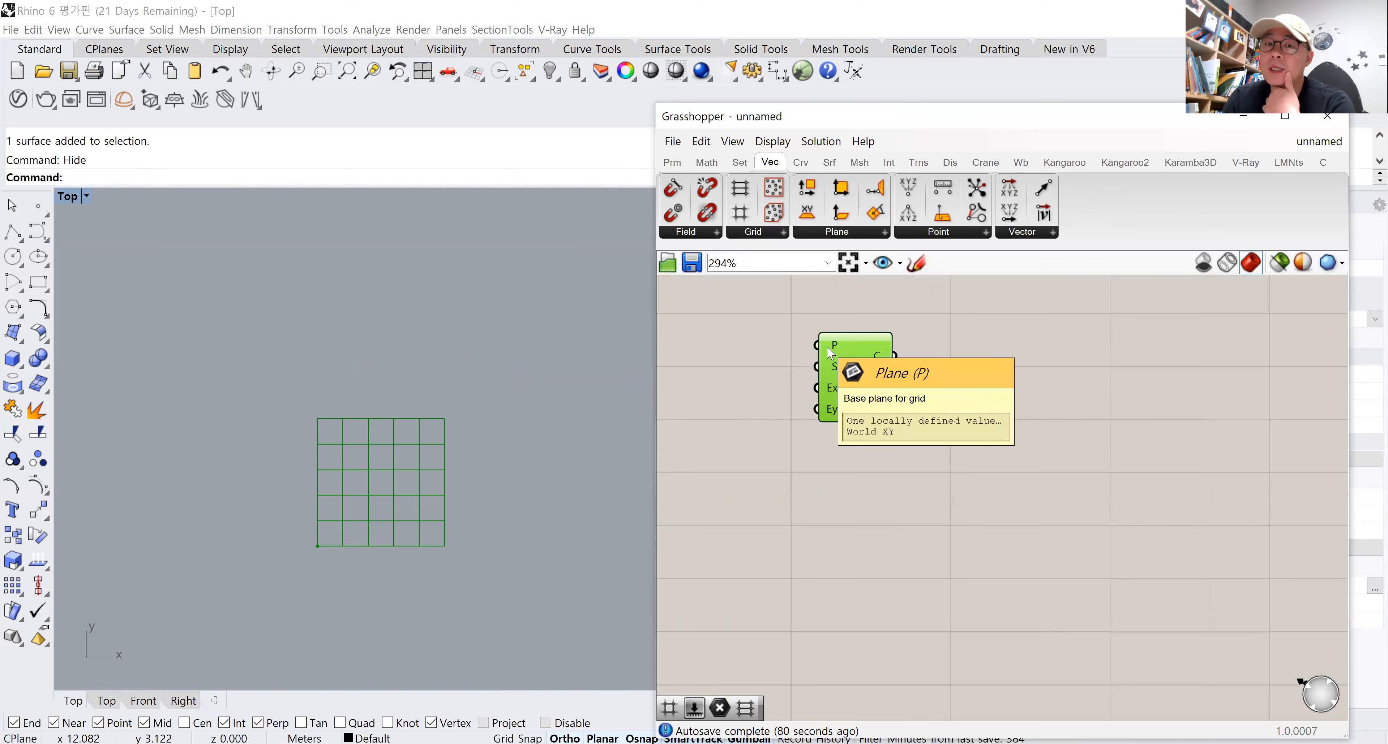
pyautogui.scroll(5, 312, 548)
pyautogui.scroll(-4, 311, 537)
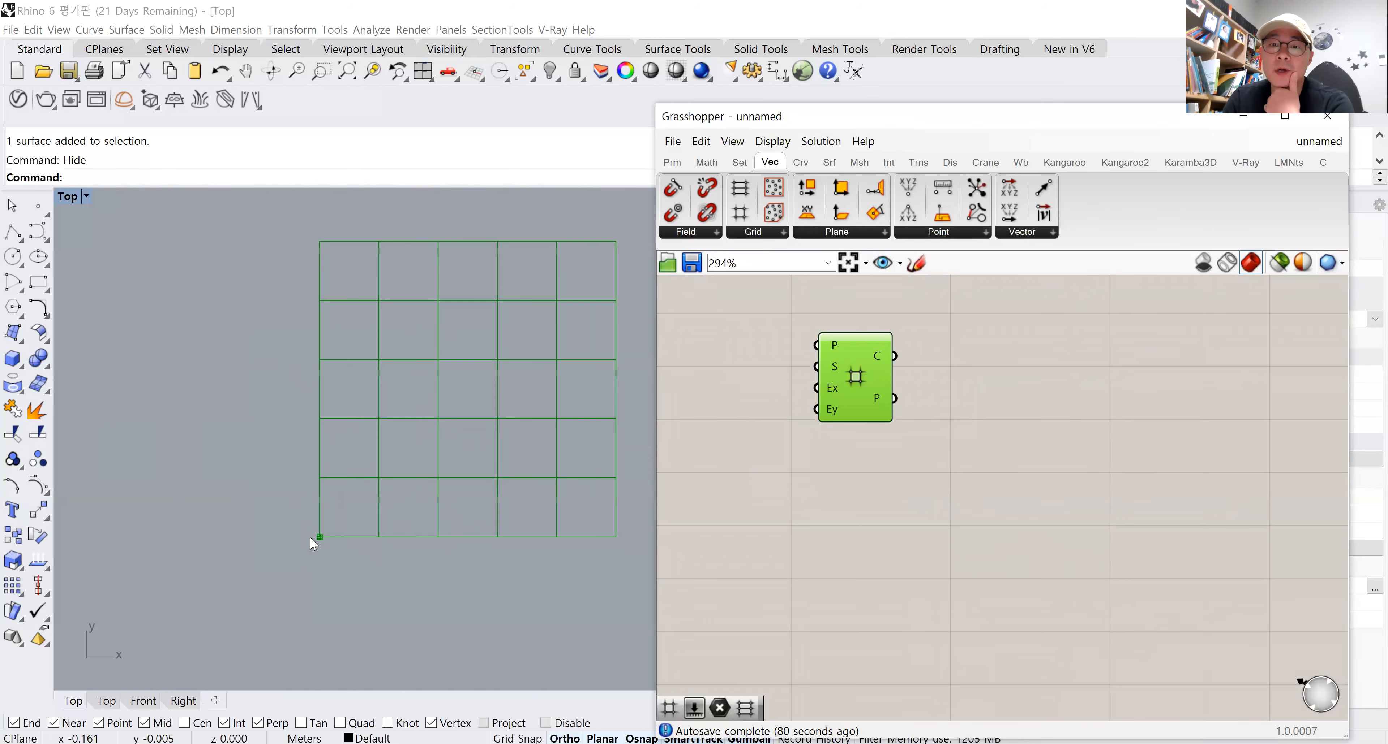
pyautogui.moveTo(330, 530); pyautogui.dragTo(288, 545, button='right')
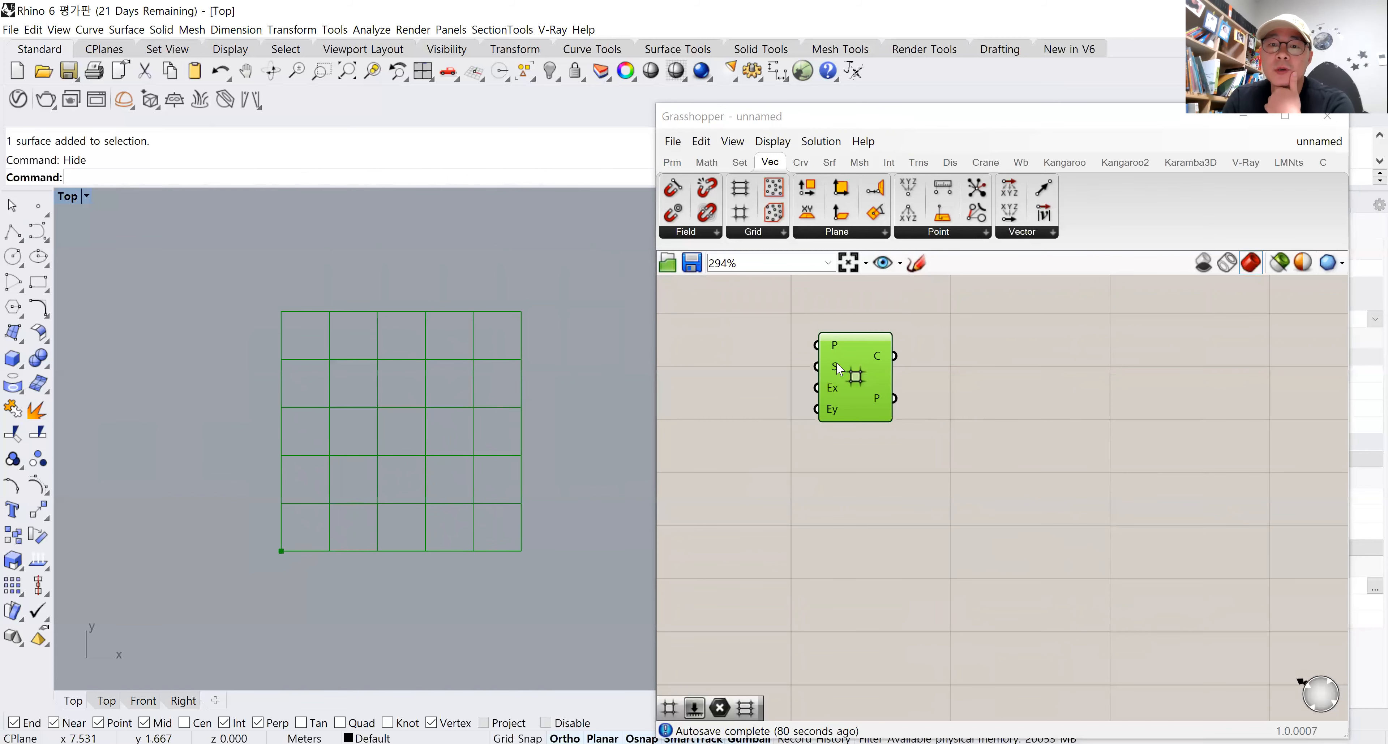
pyautogui.moveTo(834, 376)
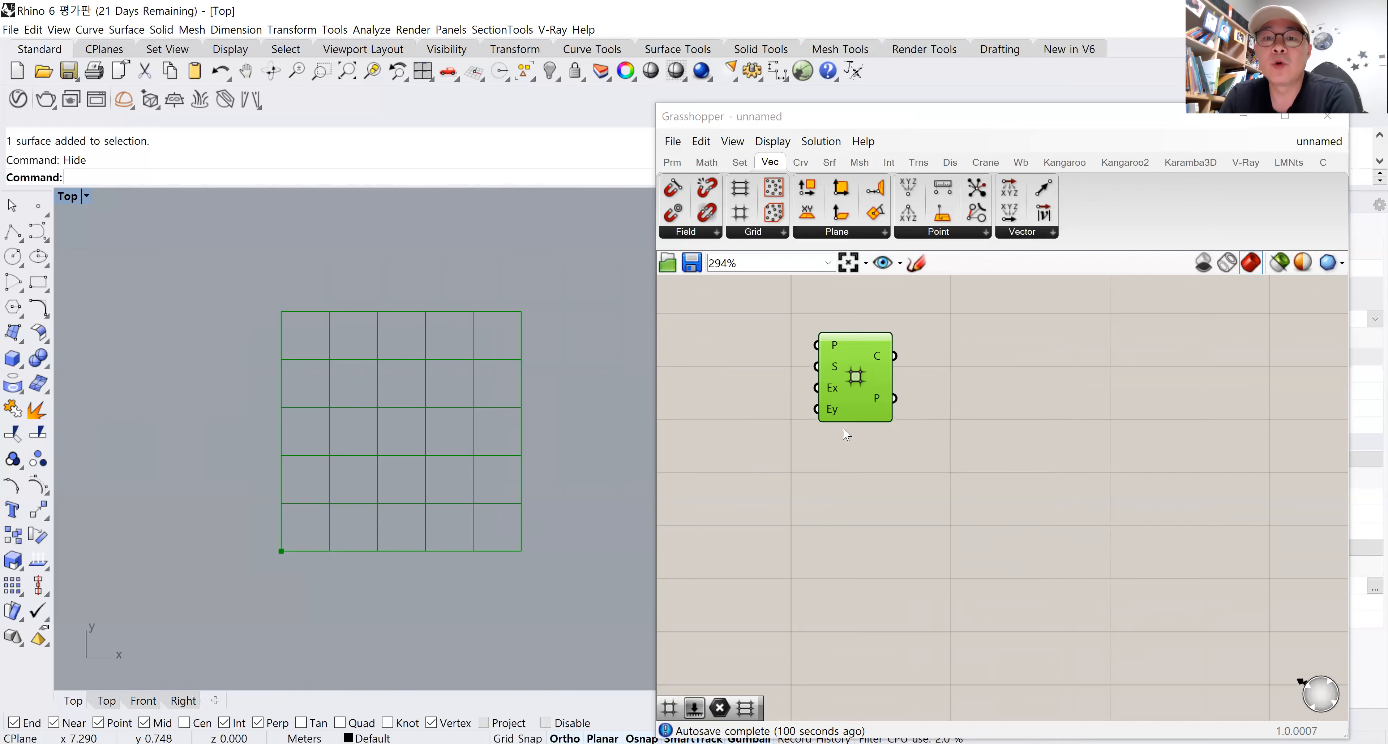
pyautogui.moveTo(854, 404); pyautogui.dragTo(836, 430)
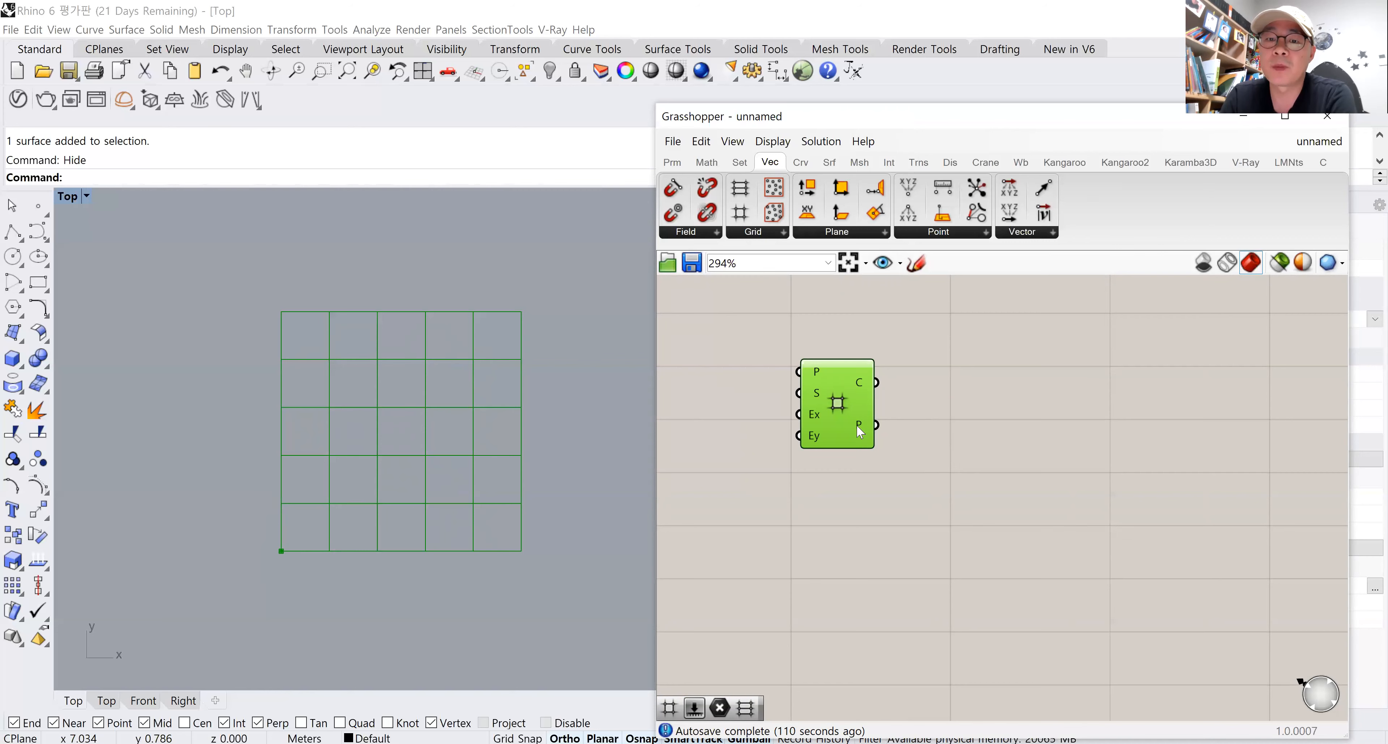
pyautogui.moveTo(857, 425)
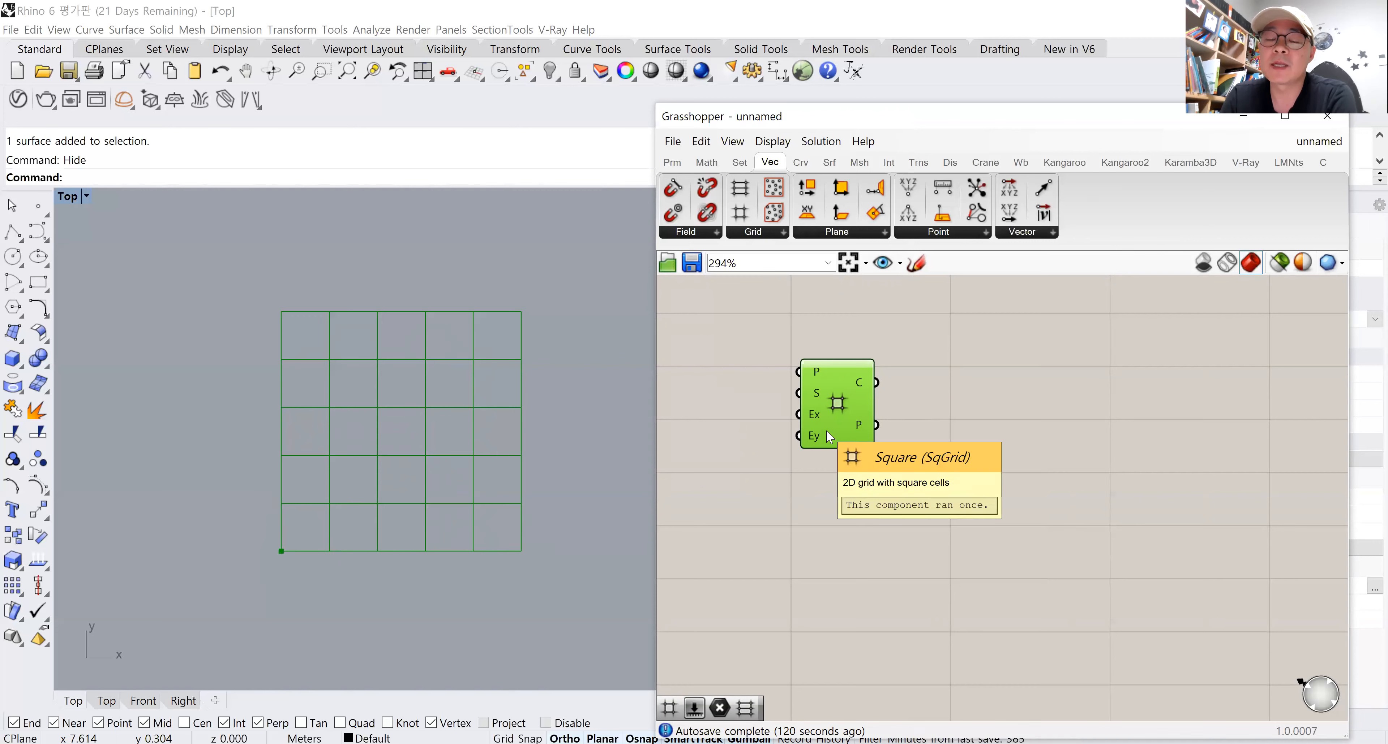
pyautogui.moveTo(822, 419); pyautogui.dragTo(803, 411)
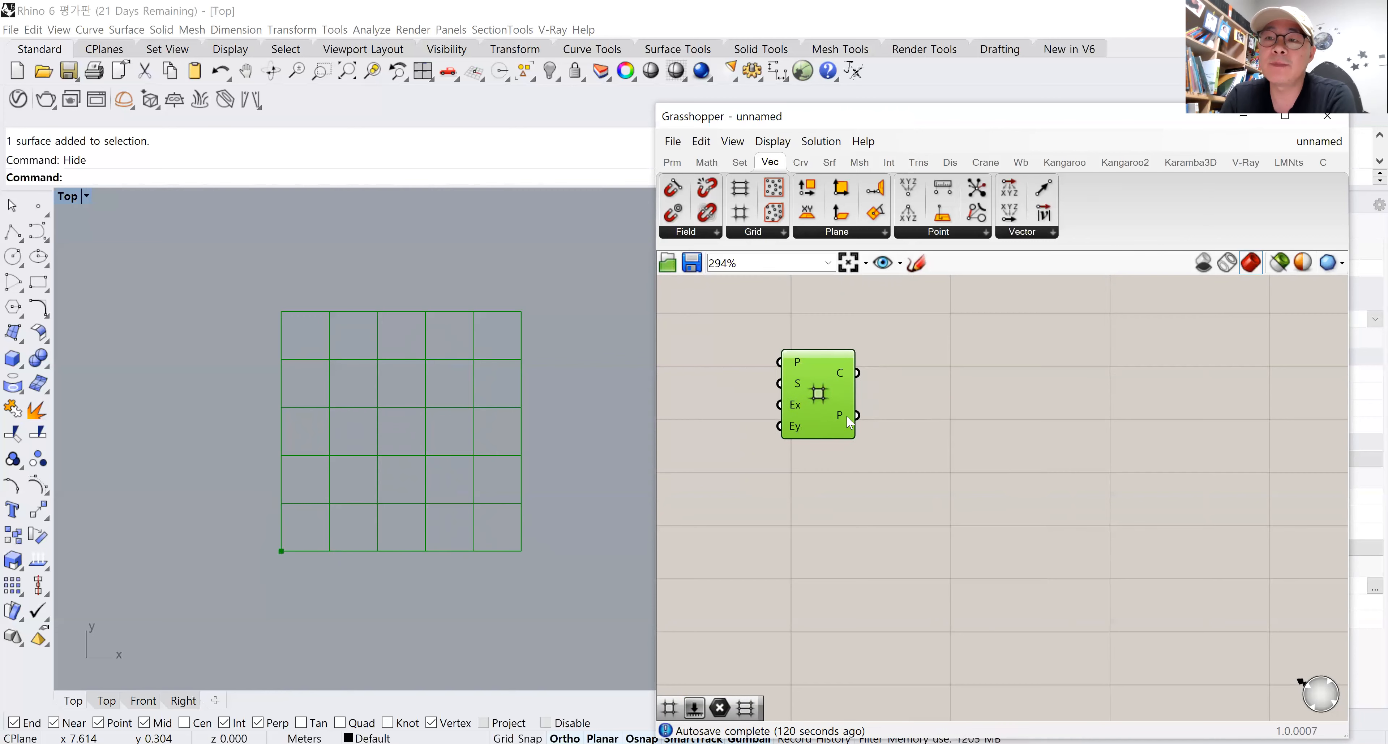
pyautogui.click(907, 482)
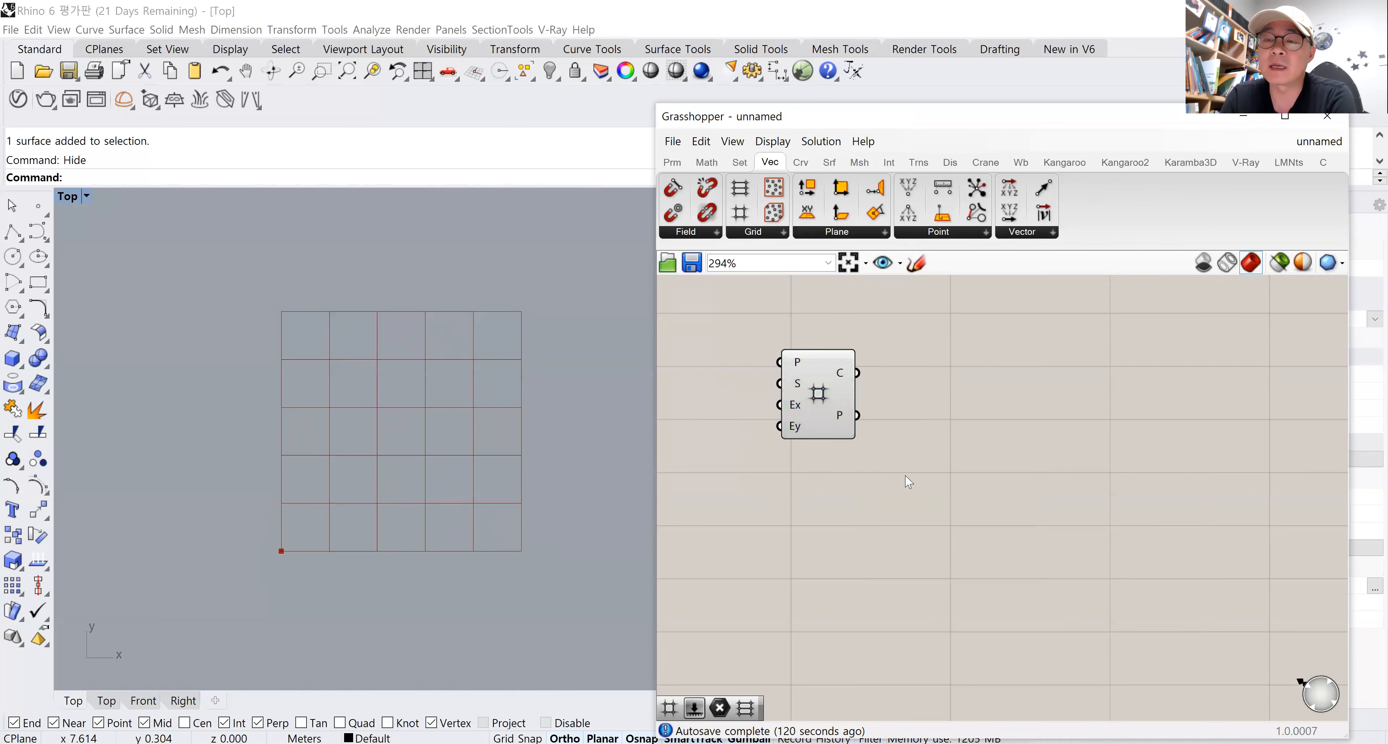
# Preview the square grid's corner points by wiring its points output to a Point parameter, and delete the parameter again.
pyautogui.click(672, 164)
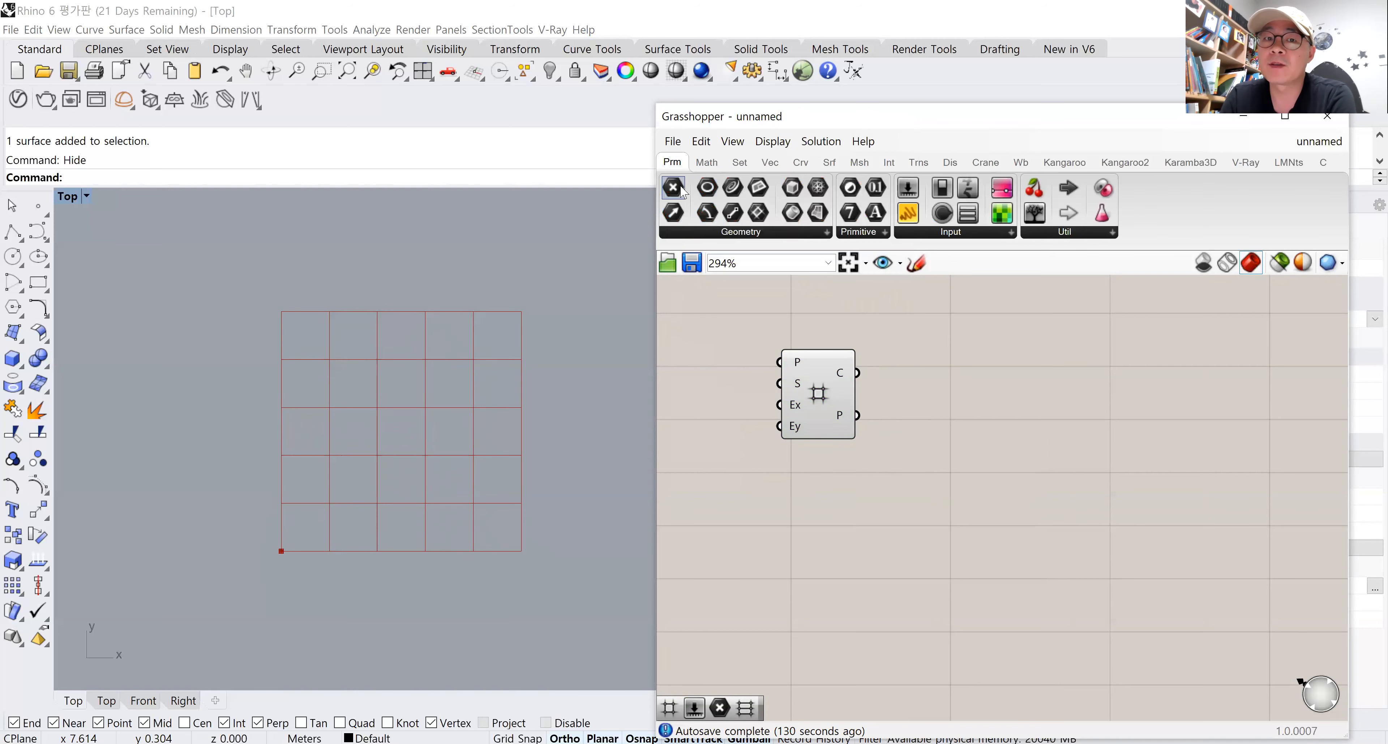
pyautogui.moveTo(681, 192); pyautogui.dragTo(934, 433)
pyautogui.moveTo(857, 416); pyautogui.dragTo(905, 428)
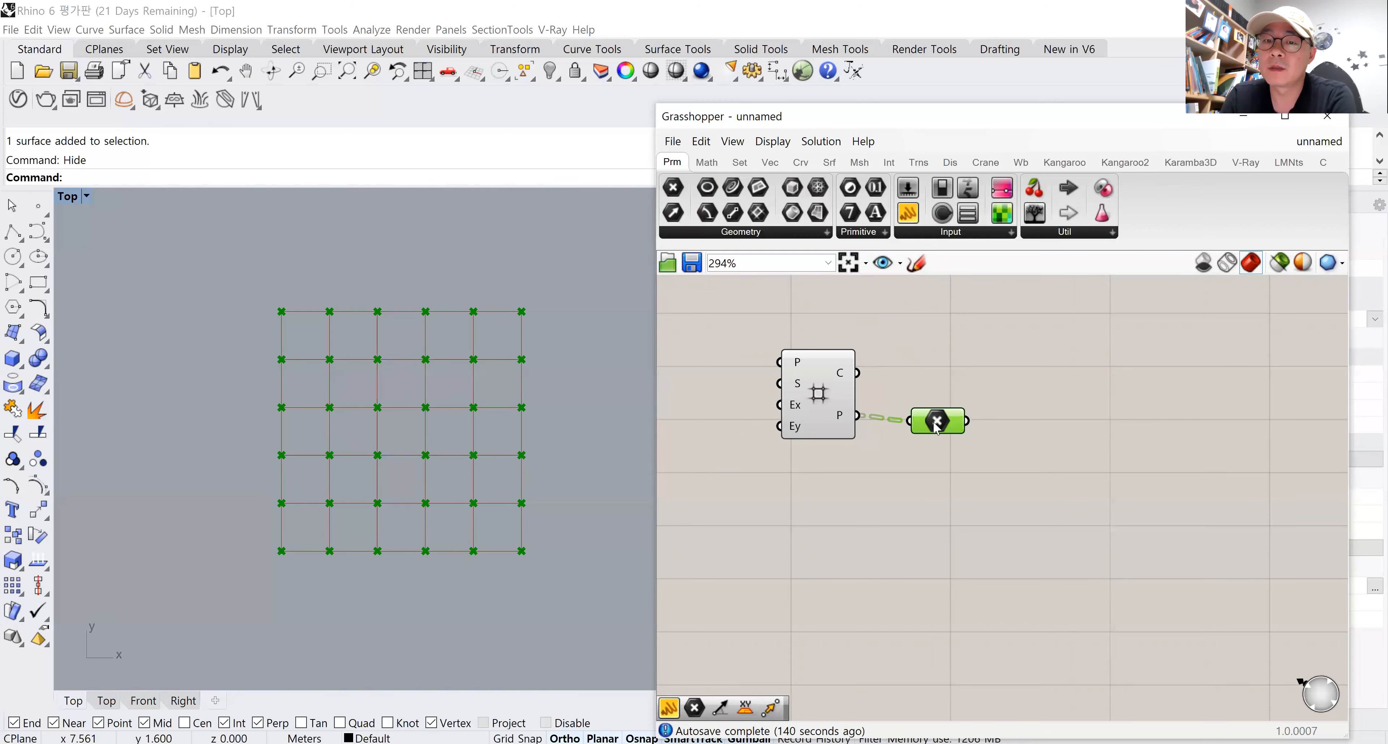
pyautogui.moveTo(933, 423)
pyautogui.press('Delete')
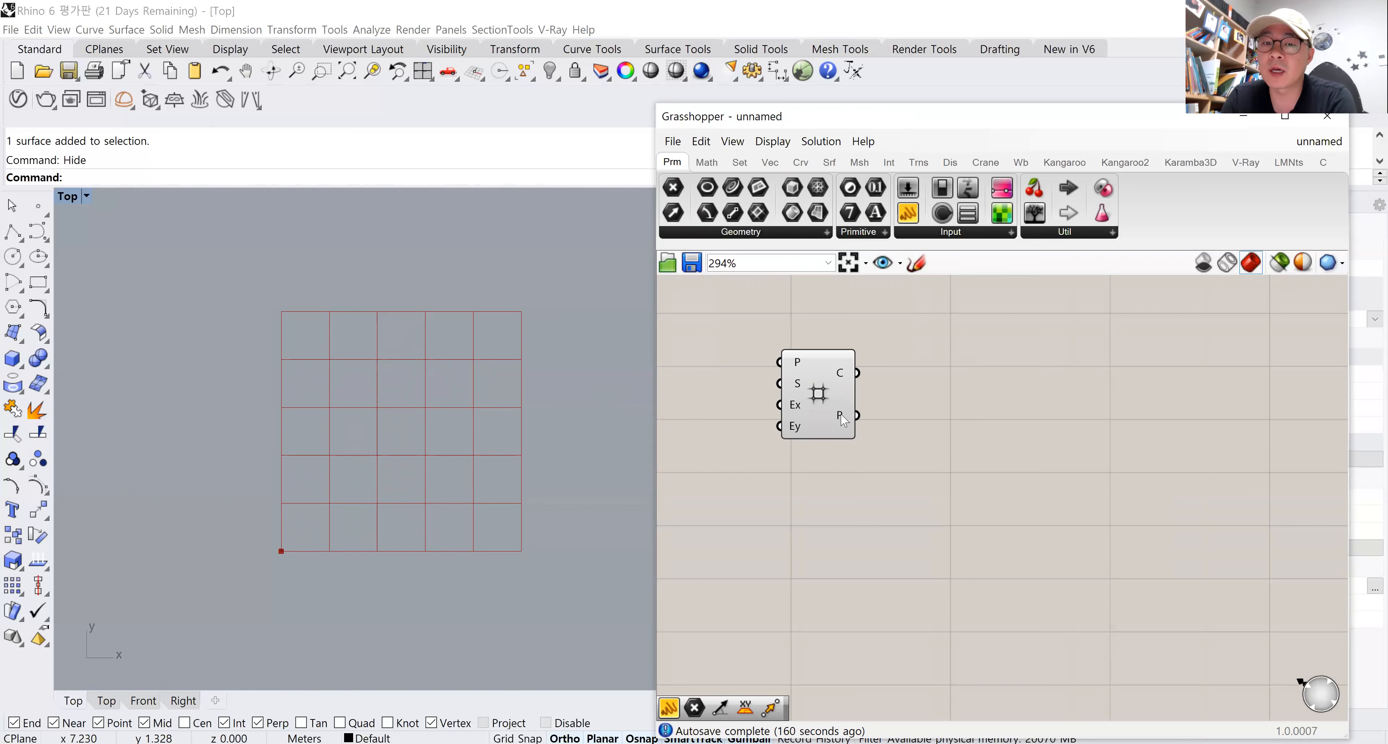
pyautogui.moveTo(842, 418)
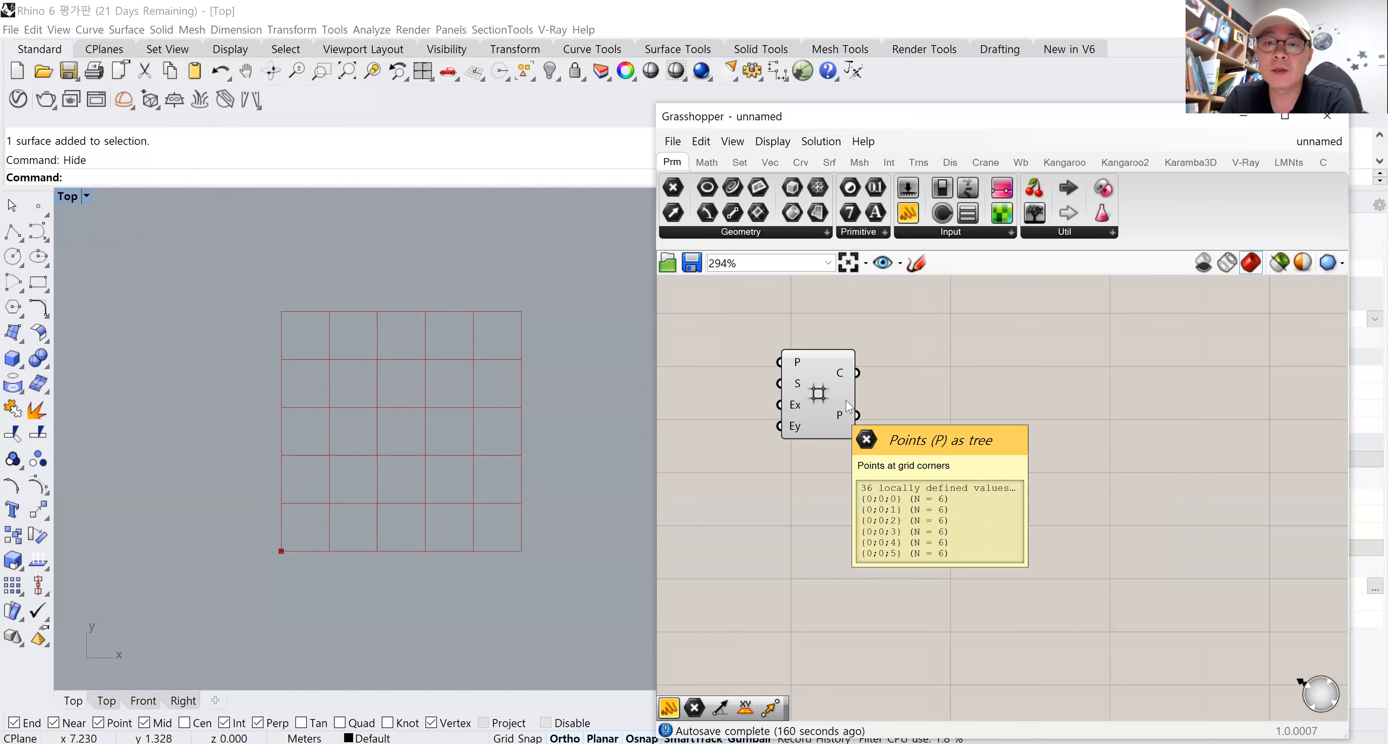
pyautogui.moveTo(840, 424)
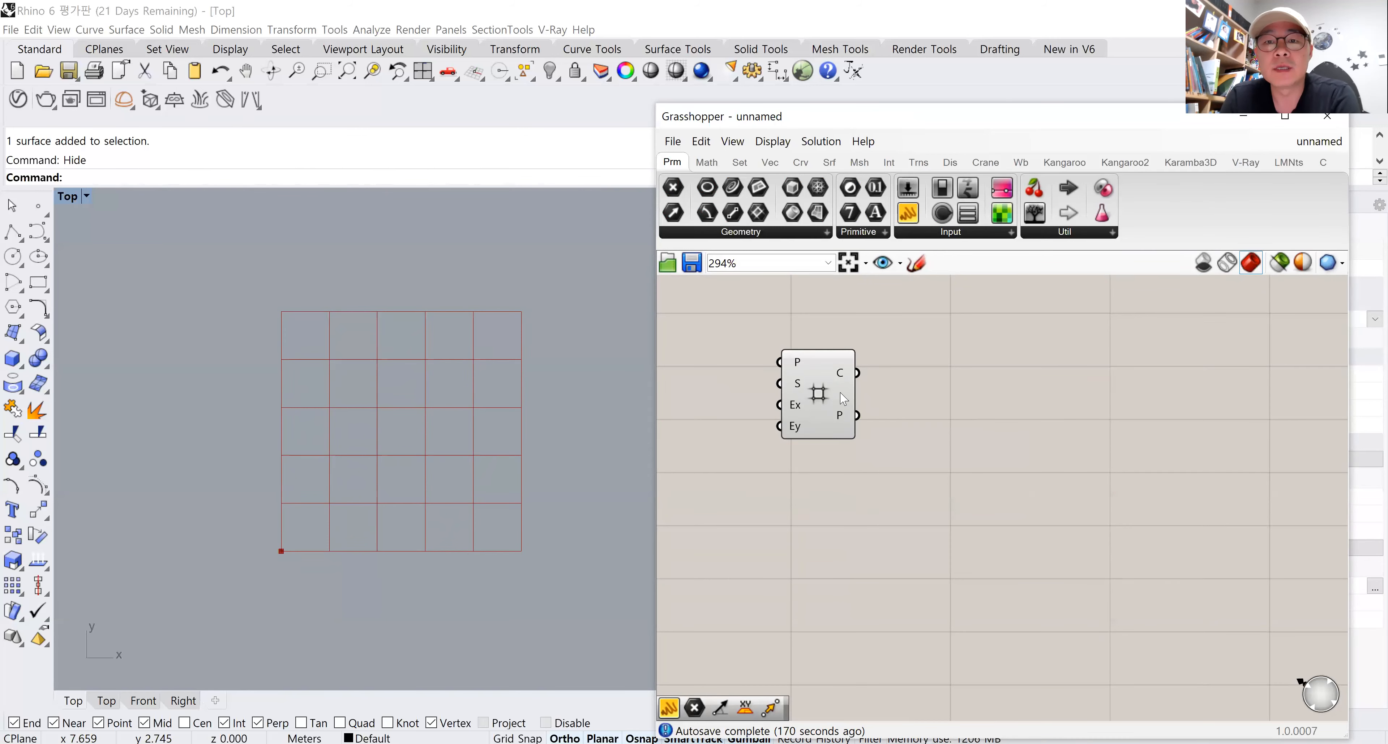
# Connect a Panel to the square grid's cells output and enlarge it to show several data branches.
pyautogui.moveTo(908, 213); pyautogui.dragTo(1053, 420)
pyautogui.moveTo(859, 374); pyautogui.dragTo(929, 400)
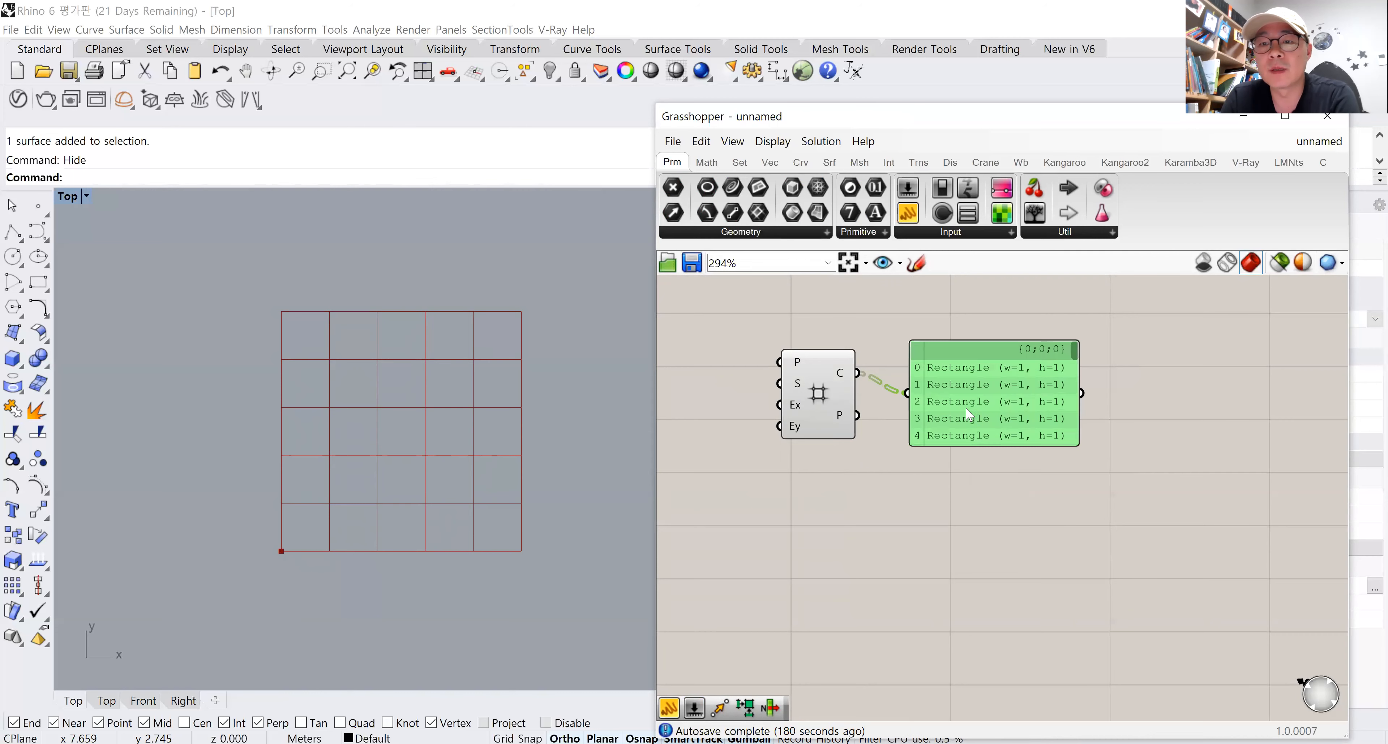
pyautogui.moveTo(1146, 522); pyautogui.dragTo(1296, 651)
pyautogui.moveTo(1116, 649); pyautogui.dragTo(1049, 587, button='right')
pyautogui.moveTo(1050, 587); pyautogui.dragTo(1050, 700)
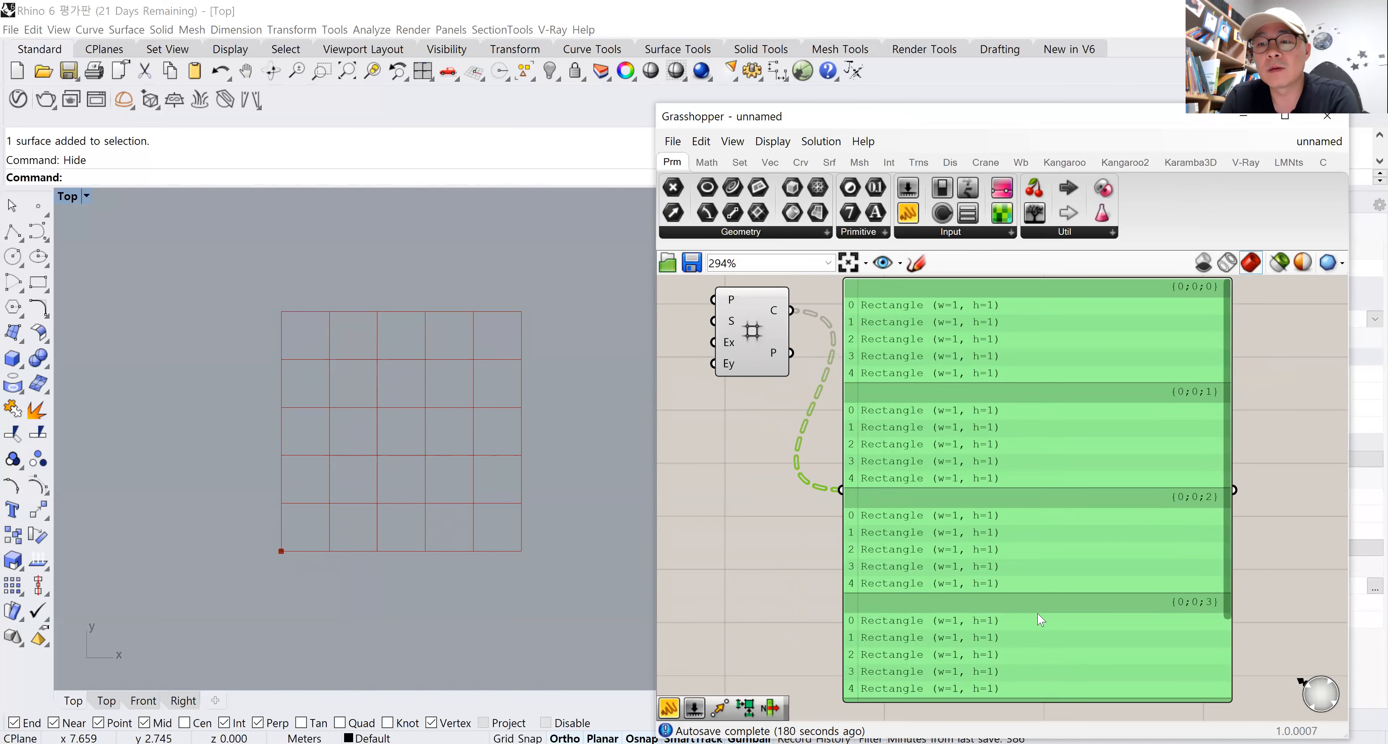
pyautogui.scroll(-2, 1035, 616)
pyautogui.click(1238, 430)
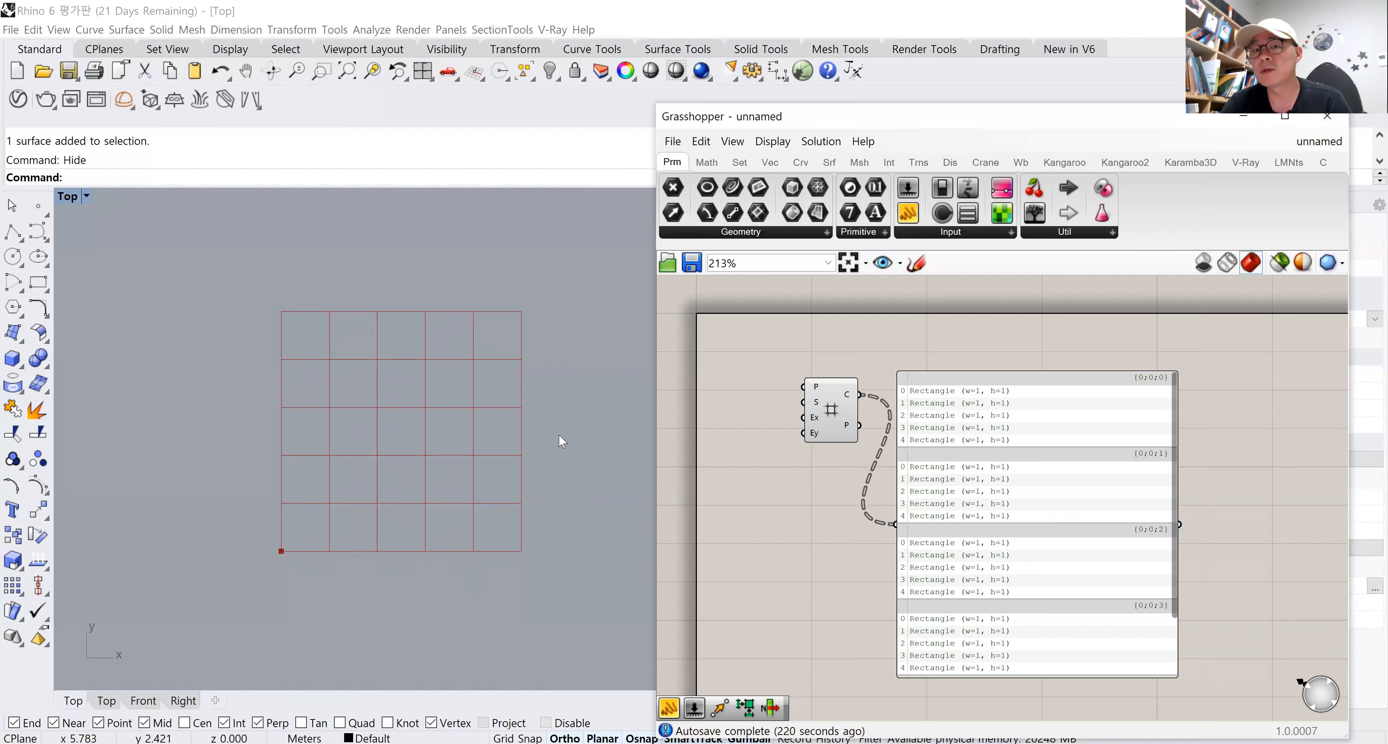
# Flatten the square grid's cells output, and move and enlarge the connected panel to fit the whole rectangle list.
pyautogui.rightClick(853, 404)
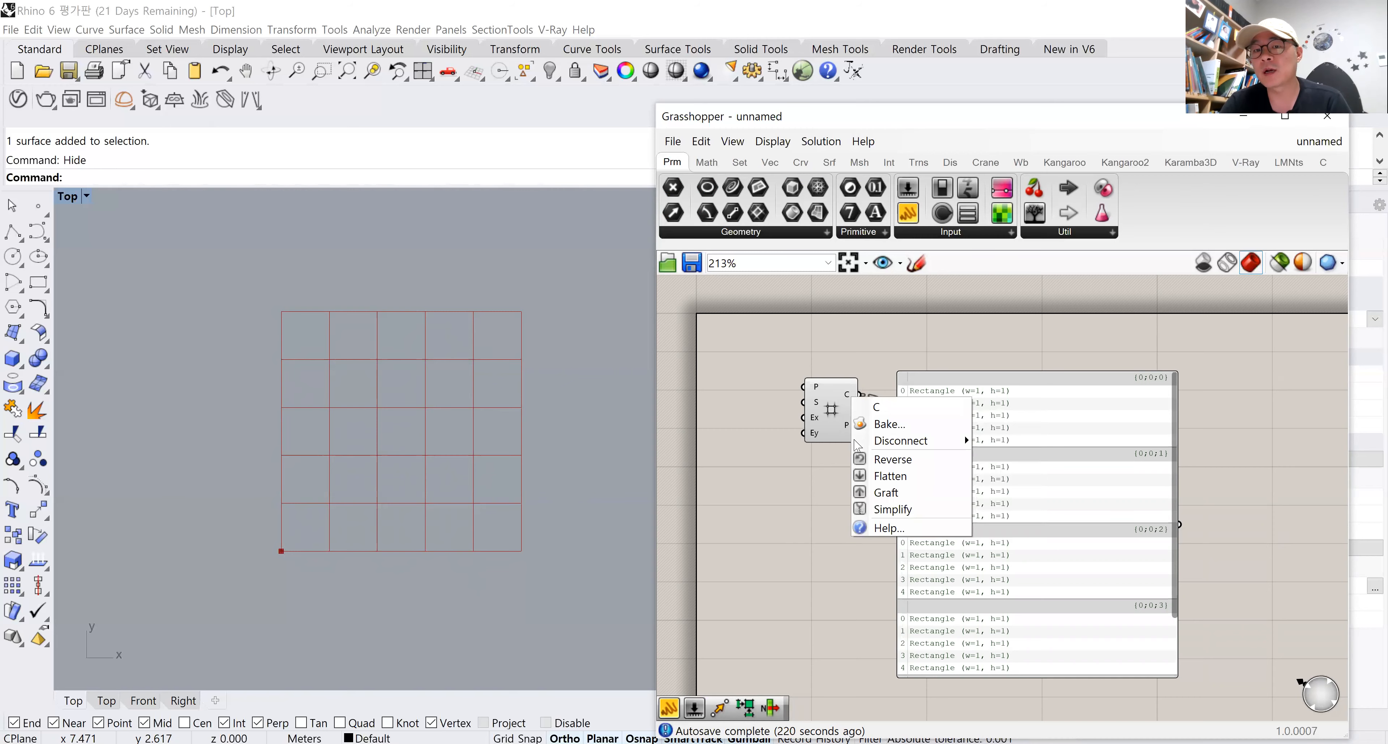
pyautogui.click(871, 477)
pyautogui.moveTo(985, 408); pyautogui.dragTo(1047, 390)
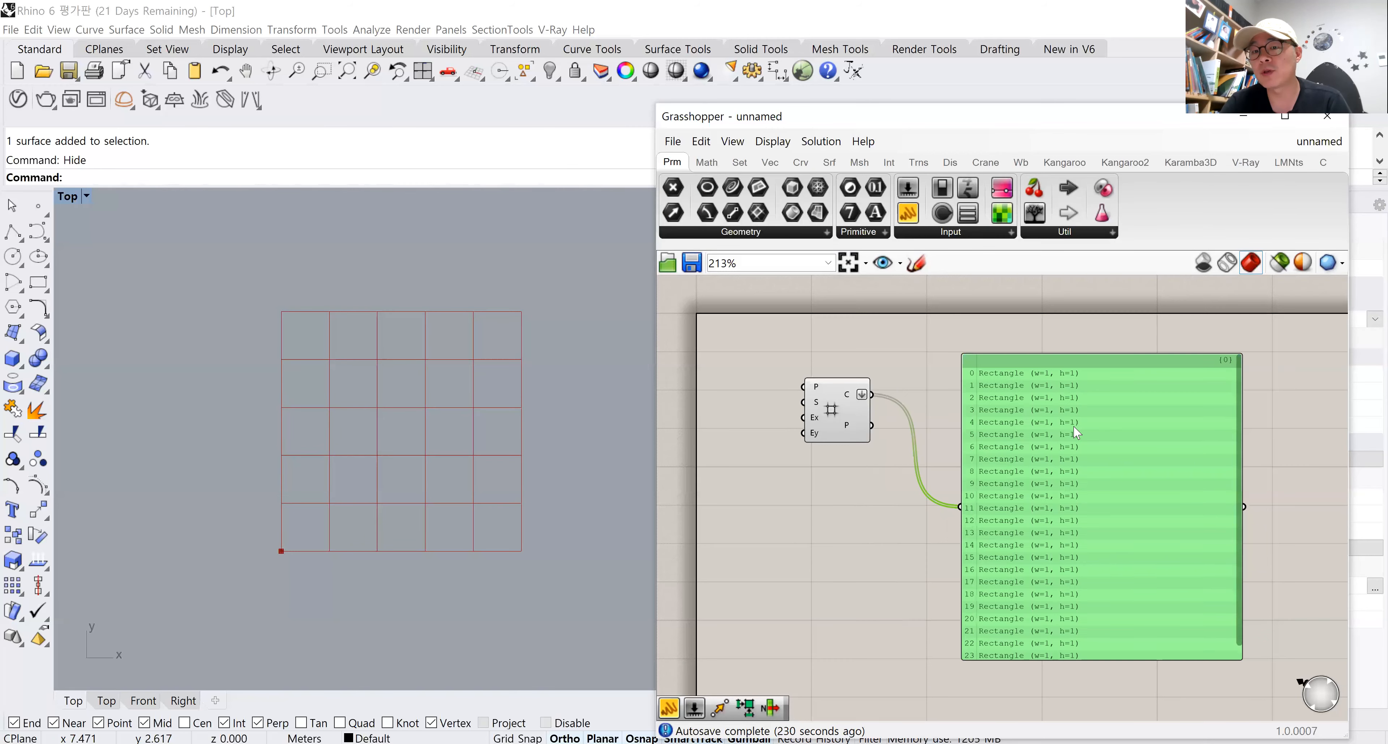
pyautogui.moveTo(1241, 462); pyautogui.dragTo(1240, 524)
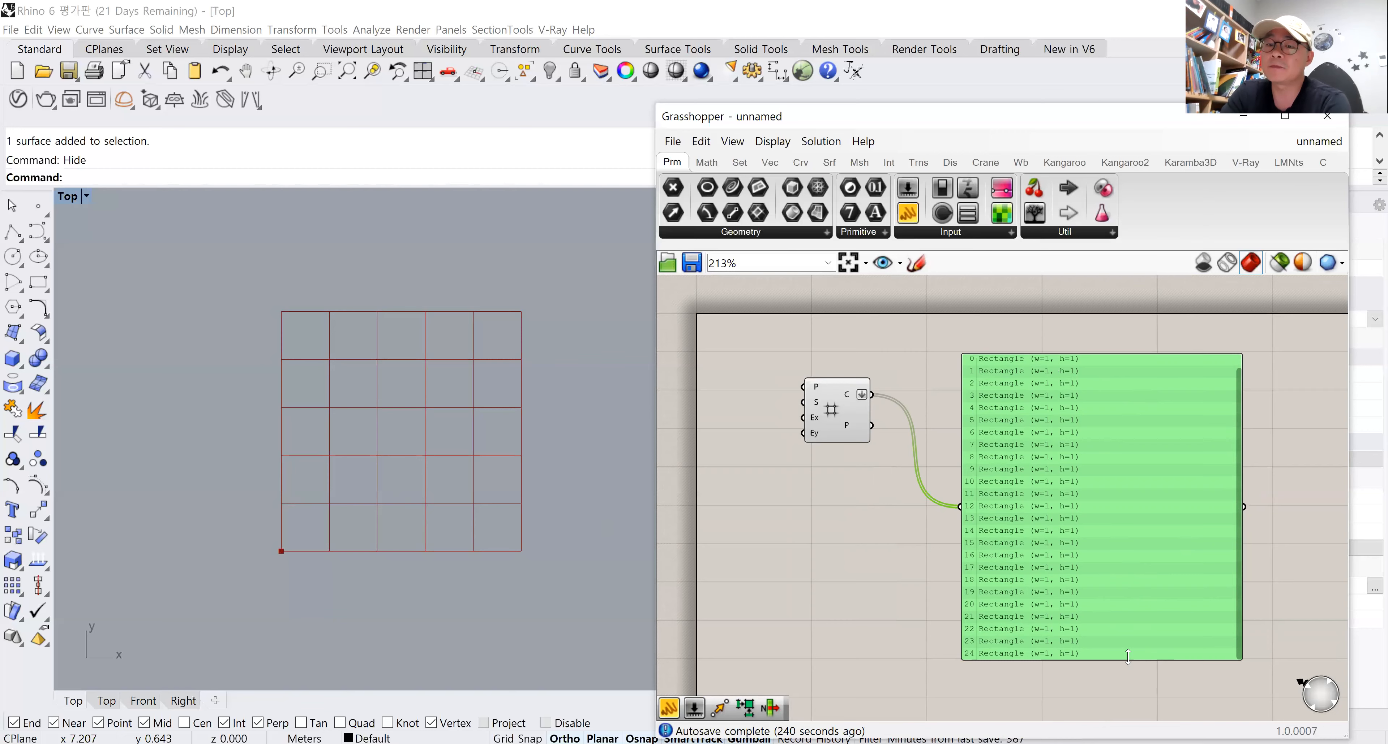
pyautogui.moveTo(1127, 660); pyautogui.dragTo(1121, 688)
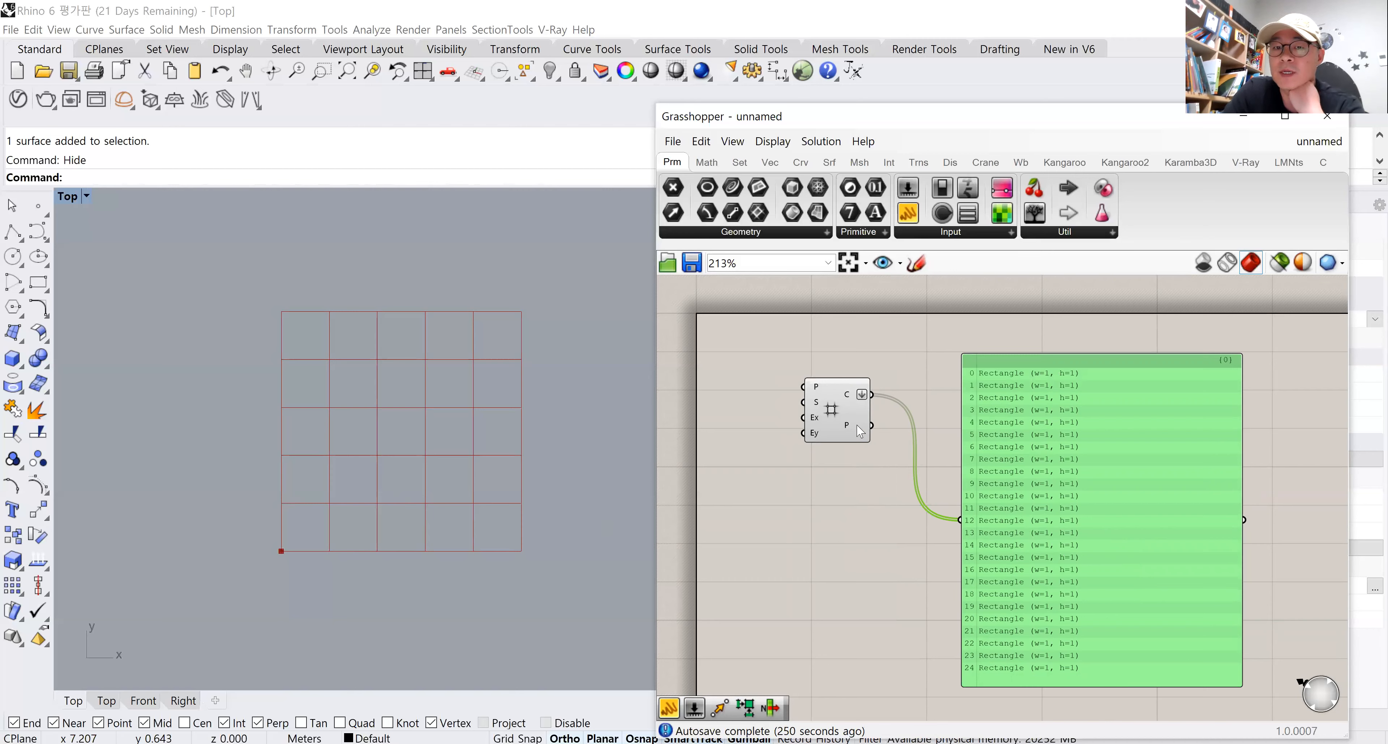
# Flatten the square grid's points output, move the grid component clear, and delete the panel listing the rectangles.
pyautogui.rightClick(869, 425)
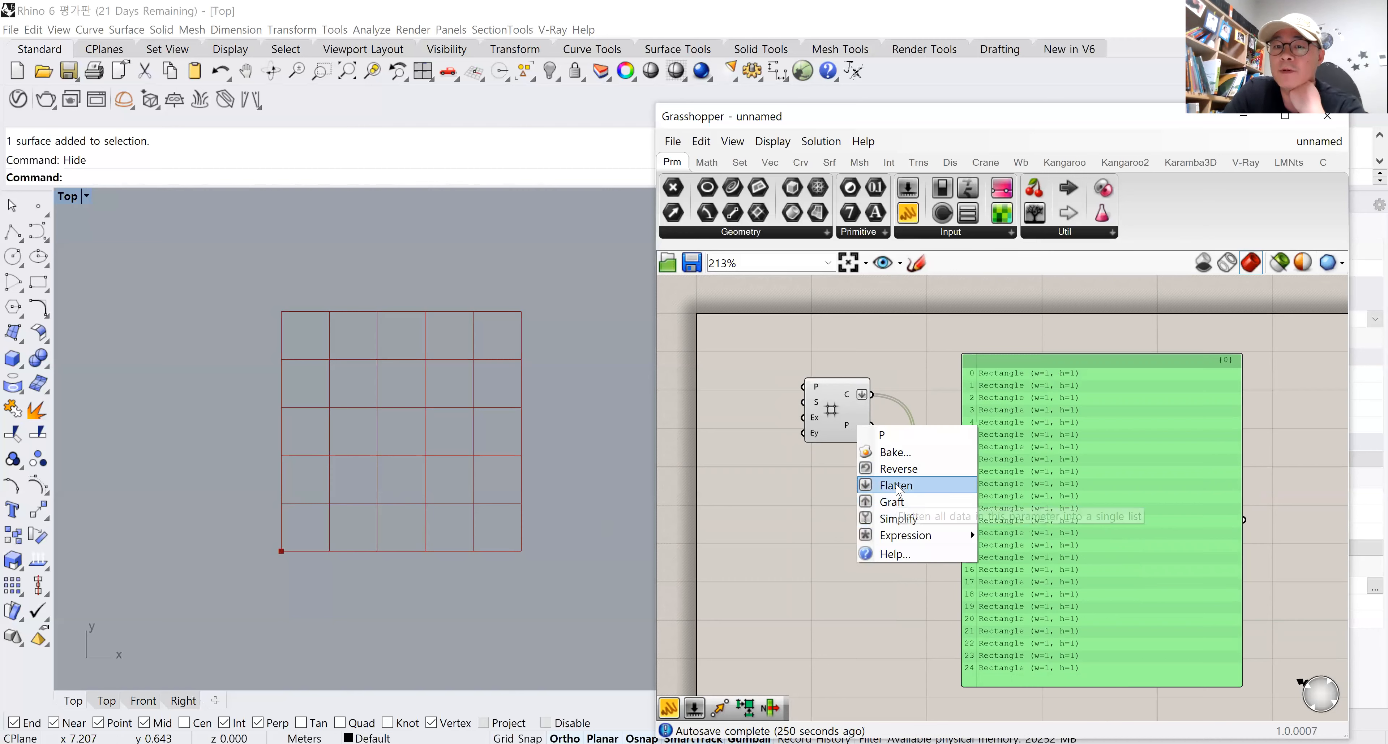
pyautogui.click(896, 486)
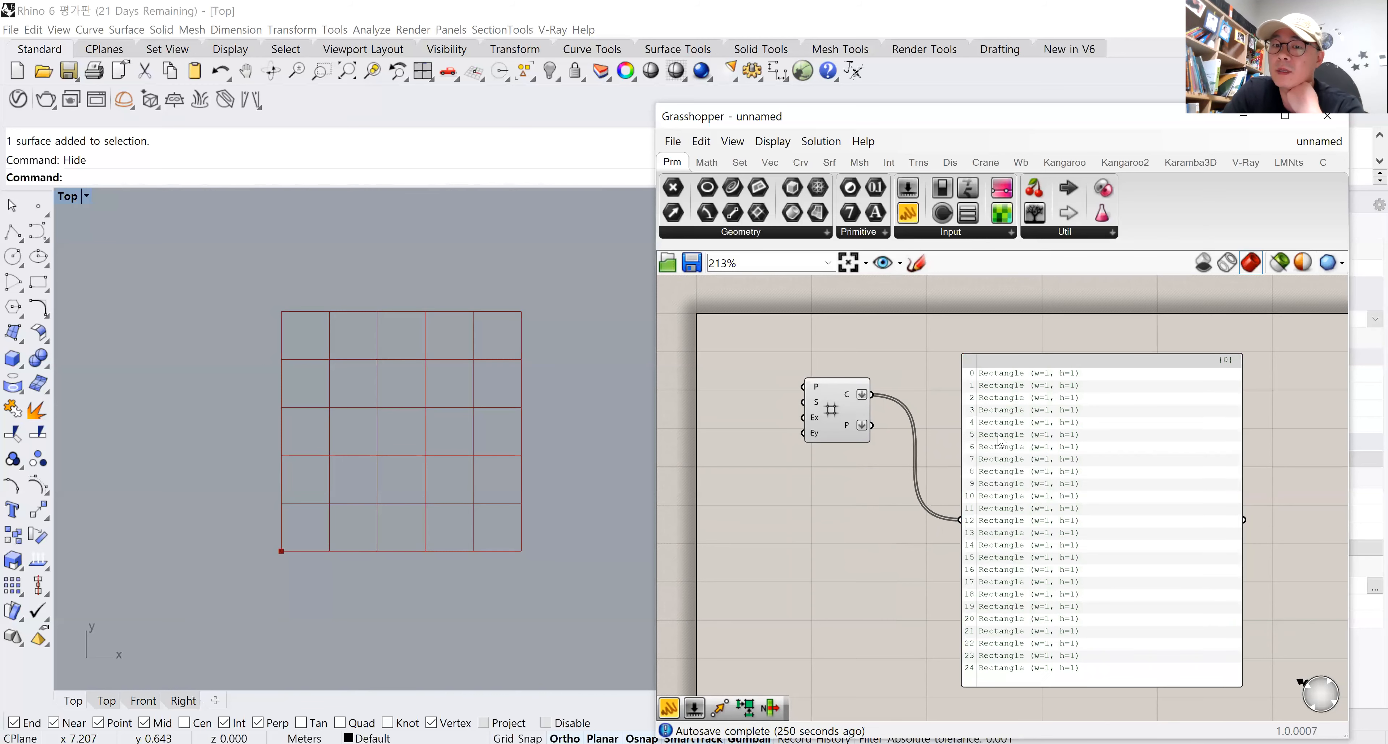
pyautogui.moveTo(1005, 445); pyautogui.dragTo(1038, 433)
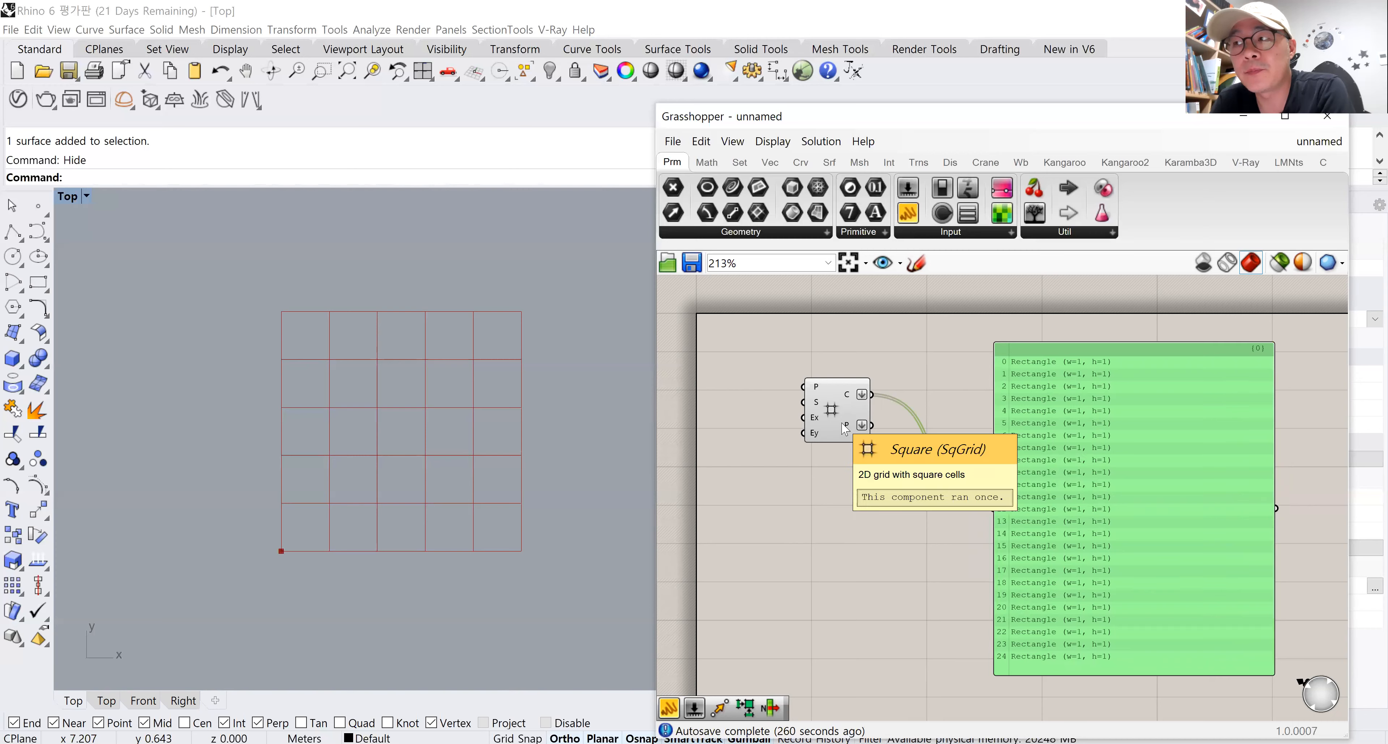
pyautogui.moveTo(843, 429); pyautogui.dragTo(783, 404)
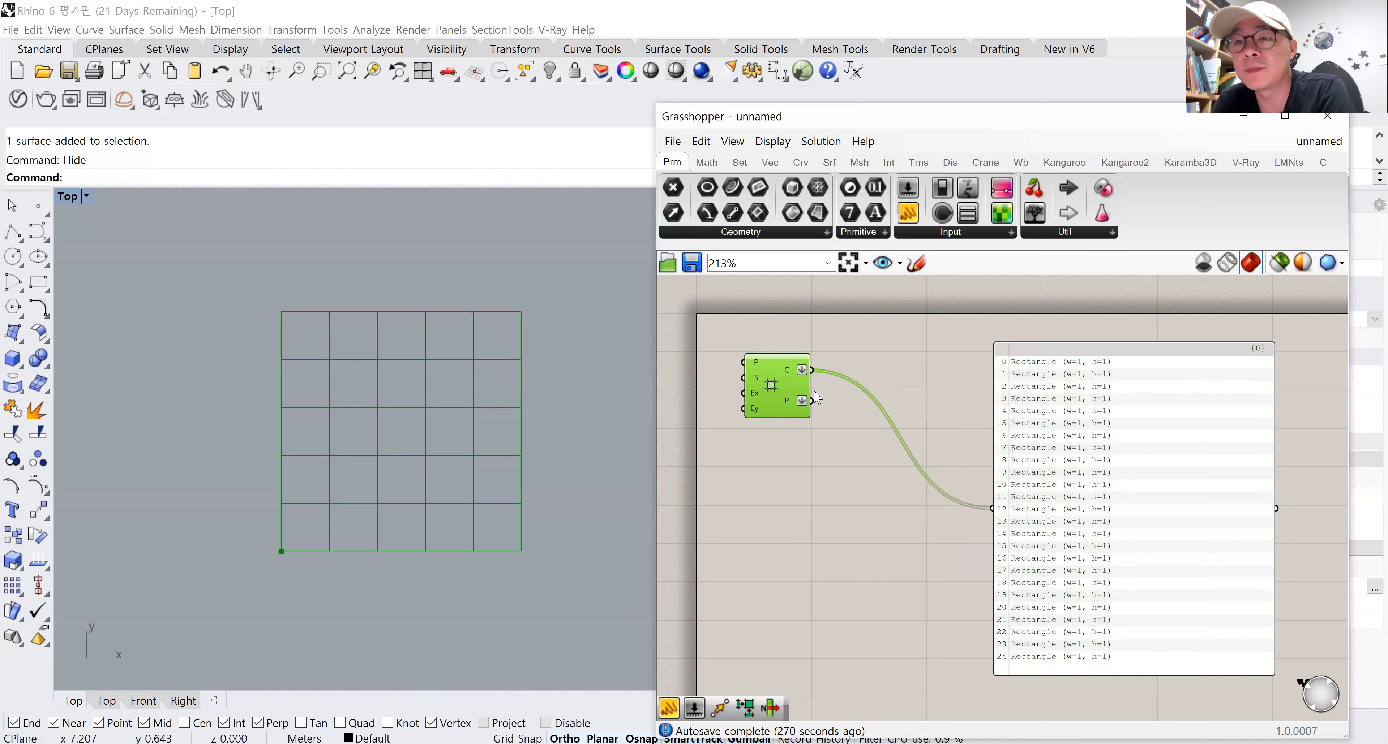
pyautogui.click(1039, 421)
pyautogui.press('Delete')
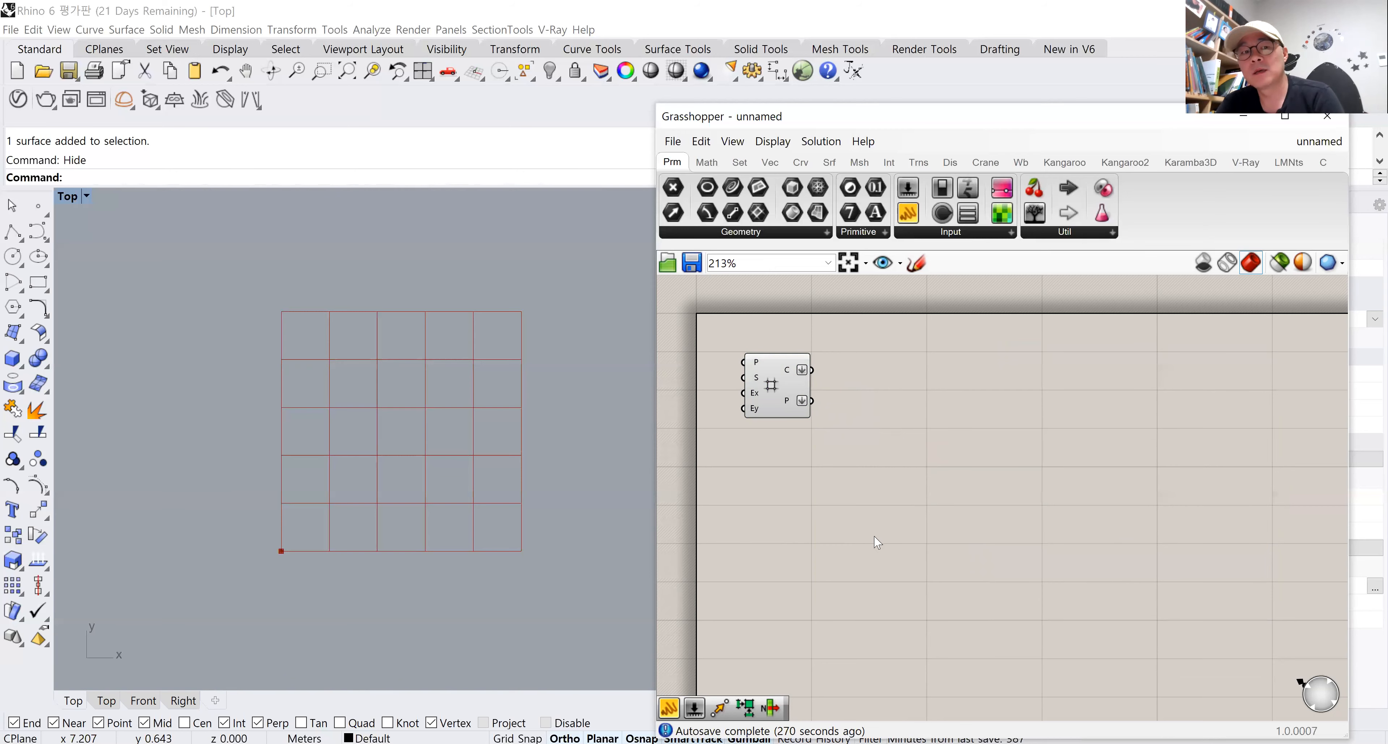
# Add a Circle component, feed the square grid's points into its plane input, and place it well away from the grid component.
pyautogui.doubleClick(929, 451)
pyautogui.write('cir')
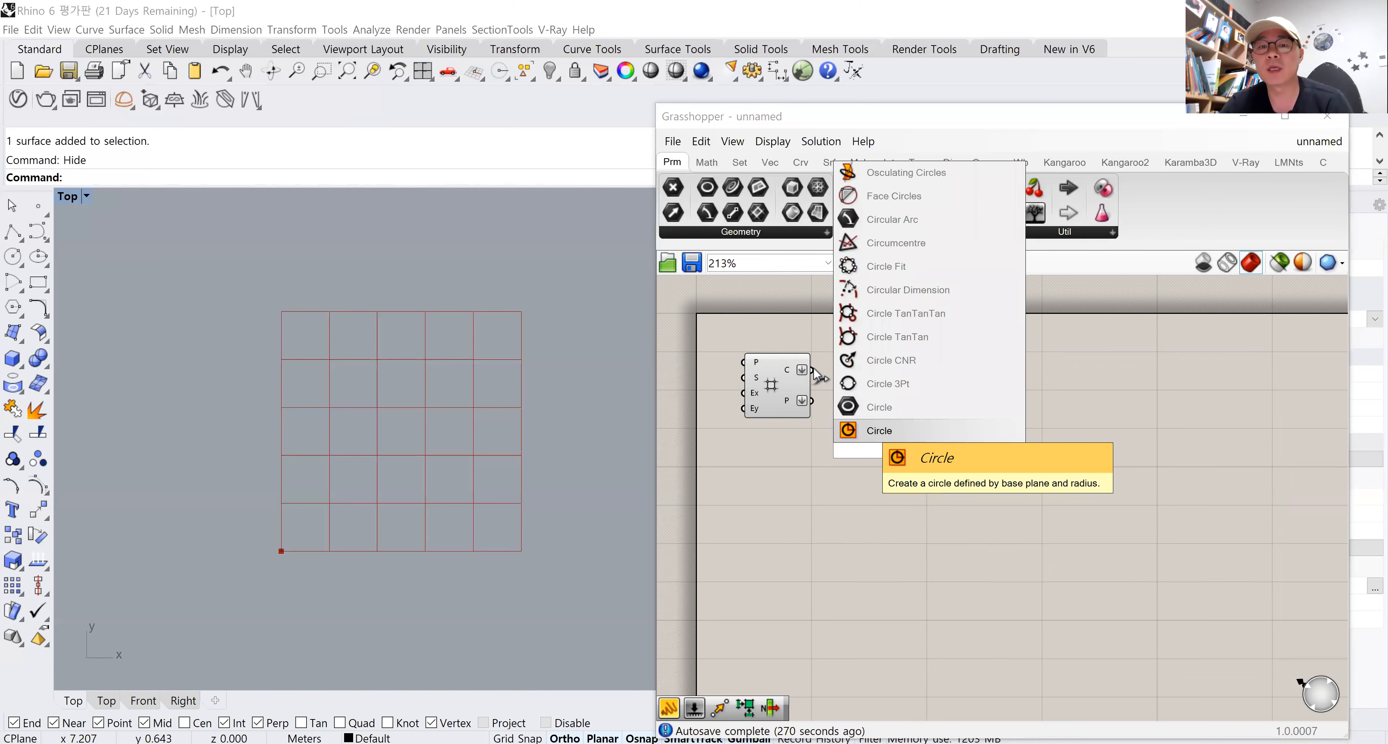
pyautogui.click(884, 432)
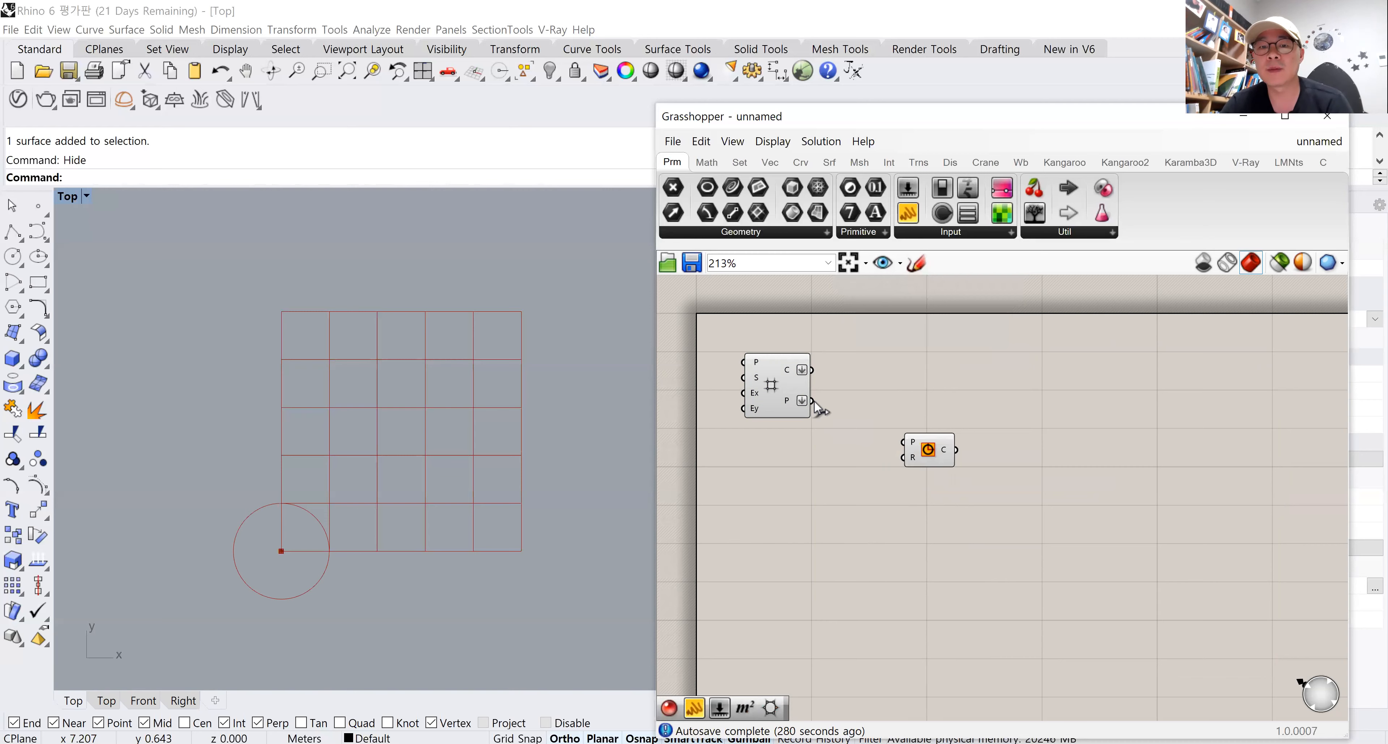
pyautogui.moveTo(812, 403); pyautogui.dragTo(902, 443)
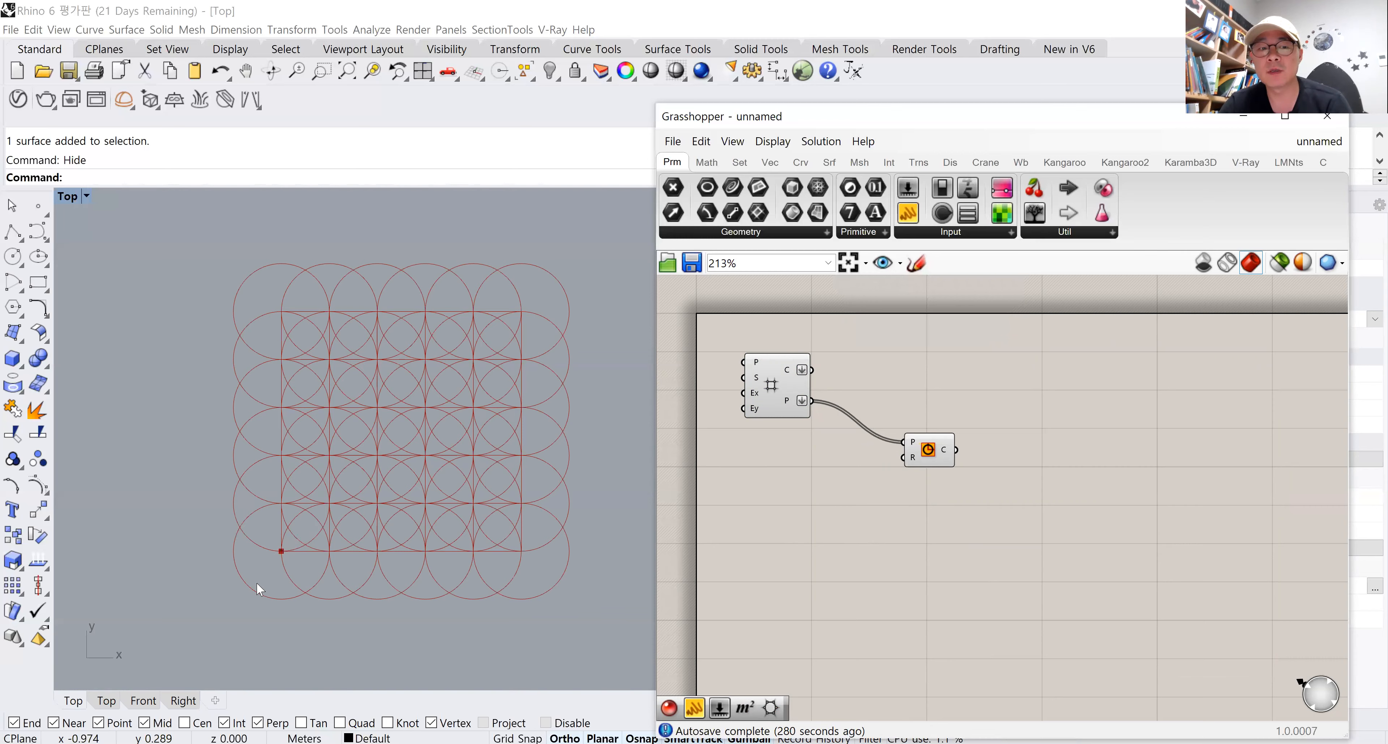
pyautogui.moveTo(948, 454); pyautogui.dragTo(1015, 438)
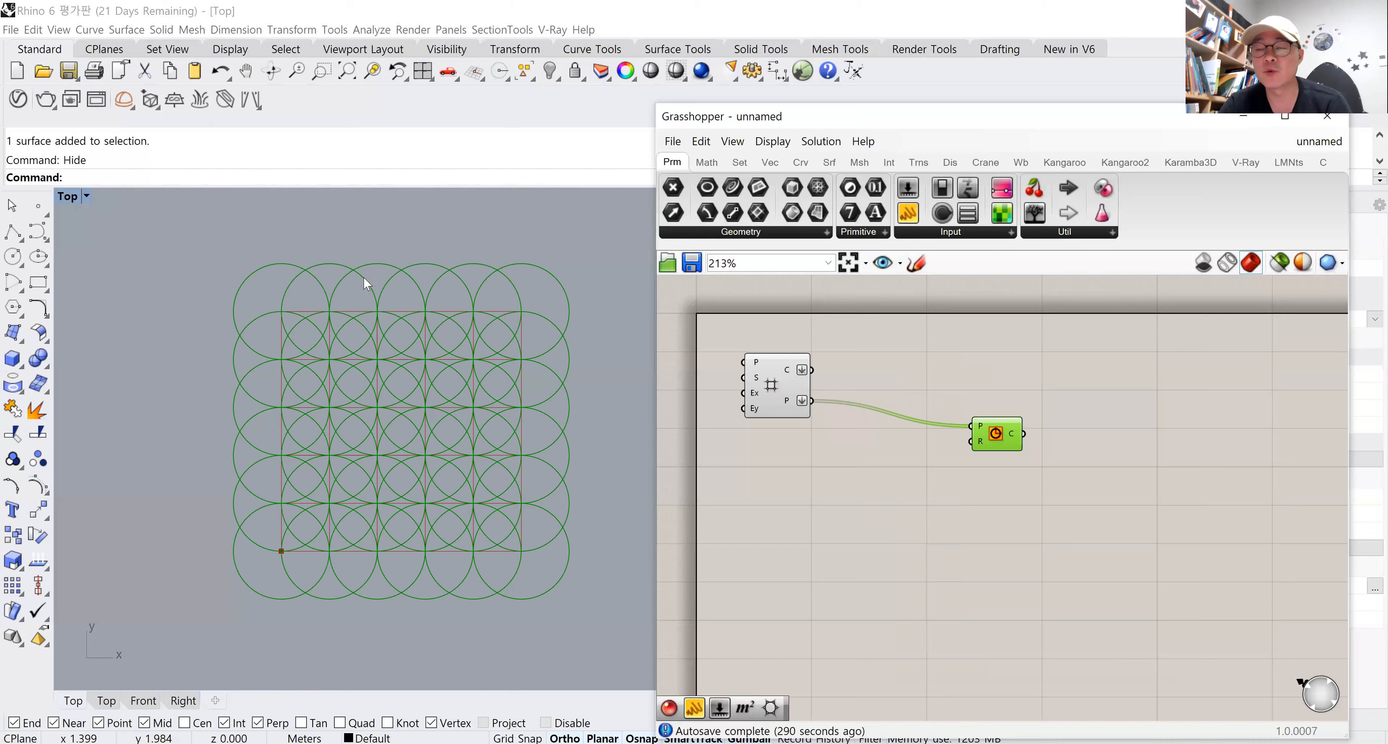
pyautogui.moveTo(1013, 440); pyautogui.dragTo(1080, 414)
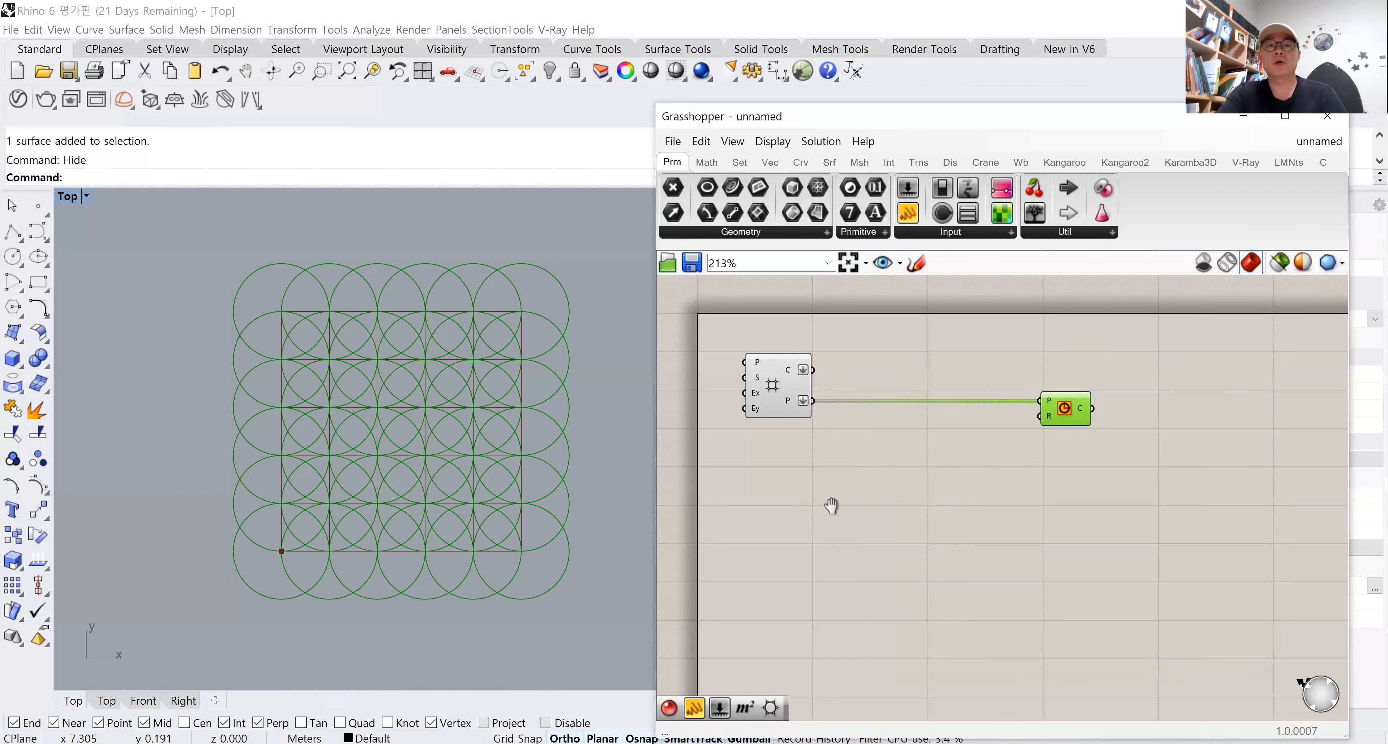
# Add a number slider set to 30 and connect it to both the Ex and Ey extent inputs of the square grid.
pyautogui.moveTo(799, 483); pyautogui.dragTo(840, 518, button='right')
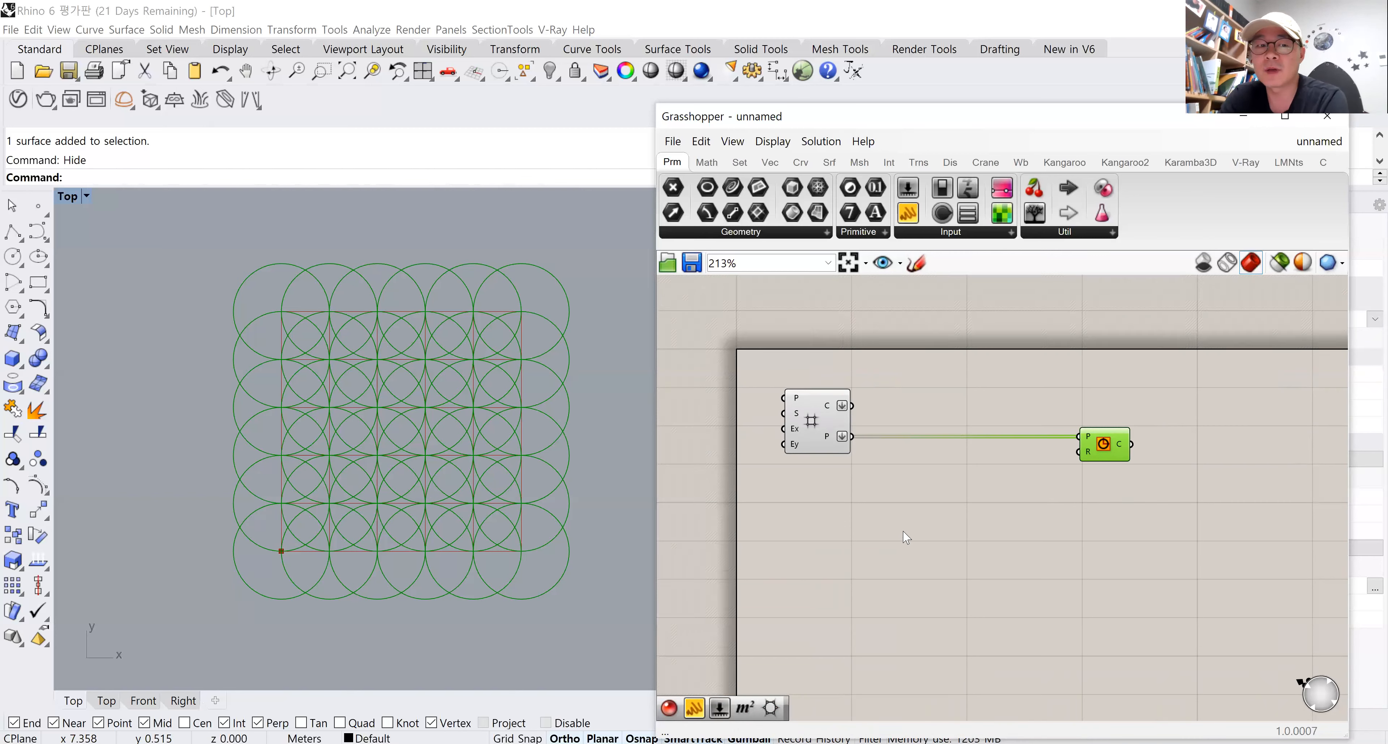
pyautogui.click(781, 512)
pyautogui.doubleClick(778, 508)
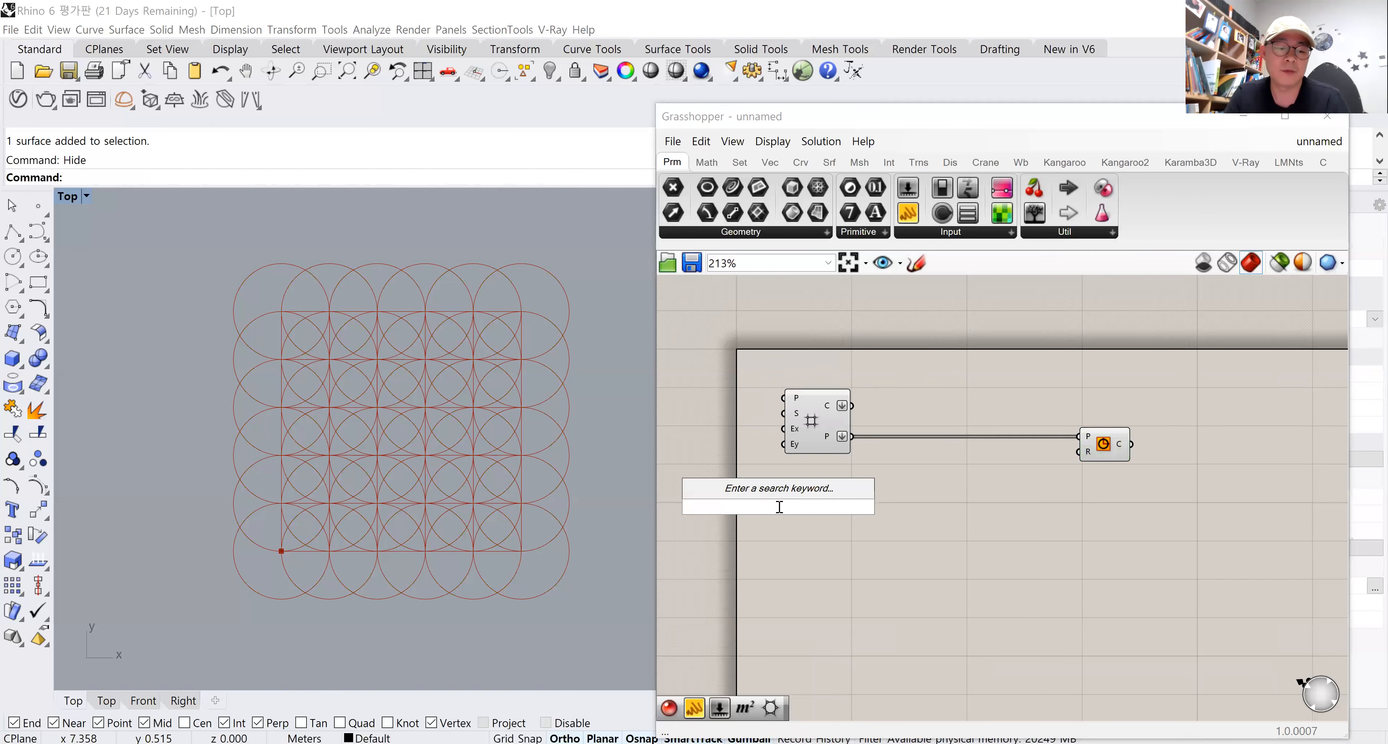
pyautogui.write('30')
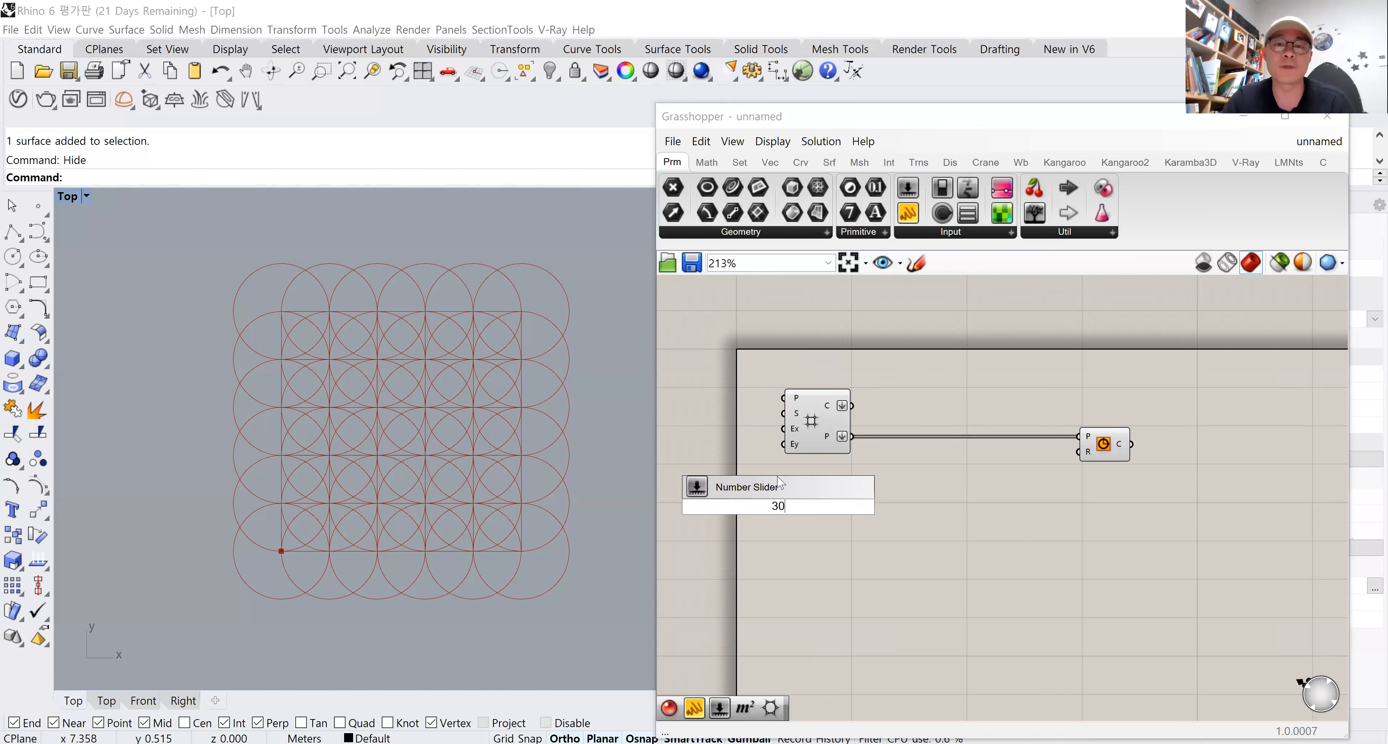
pyautogui.click(779, 485)
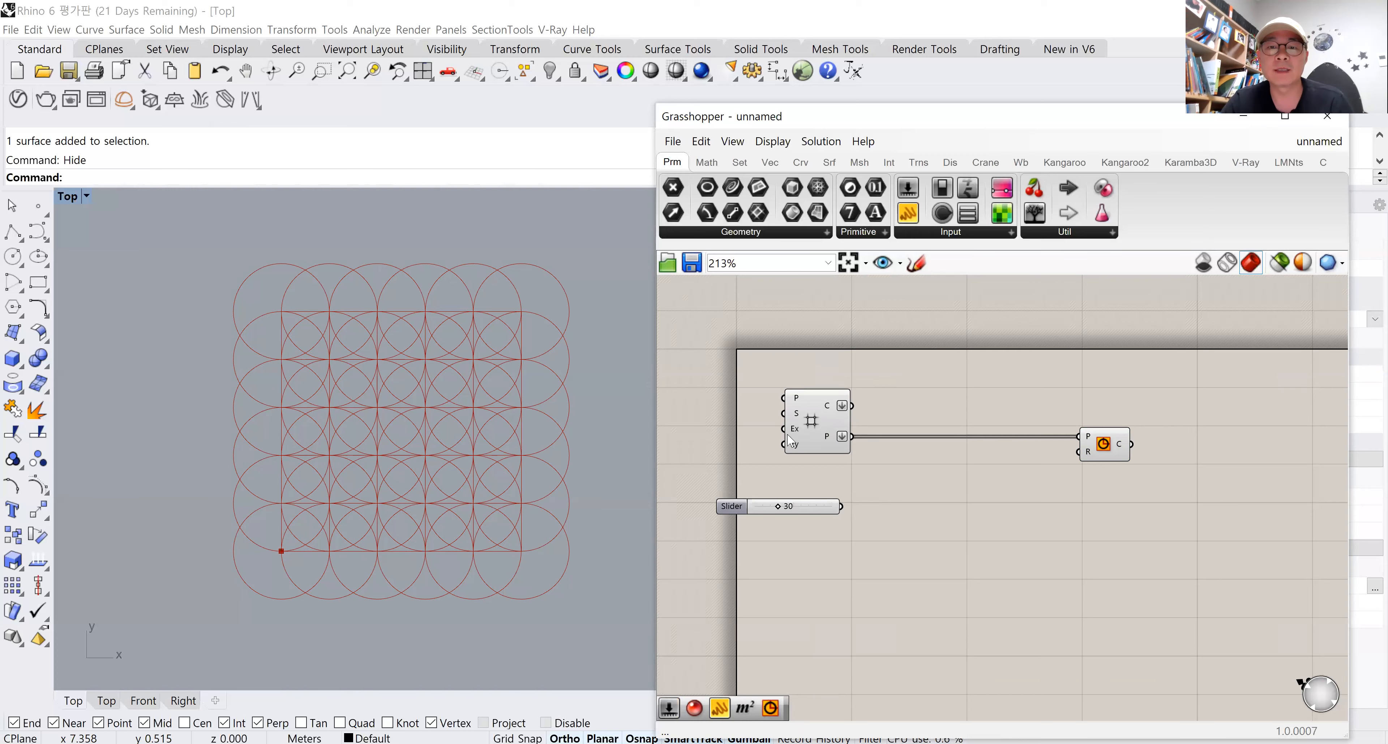
pyautogui.moveTo(834, 495); pyautogui.dragTo(724, 424)
pyautogui.scroll(-5, 496, 424)
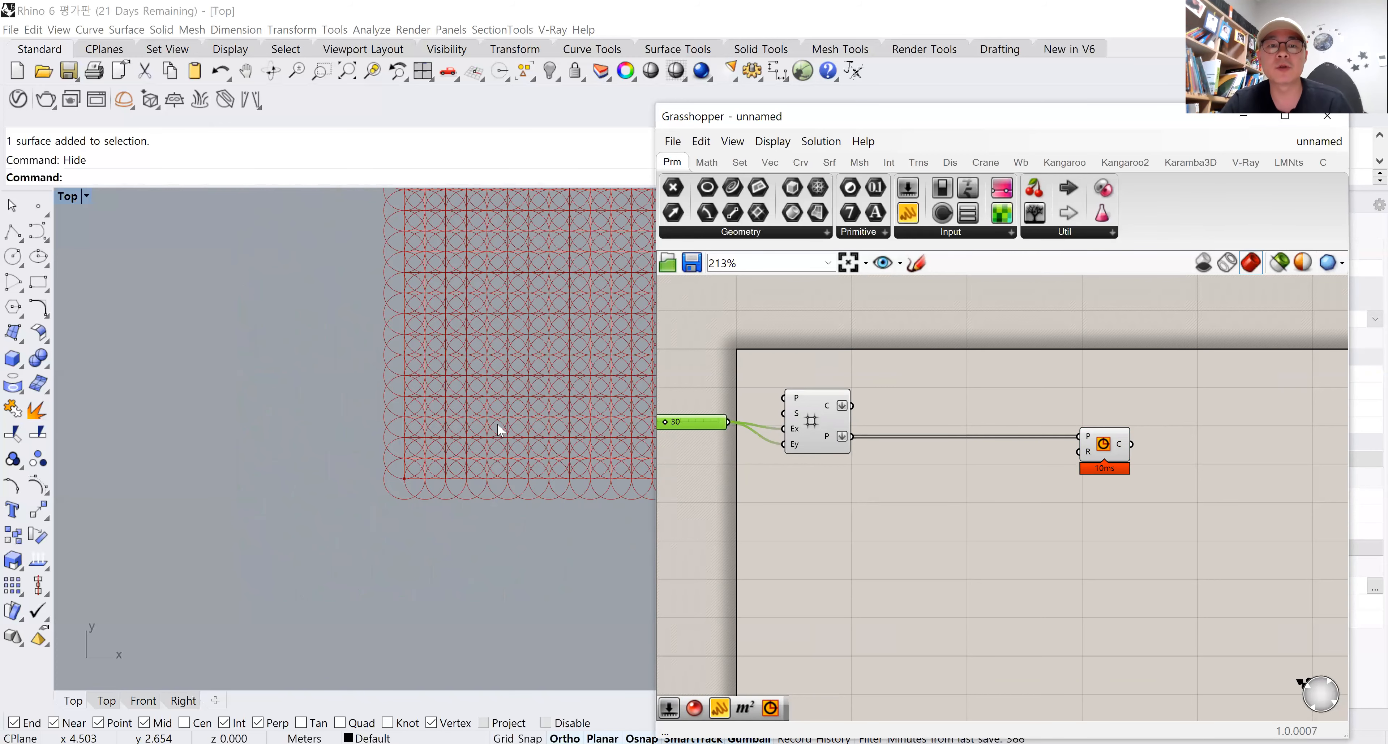
pyautogui.moveTo(501, 424); pyautogui.dragTo(279, 550, button='right')
pyautogui.scroll(-4, 292, 546)
pyautogui.moveTo(411, 446); pyautogui.dragTo(398, 475, button='right')
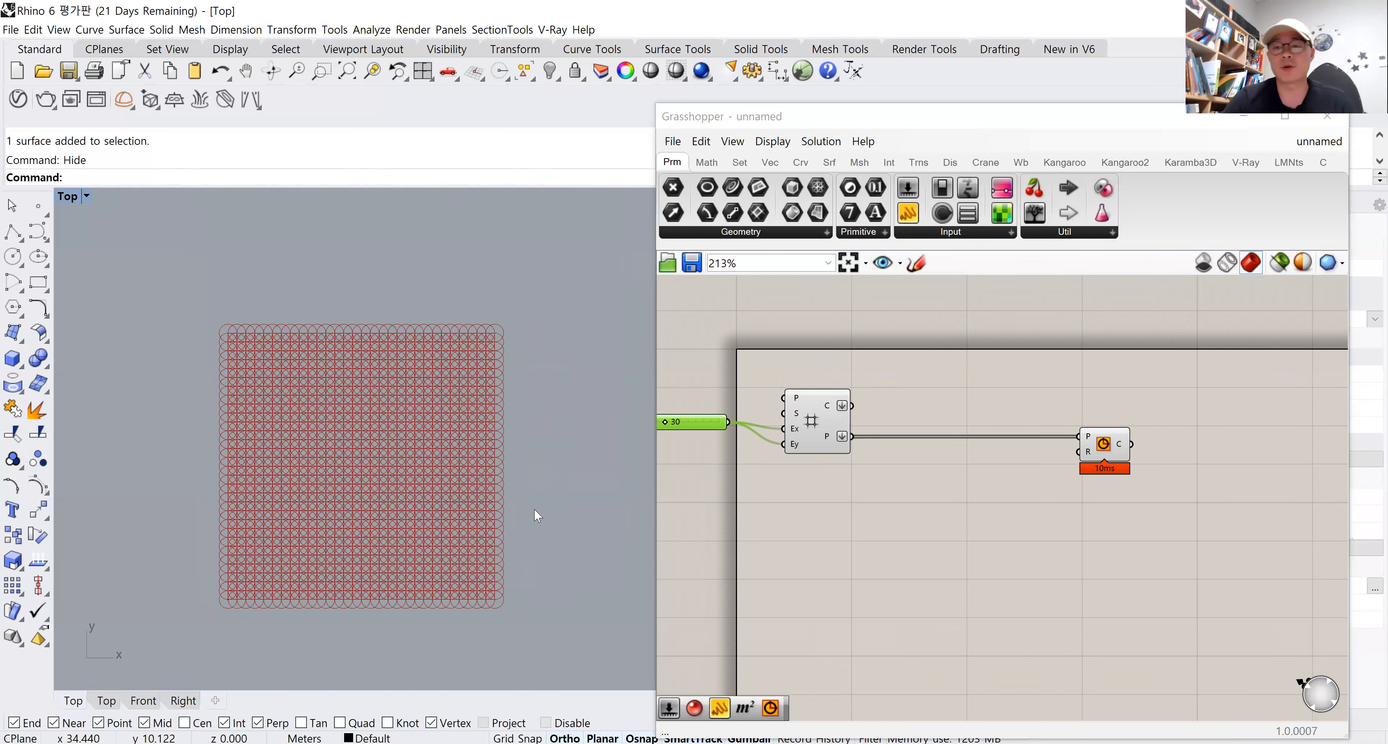
# Move the Circle component further from the square grid and inspect its radius input.
pyautogui.moveTo(1094, 451); pyautogui.dragTo(1149, 451)
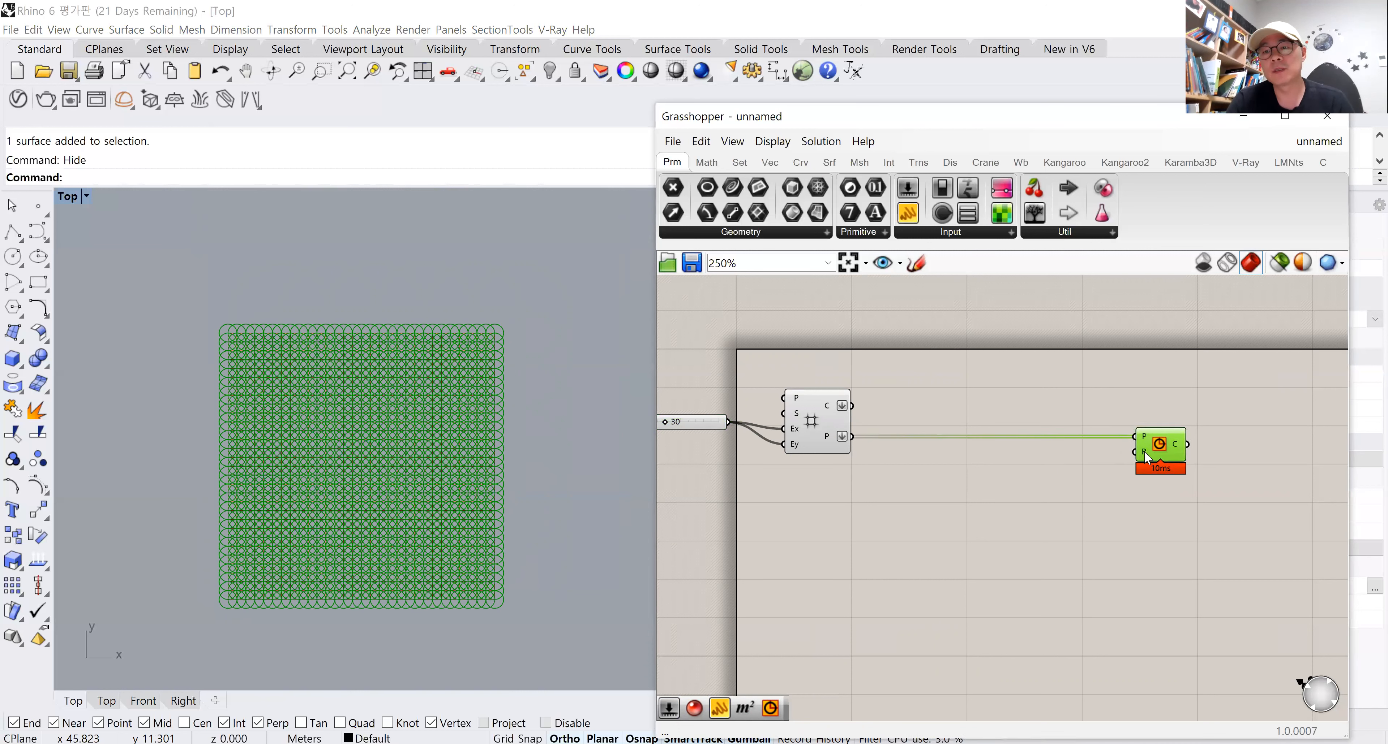
pyautogui.scroll(2, 1143, 452)
pyautogui.moveTo(1143, 450)
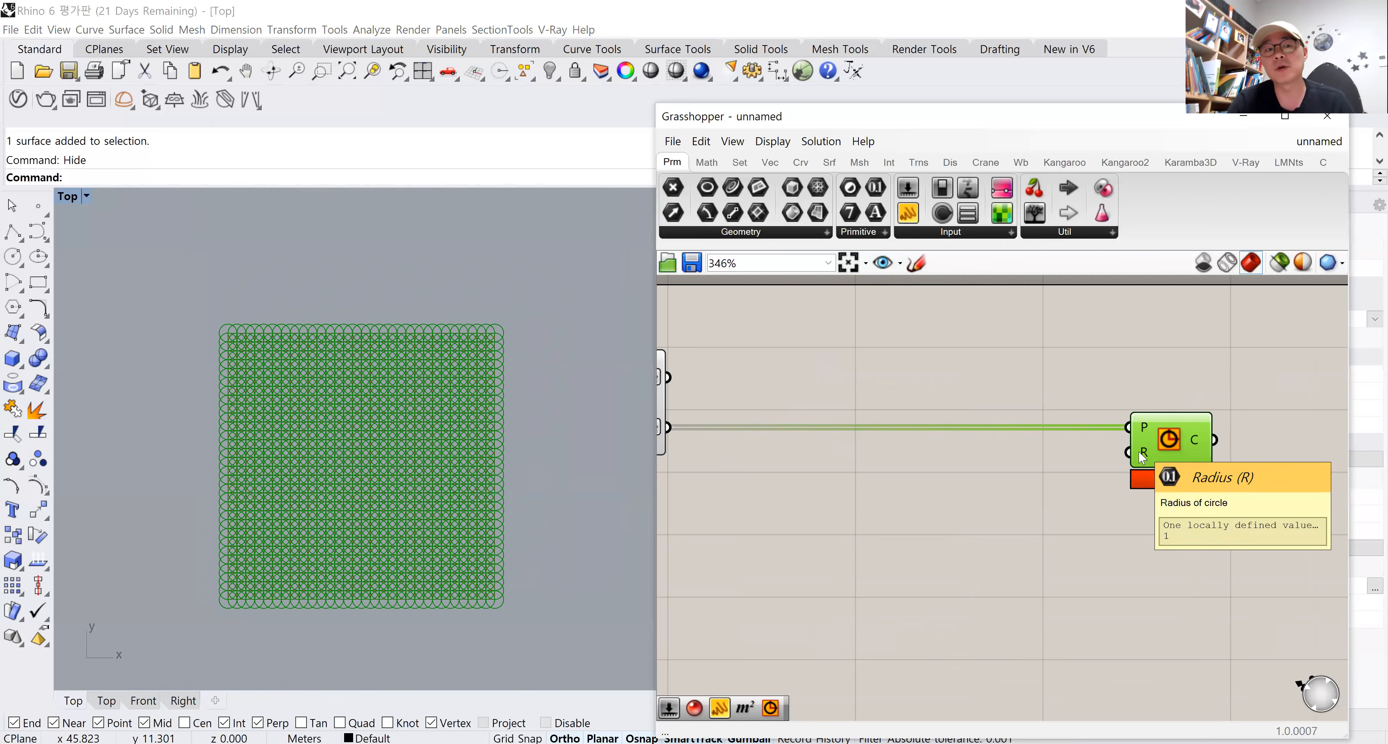
# Draw a point object within the circle grid in Rhino and reference it in a new Point parameter placed below the square grid component.
pyautogui.click(38, 205)
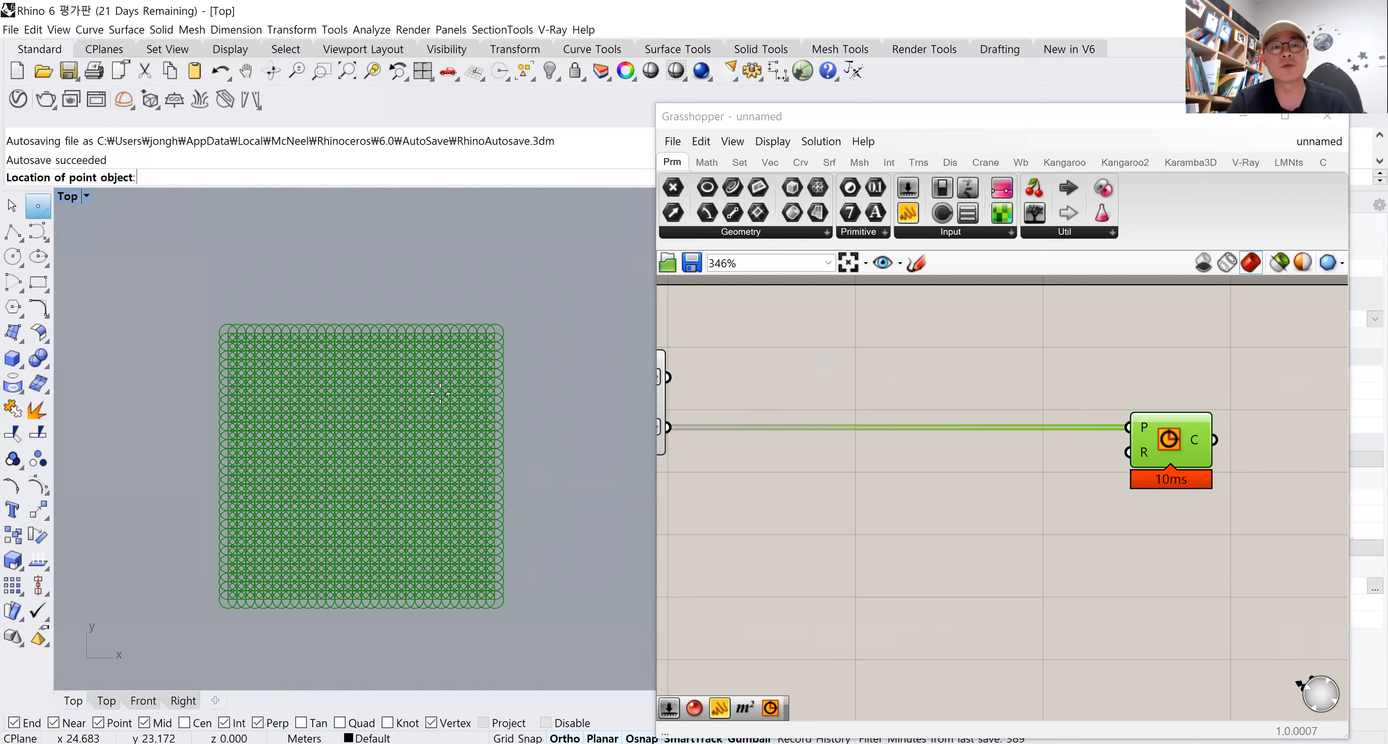
pyautogui.click(425, 391)
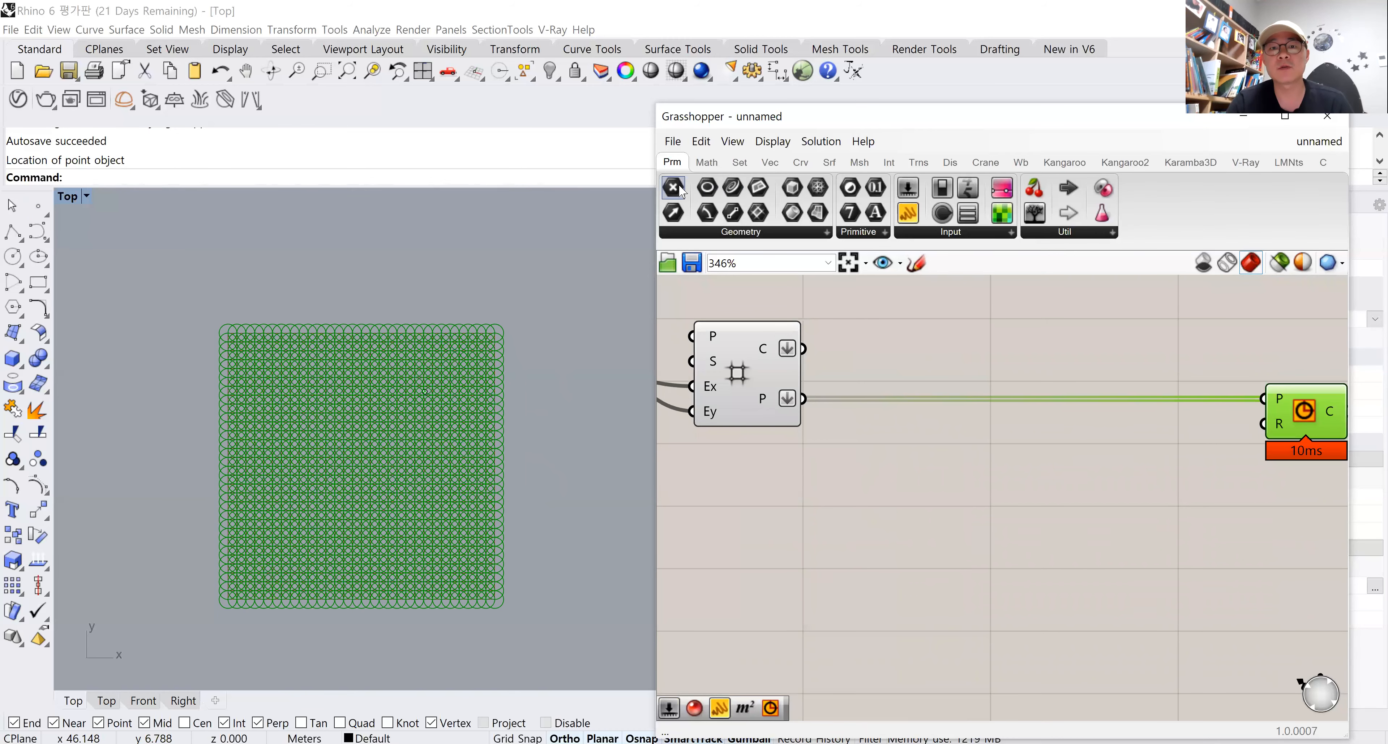
pyautogui.click(676, 190)
pyautogui.click(771, 501)
pyautogui.rightClick(770, 502)
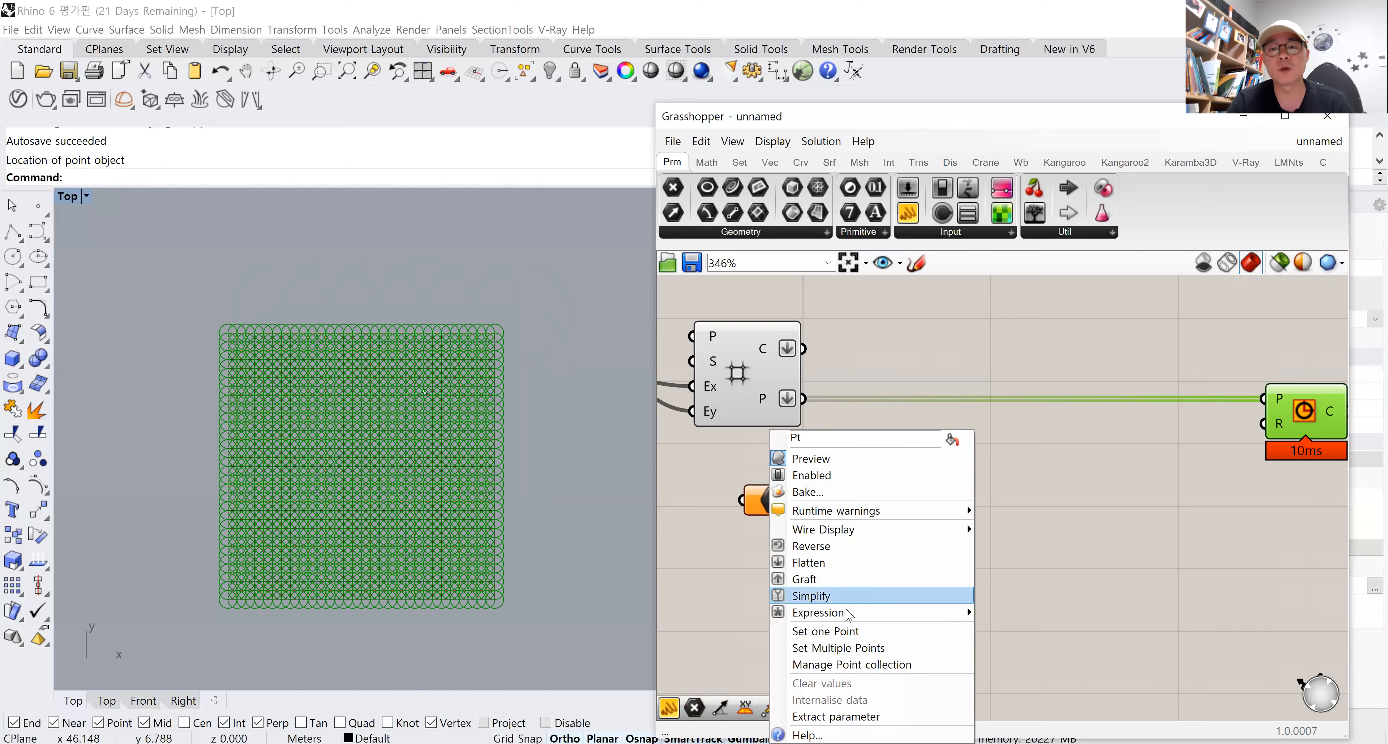
pyautogui.click(847, 634)
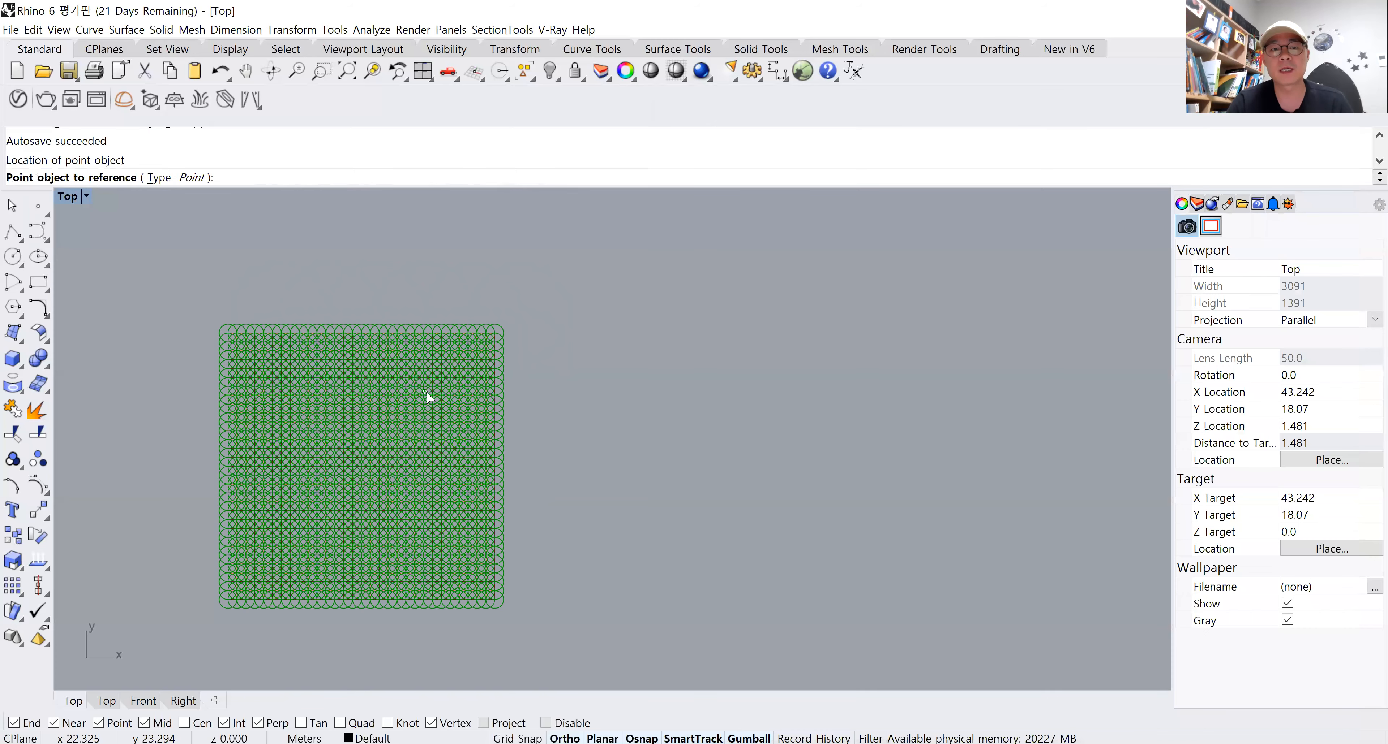
pyautogui.click(426, 392)
pyautogui.moveTo(780, 499); pyautogui.dragTo(772, 520)
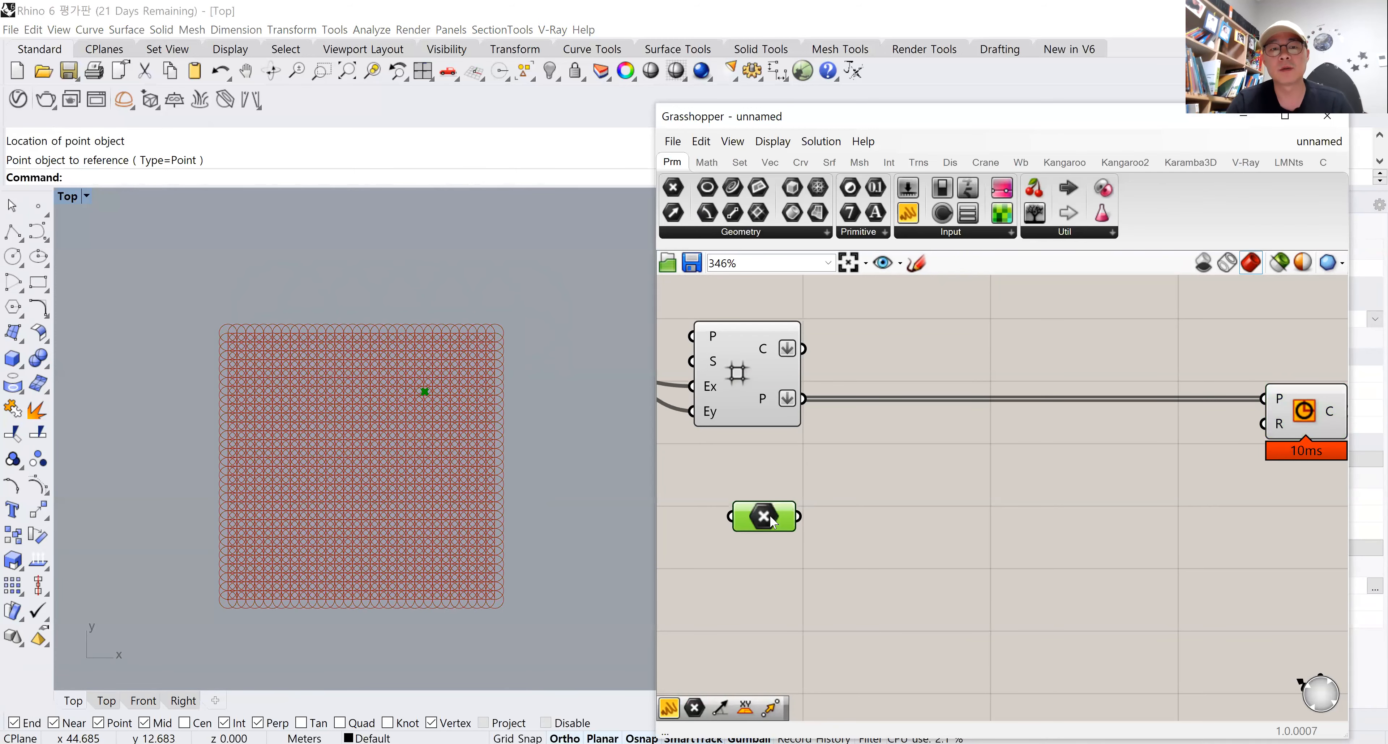
pyautogui.click(914, 545)
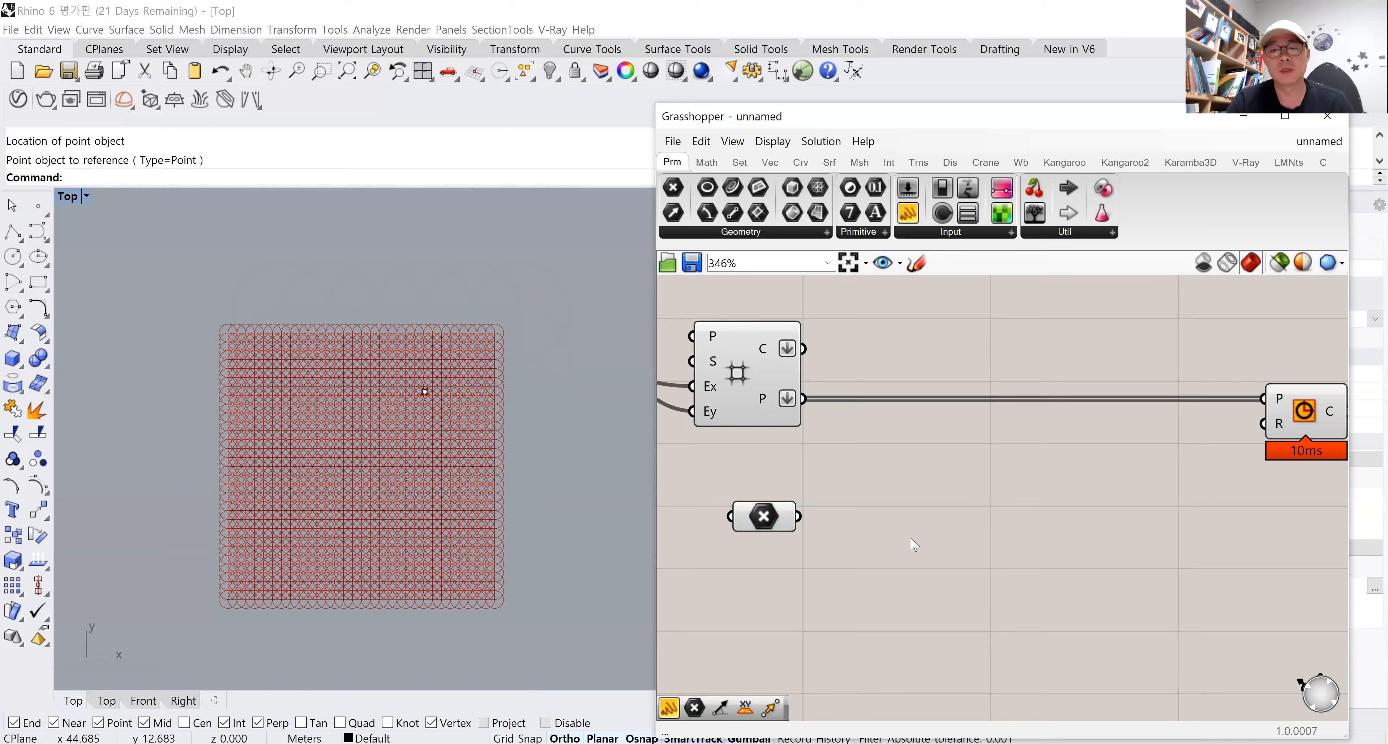
# Measure a horizontal distance between two free locations above the circle grid in the Rhino viewport.
pyautogui.doubleClick(911, 543)
pyautogui.write('dist')
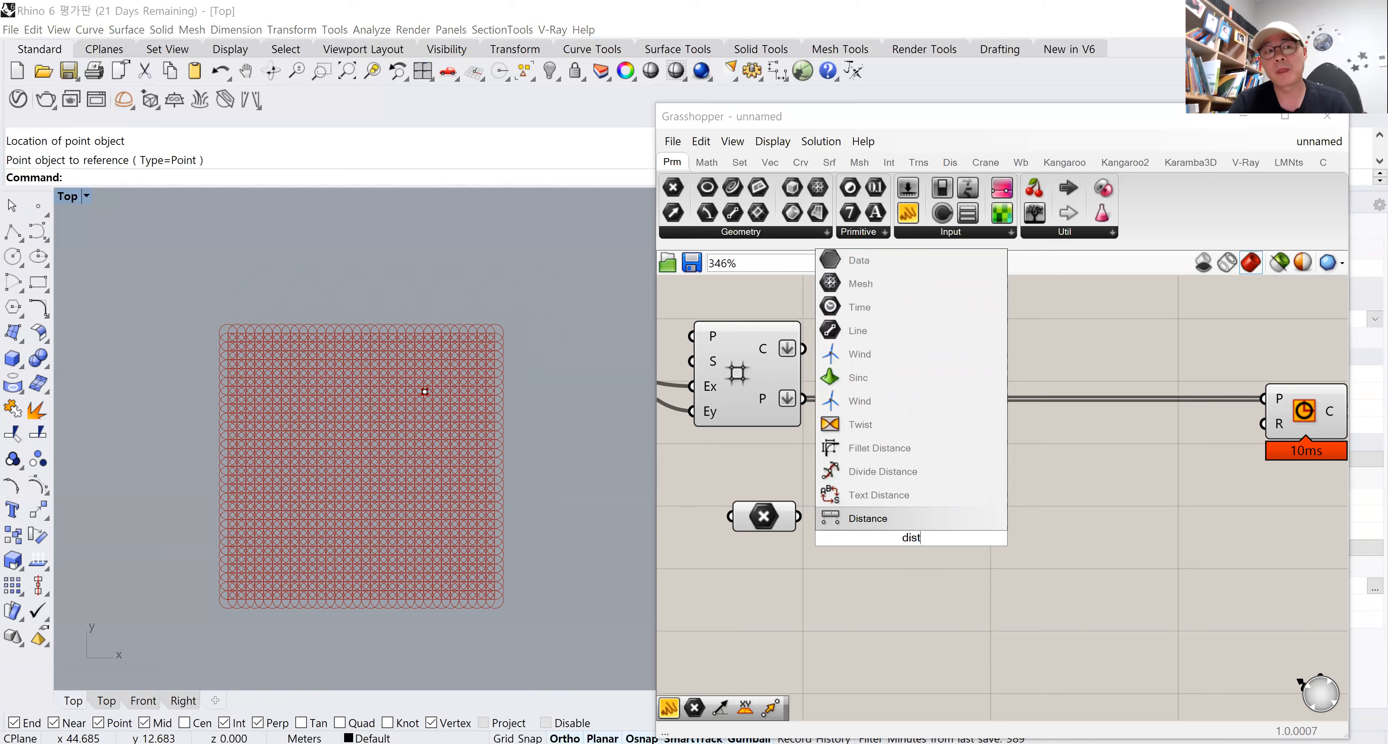
pyautogui.click(311, 278)
pyautogui.write('dis')
pyautogui.press('Return')
pyautogui.click(210, 254)
pyautogui.click(431, 238)
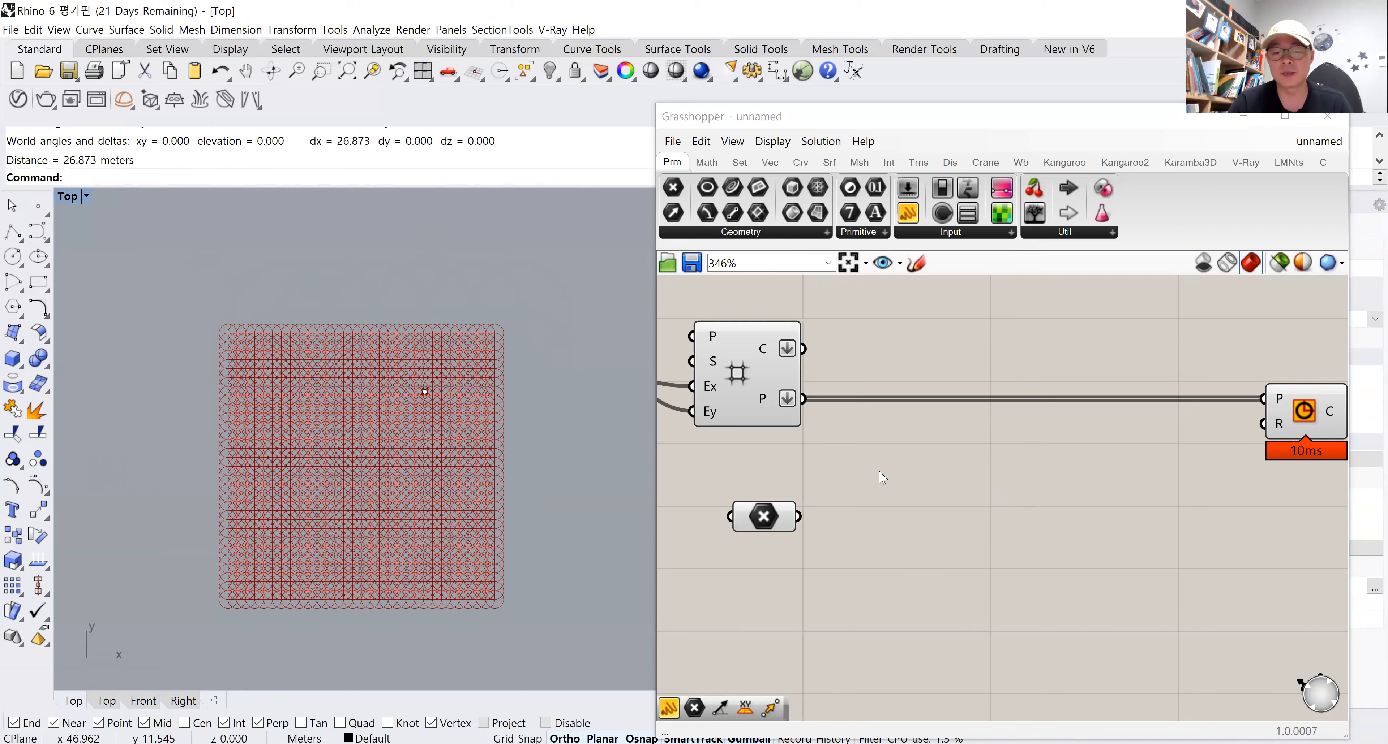
# Add a Distance component with the grid points as A and the referenced point as B, and arrange it beside the Point parameter.
pyautogui.doubleClick(835, 469)
pyautogui.write('distance')
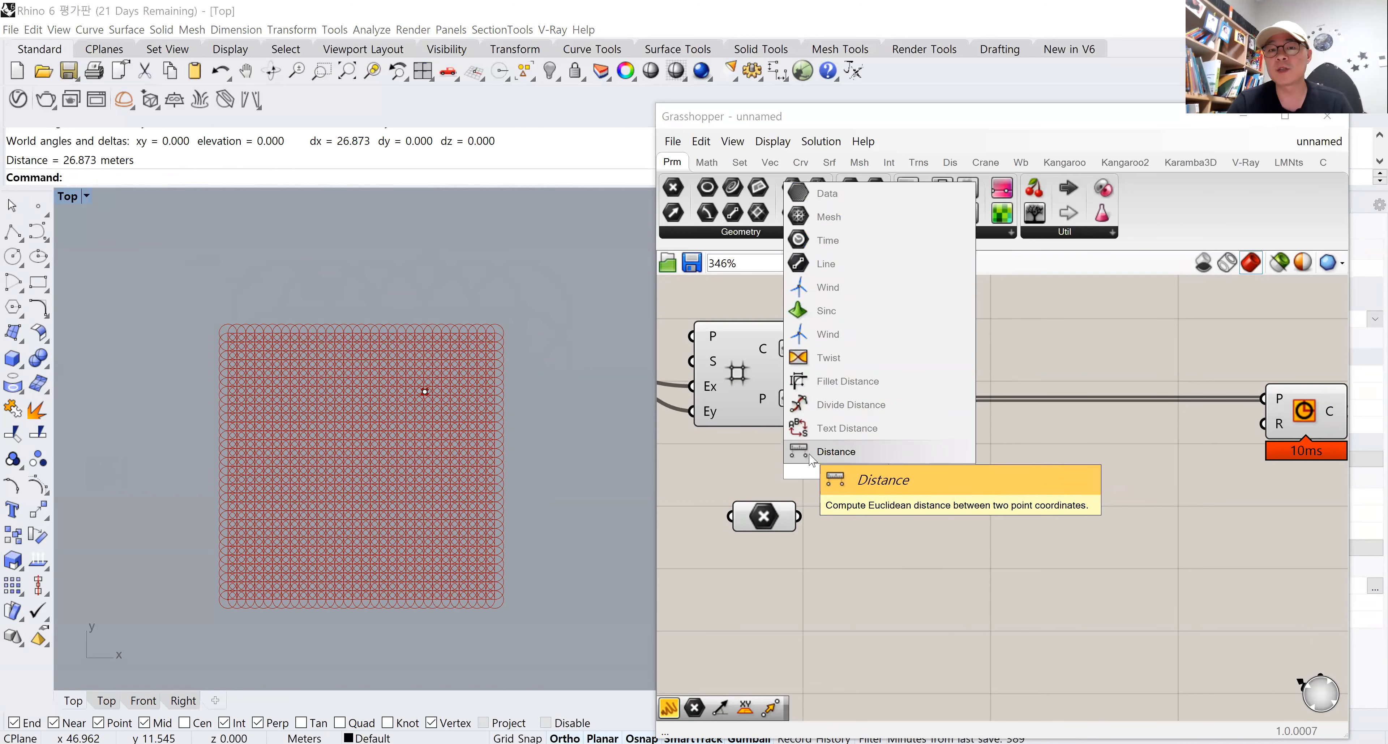
pyautogui.click(834, 454)
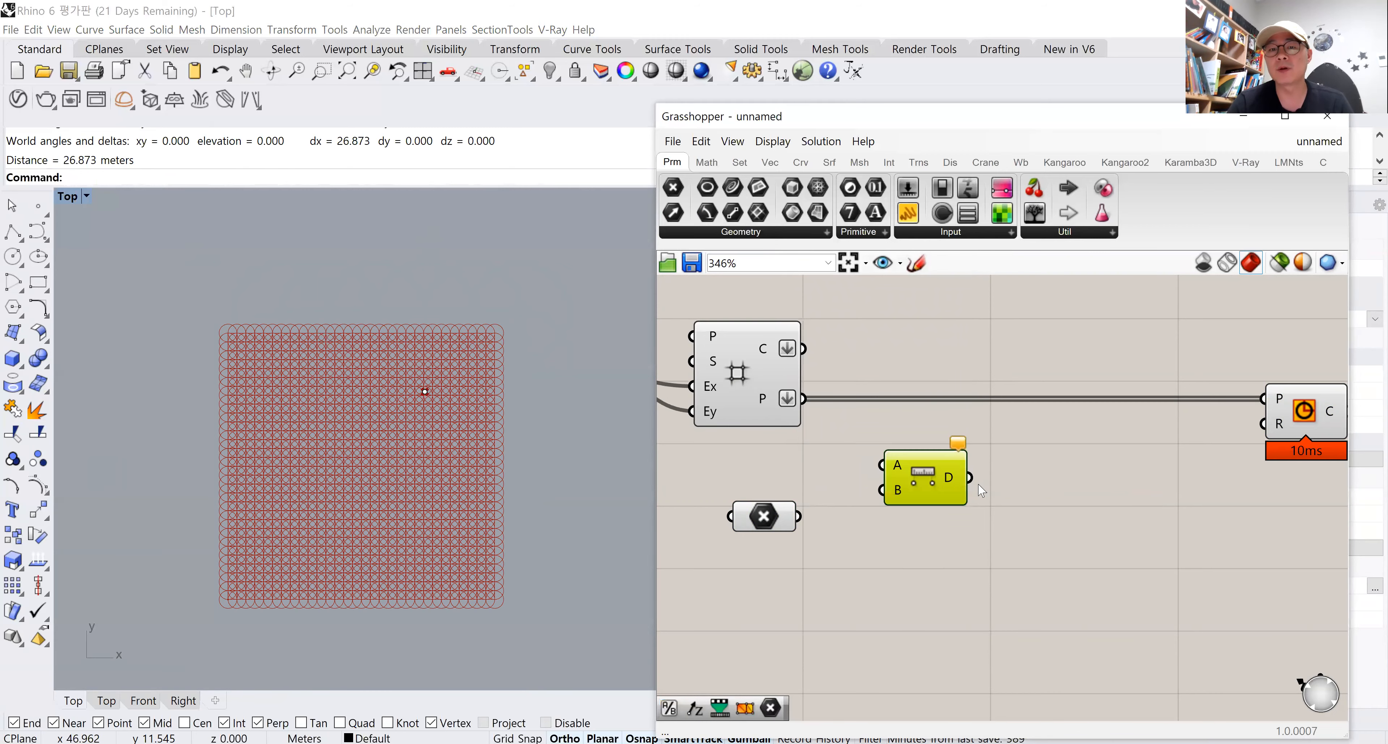
pyautogui.moveTo(897, 460); pyautogui.dragTo(934, 476)
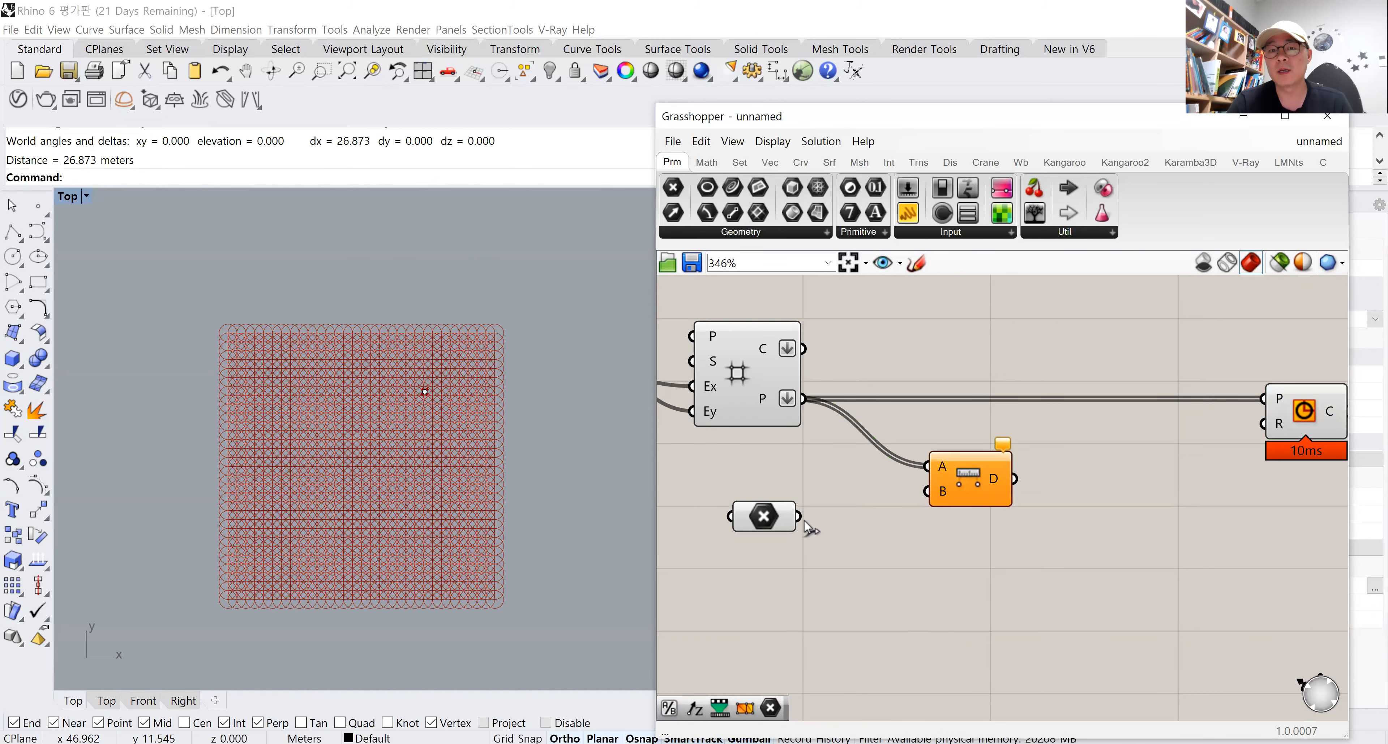
pyautogui.moveTo(798, 517); pyautogui.dragTo(951, 500)
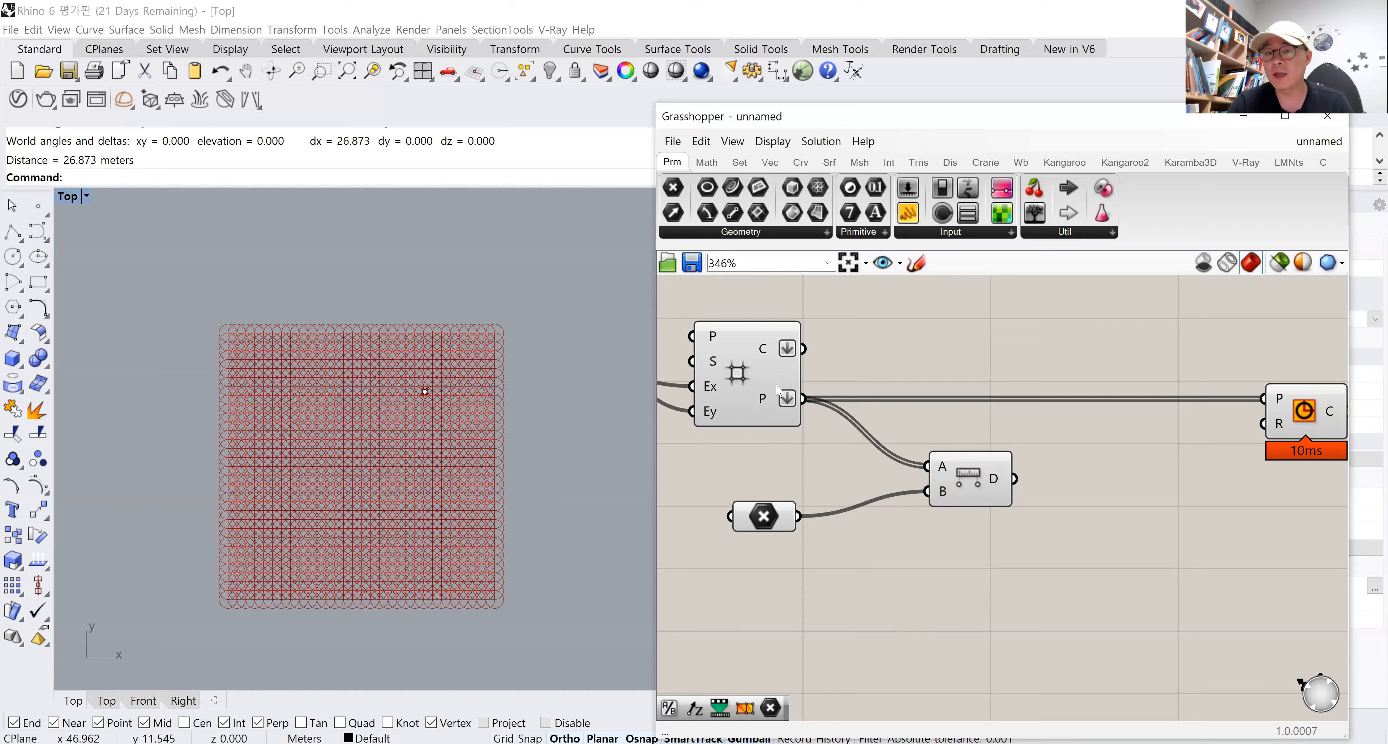
pyautogui.moveTo(768, 518); pyautogui.dragTo(772, 550)
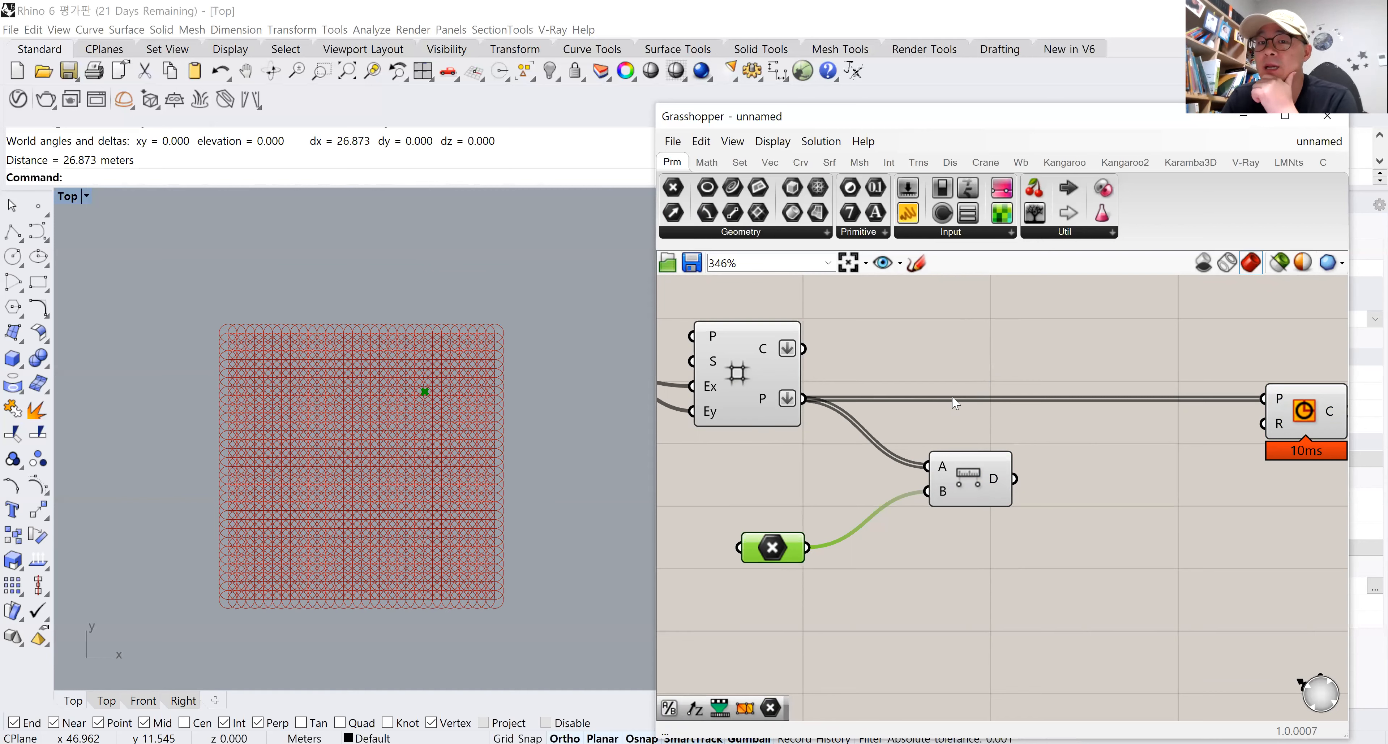
pyautogui.moveTo(972, 477); pyautogui.dragTo(941, 533)
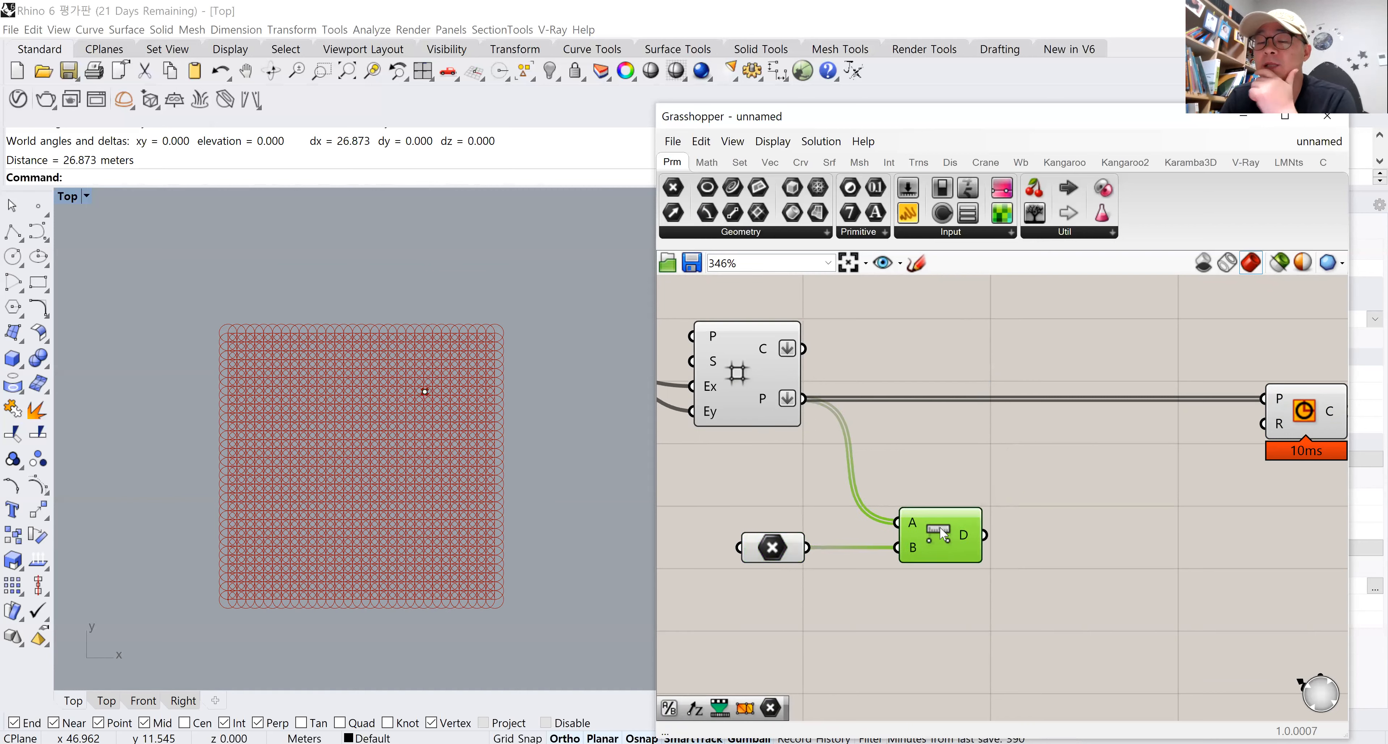
# Connect a Panel to the Distance component's output and enlarge it to list more of the distance values.
pyautogui.moveTo(967, 545)
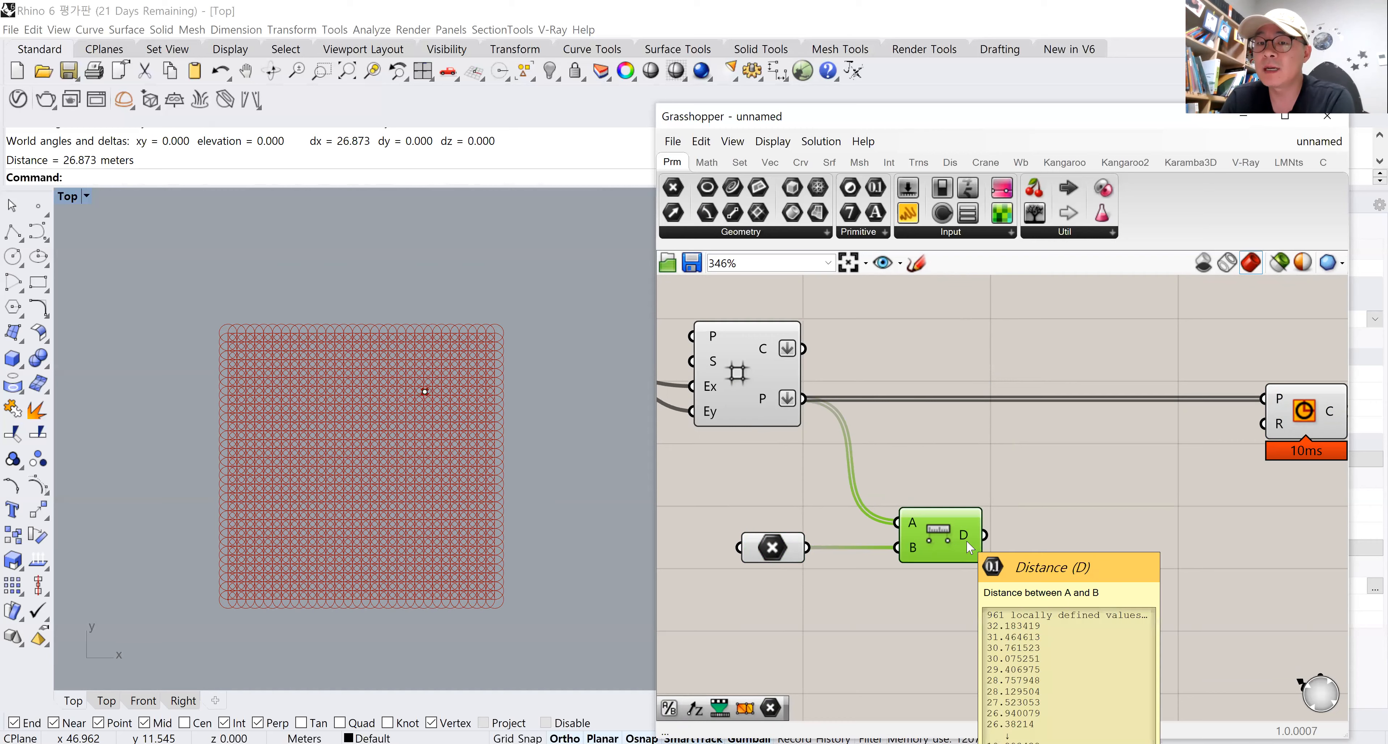
pyautogui.moveTo(908, 213); pyautogui.dragTo(1144, 551)
pyautogui.moveTo(985, 535); pyautogui.dragTo(1041, 550)
pyautogui.scroll(-3, 1065, 562)
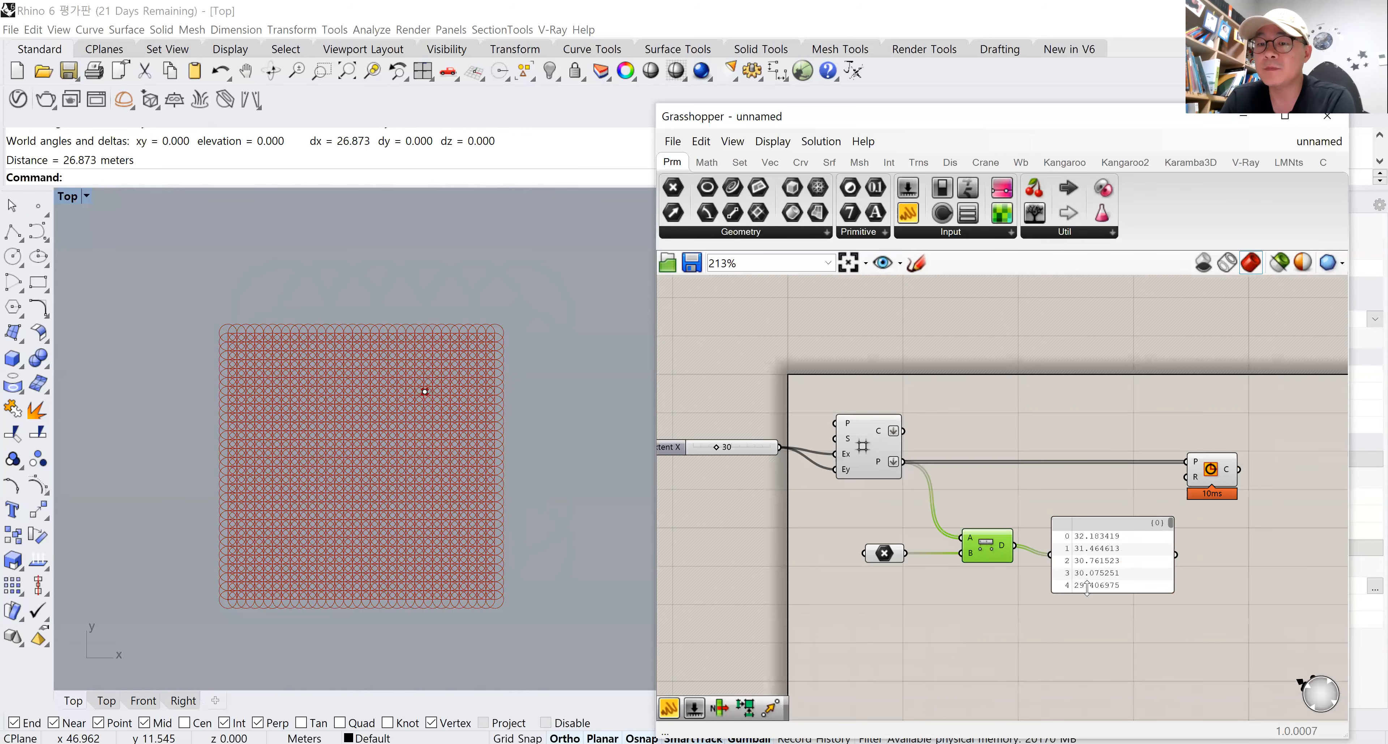
pyautogui.moveTo(1088, 629); pyautogui.dragTo(1090, 691)
pyautogui.moveTo(1079, 551); pyautogui.dragTo(1075, 538)
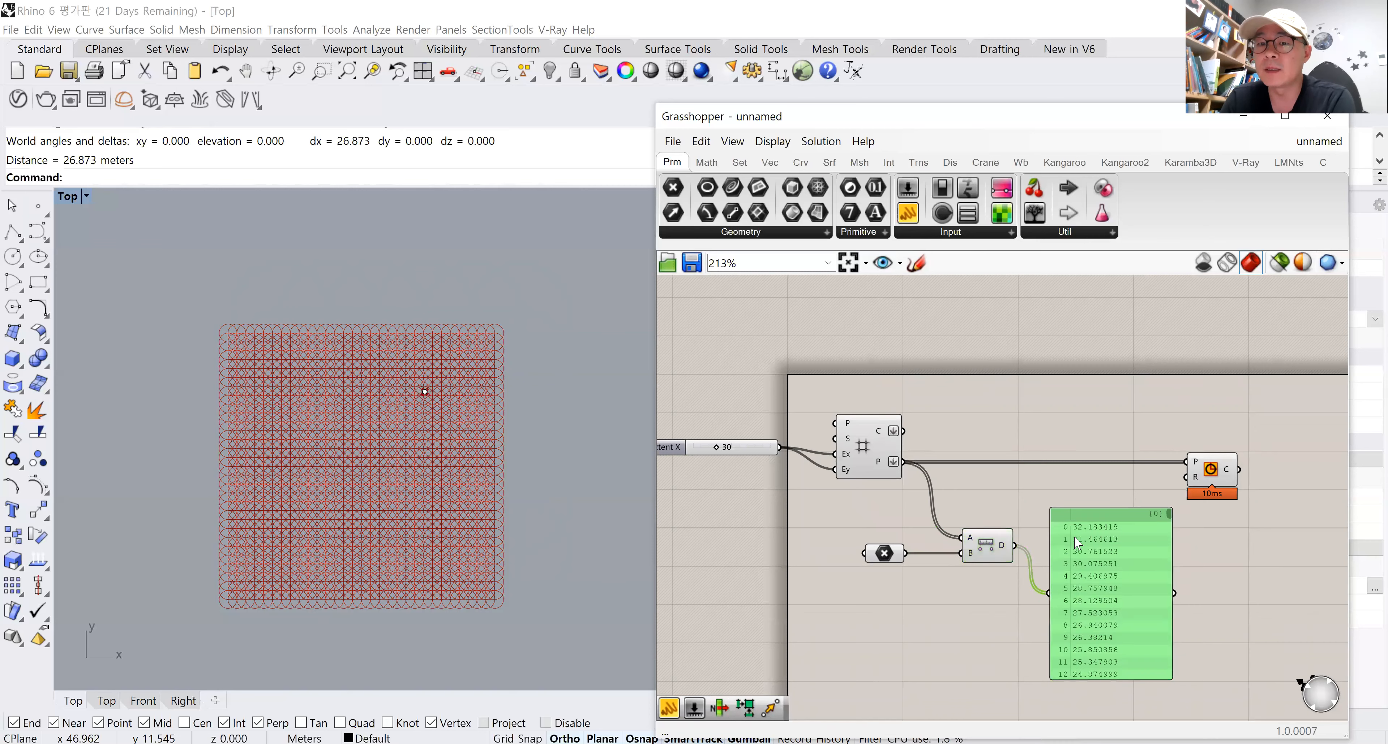
# Add a Panel above the wires and connect the square grid's points output to it to list the point coordinates.
pyautogui.moveTo(908, 216); pyautogui.dragTo(1029, 409)
pyautogui.moveTo(904, 461); pyautogui.dragTo(964, 409)
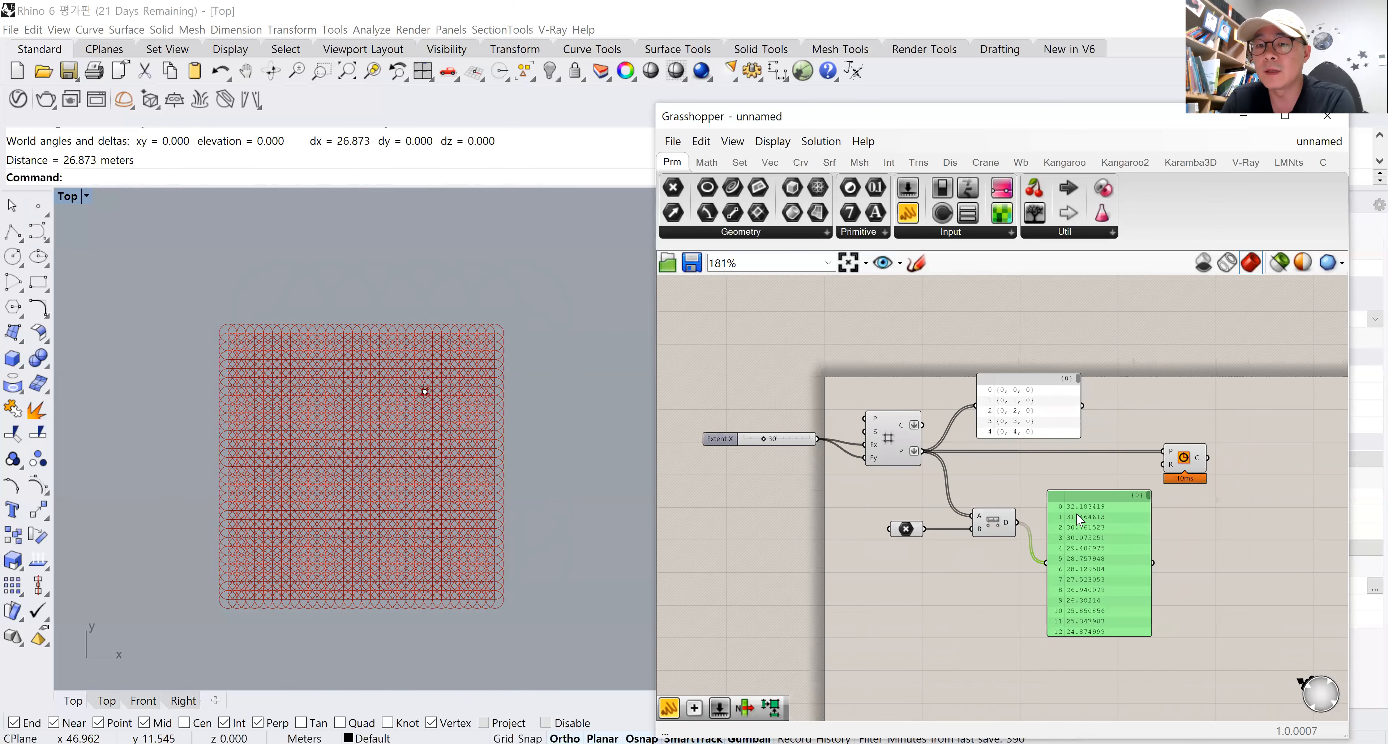
pyautogui.scroll(2, 1101, 595)
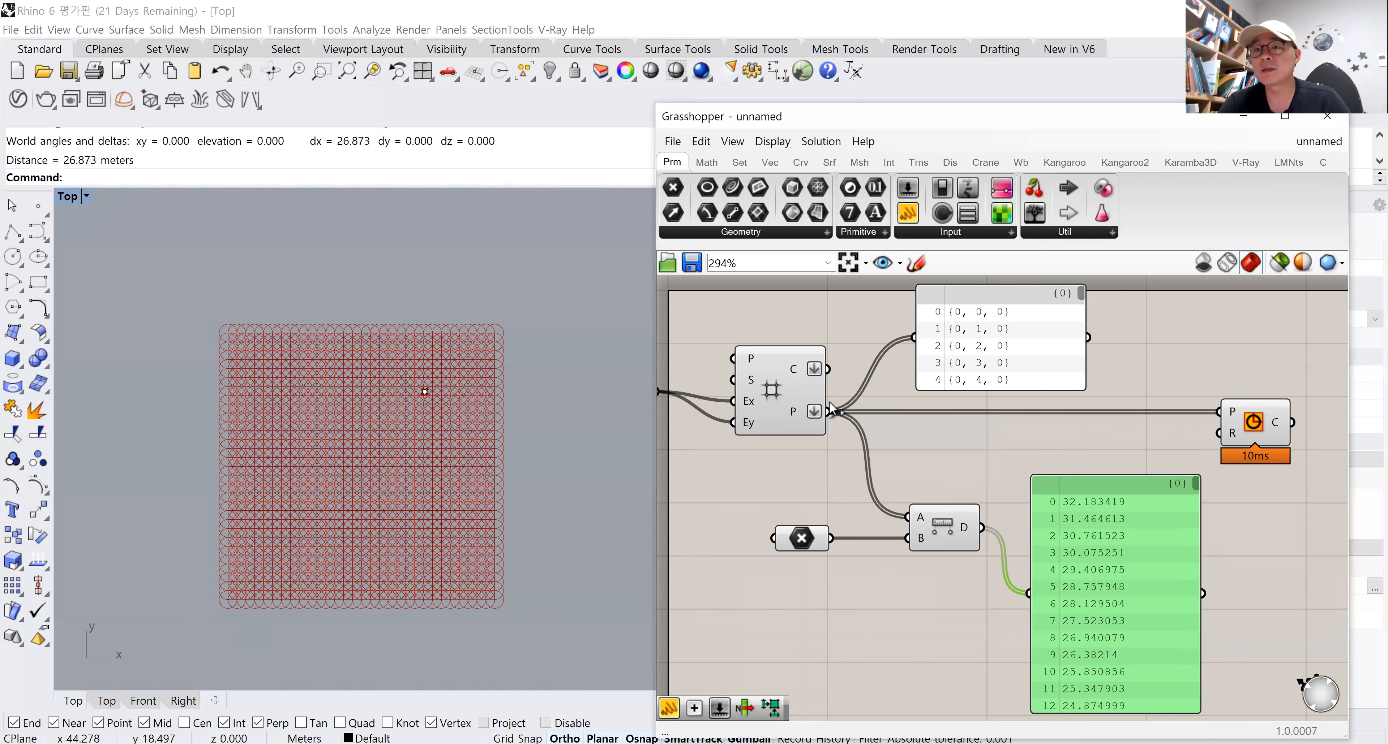
pyautogui.moveTo(828, 401); pyautogui.dragTo(826, 427, button='right')
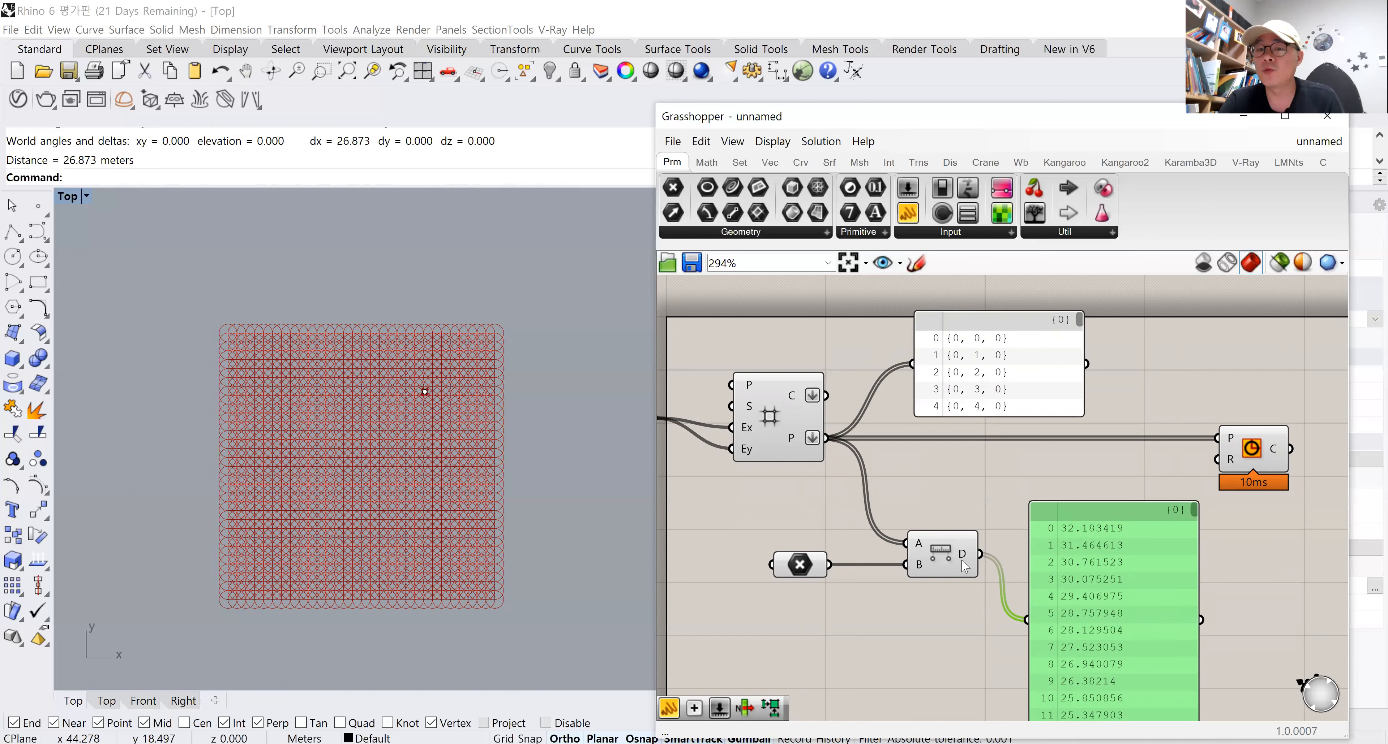
# Connect the Distance output to the circle component's radius input and delete both the distance panel and the grid point panel.
pyautogui.moveTo(981, 558); pyautogui.dragTo(1218, 461)
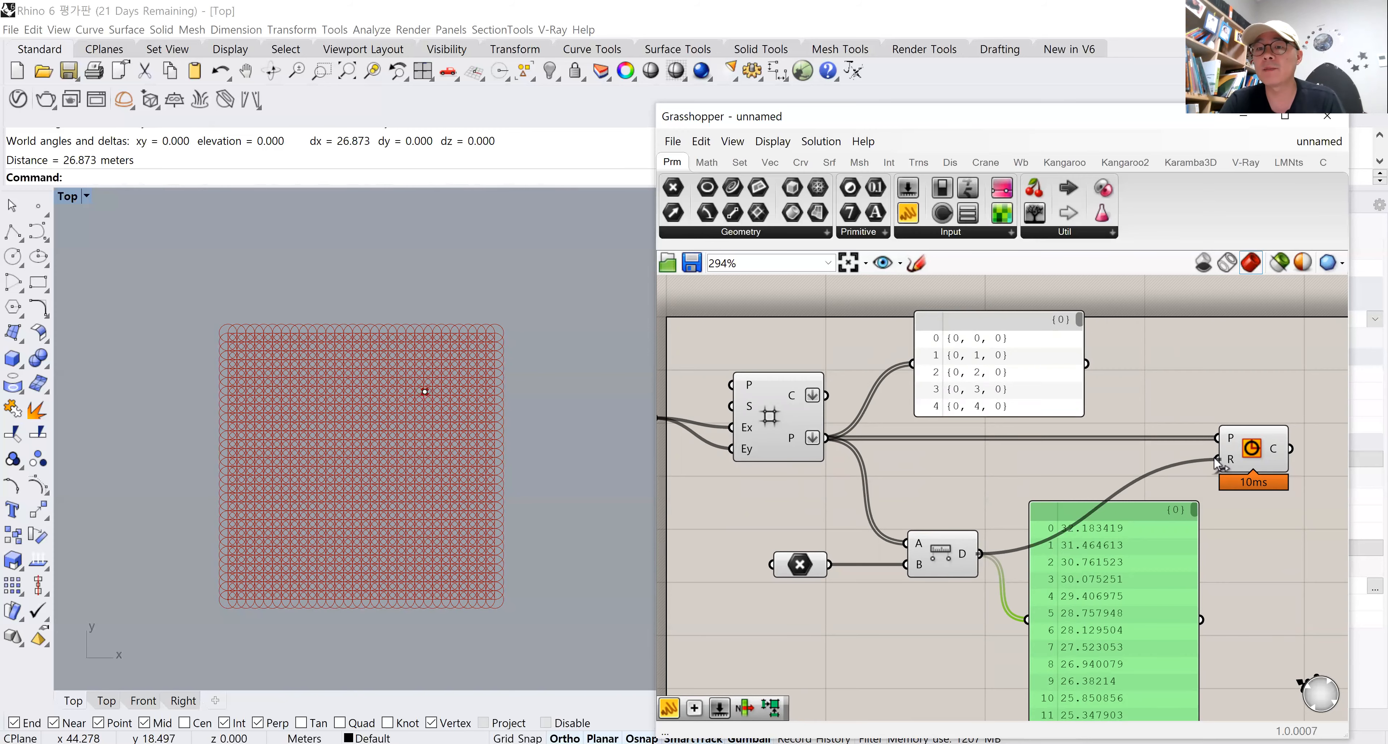
pyautogui.moveTo(1218, 462); pyautogui.dragTo(1217, 461)
pyautogui.press('Delete')
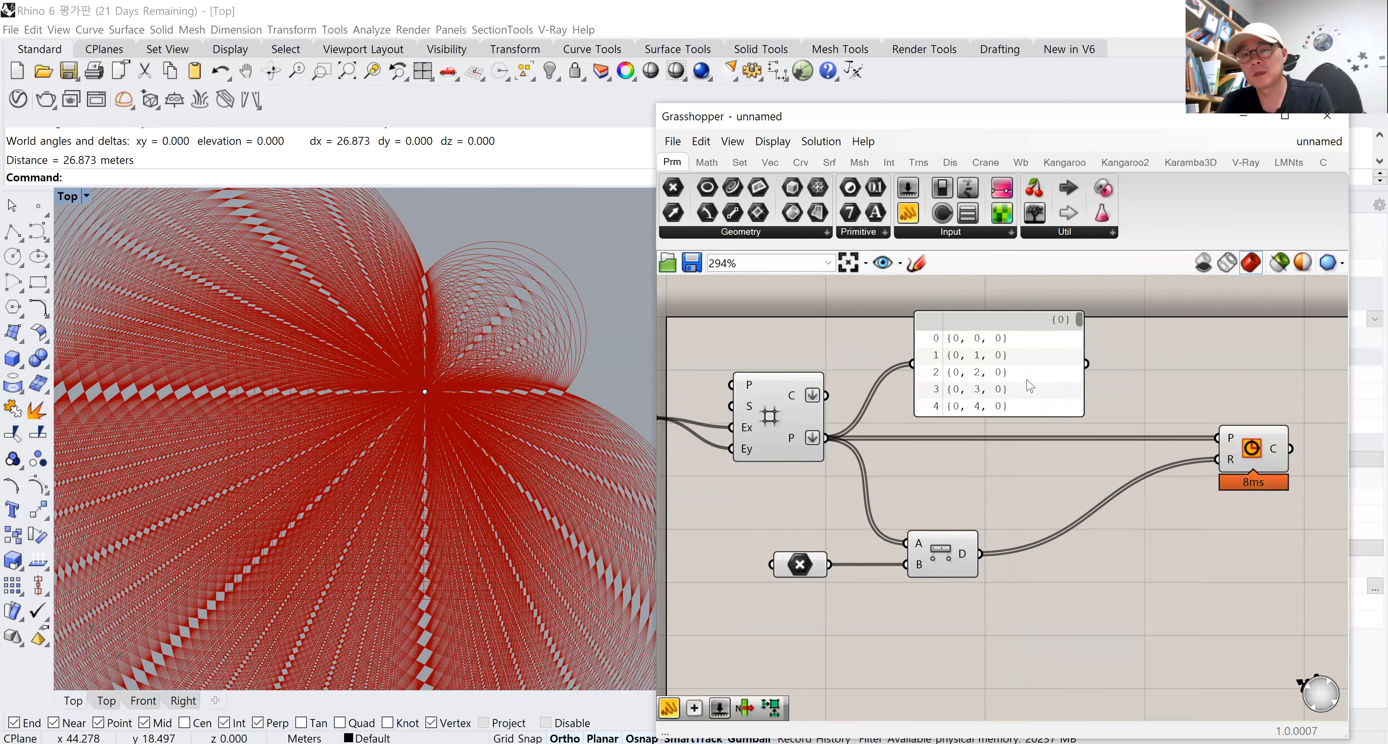
pyautogui.click(1029, 387)
pyautogui.press('Delete')
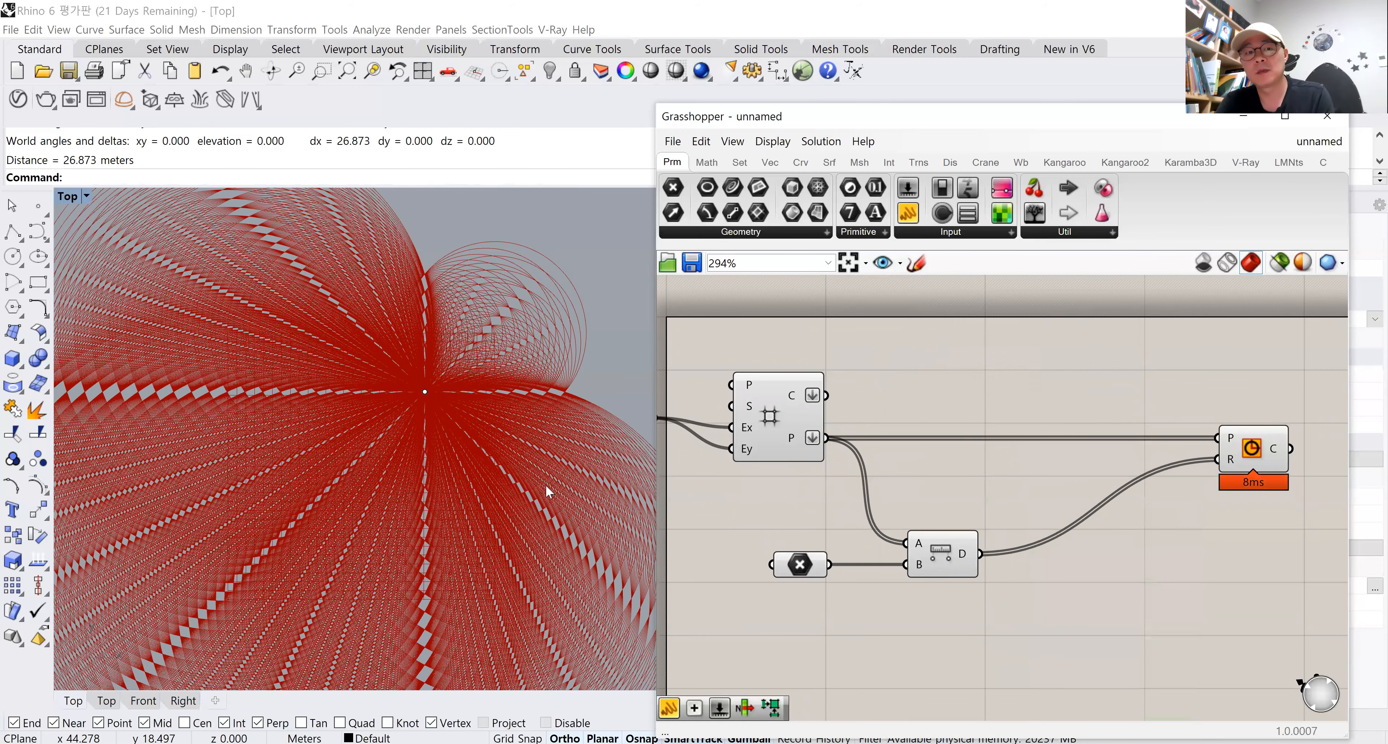
# Nudge the attractor point slightly in the Rhino viewport and look over the whole circle pattern.
pyautogui.click(426, 394)
pyautogui.moveTo(457, 374); pyautogui.dragTo(448, 370)
pyautogui.scroll(-5, 398, 399)
pyautogui.scroll(-3, 399, 400)
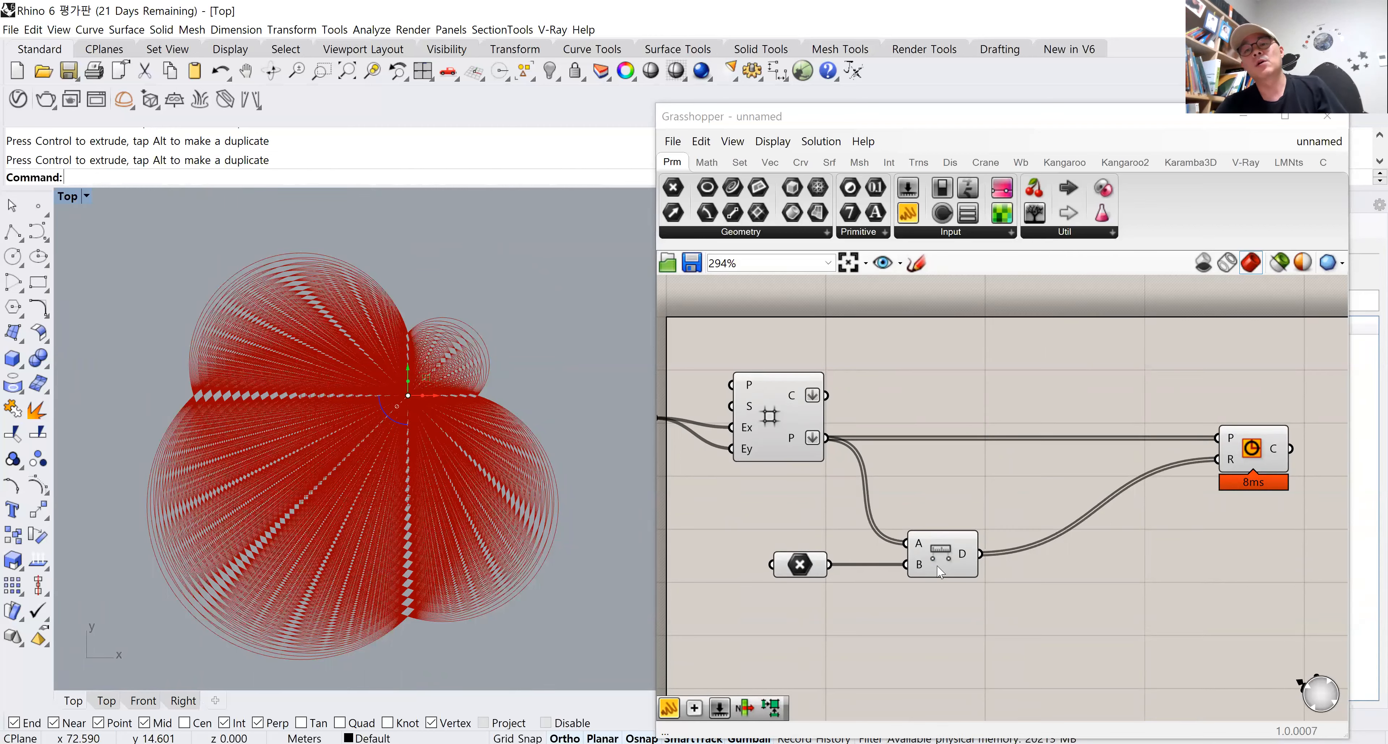
# Add a Division component below the circle component and connect the Distance output to its A input.
pyautogui.moveTo(938, 573); pyautogui.dragTo(930, 572)
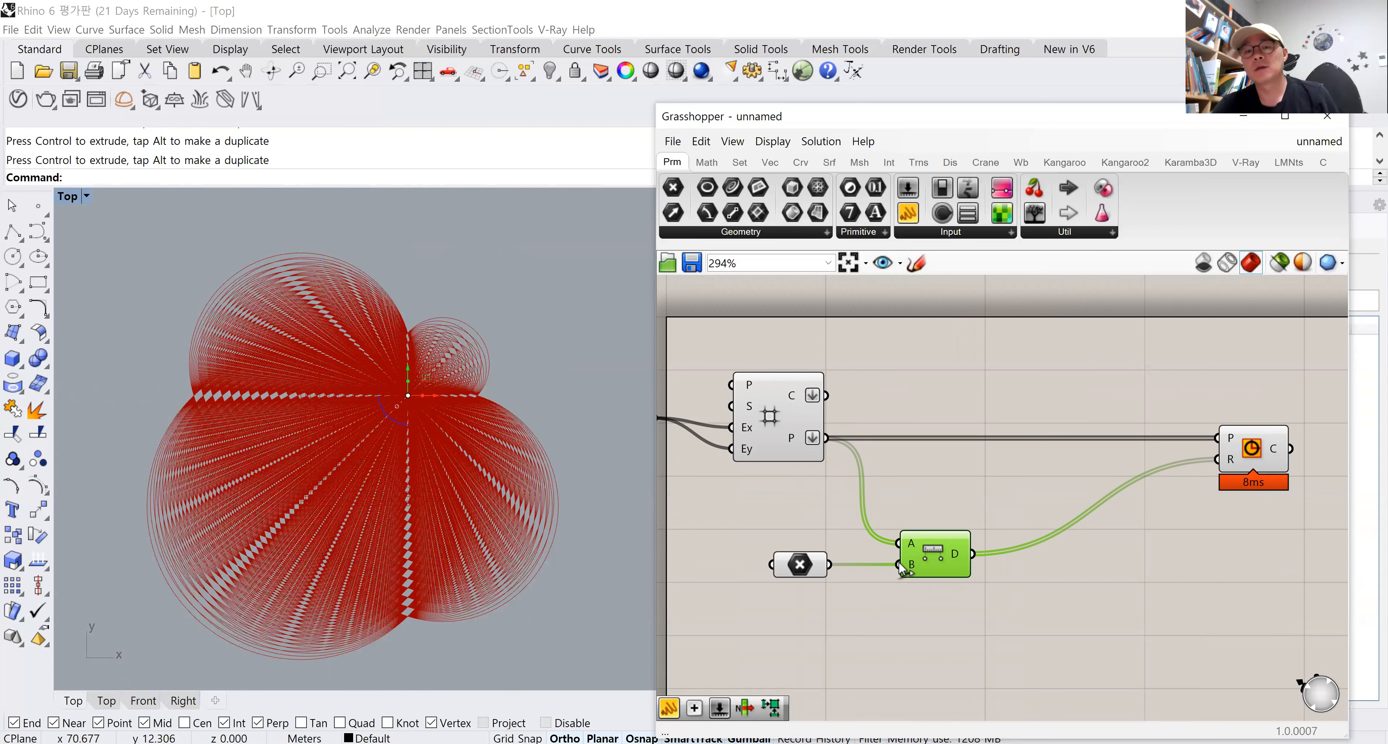
pyautogui.click(1138, 625)
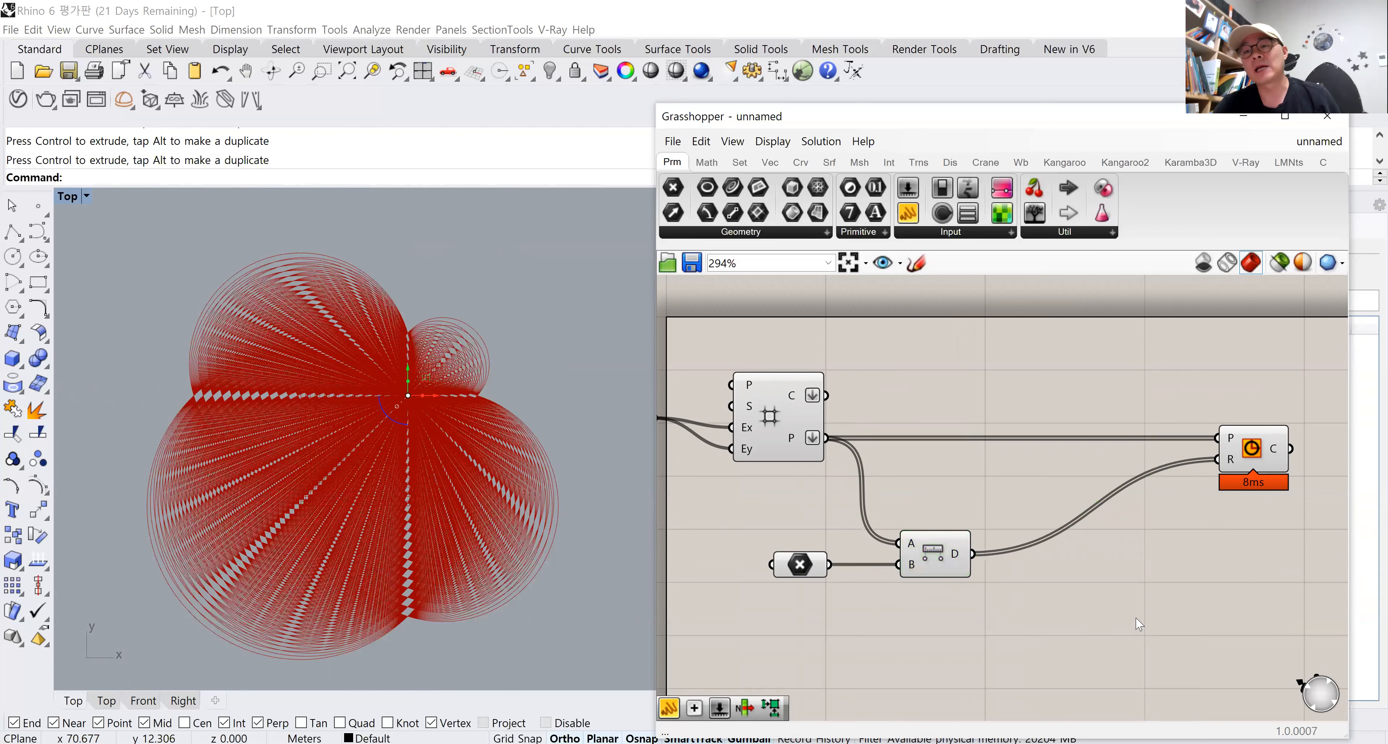
pyautogui.doubleClick(1138, 625)
pyautogui.write('/')
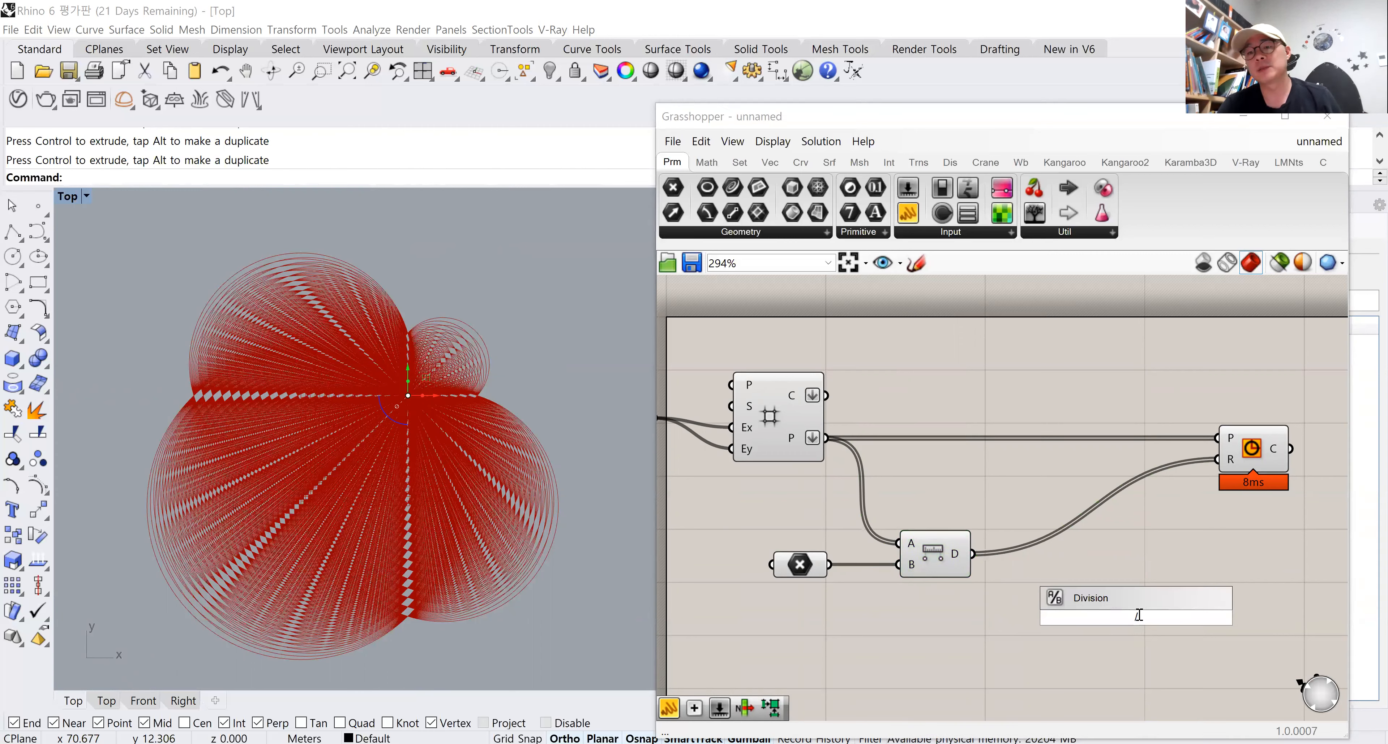
pyautogui.press('Return')
pyautogui.moveTo(972, 554); pyautogui.dragTo(1099, 607)
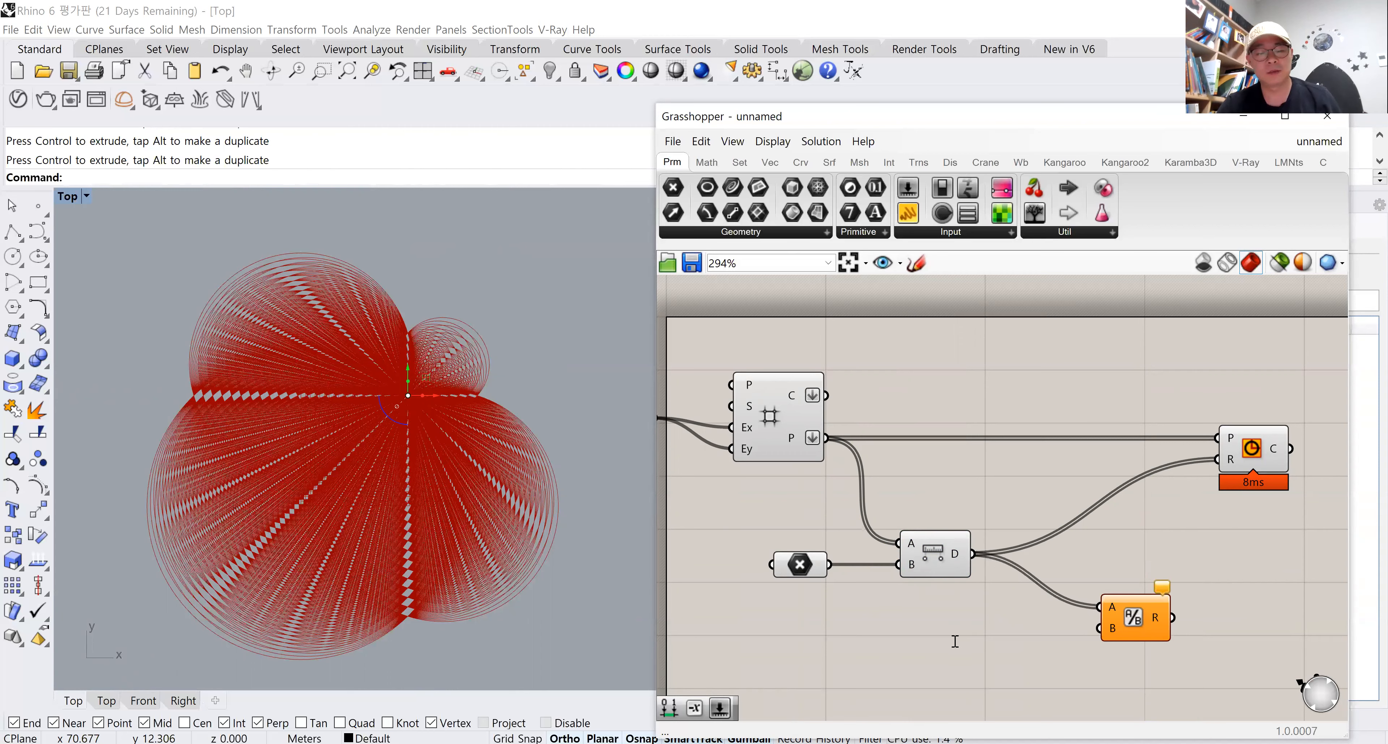
# Add a number slider of 20 as the Division's B input and connect the Division result to the circle's radius input.
pyautogui.doubleClick(954, 642)
pyautogui.write('20')
pyautogui.press('Return')
pyautogui.moveTo(1040, 640); pyautogui.dragTo(1209, 458)
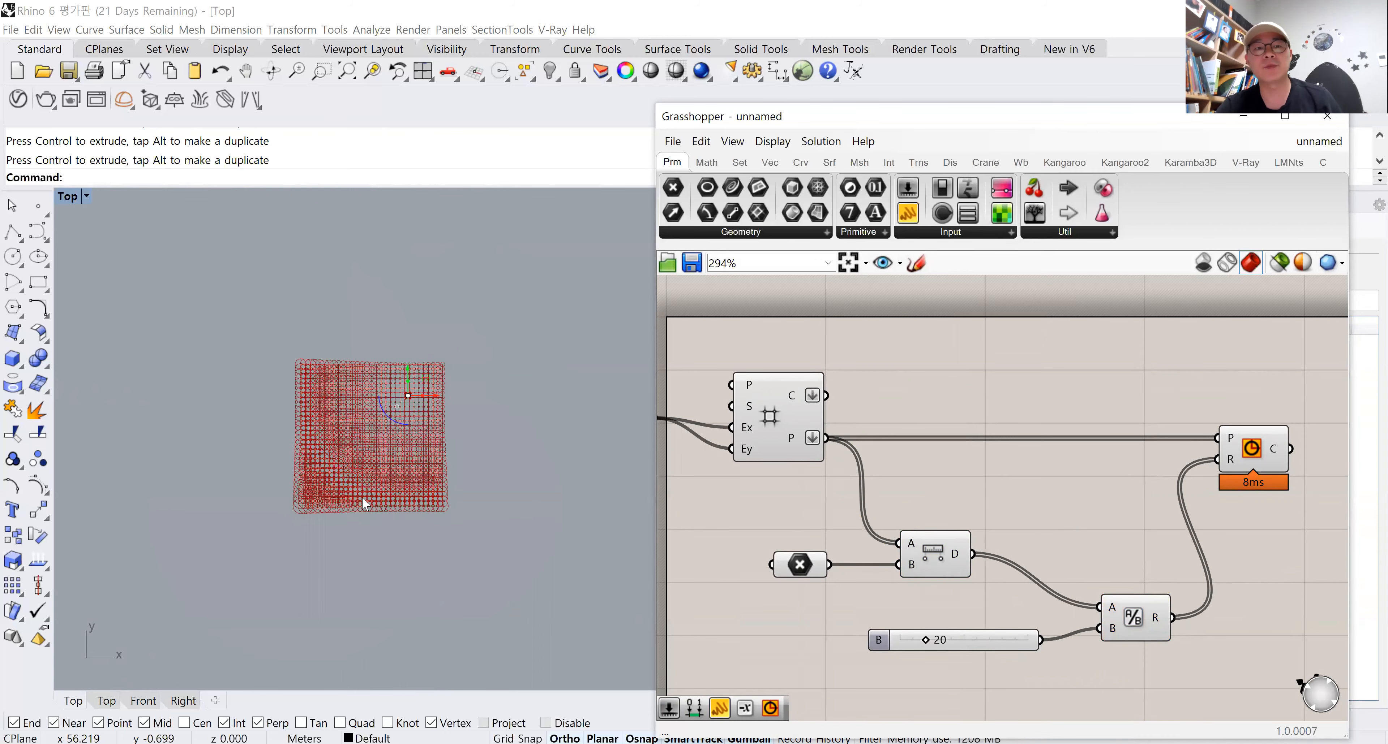
# Set the divisor slider to 54 and turn off the square grid component's preview.
pyautogui.scroll(5, 357, 482)
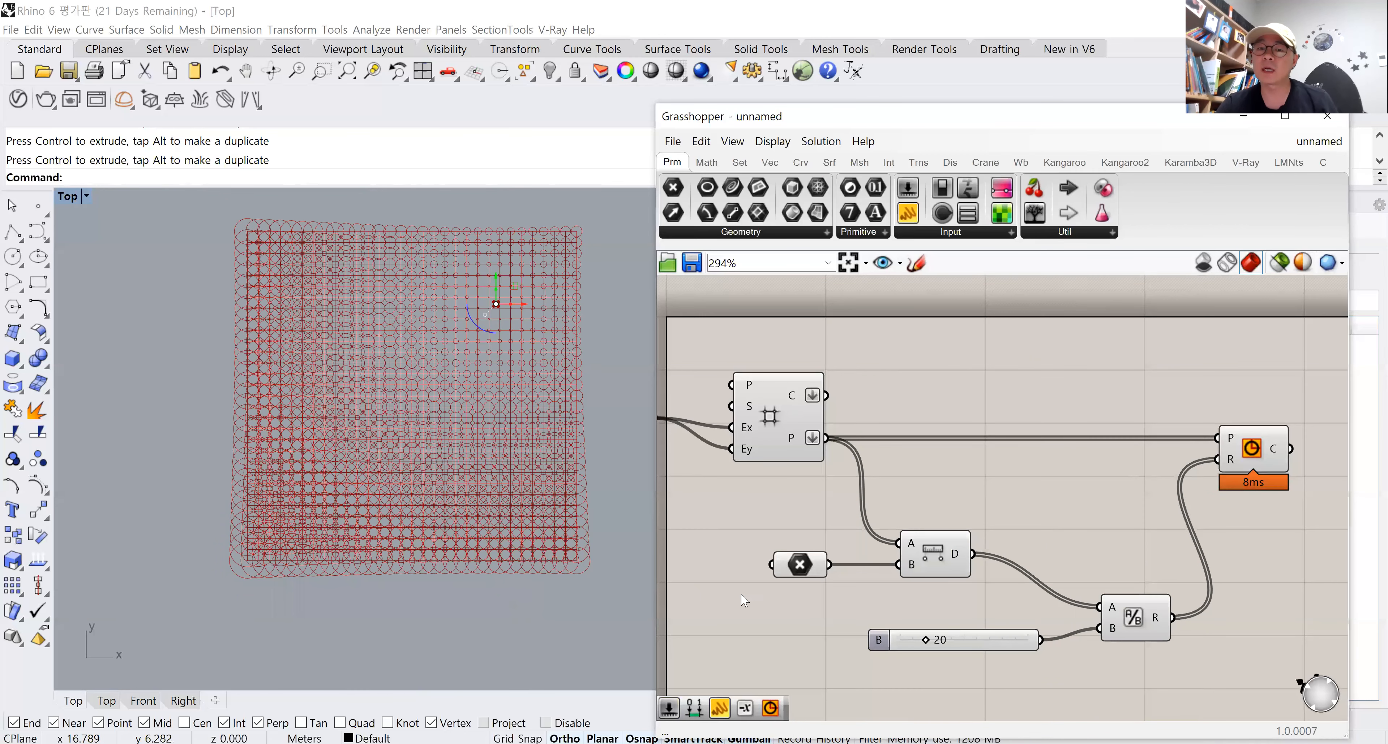
pyautogui.moveTo(925, 641); pyautogui.dragTo(969, 641)
pyautogui.click(764, 385)
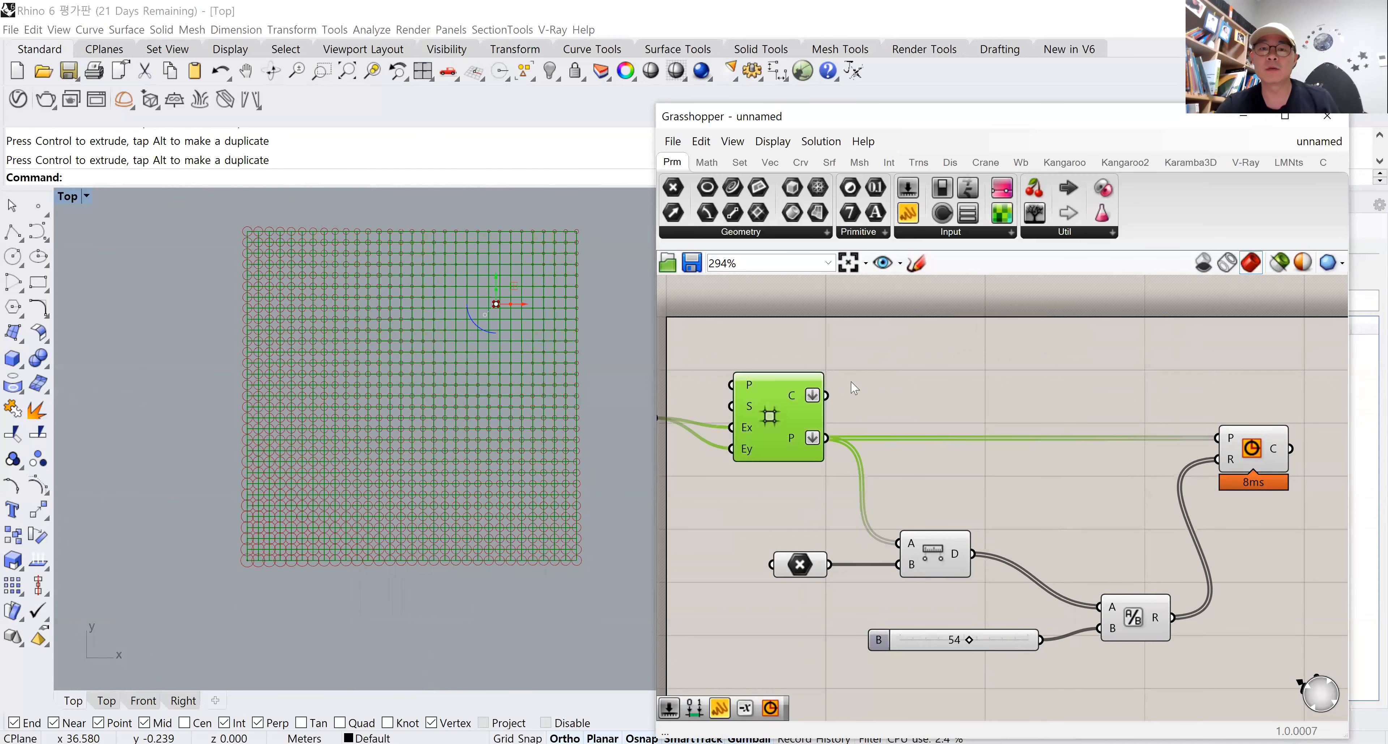
pyautogui.rightClick(884, 375)
pyautogui.click(929, 395)
pyautogui.click(935, 392)
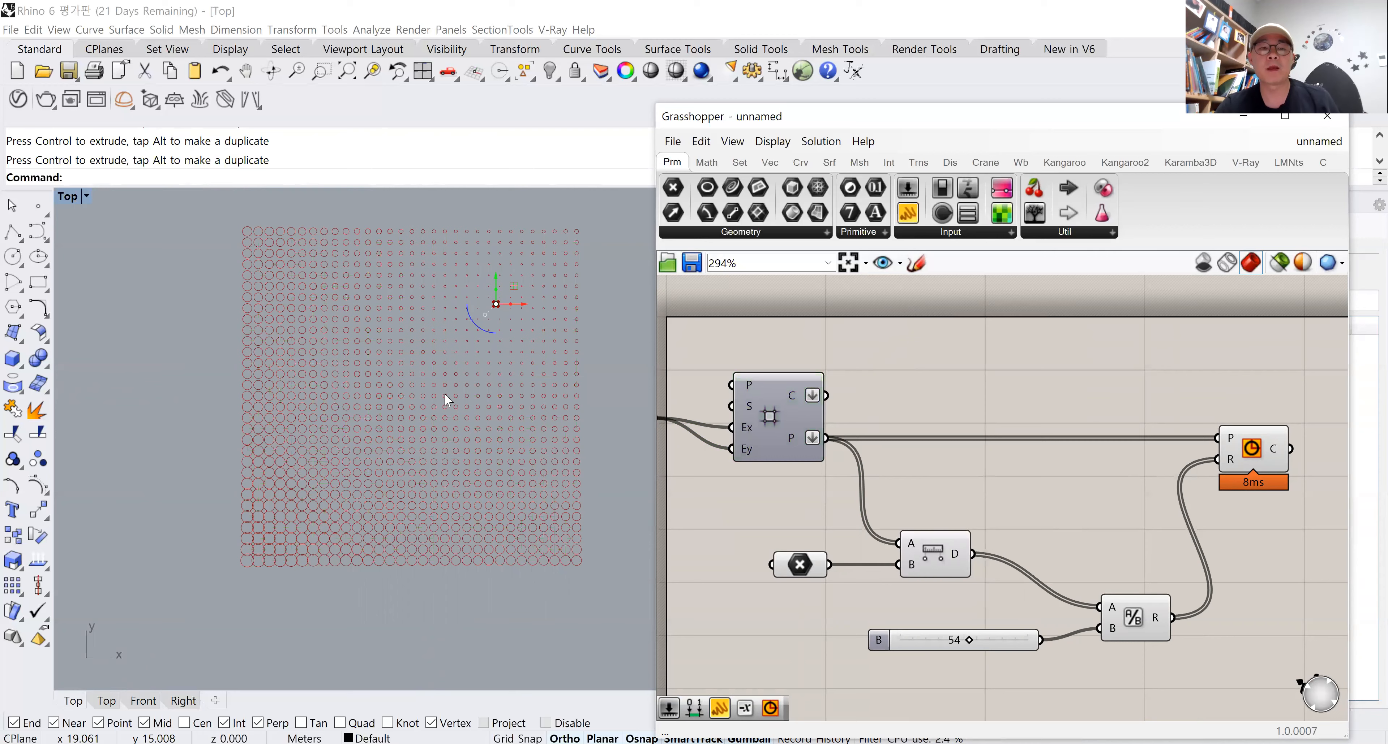
# Move the attractor point straight down into the lower right part of the circle grid in Rhino.
pyautogui.moveTo(372, 344); pyautogui.dragTo(249, 380, button='right')
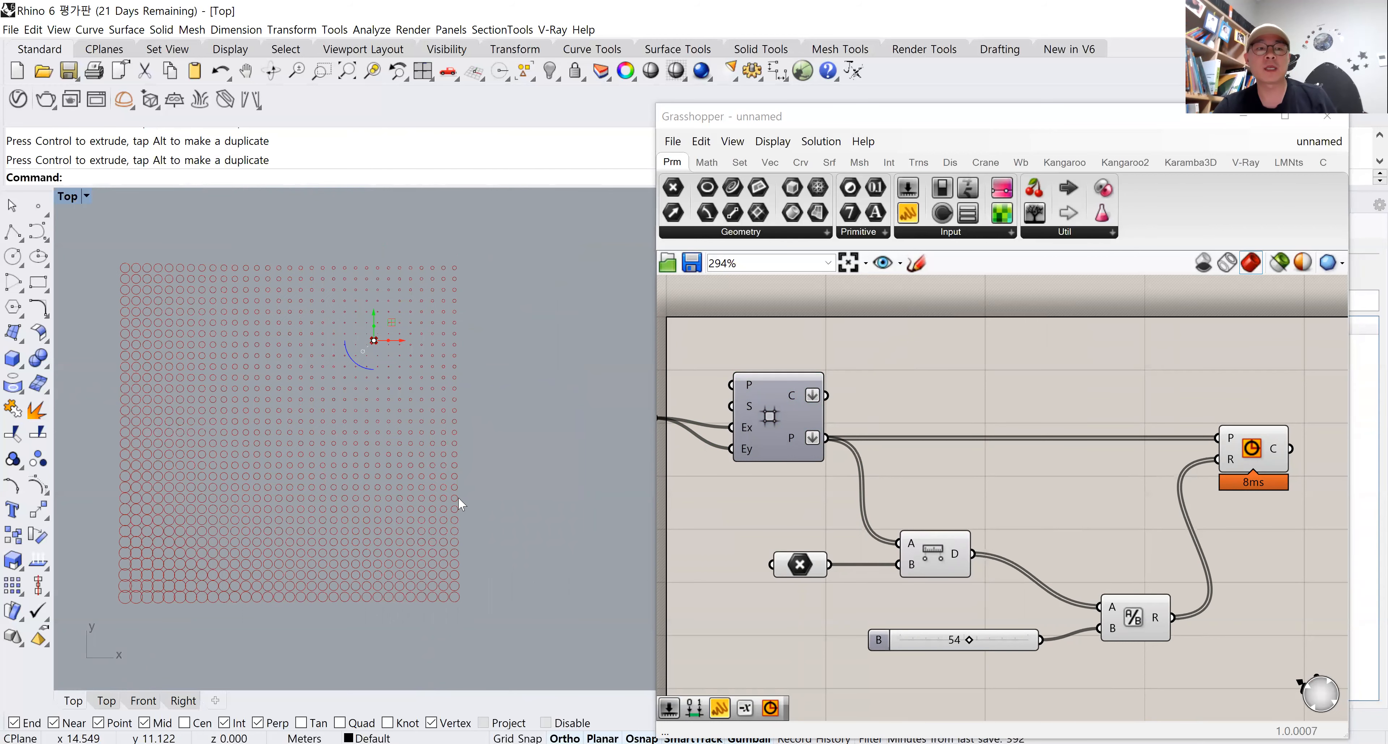
pyautogui.scroll(8, 121, 606)
pyautogui.scroll(-10, 121, 606)
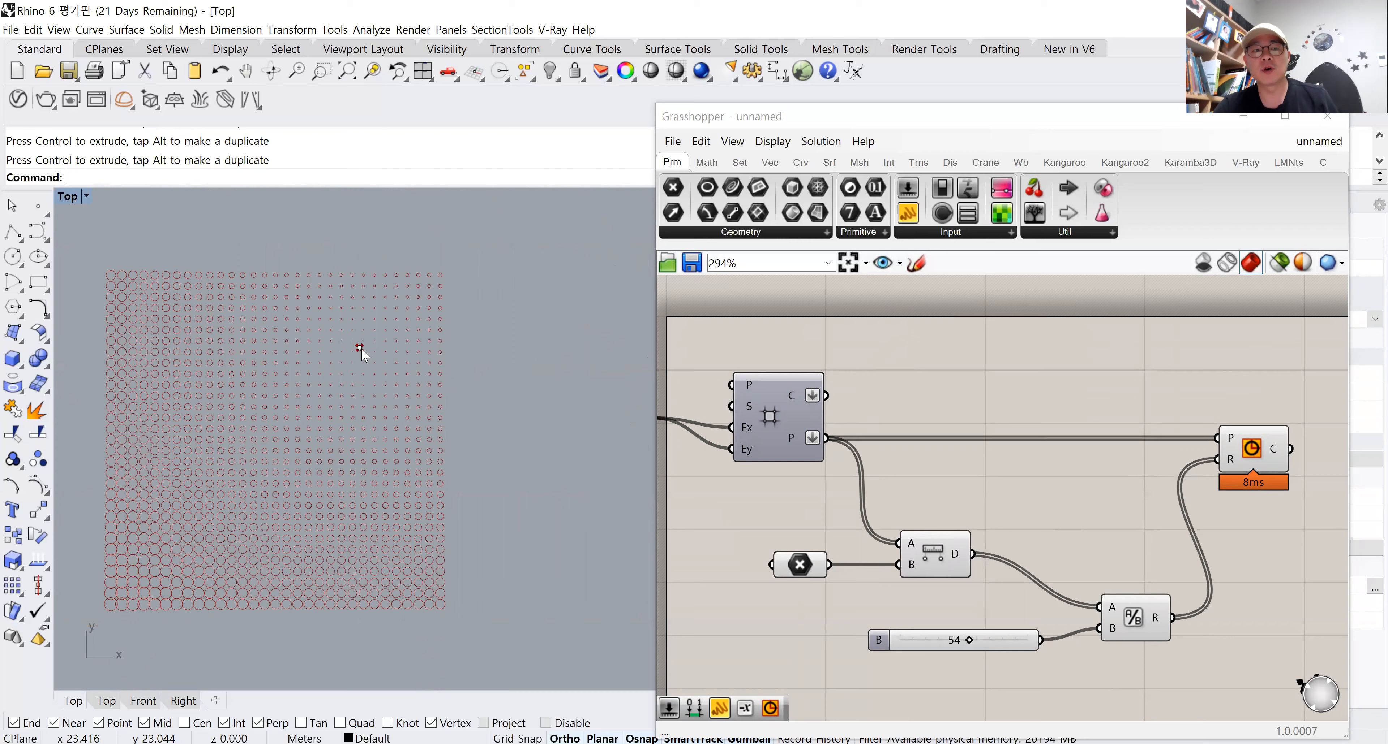
pyautogui.click(360, 348)
pyautogui.moveTo(360, 348); pyautogui.dragTo(373, 496)
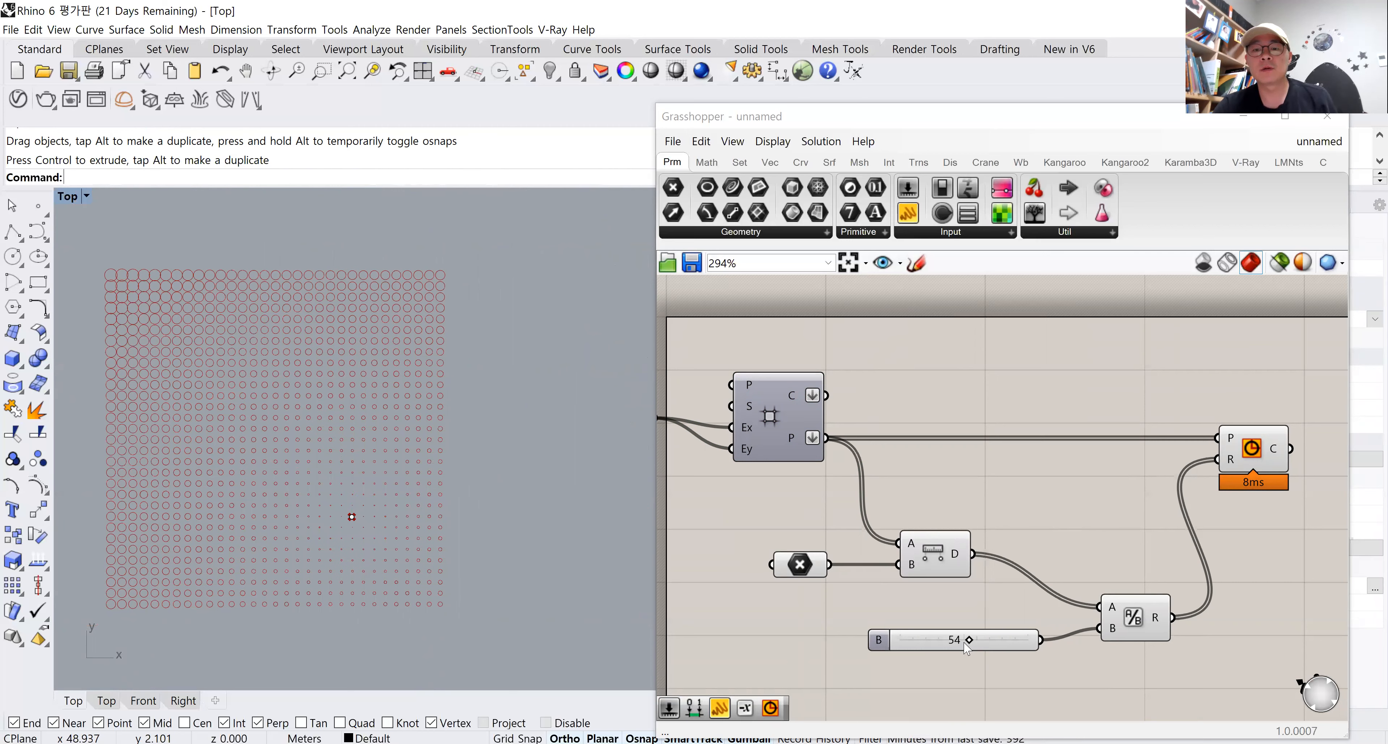
# Set the divisor slider to 63 and examine the gaps between the largest circles in the Rhino viewport.
pyautogui.moveTo(969, 646); pyautogui.dragTo(979, 649)
pyautogui.scroll(10, 91, 270)
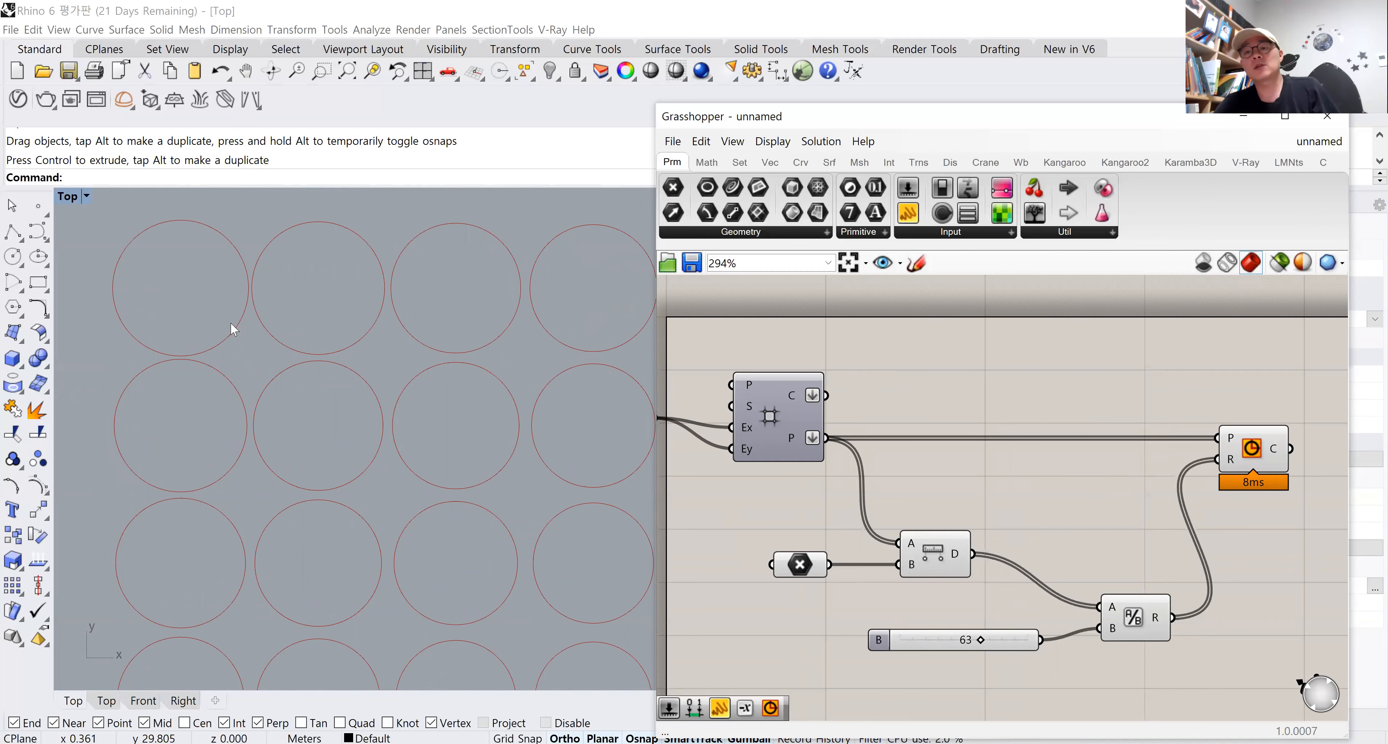
pyautogui.scroll(-10, 272, 374)
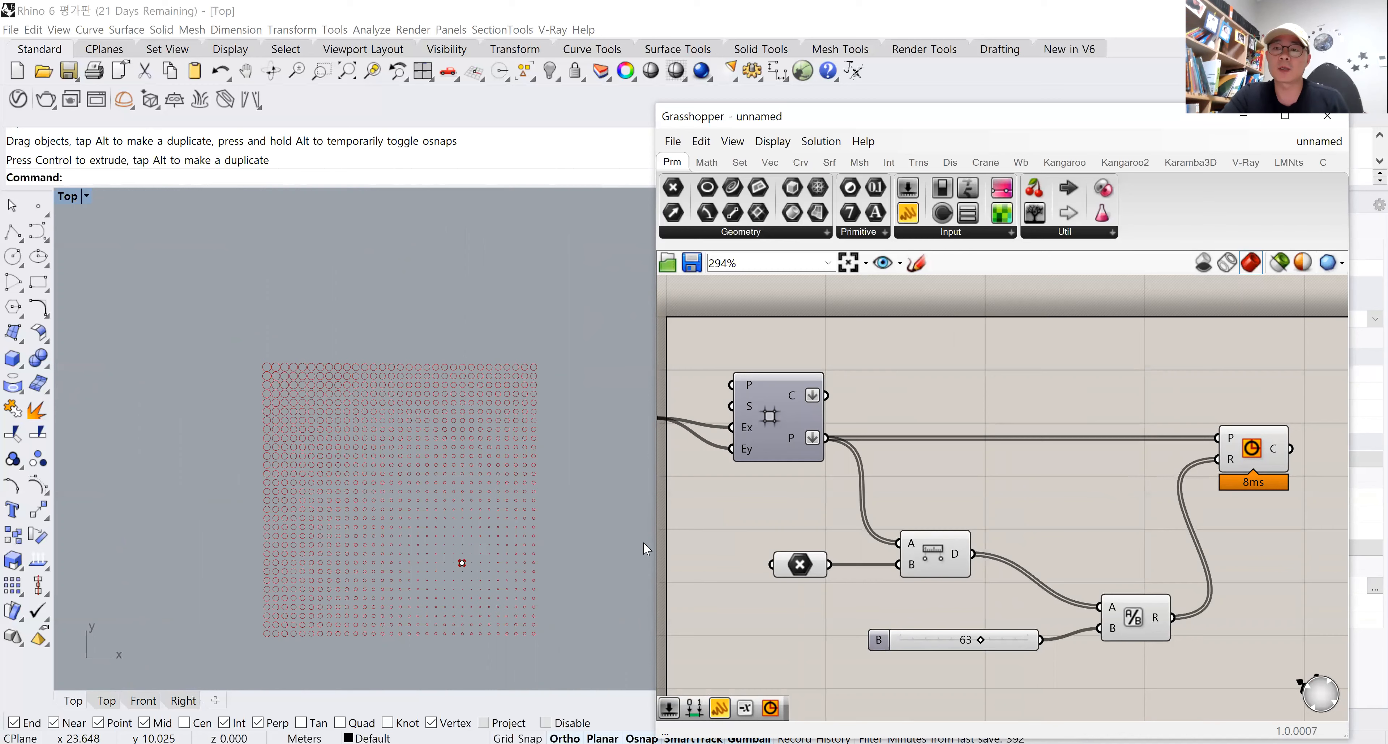
# Open up horizontal canvas space between the Distance and circle components, and delete the Division component with its divisor slider.
pyautogui.moveTo(1053, 515); pyautogui.dragTo(821, 496, button='right')
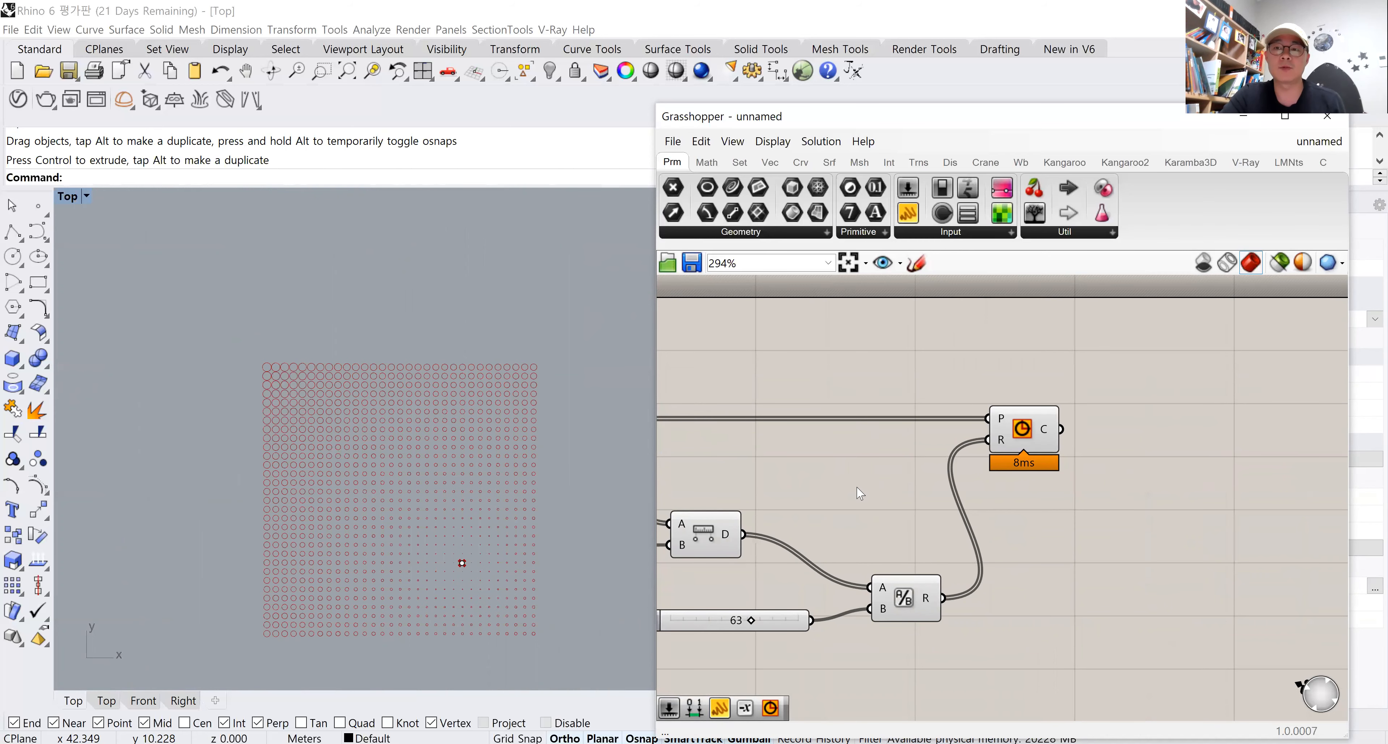
pyautogui.keyDown('alt'); pyautogui.moveTo(847, 493); pyautogui.dragTo(1064, 493); pyautogui.keyUp('alt')
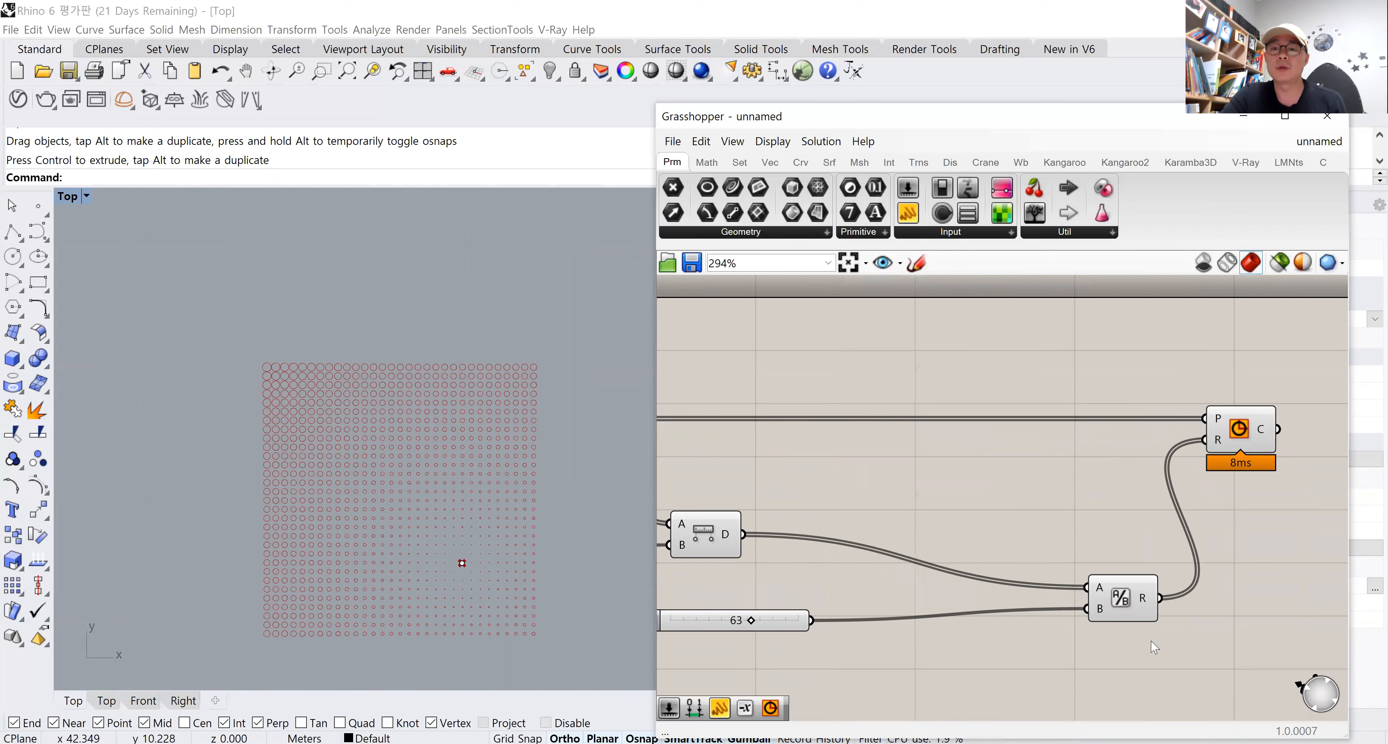
pyautogui.moveTo(764, 571); pyautogui.dragTo(865, 542, button='right')
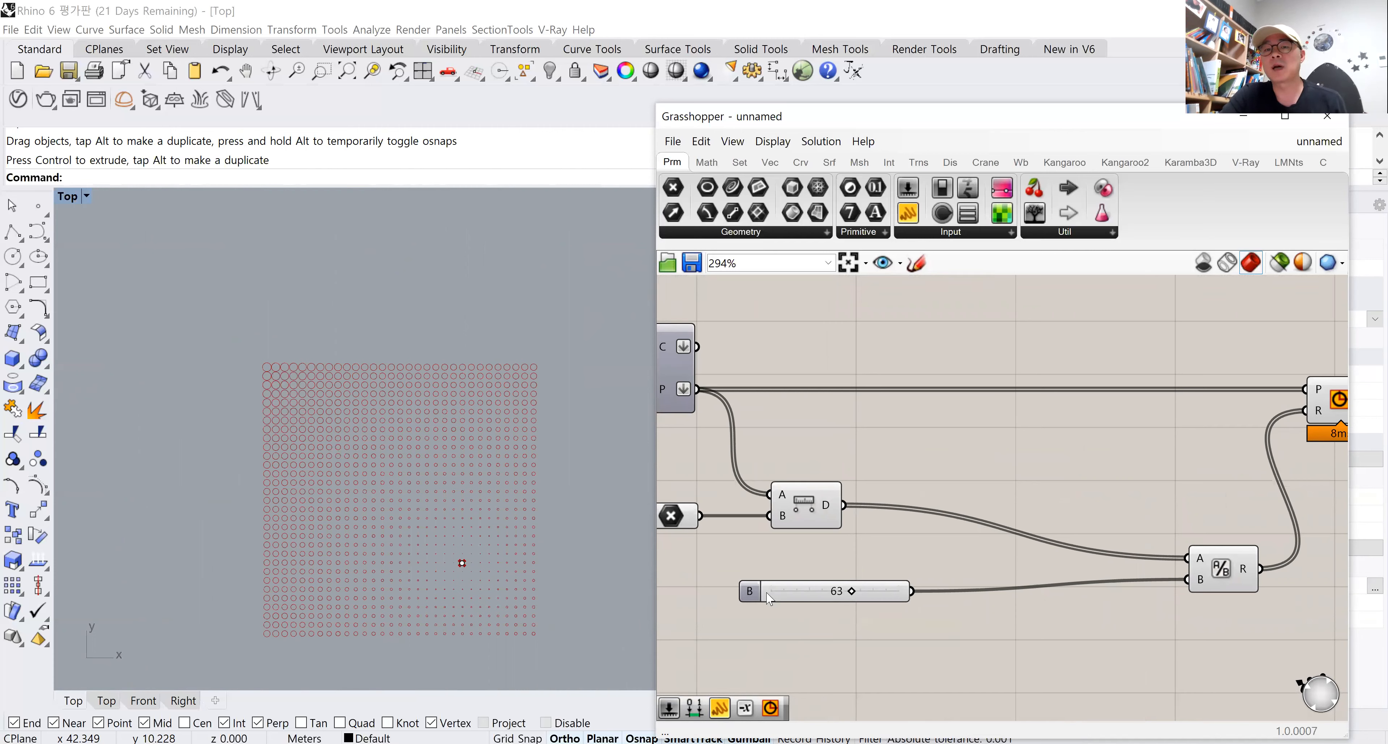
pyautogui.click(751, 592)
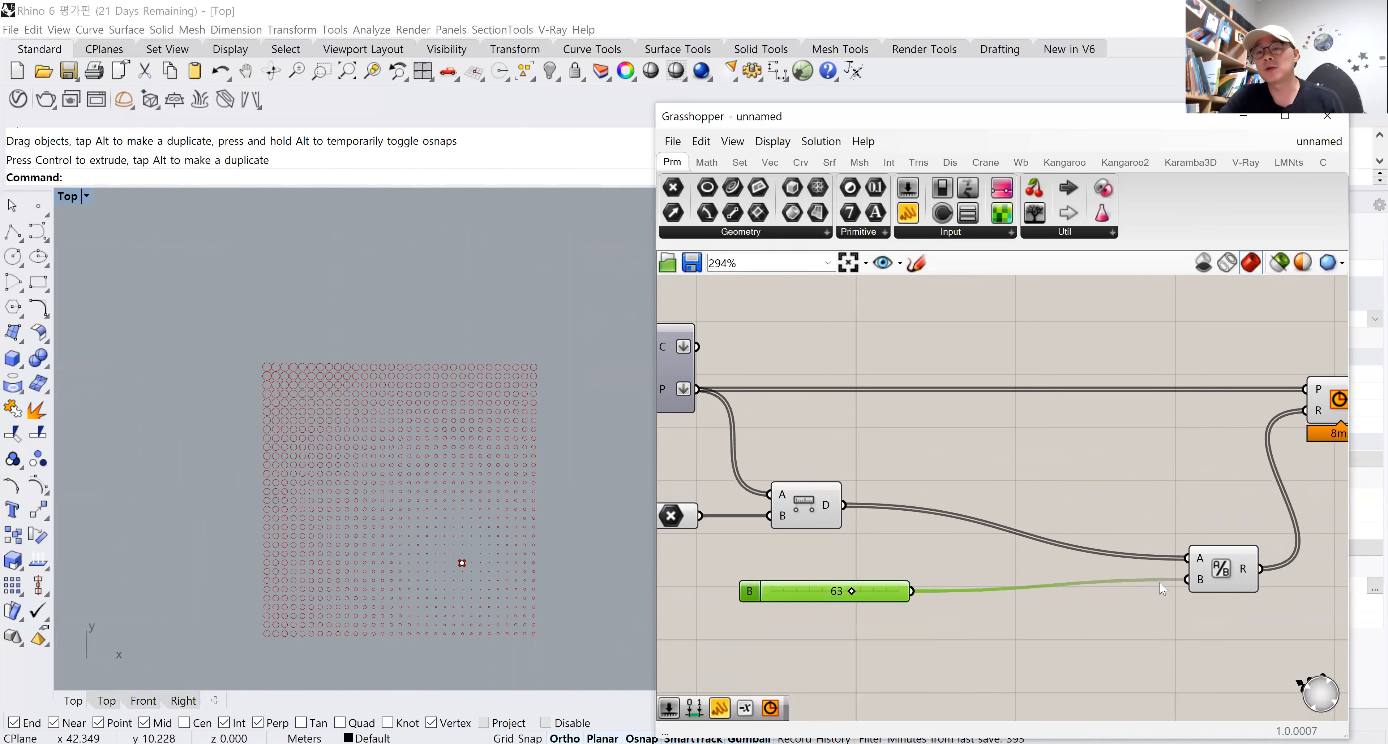
pyautogui.keyDown('shift'); pyautogui.click(1223, 571); pyautogui.keyUp('shift')
pyautogui.press('Delete')
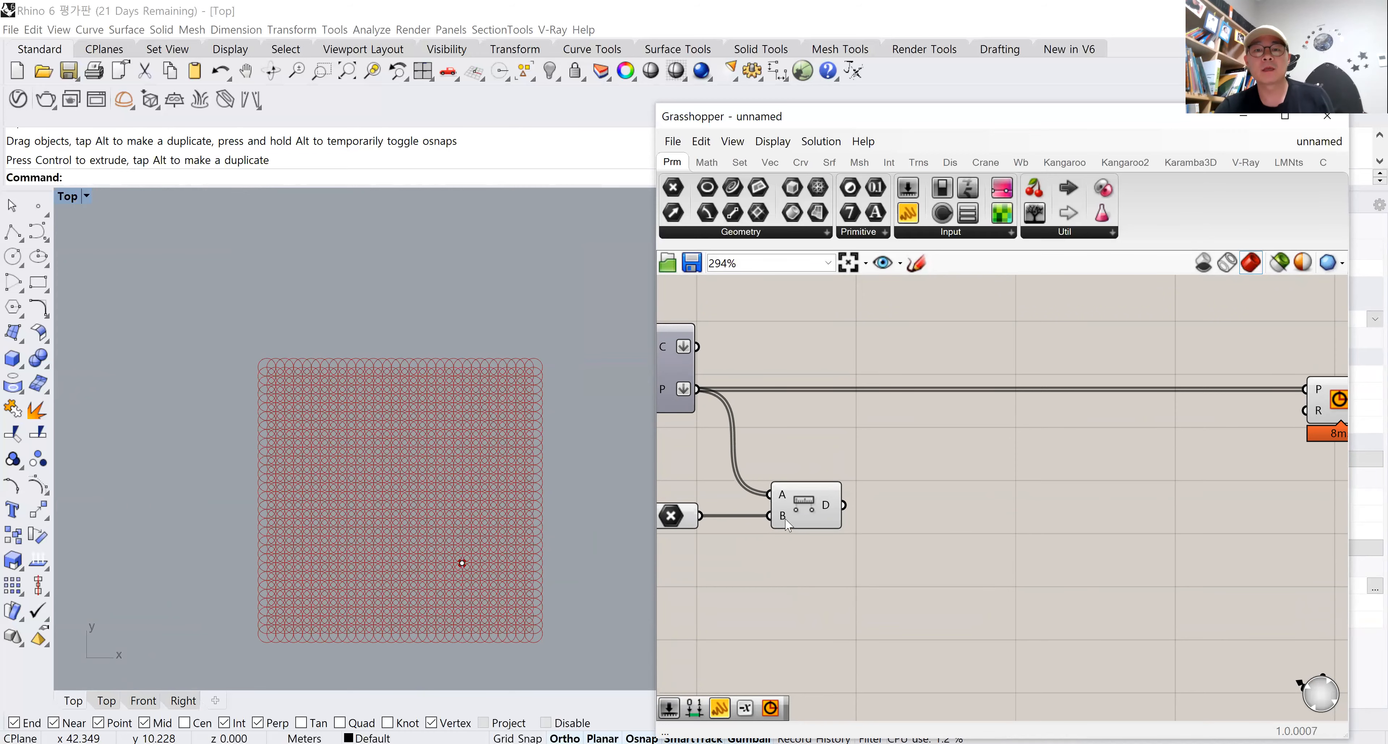
# Examine the circles nearest the attractor point, list the Distance values in a temporary panel, scroll through them and delete the panel.
pyautogui.scroll(10, 457, 562)
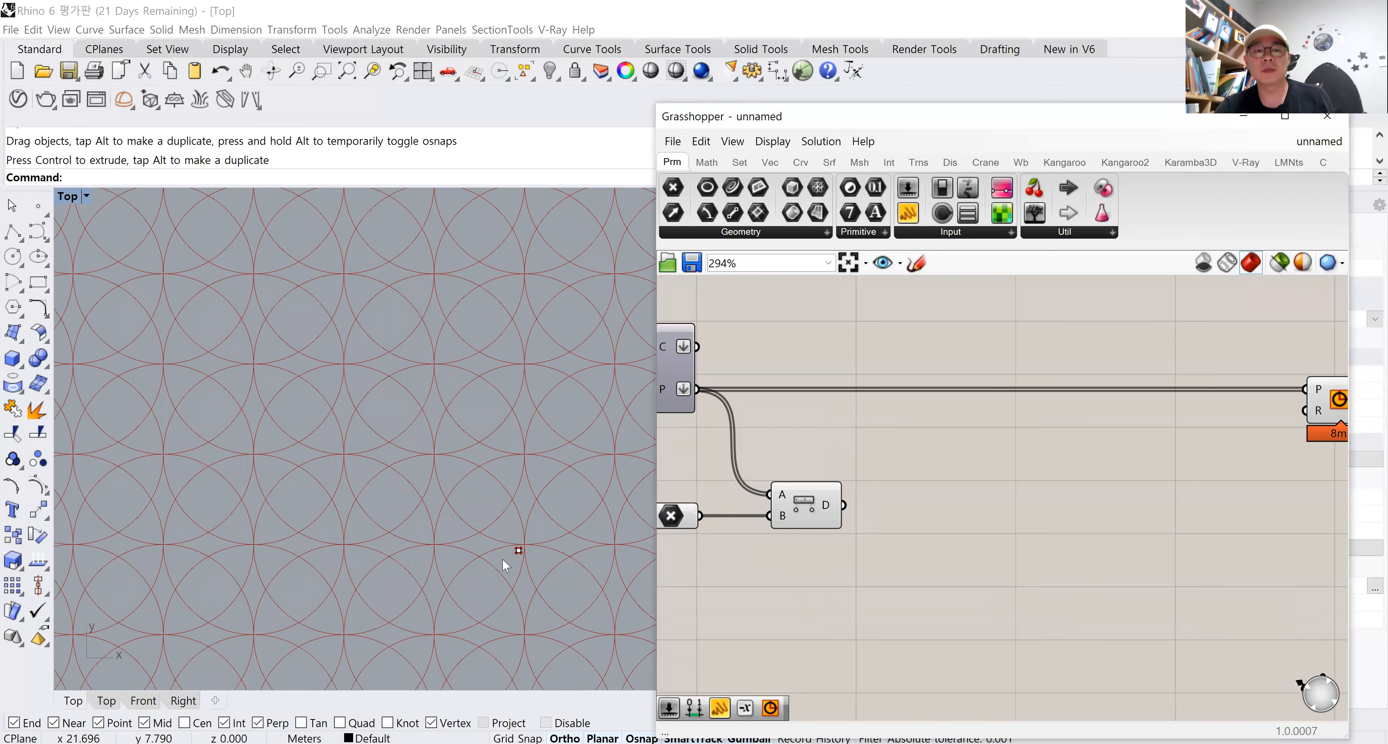
pyautogui.scroll(3, 517, 548)
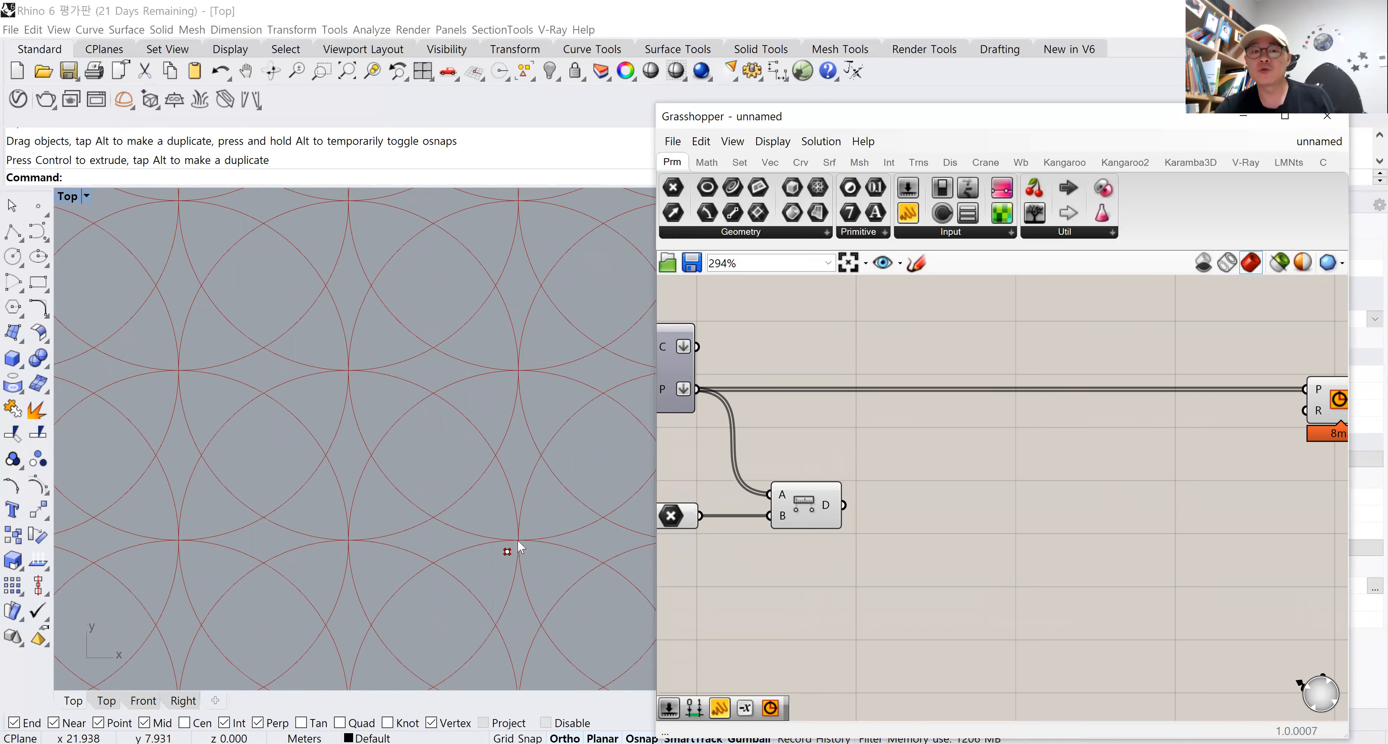
pyautogui.scroll(-5, 507, 551)
pyautogui.scroll(-5, 507, 550)
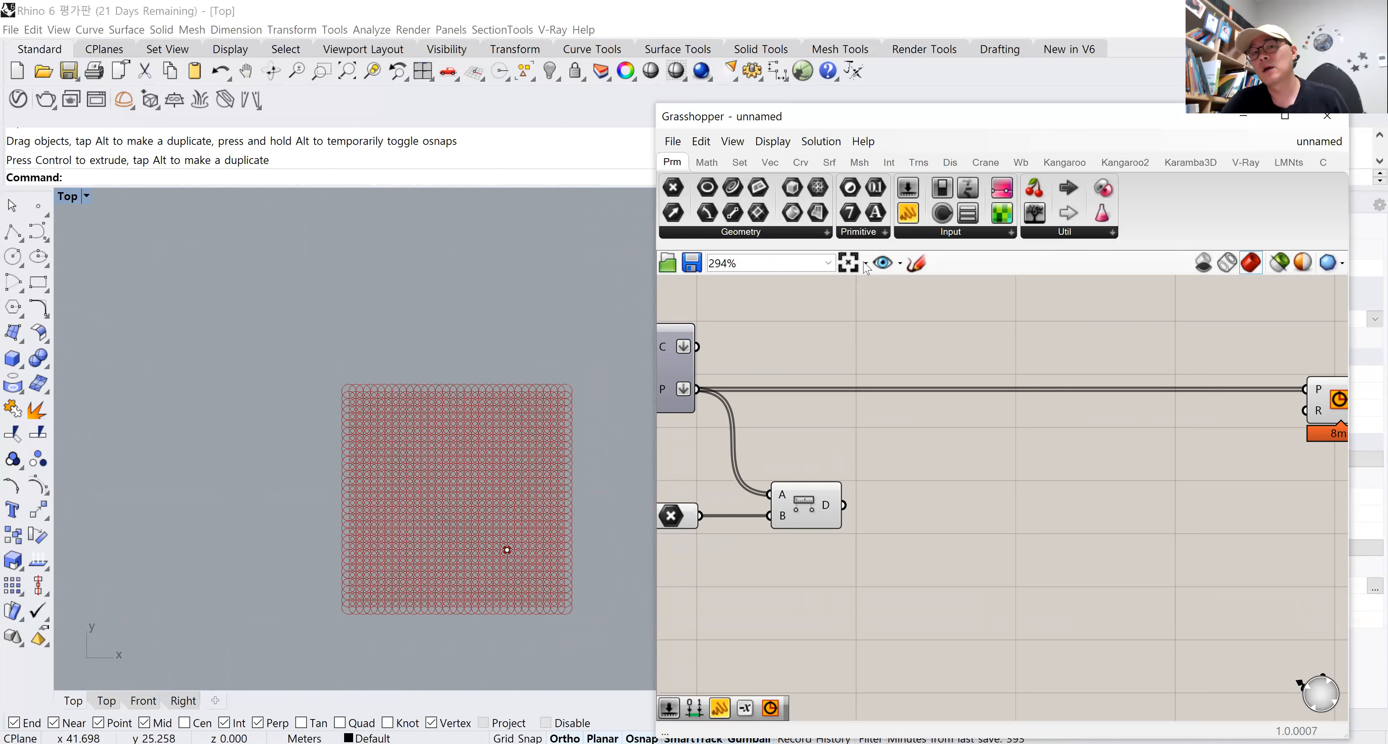
pyautogui.moveTo(910, 218); pyautogui.dragTo(940, 525)
pyautogui.moveTo(843, 505); pyautogui.dragTo(857, 525)
pyautogui.moveTo(972, 550); pyautogui.dragTo(1016, 530)
pyautogui.moveTo(1070, 467)
pyautogui.mouseDown()
pyautogui.moveTo(1070, 559)
pyautogui.moveTo(1068, 474)
pyautogui.moveTo(1068, 493)
pyautogui.mouseUp()
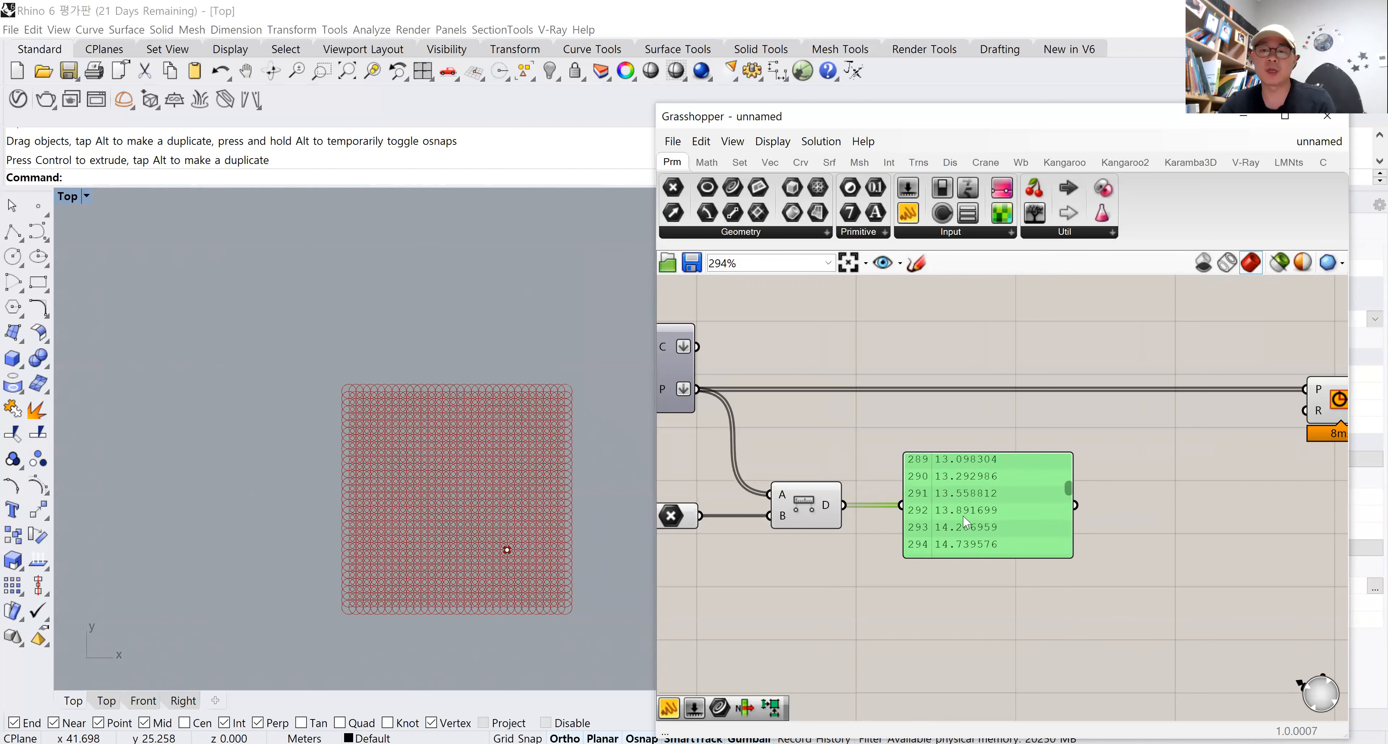
pyautogui.press('Delete')
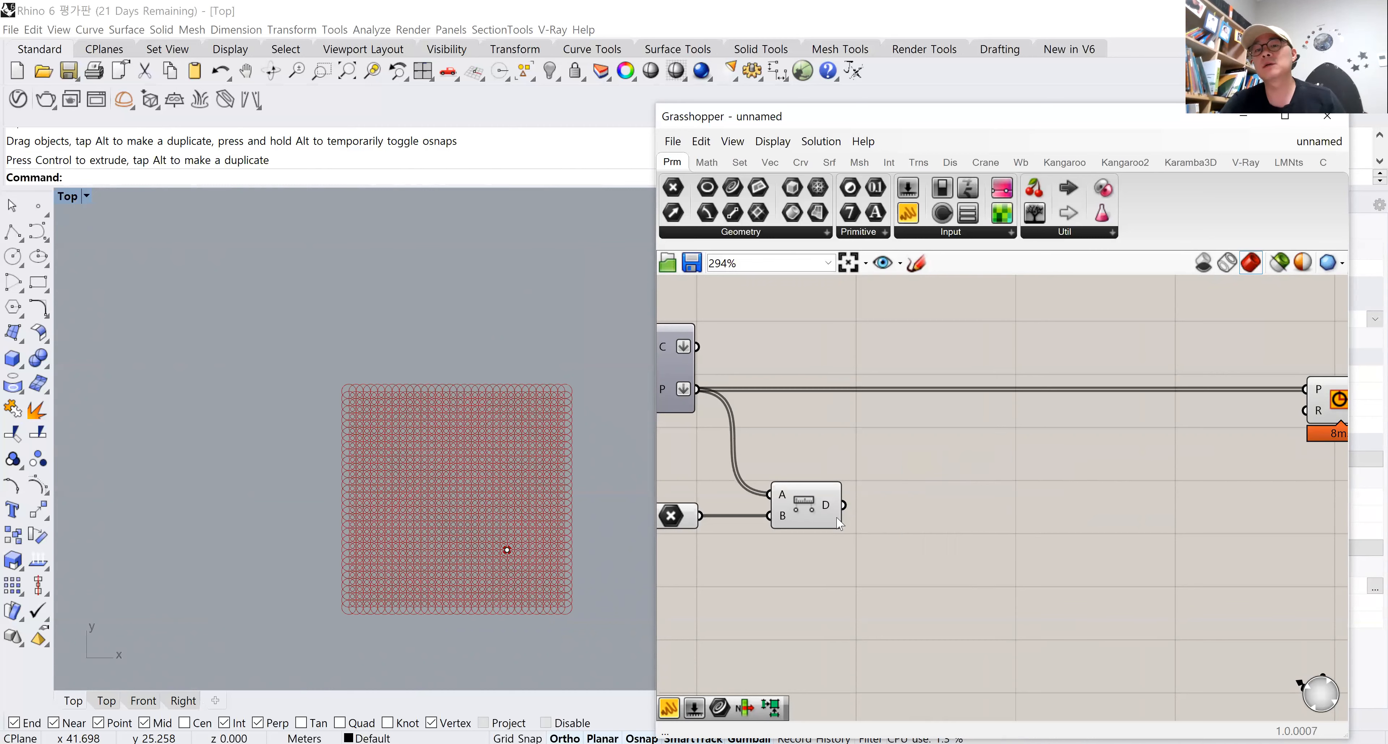
# Add a Bounds component, connect the Distance output to its N input, and align it level with the Distance component.
pyautogui.doubleClick(985, 544)
pyautogui.write('bou')
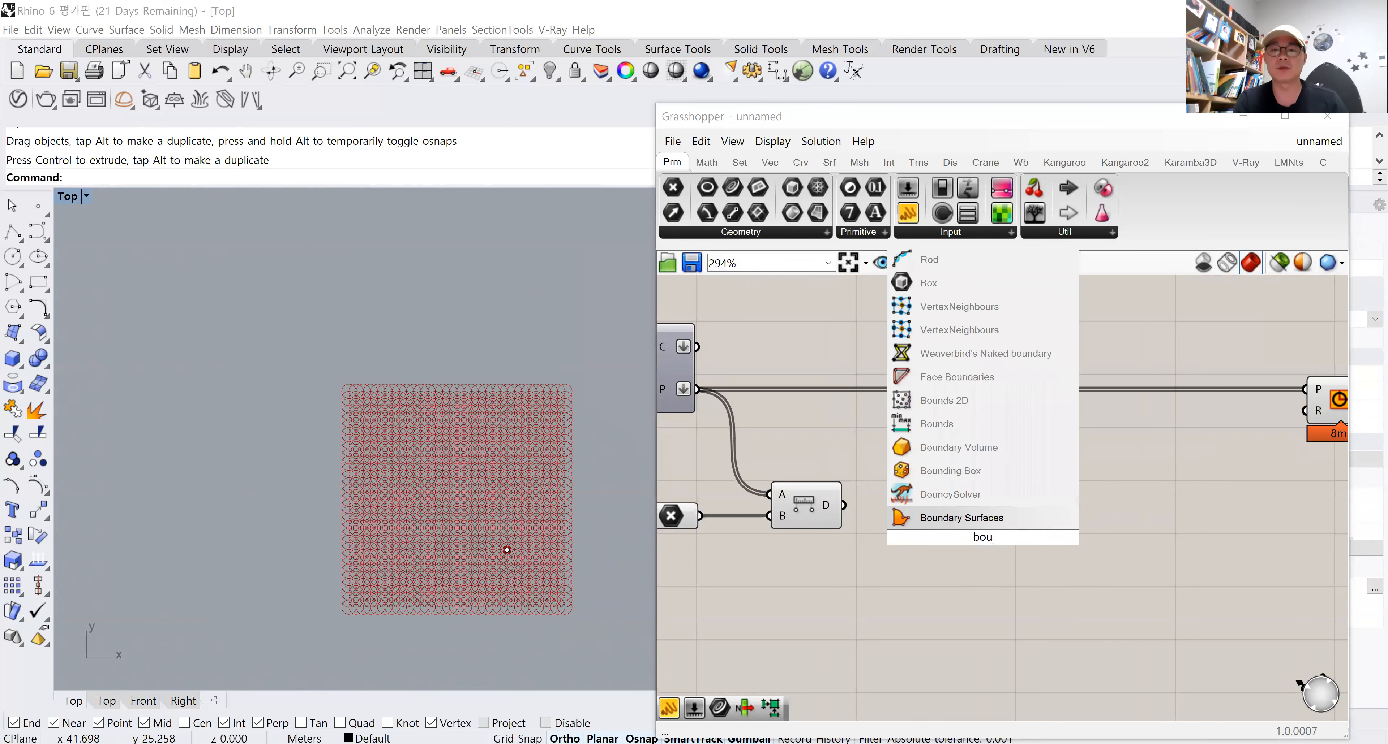
pyautogui.write('nds')
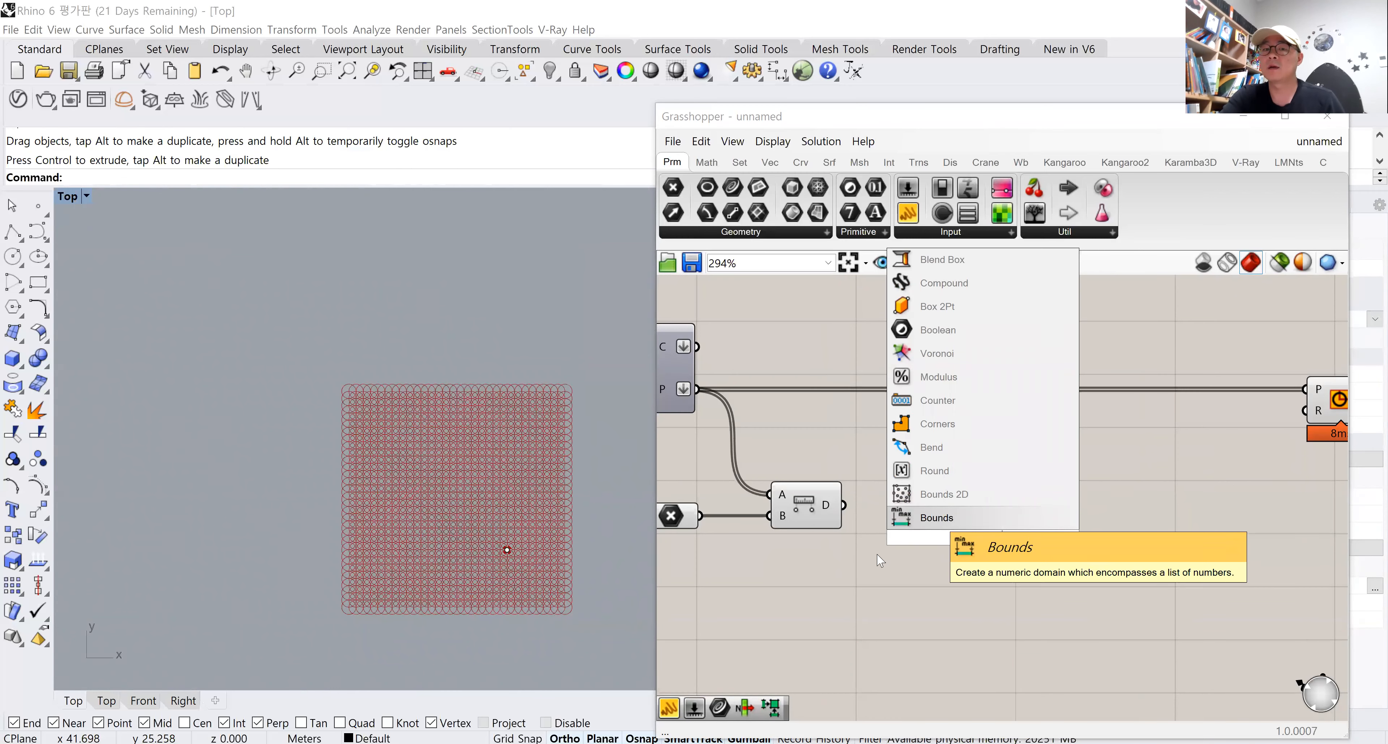
pyautogui.press('Return')
pyautogui.moveTo(843, 506); pyautogui.dragTo(948, 537)
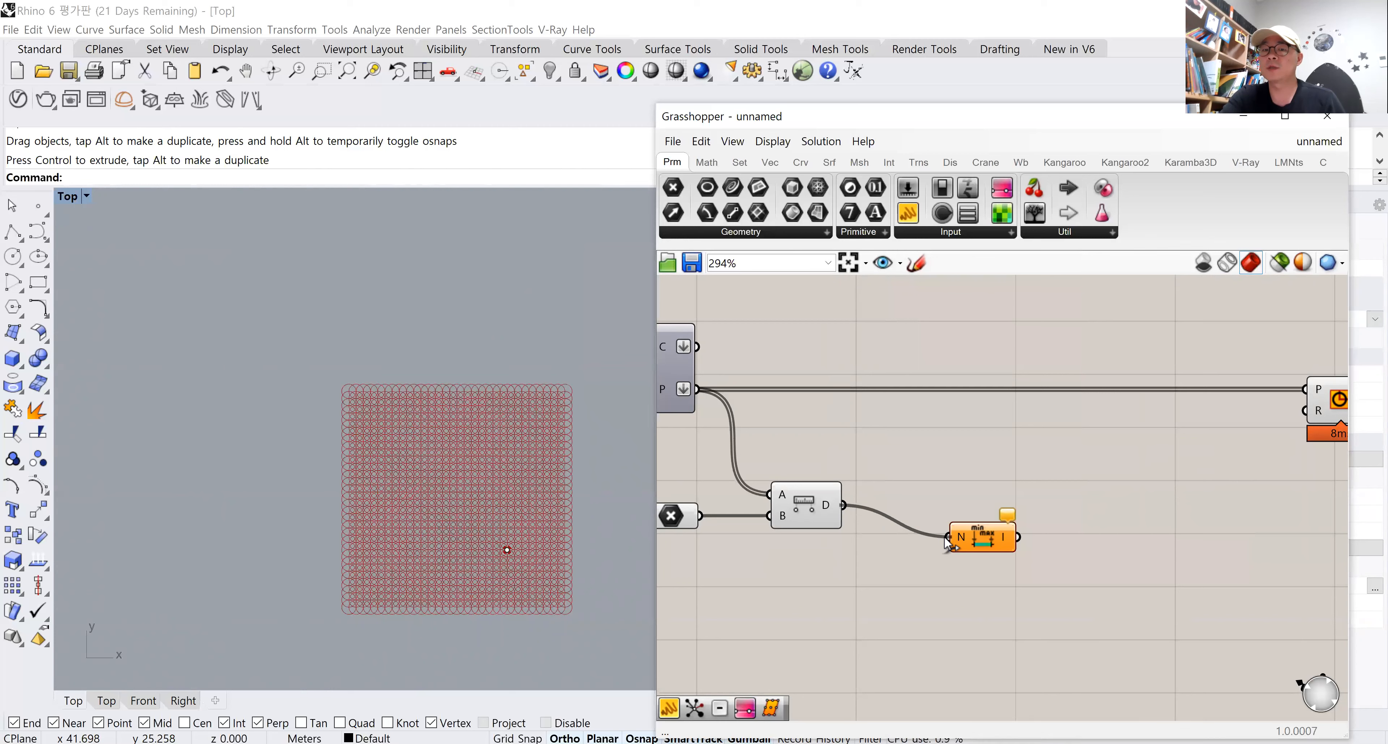
pyautogui.moveTo(945, 538); pyautogui.dragTo(962, 507)
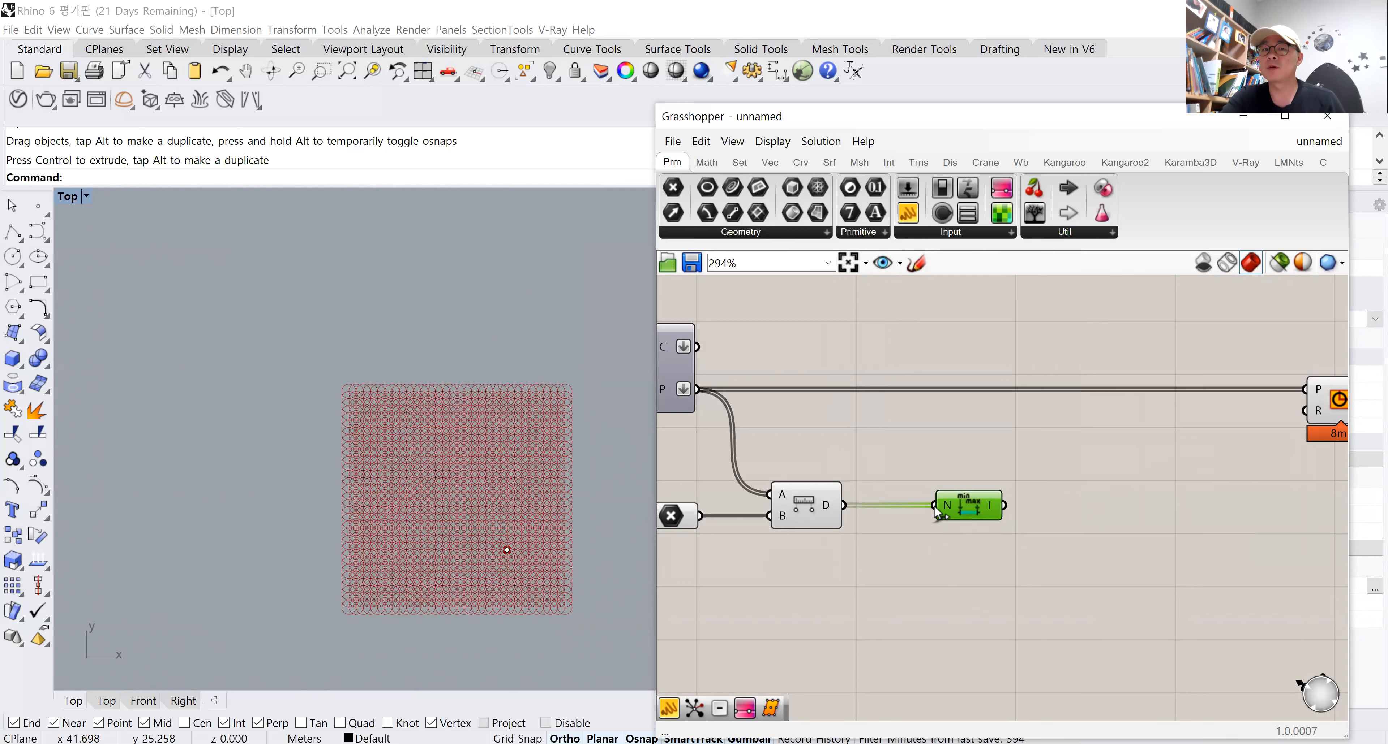
# Add a Panel beside the Bounds component and connect the Bounds output to it.
pyautogui.click(1135, 510)
pyautogui.moveTo(1007, 505); pyautogui.dragTo(1045, 511)
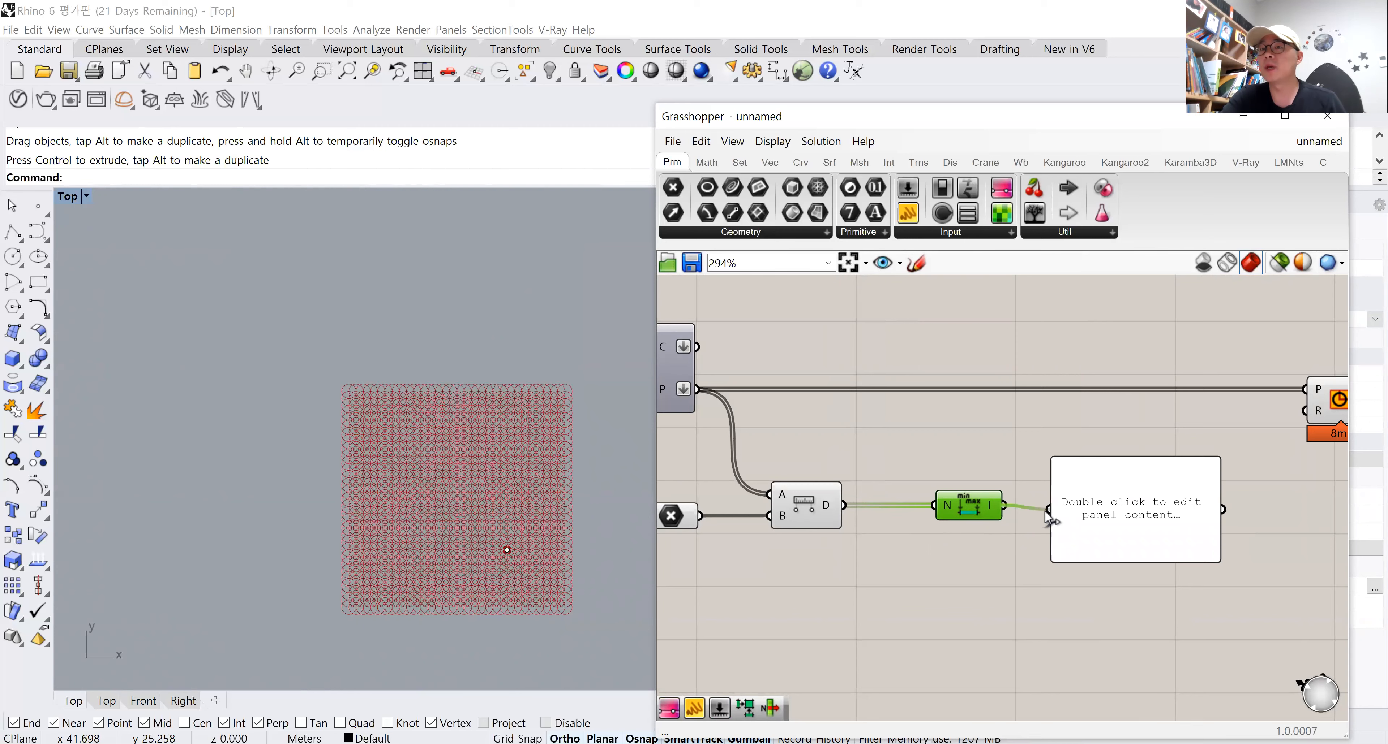
# Line the panel up with the Bounds component and shift Bounds closer to the Distance component.
pyautogui.moveTo(1142, 526); pyautogui.dragTo(1124, 522)
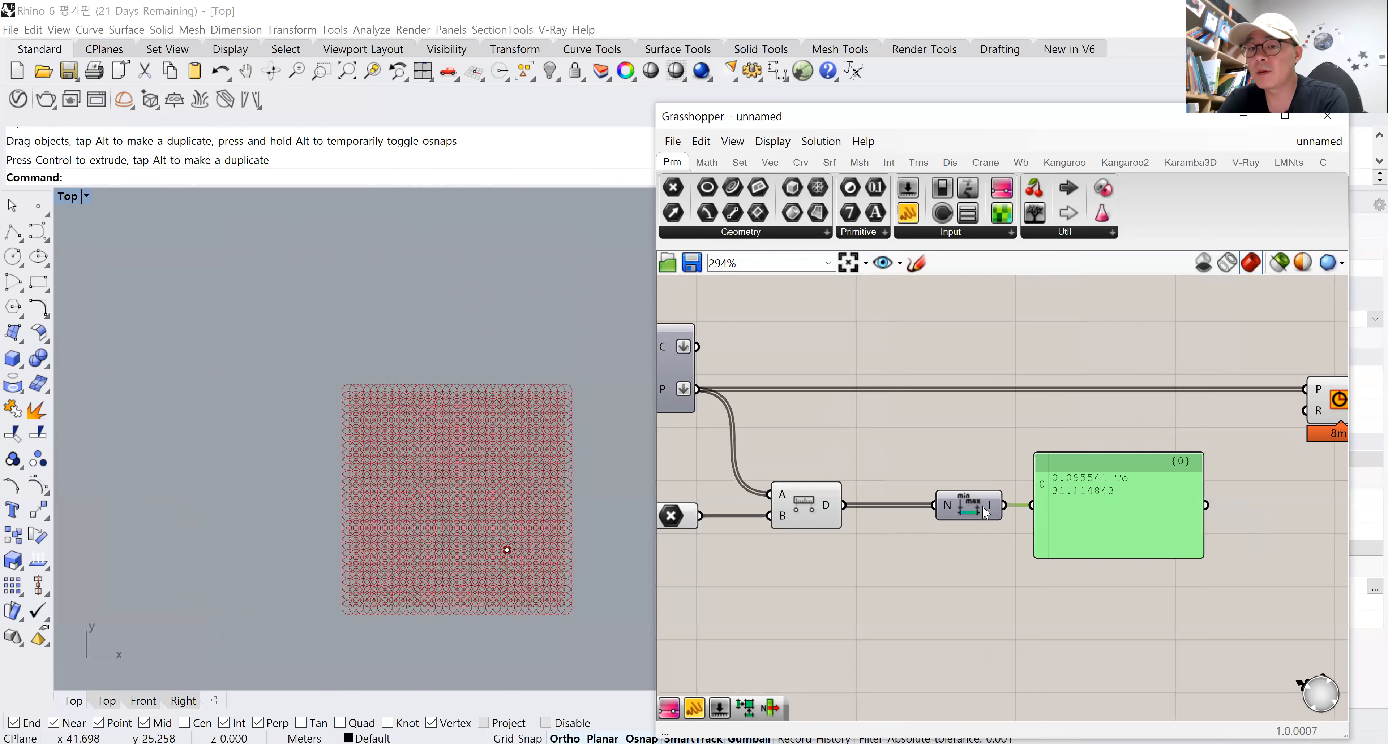
pyautogui.moveTo(982, 506); pyautogui.dragTo(945, 507)
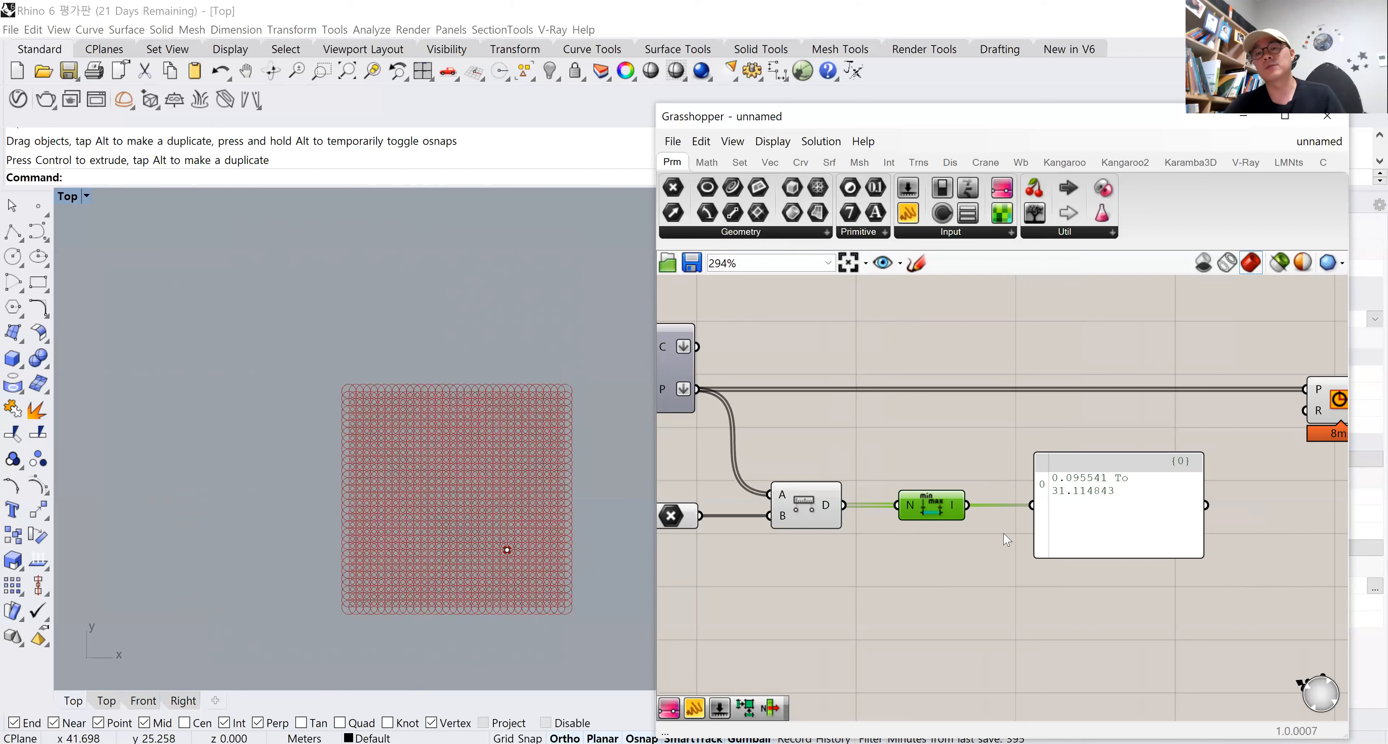
# Read the end value of the Bounds domain with a temporary Deconstruct Domain component and the panel, and delete both.
pyautogui.click(958, 596)
pyautogui.doubleClick(957, 590)
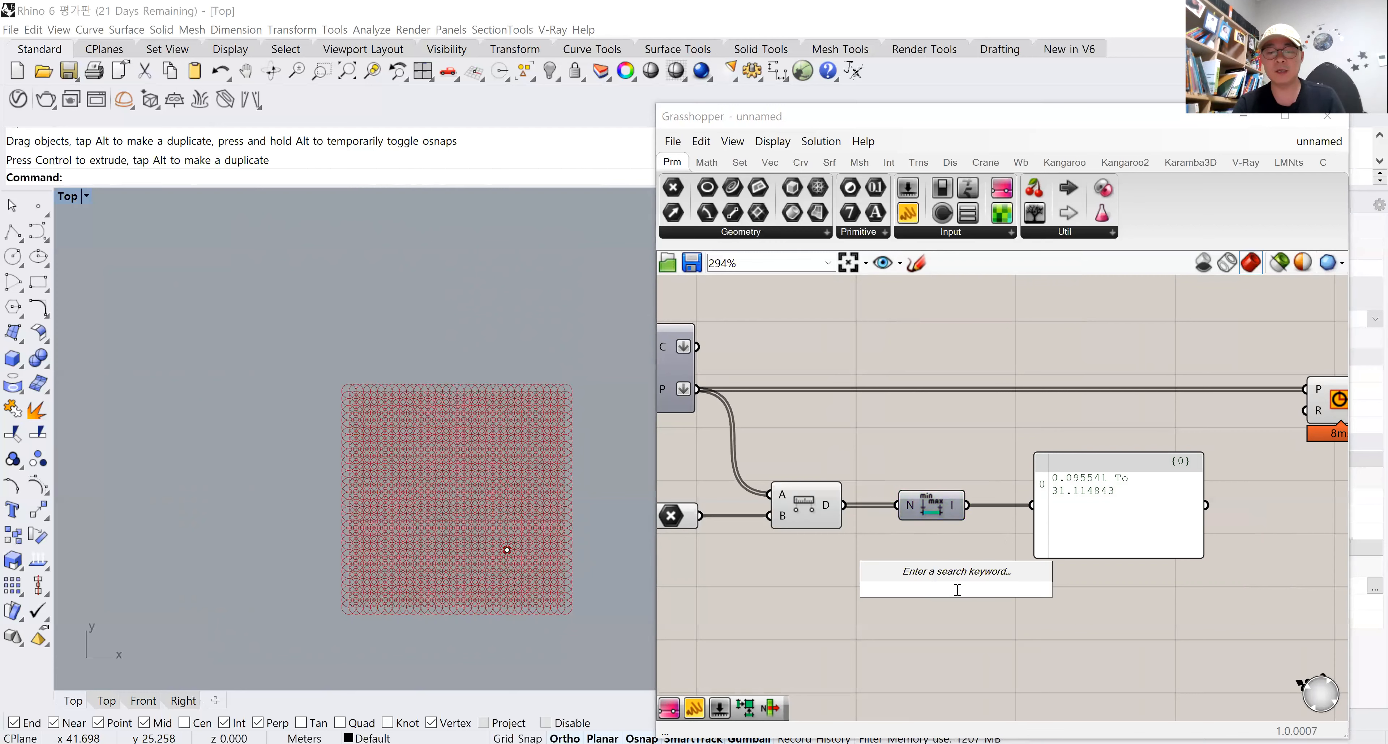
pyautogui.write('decon')
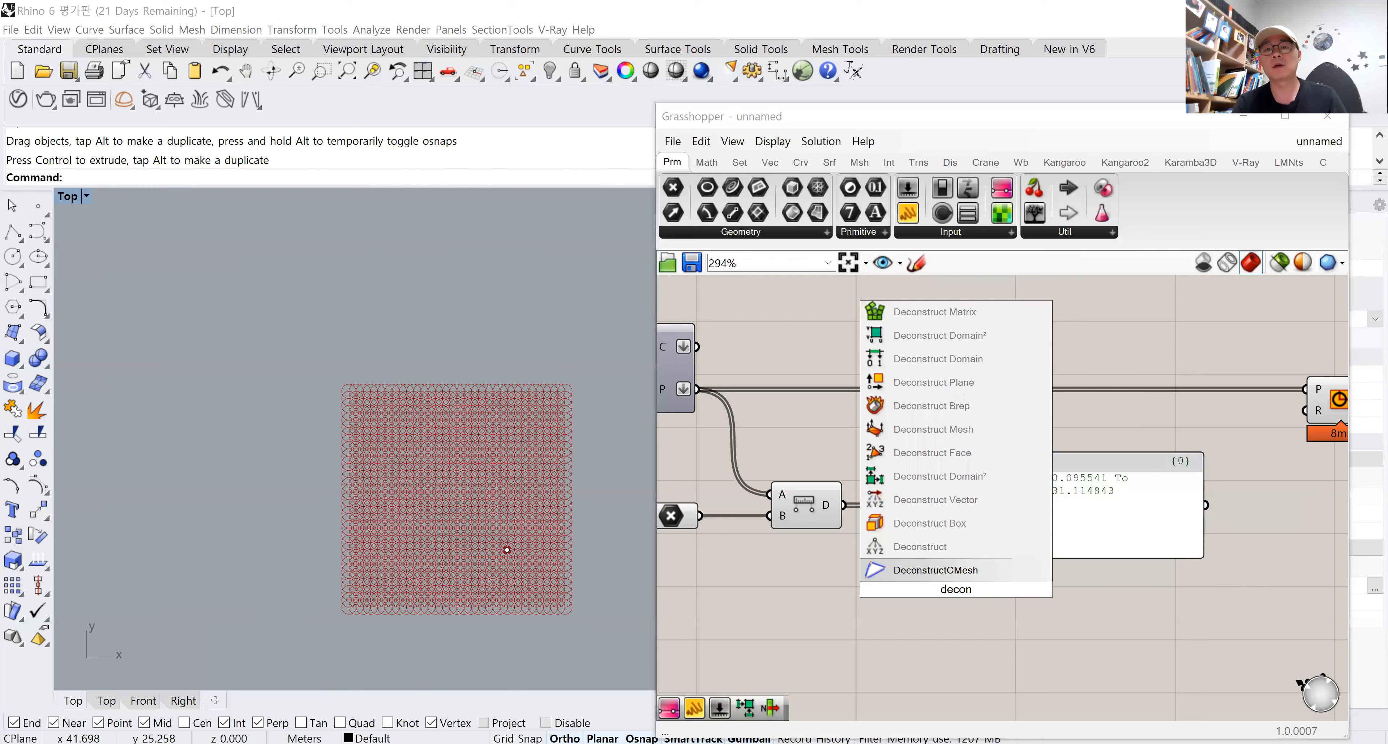
pyautogui.write('struct')
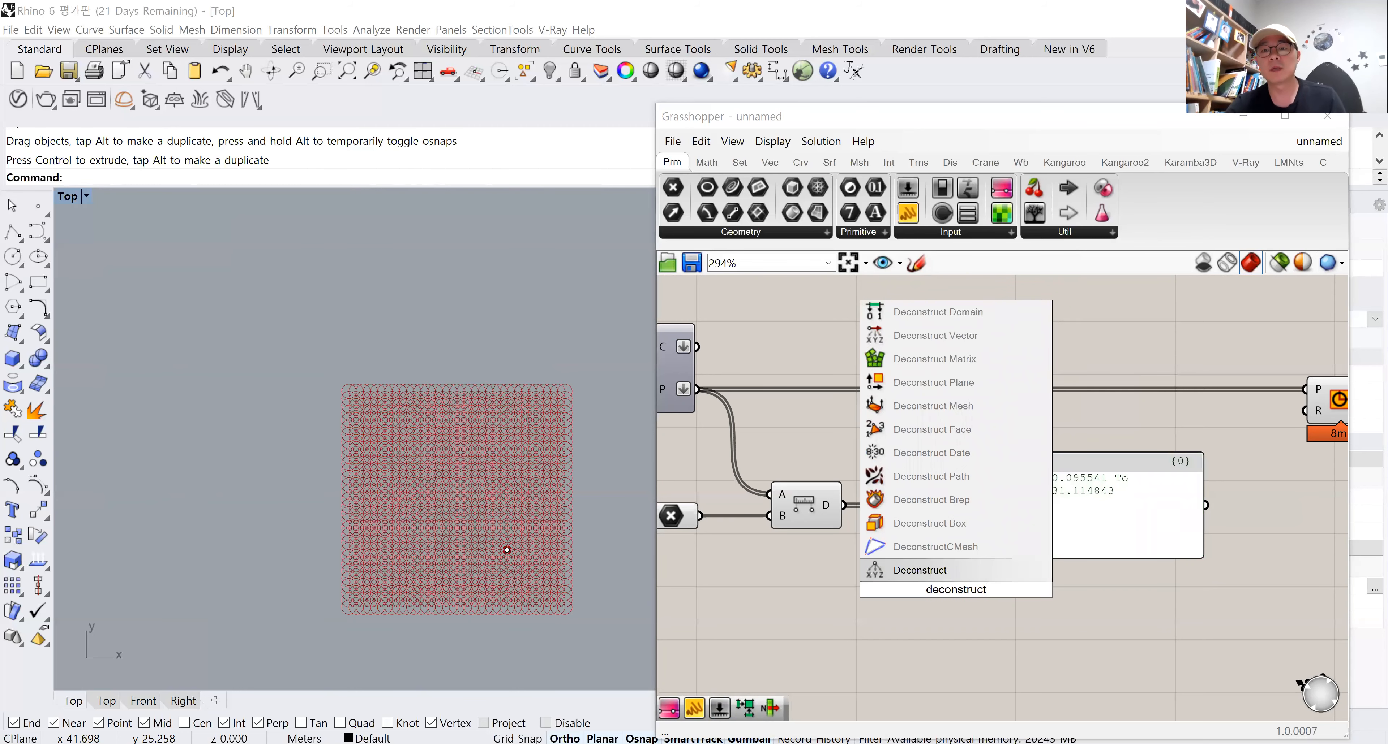
pyautogui.click(965, 322)
pyautogui.moveTo(911, 591); pyautogui.dragTo(1050, 558)
pyautogui.moveTo(947, 601); pyautogui.dragTo(1165, 522)
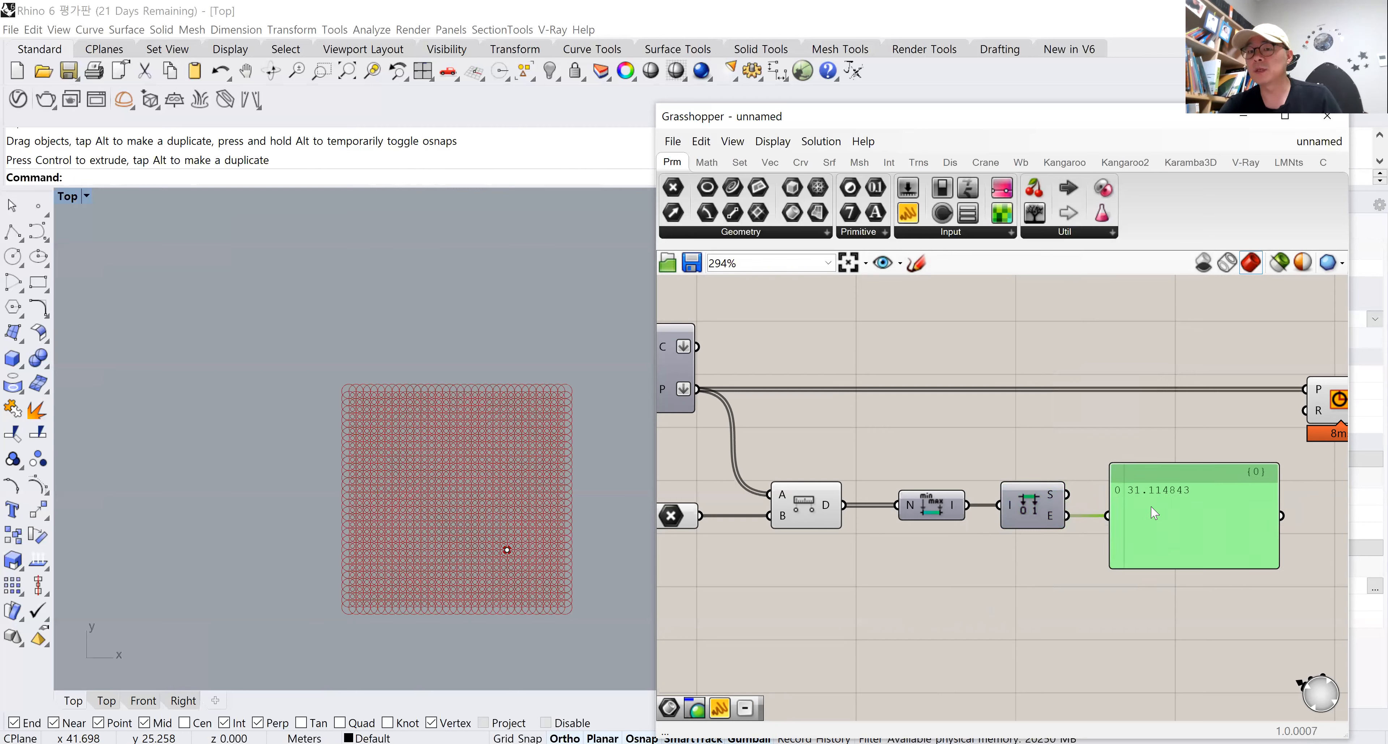
pyautogui.moveTo(1129, 601); pyautogui.dragTo(1018, 465)
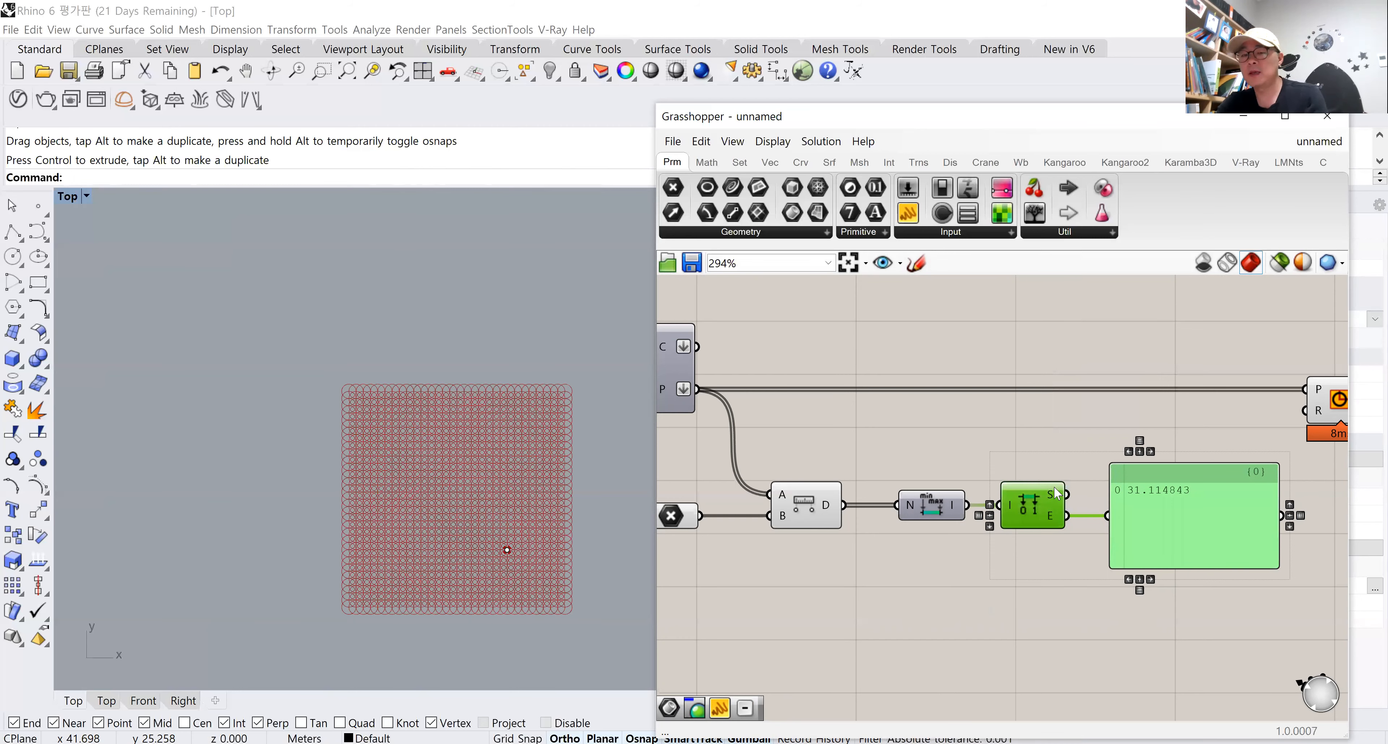
pyautogui.press('Delete')
# Shift Bounds slightly away from Distance and connect its output to a new panel beside it.
pyautogui.moveTo(940, 508); pyautogui.dragTo(951, 508)
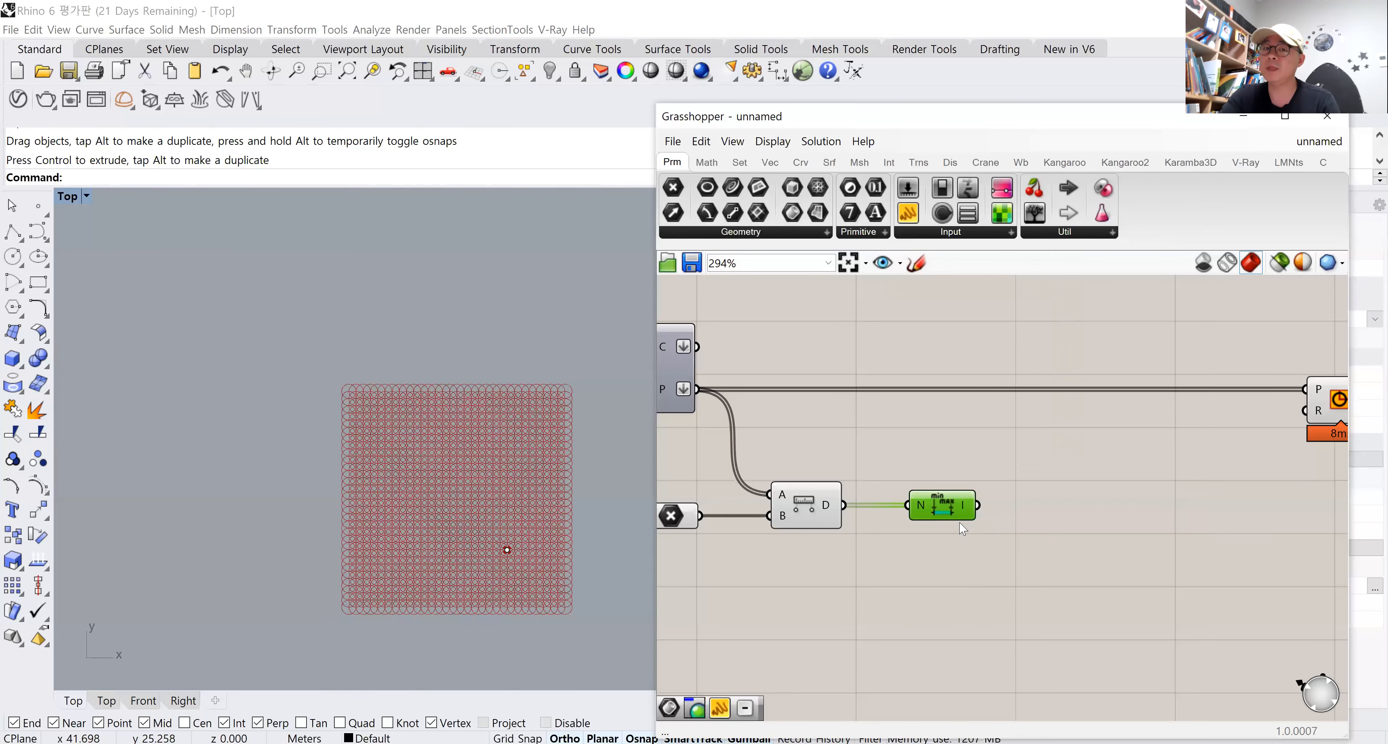
pyautogui.click(1074, 508)
pyautogui.moveTo(979, 506); pyautogui.dragTo(1053, 512)
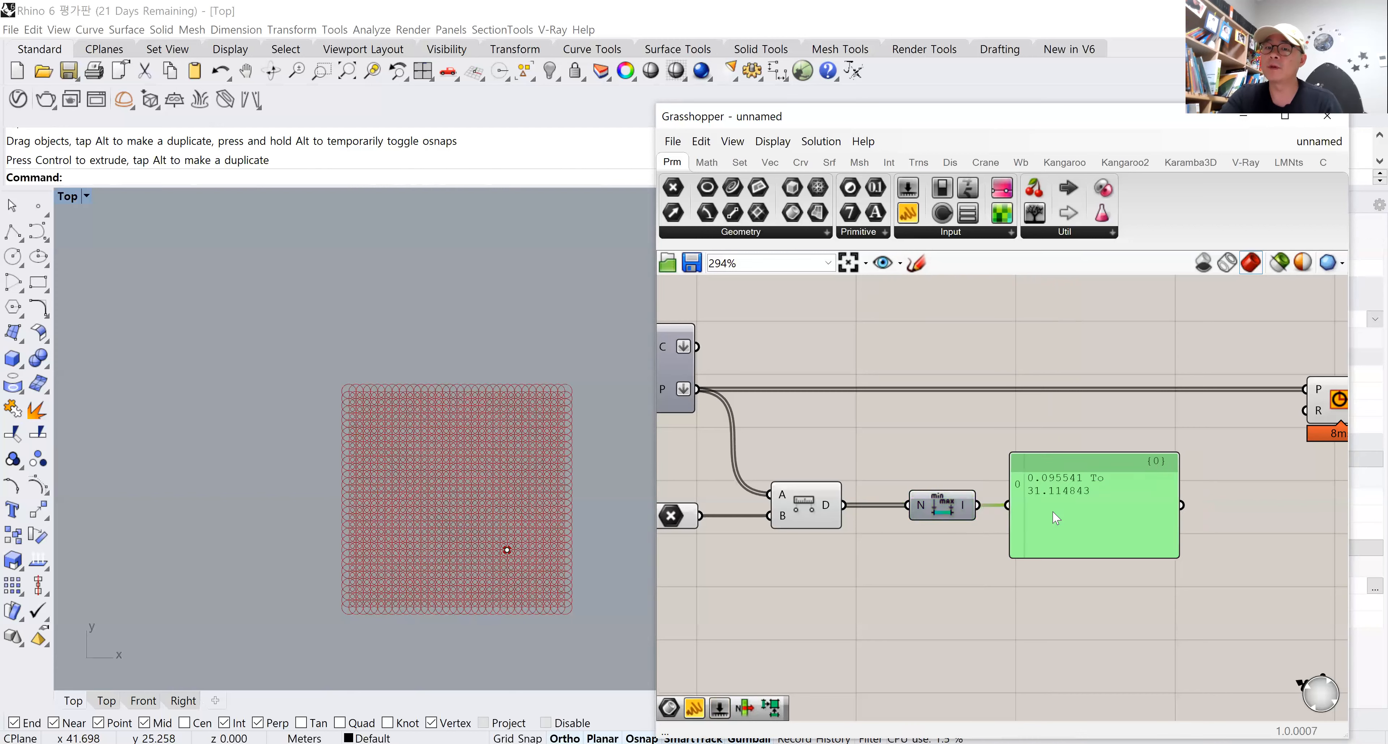
# Add a second panel beneath the Bounds panel and enter the target domain "0.5 to 5" in it.
pyautogui.moveTo(913, 220); pyautogui.dragTo(1068, 621)
pyautogui.click(1082, 628)
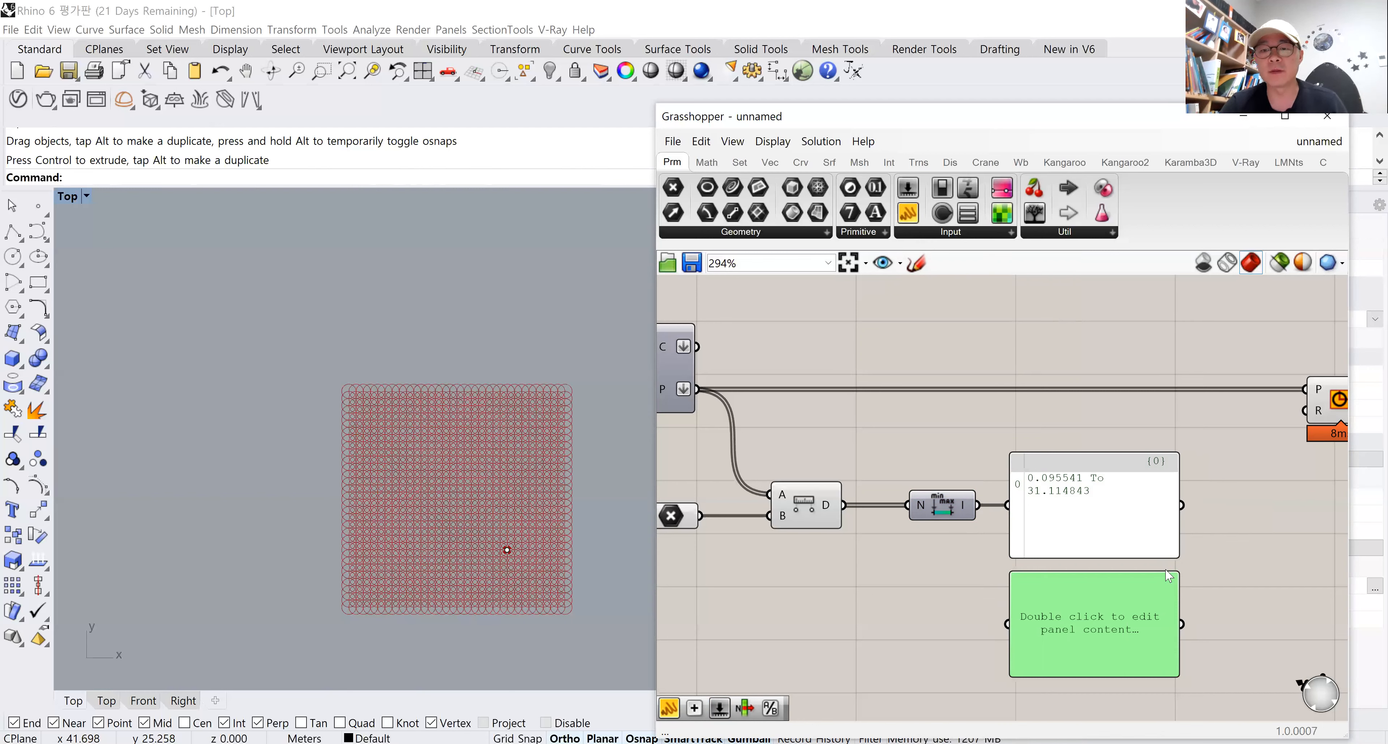
pyautogui.doubleClick(1086, 638)
pyautogui.write('0')
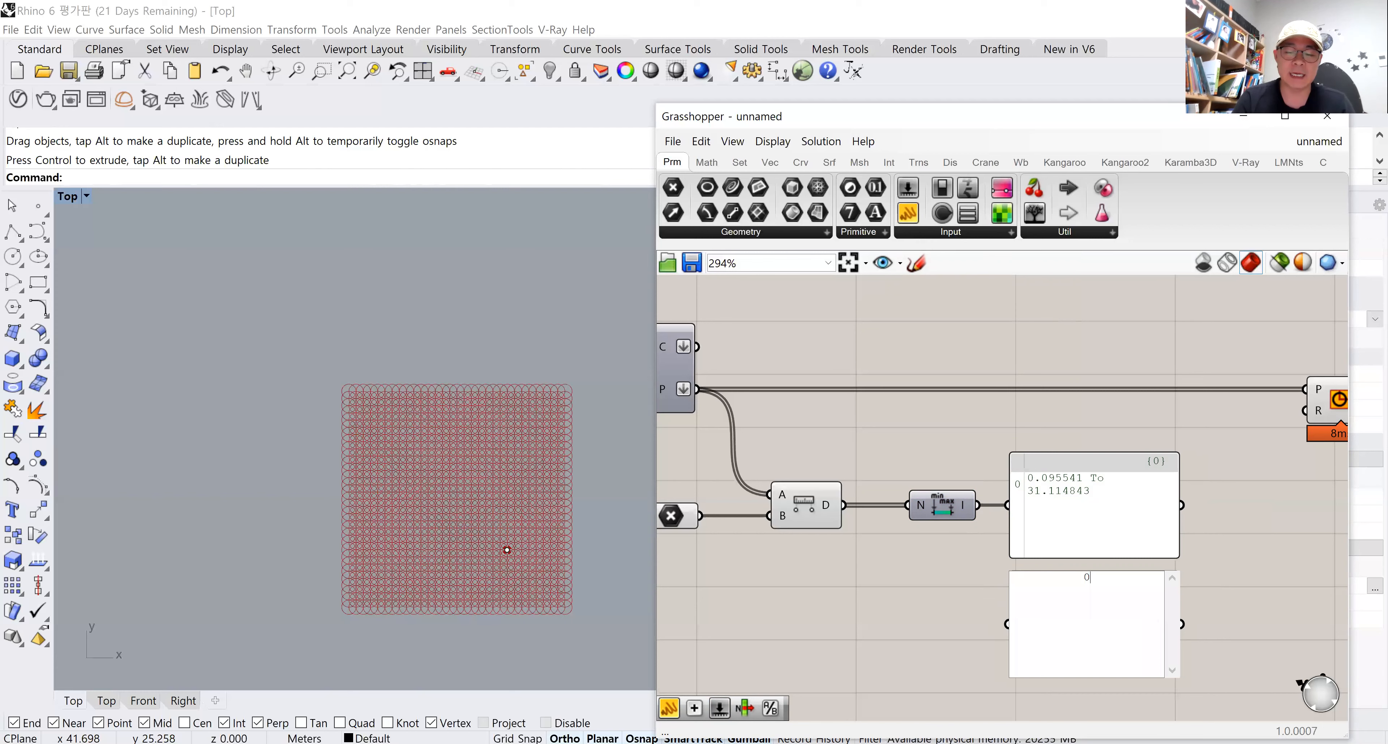
pyautogui.write('to ')
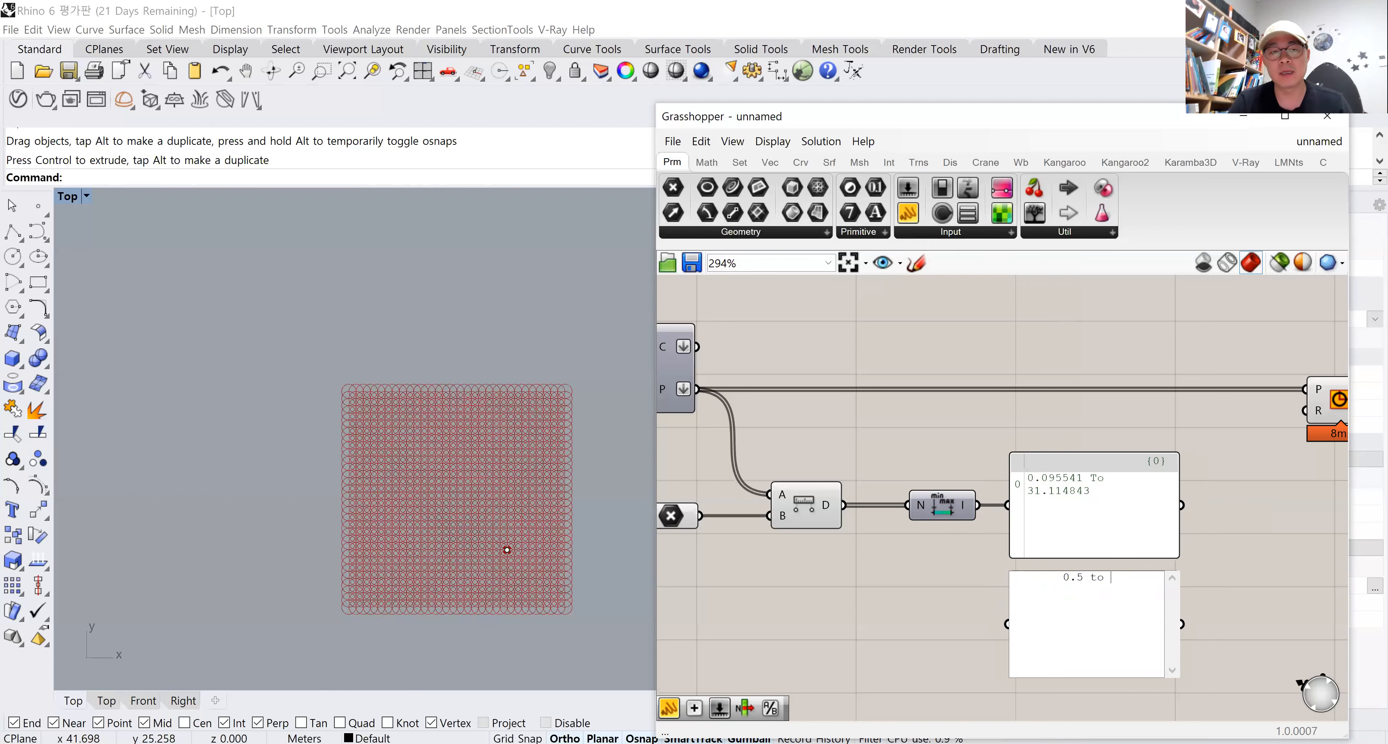
pyautogui.write('5')
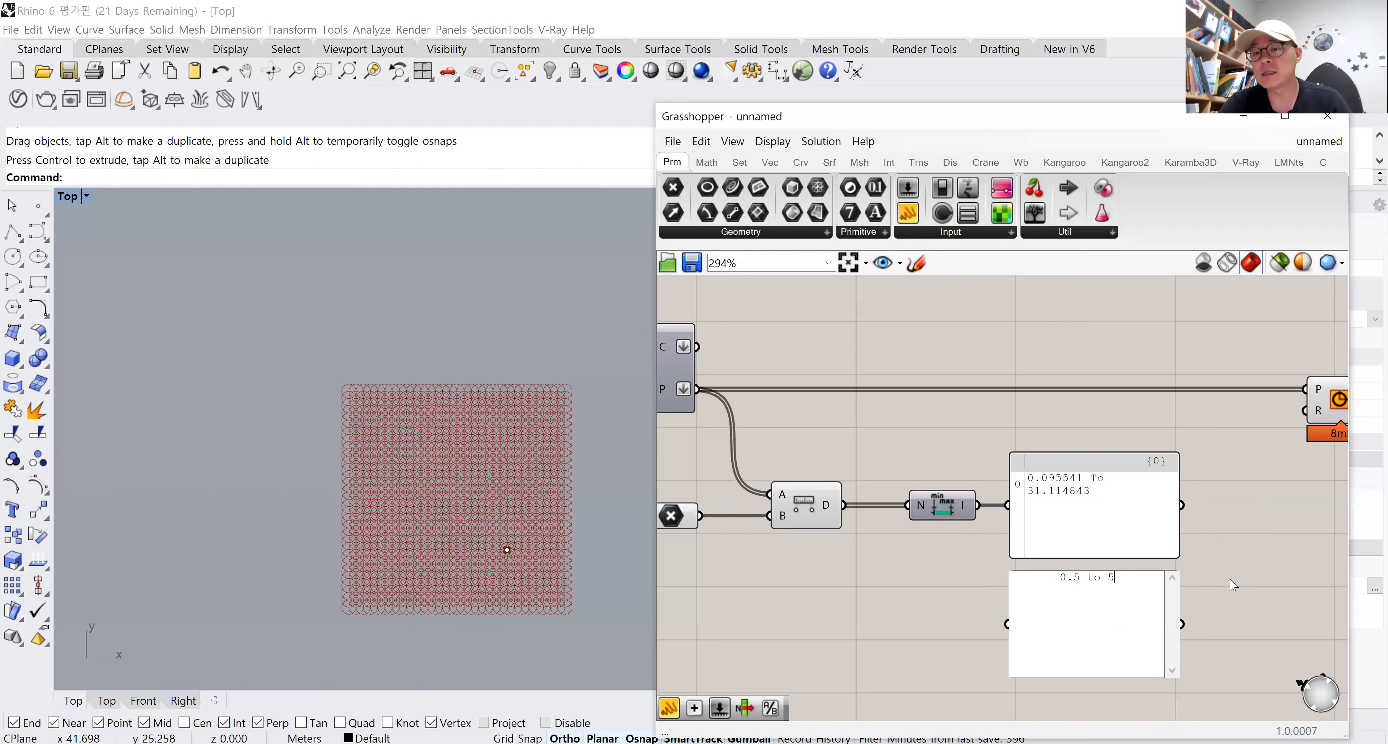
pyautogui.click(1208, 612)
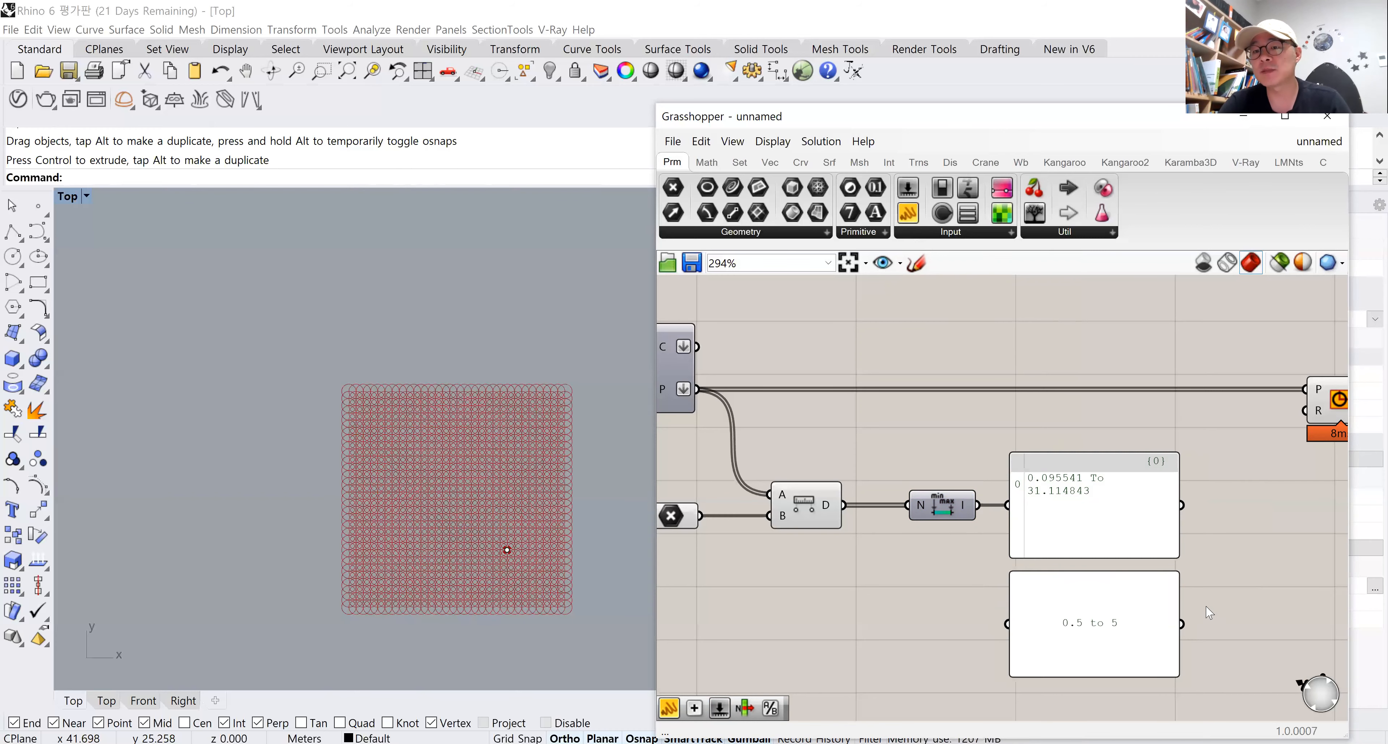
# Add a Remap Numbers component beside the panels and connect the Distance output to its V input.
pyautogui.moveTo(1206, 619); pyautogui.dragTo(1084, 591, button='right')
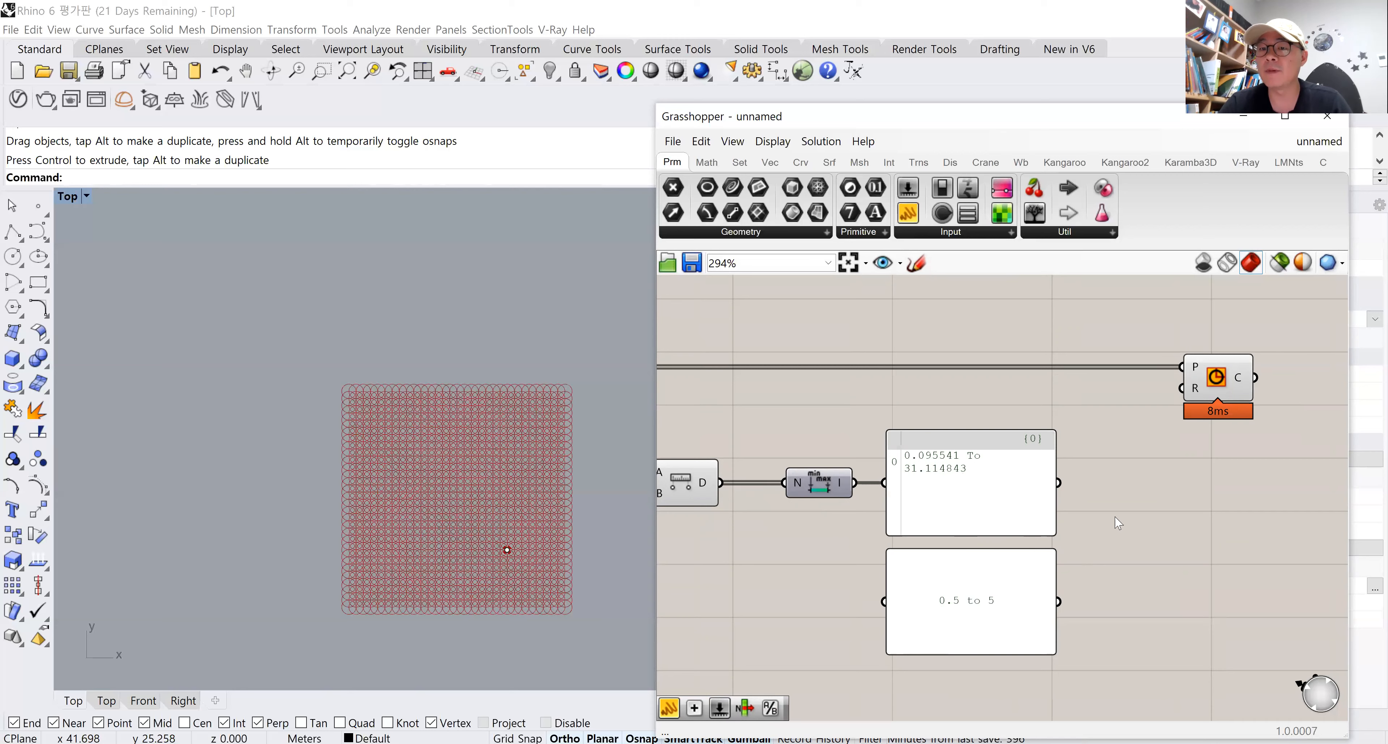
pyautogui.doubleClick(1126, 515)
pyautogui.write('remap')
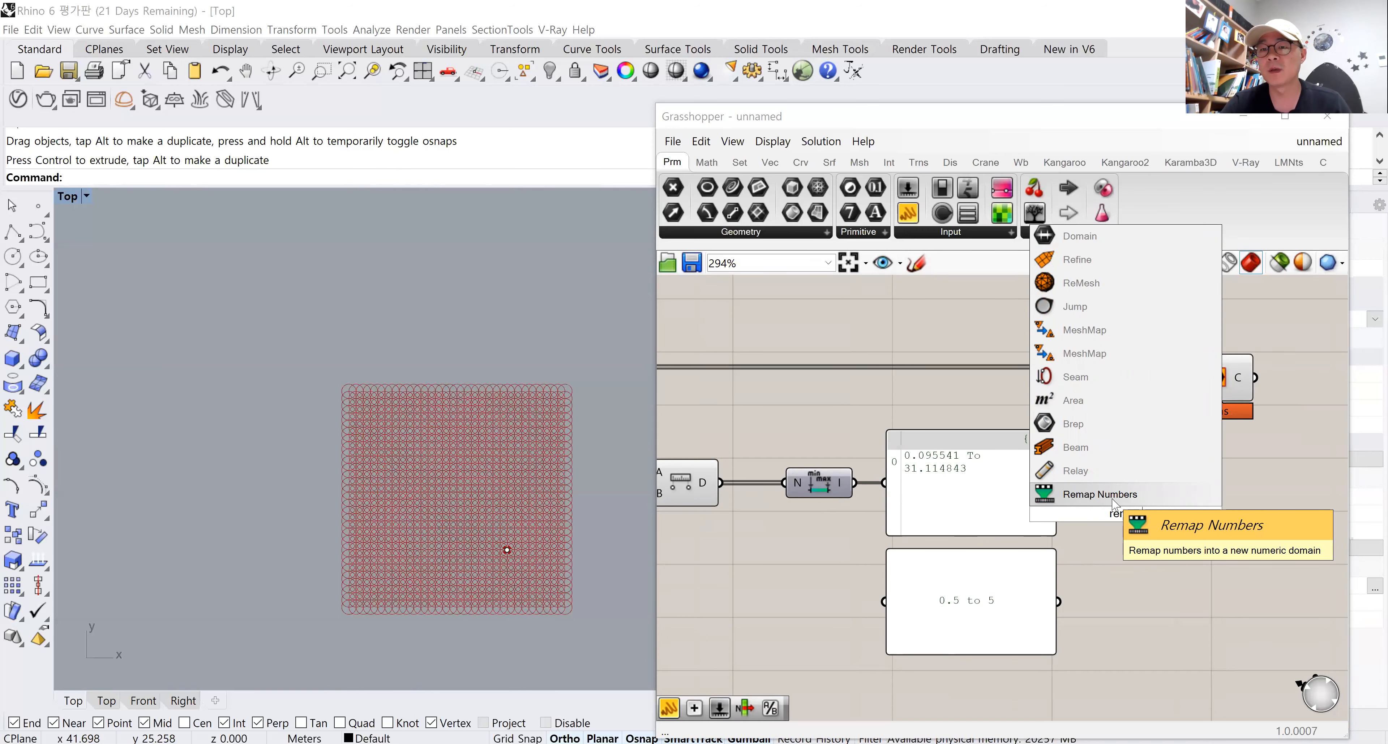
pyautogui.click(1112, 494)
pyautogui.moveTo(1118, 509); pyautogui.dragTo(1181, 515)
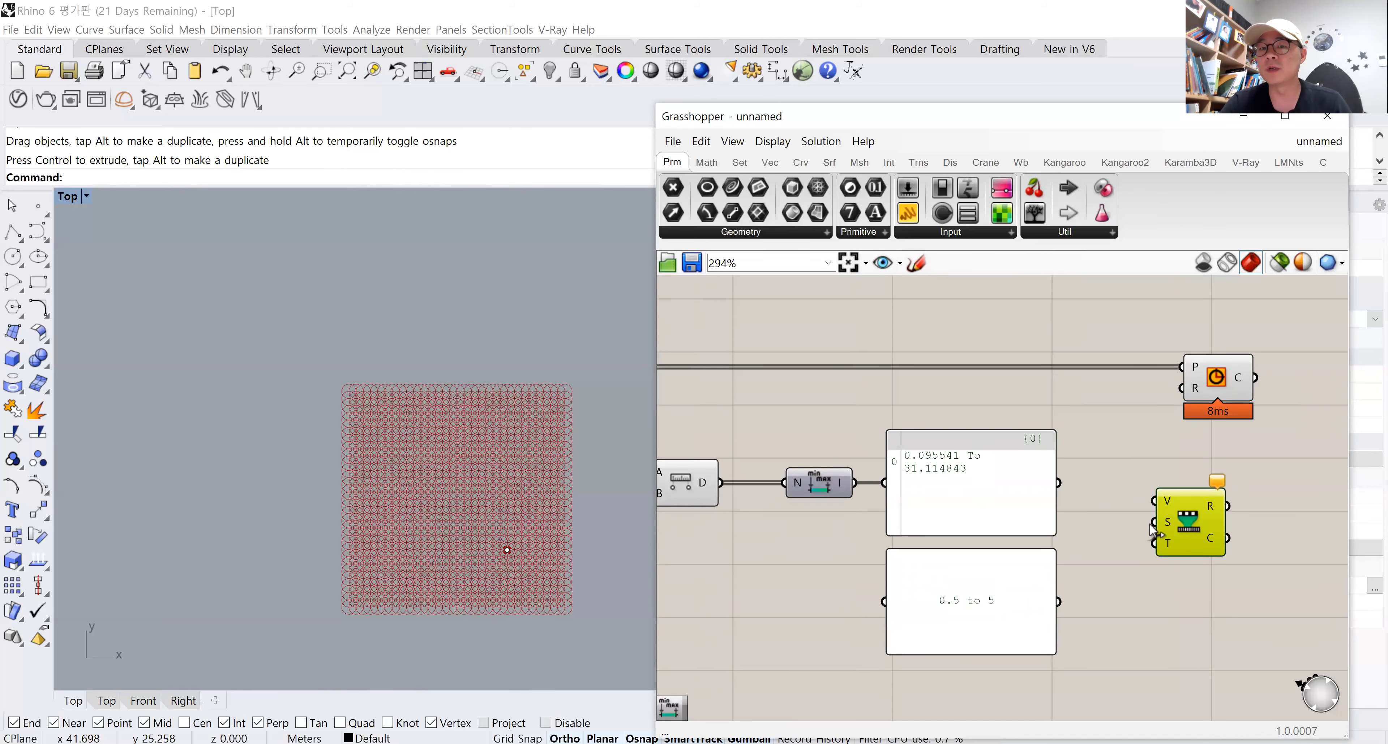
pyautogui.scroll(-2, 1014, 501)
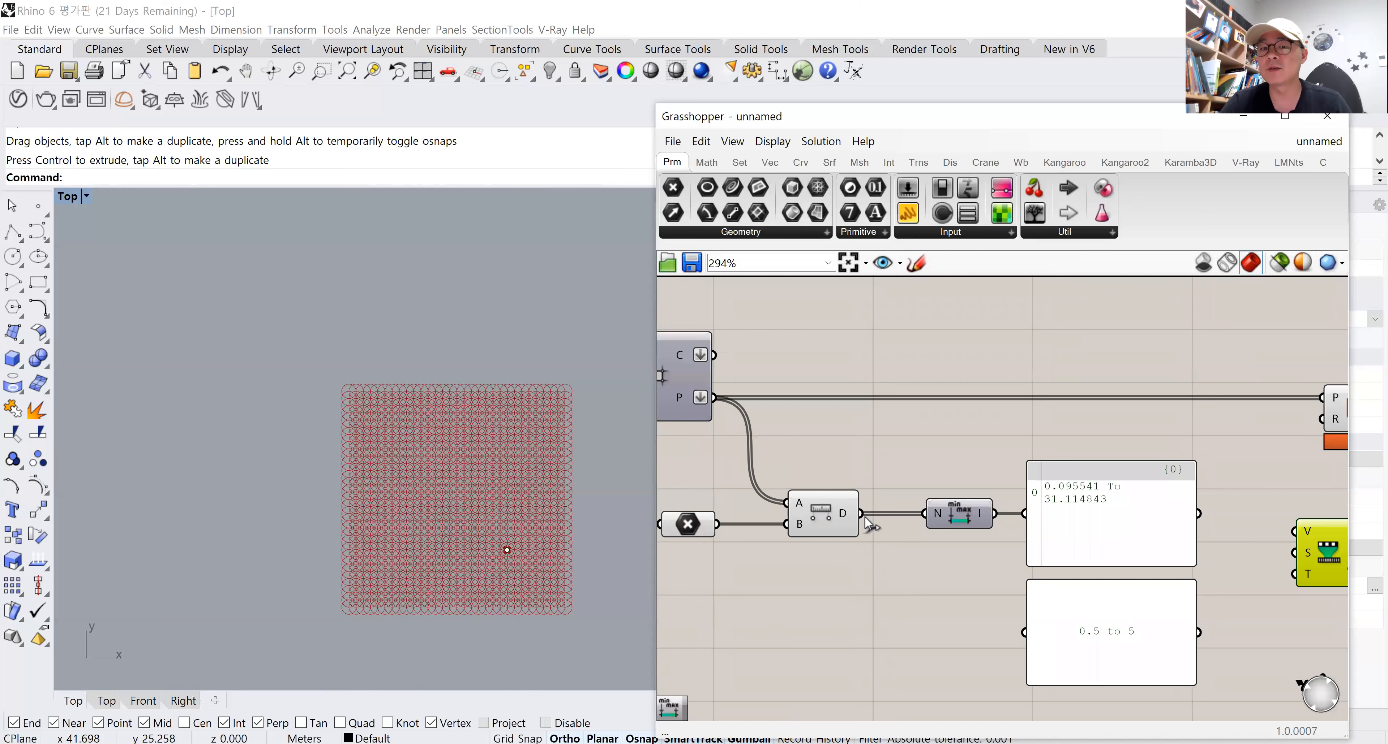
pyautogui.moveTo(862, 515); pyautogui.dragTo(1180, 529)
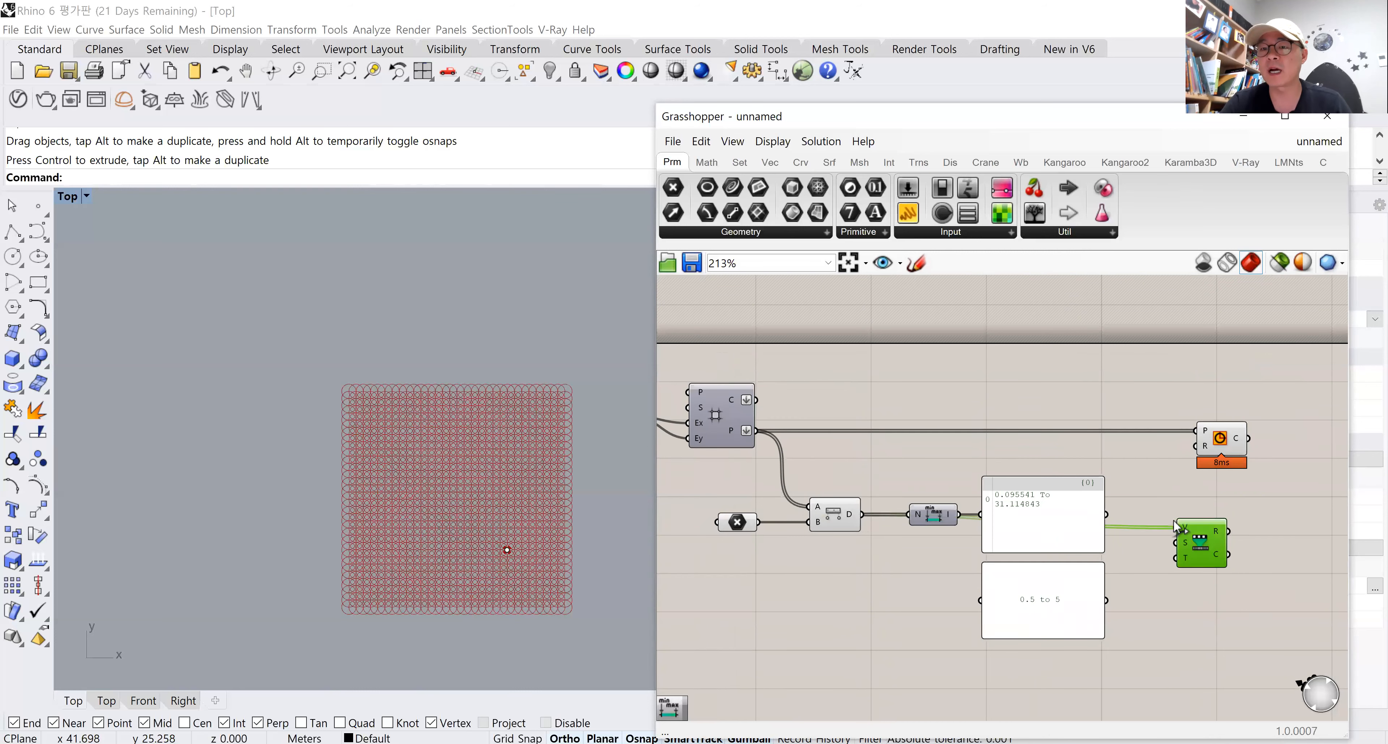
# Move the circle component higher on the canvas and place Remap Numbers above the two panels.
pyautogui.moveTo(1090, 448); pyautogui.dragTo(1005, 431)
pyautogui.moveTo(1215, 439); pyautogui.dragTo(1193, 301)
pyautogui.moveTo(995, 429); pyautogui.dragTo(1087, 418)
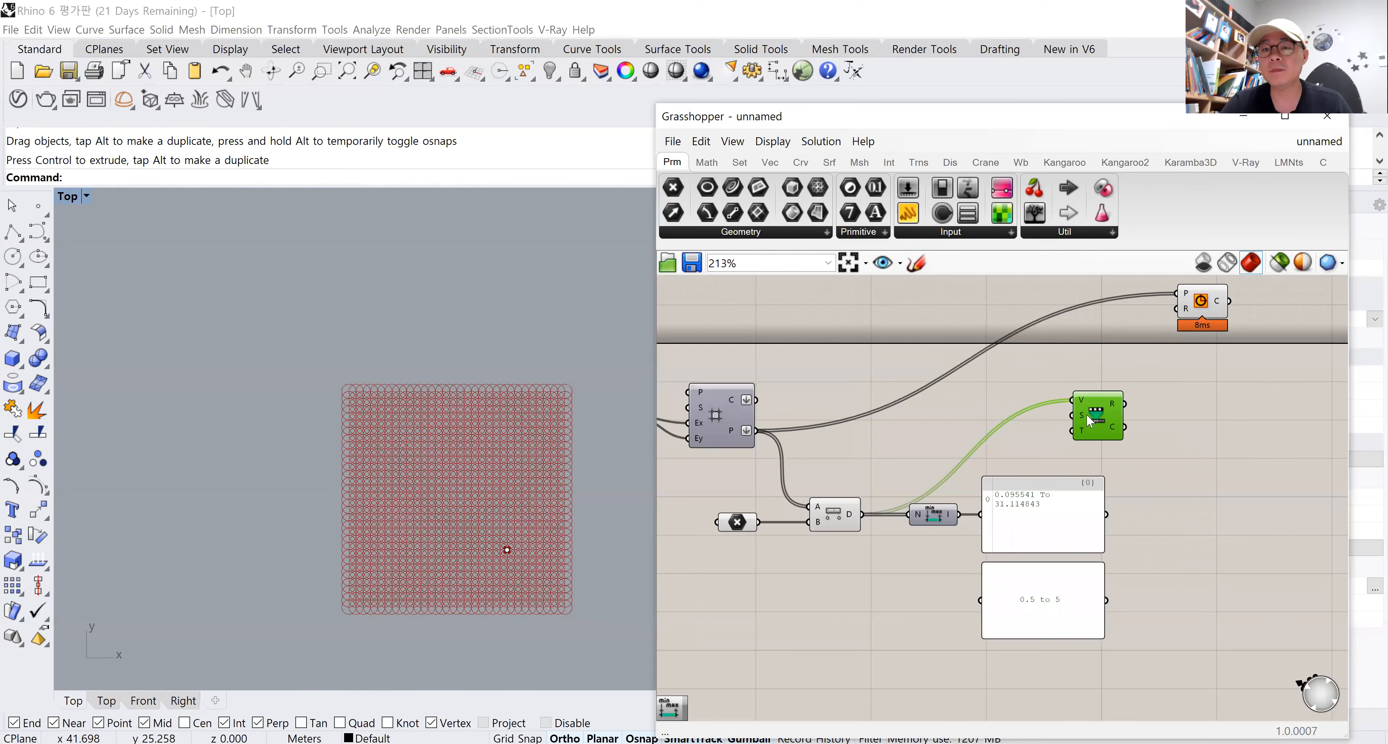
pyautogui.click(1172, 518)
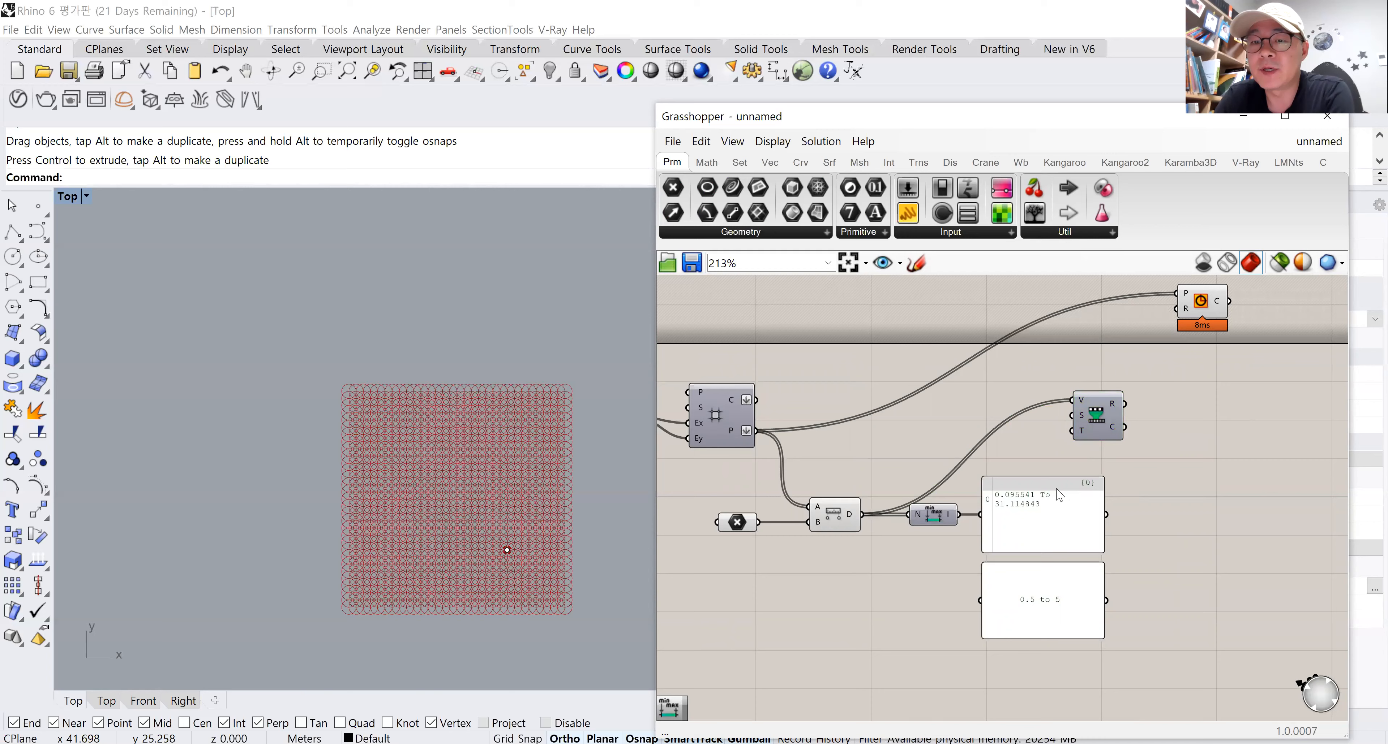
# Connect the Bounds output to the S input of Remap Numbers and the "0.5 to 5" panel to its T input.
pyautogui.scroll(4, 1082, 438)
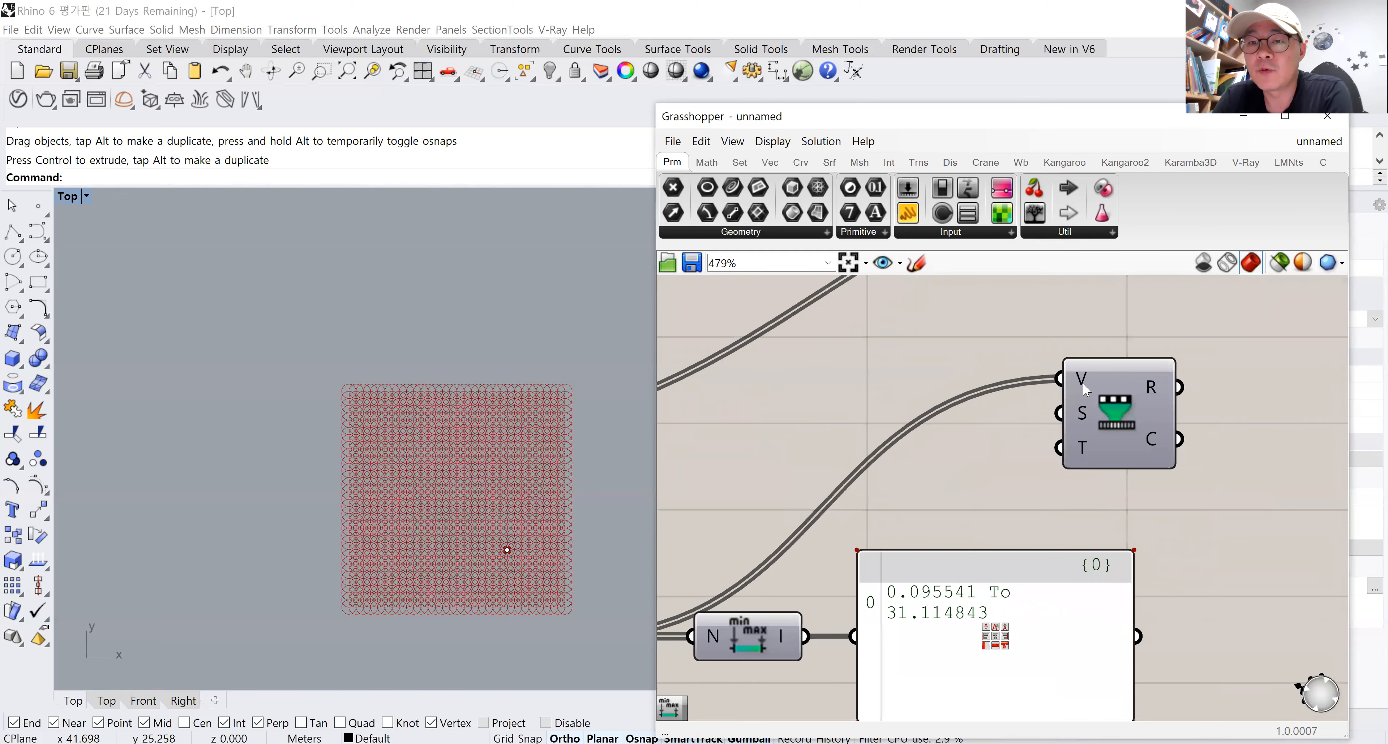
pyautogui.moveTo(1083, 380)
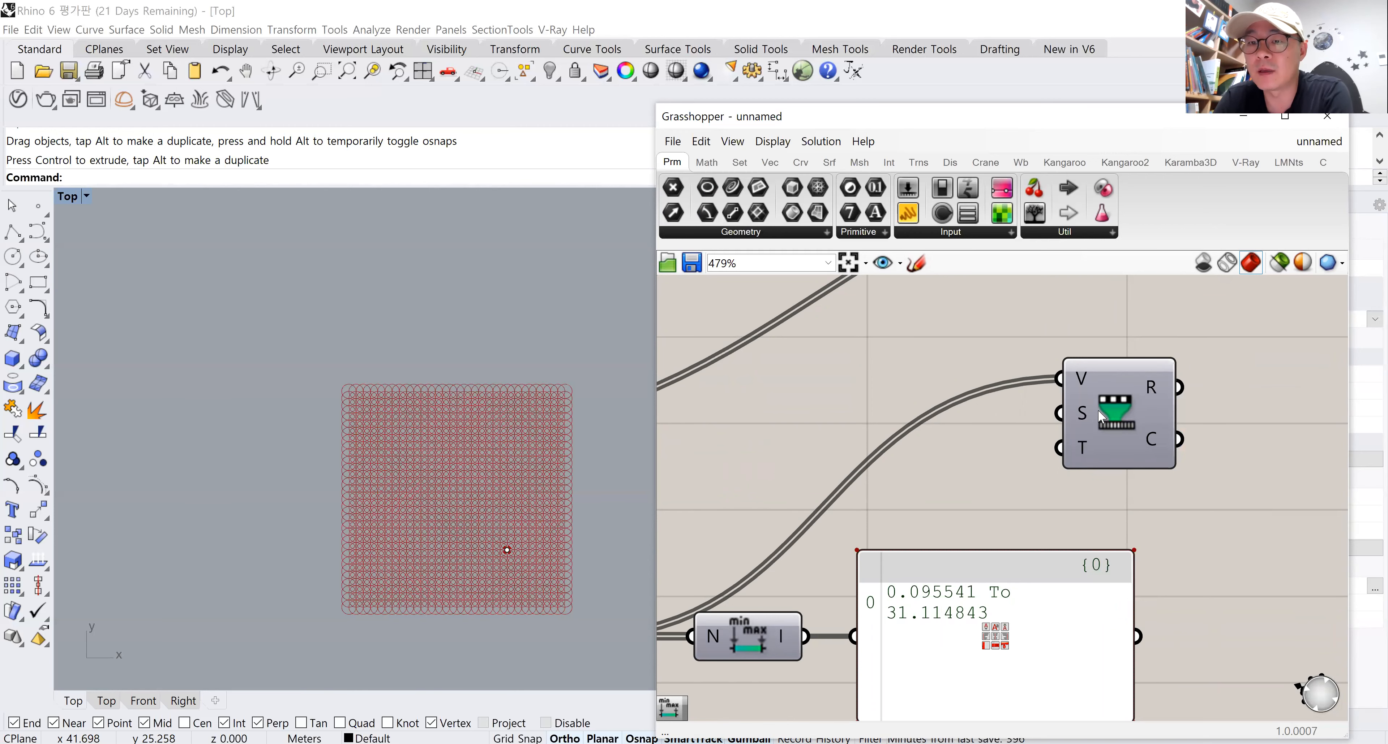
pyautogui.moveTo(1080, 413)
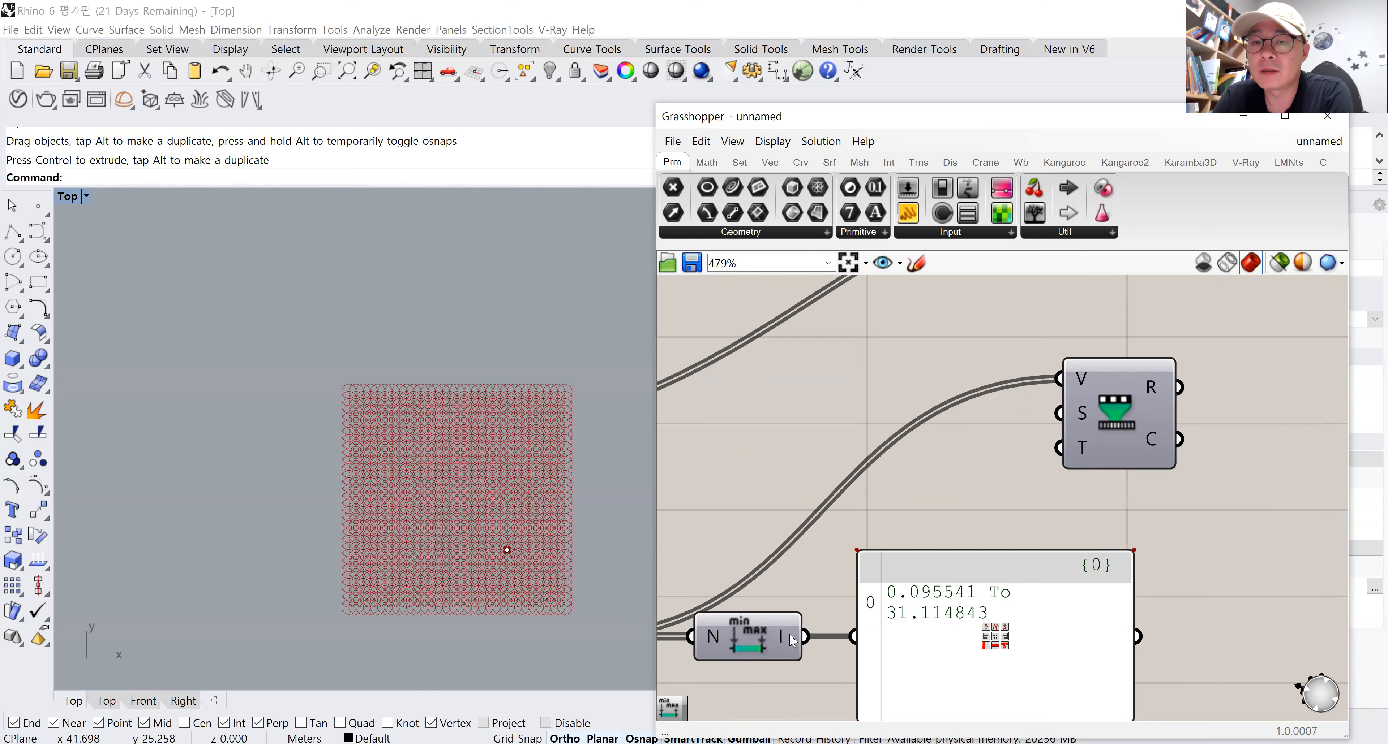
pyautogui.scroll(-3, 792, 641)
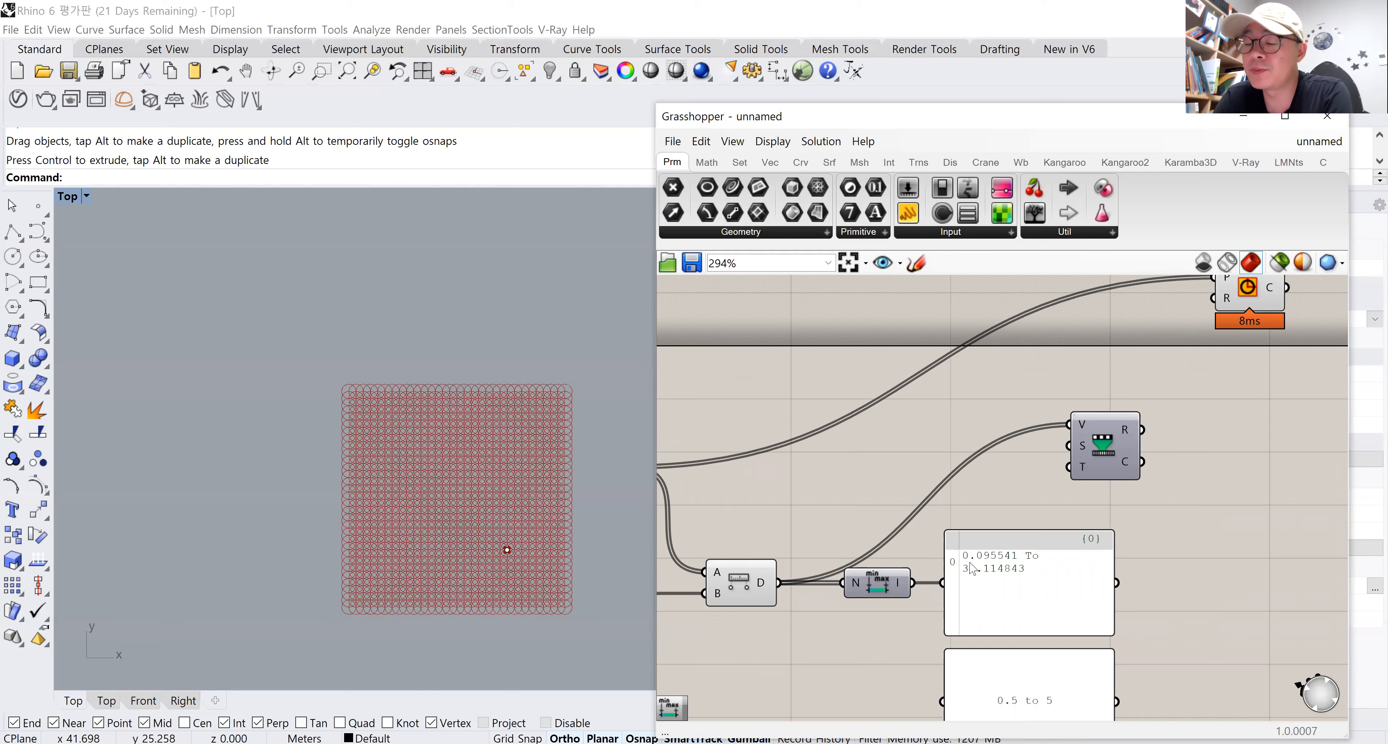
pyautogui.moveTo(912, 583); pyautogui.dragTo(1171, 463)
pyautogui.moveTo(1131, 593); pyautogui.dragTo(1102, 516, button='right')
pyautogui.moveTo(1087, 627); pyautogui.dragTo(1122, 400)
pyautogui.hotkey('ctrl', 'z')
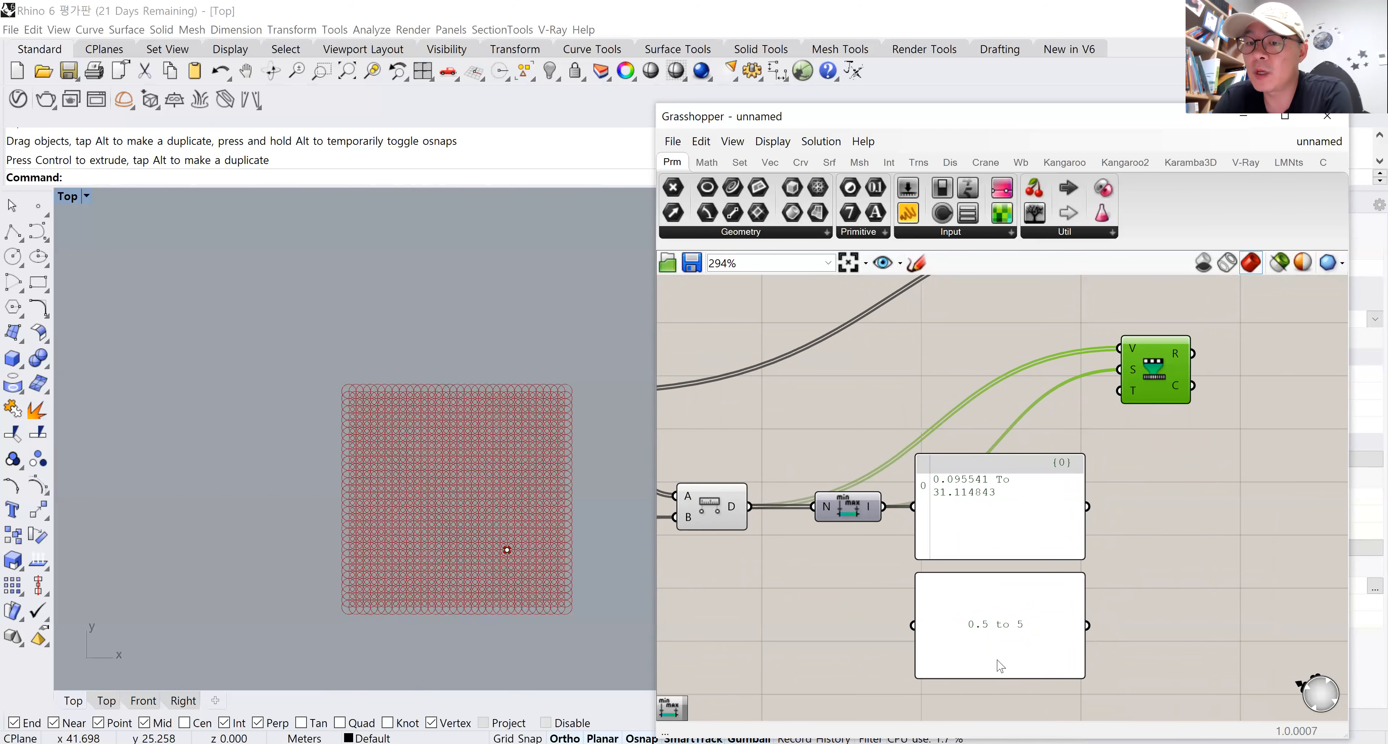
pyautogui.moveTo(1088, 626); pyautogui.dragTo(1121, 394)
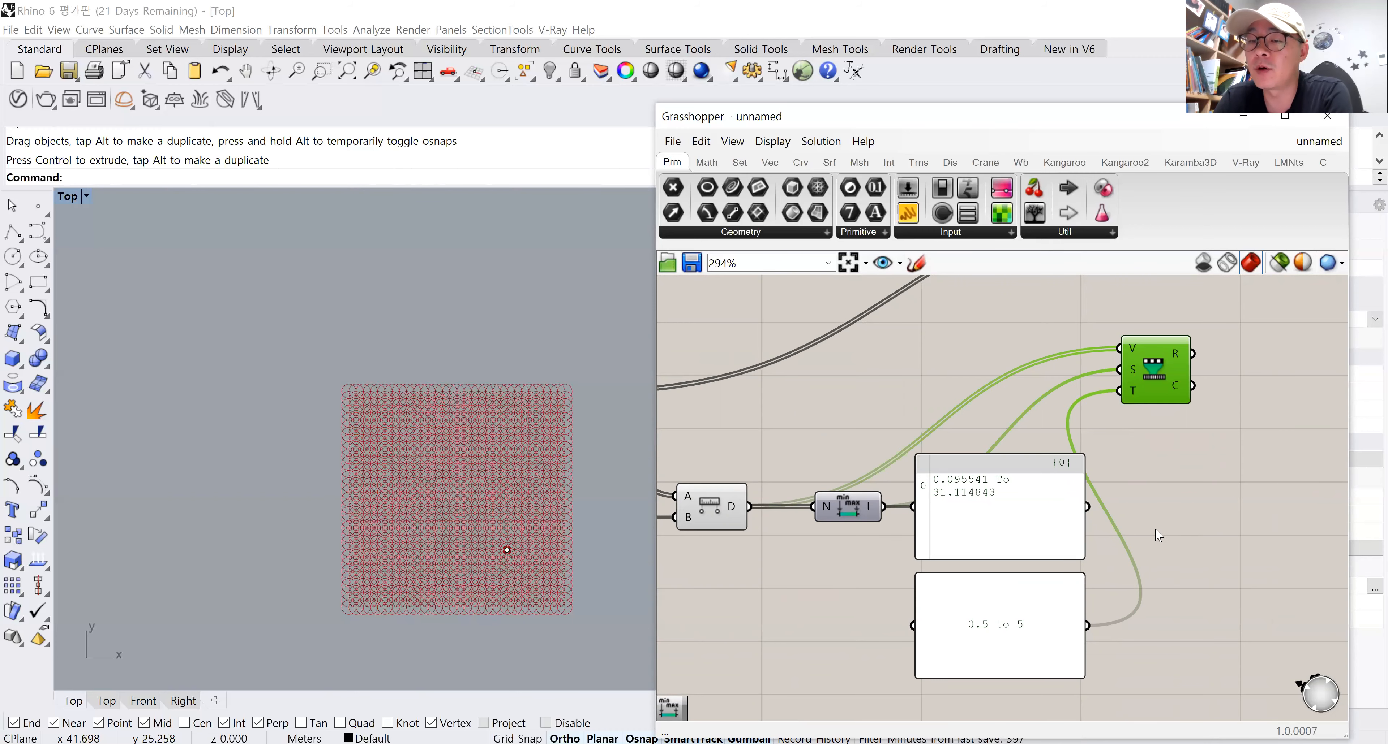
# List the remapped R values in a temporary enlarged panel, scroll through them, and delete the panel.
pyautogui.moveTo(1091, 327); pyautogui.dragTo(992, 381, button='right')
pyautogui.moveTo(908, 213); pyautogui.dragTo(1207, 430)
pyautogui.moveTo(1097, 416); pyautogui.dragTo(1182, 416)
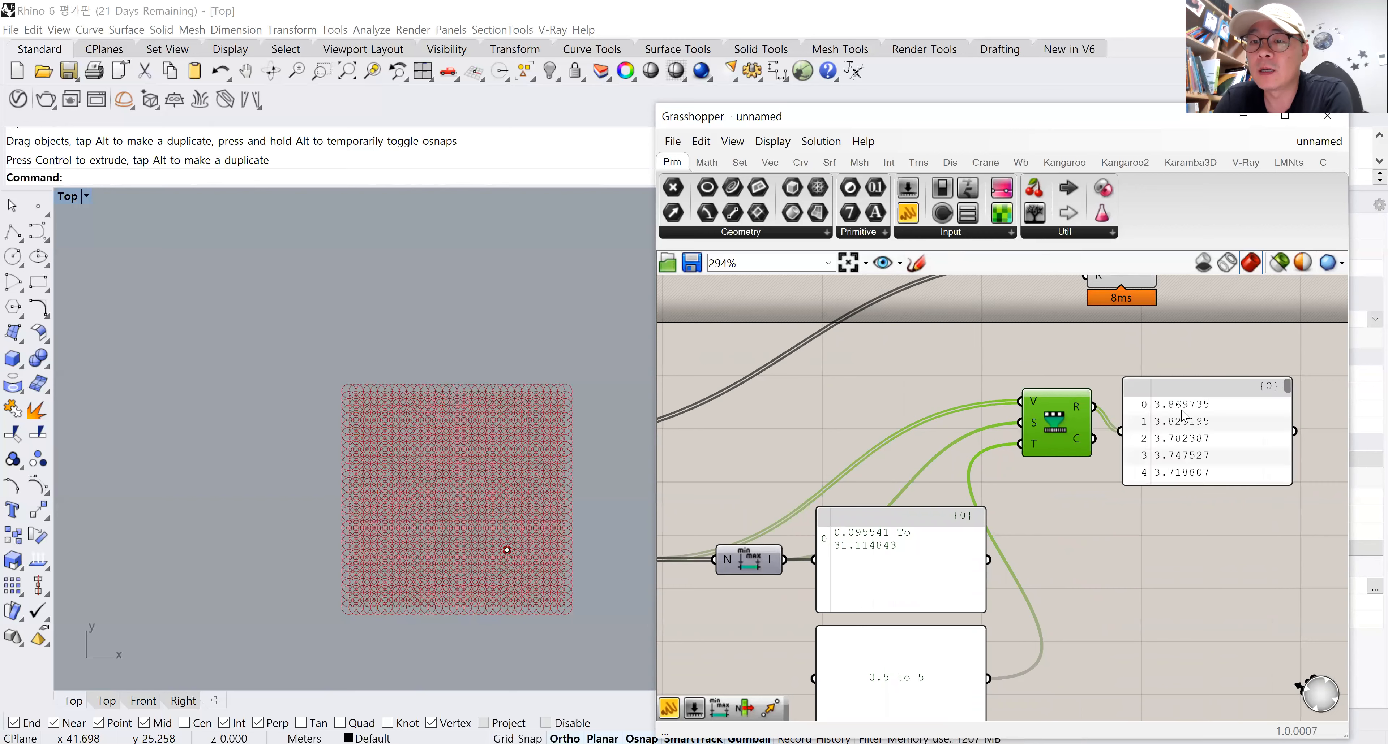
pyautogui.moveTo(1220, 482); pyautogui.dragTo(1220, 617)
pyautogui.moveTo(1288, 396); pyautogui.dragTo(1294, 550)
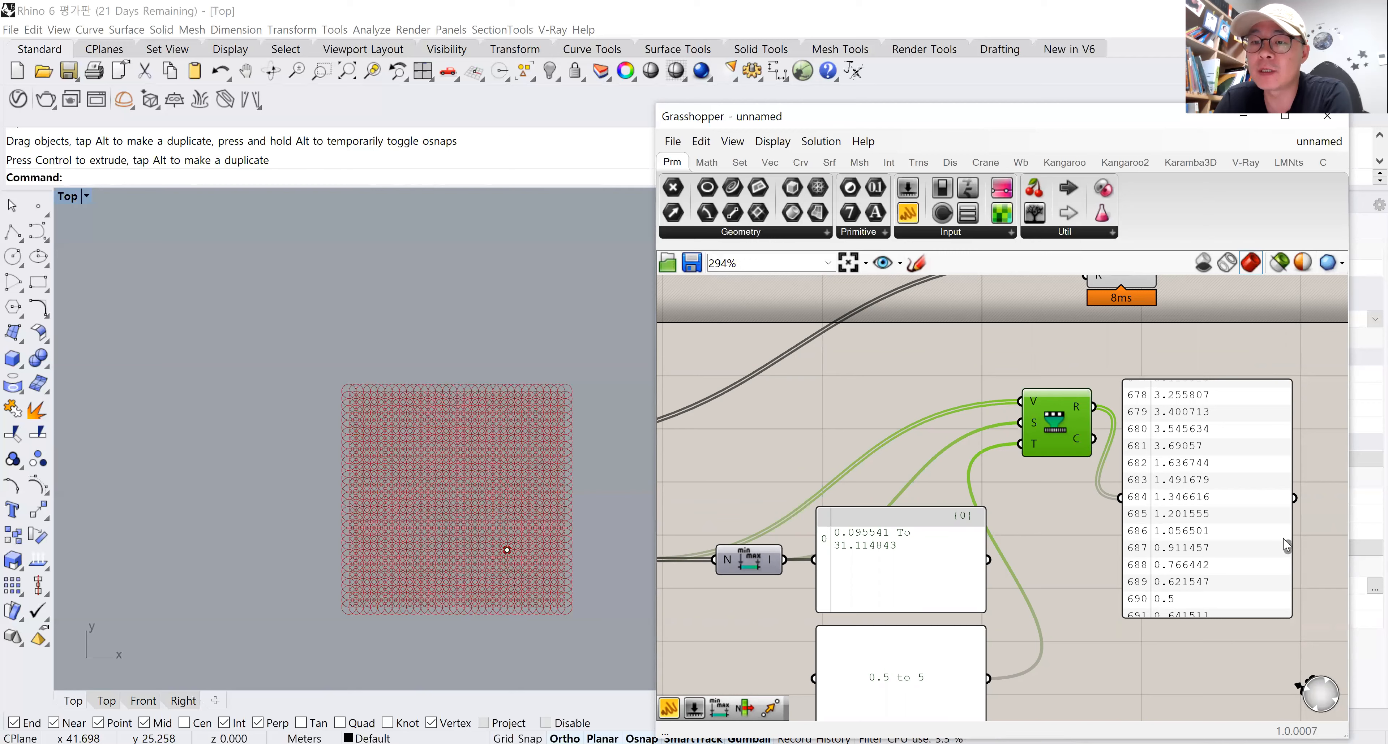
pyautogui.moveTo(1286, 547); pyautogui.dragTo(1297, 390)
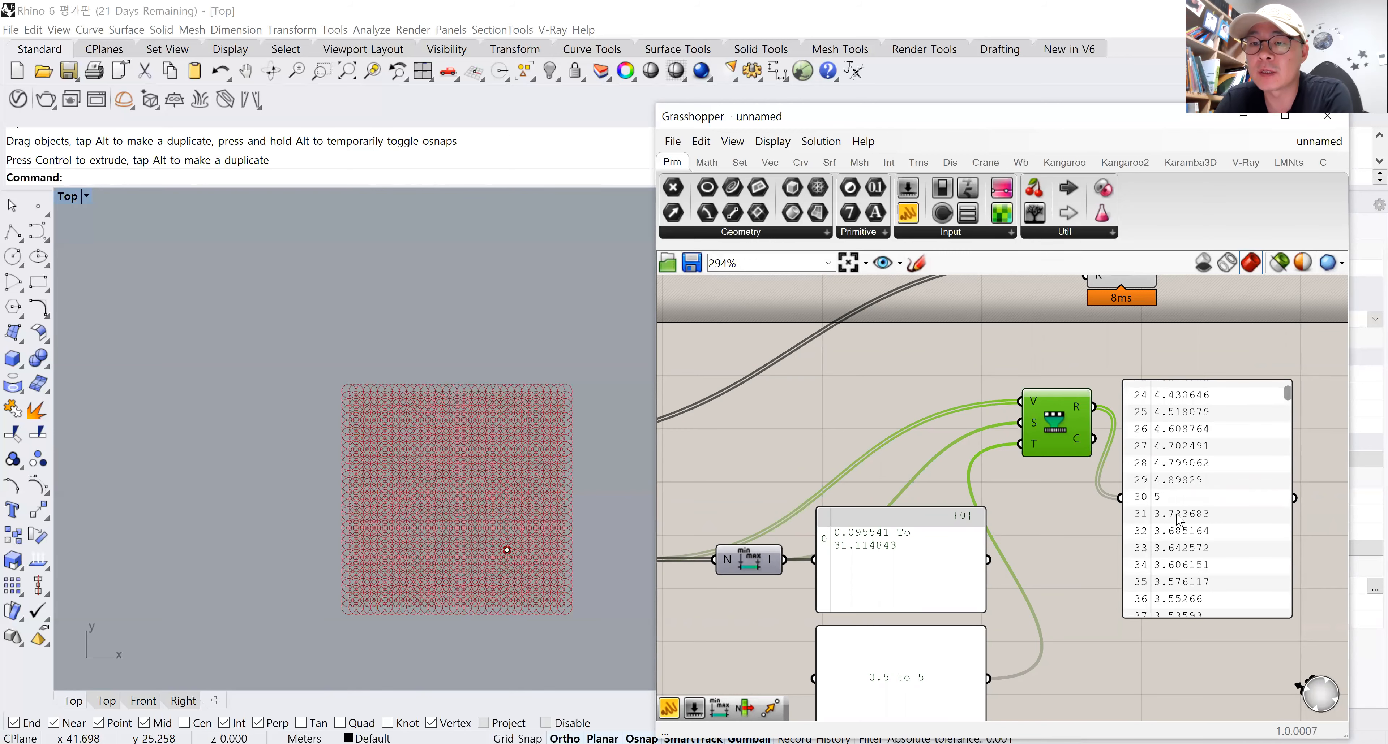
pyautogui.moveTo(1177, 452); pyautogui.dragTo(1144, 557, button='right')
pyautogui.click(1144, 557)
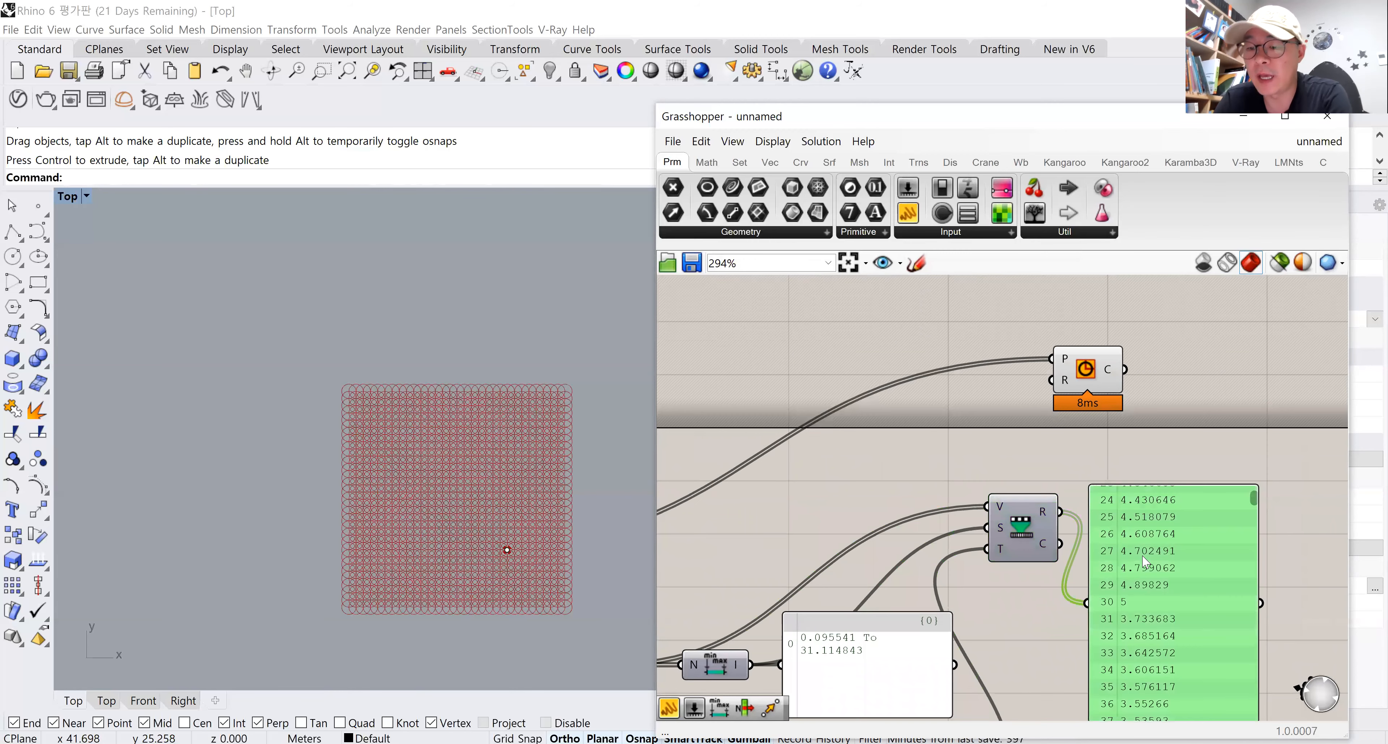
pyautogui.press('Delete')
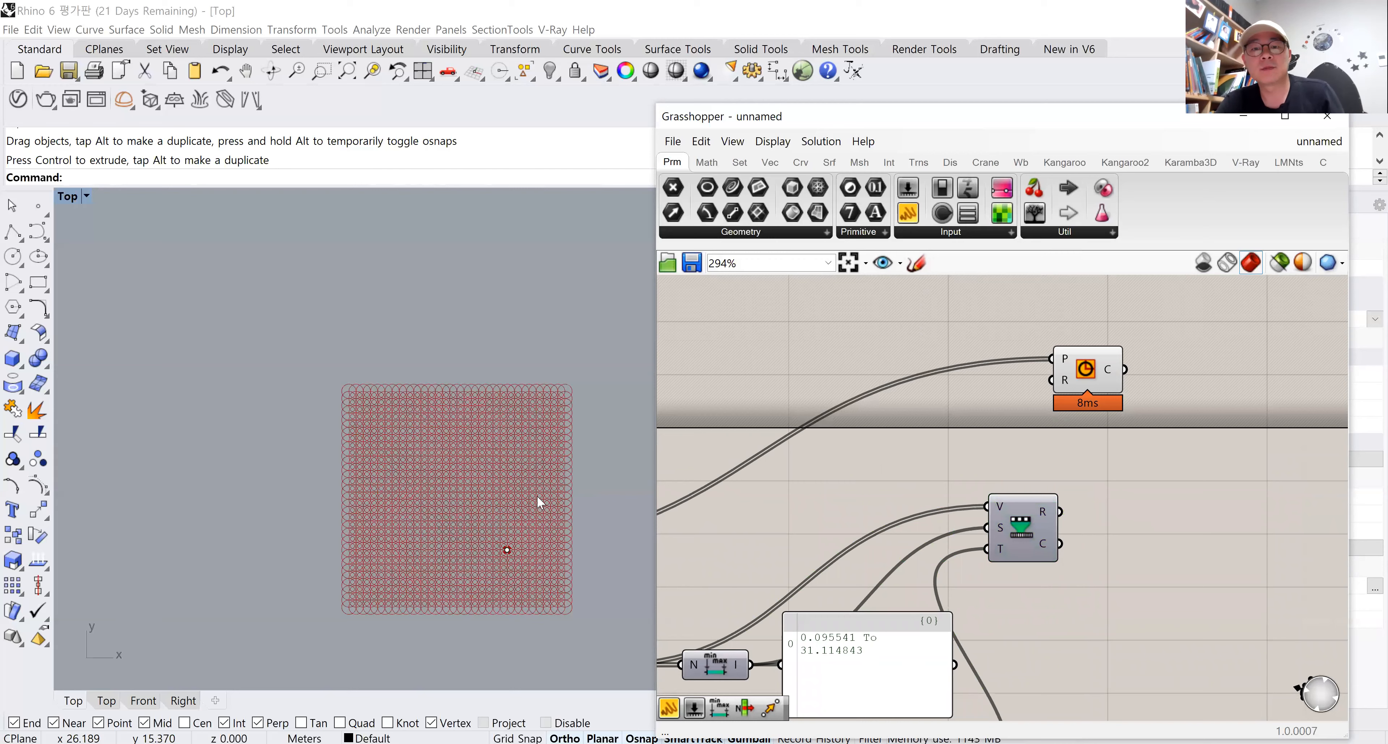
# Reposition the circle component and connect the R output of Remap Numbers to its radius input.
pyautogui.moveTo(470, 417); pyautogui.dragTo(550, 363, button='right')
pyautogui.moveTo(521, 432); pyautogui.dragTo(445, 436, button='right')
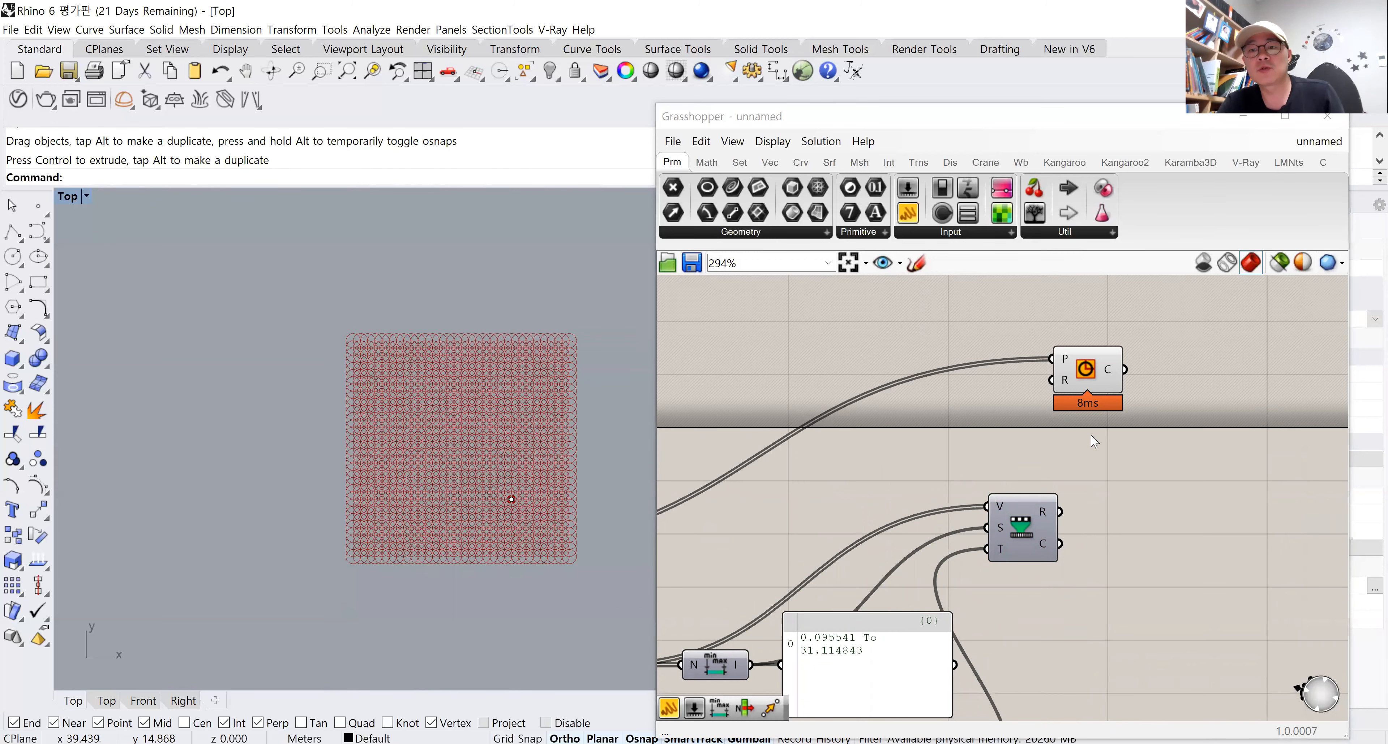
pyautogui.moveTo(1096, 386); pyautogui.dragTo(1144, 407)
pyautogui.moveTo(1060, 513); pyautogui.dragTo(1099, 403)
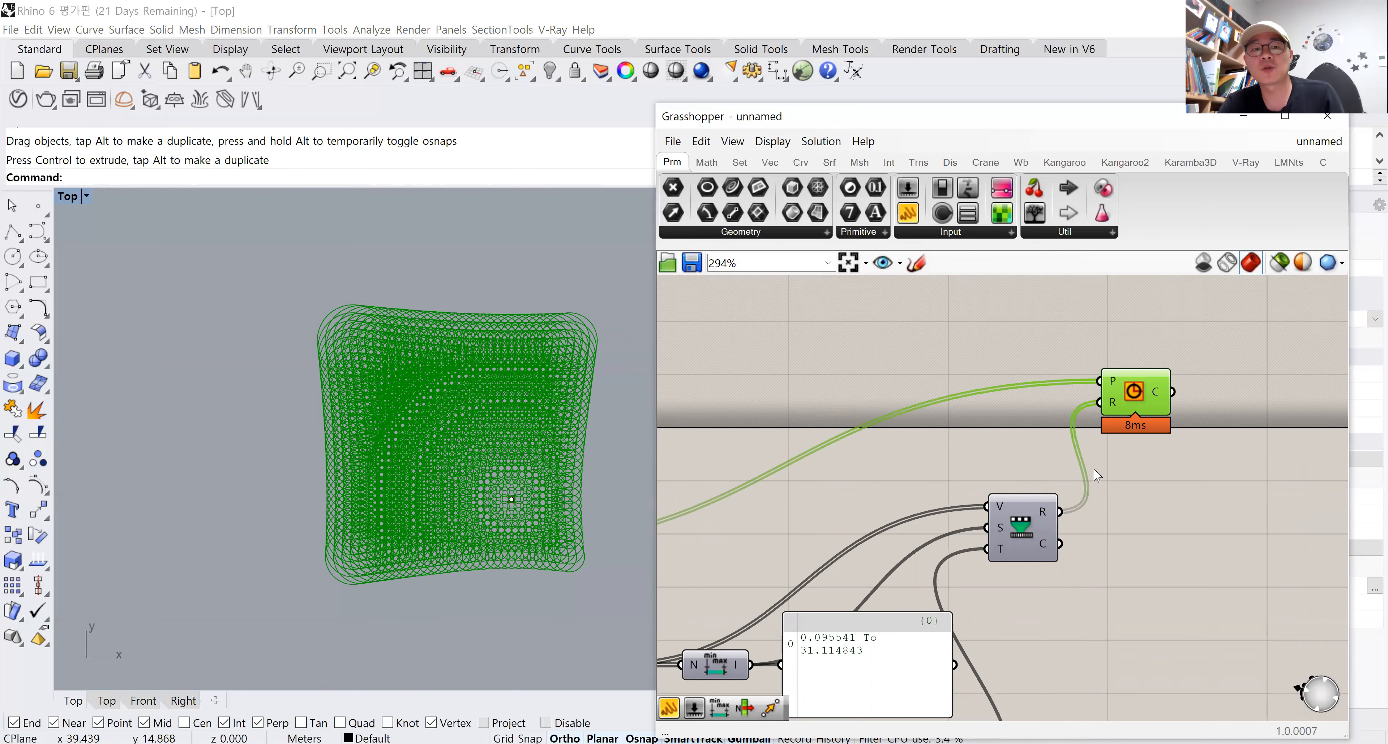
pyautogui.scroll(-2, 1188, 490)
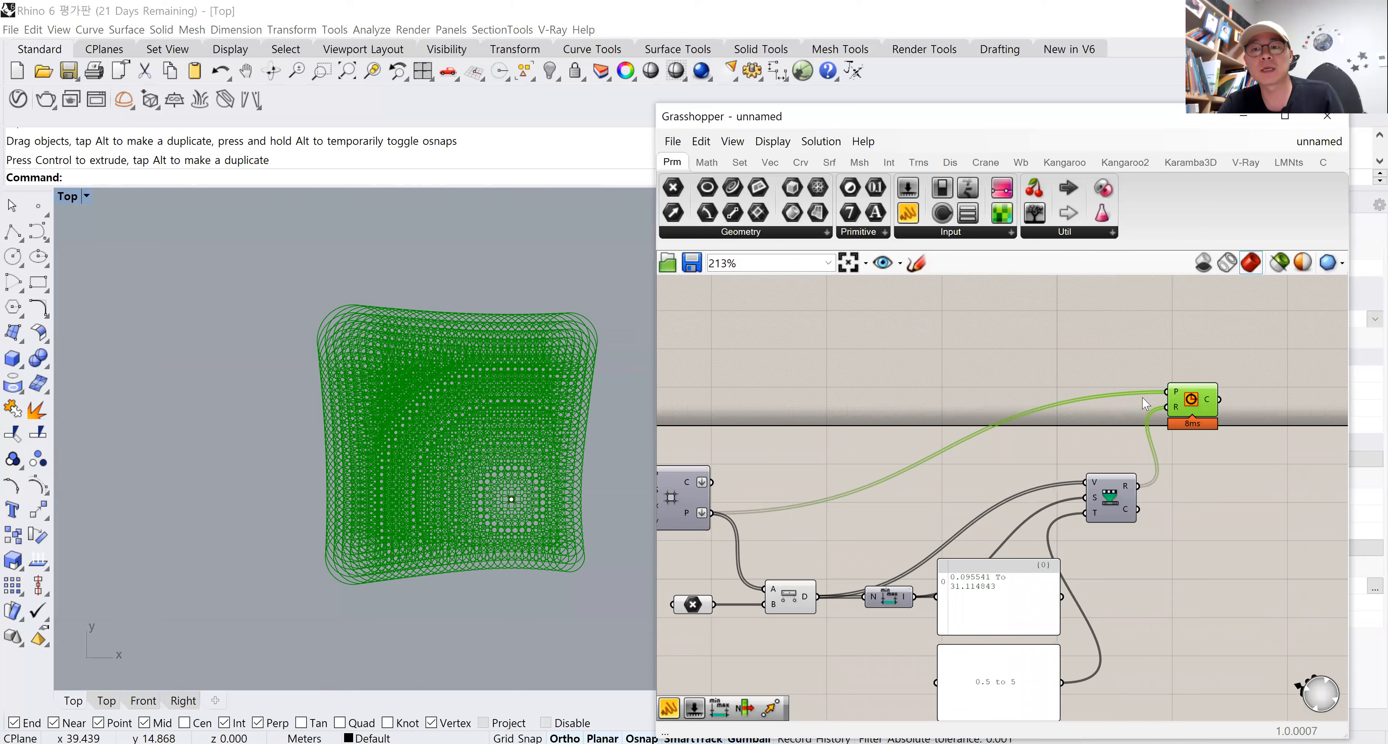
# Change the target domain panel's text to "0.1 to 0.5".
pyautogui.moveTo(1035, 524); pyautogui.dragTo(1205, 452, button='right')
pyautogui.moveTo(734, 467); pyautogui.dragTo(845, 462, button='right')
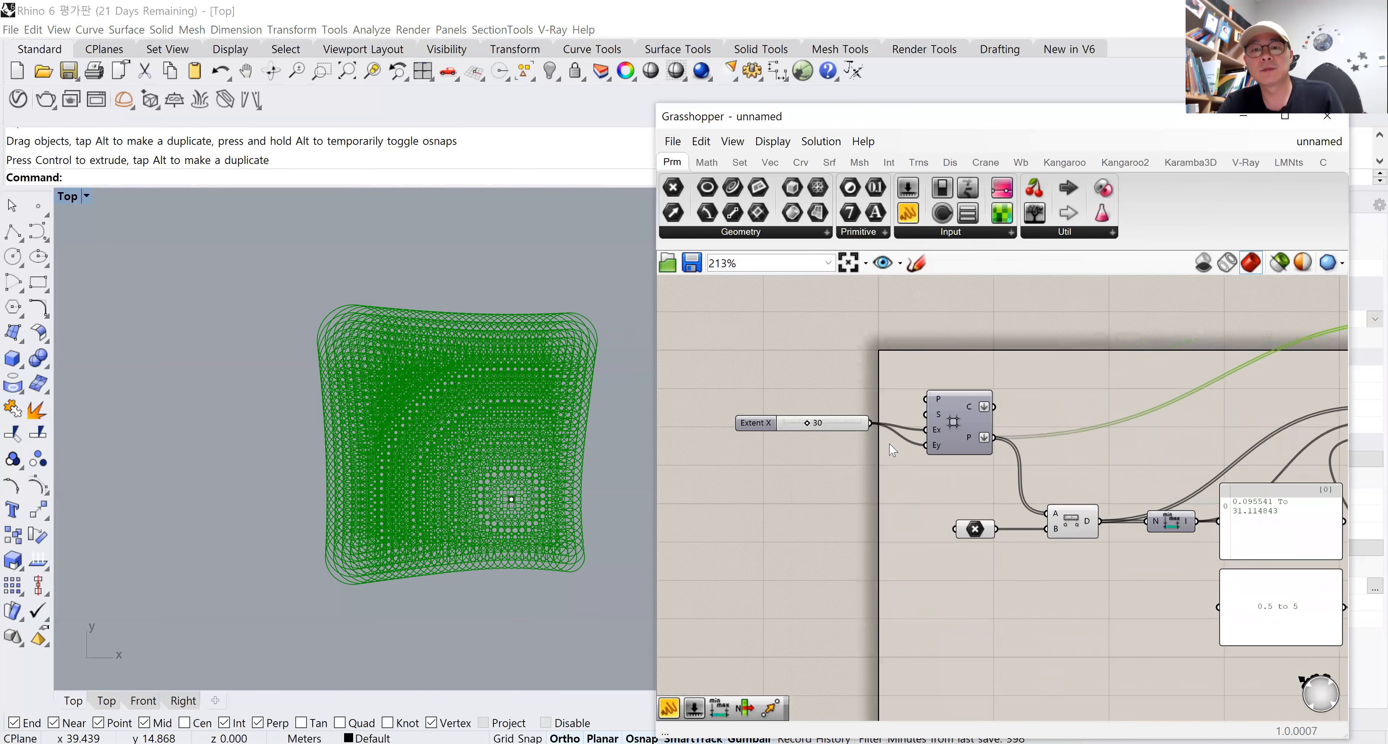
pyautogui.scroll(1, 890, 443)
pyautogui.moveTo(947, 411)
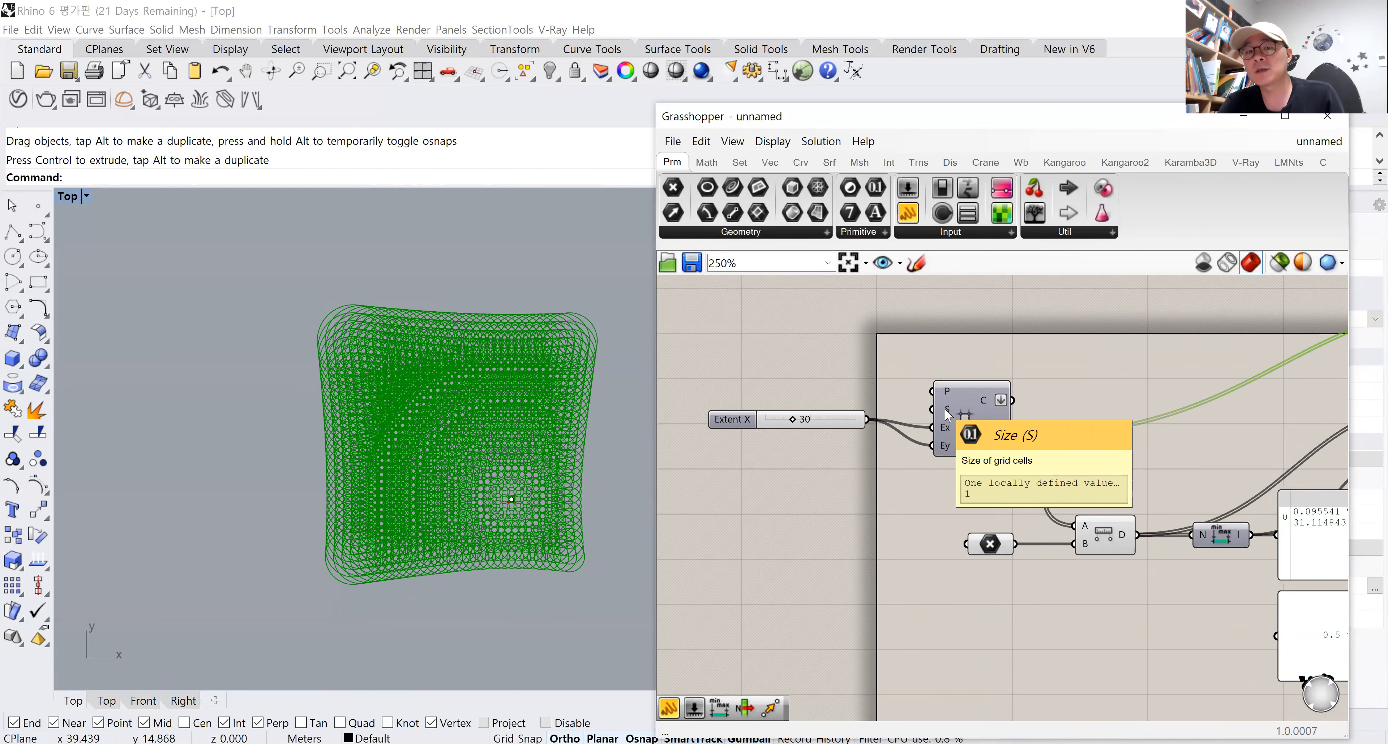
pyautogui.moveTo(1343, 643); pyautogui.dragTo(1089, 570, button='right')
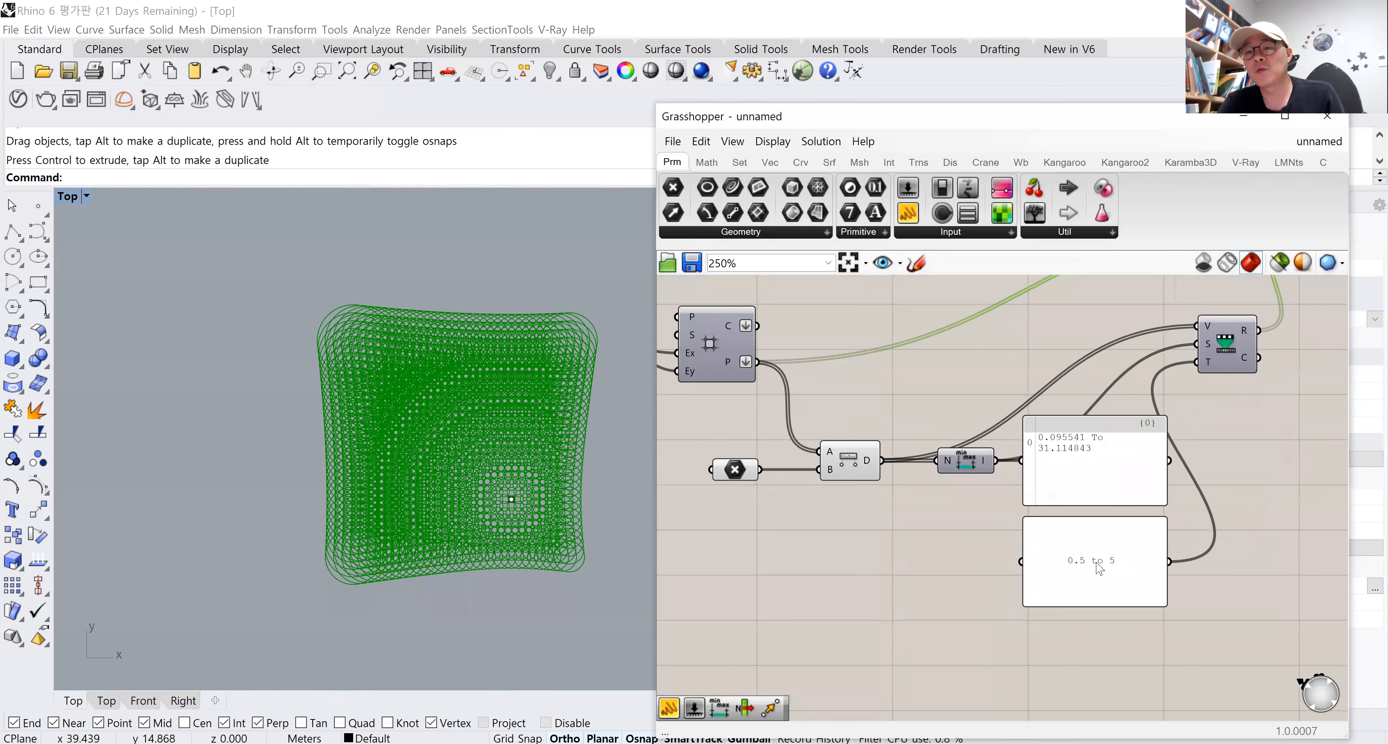
pyautogui.doubleClick(1092, 576)
pyautogui.hotkey('ctrl', 'a')
pyautogui.write('0.1 ')
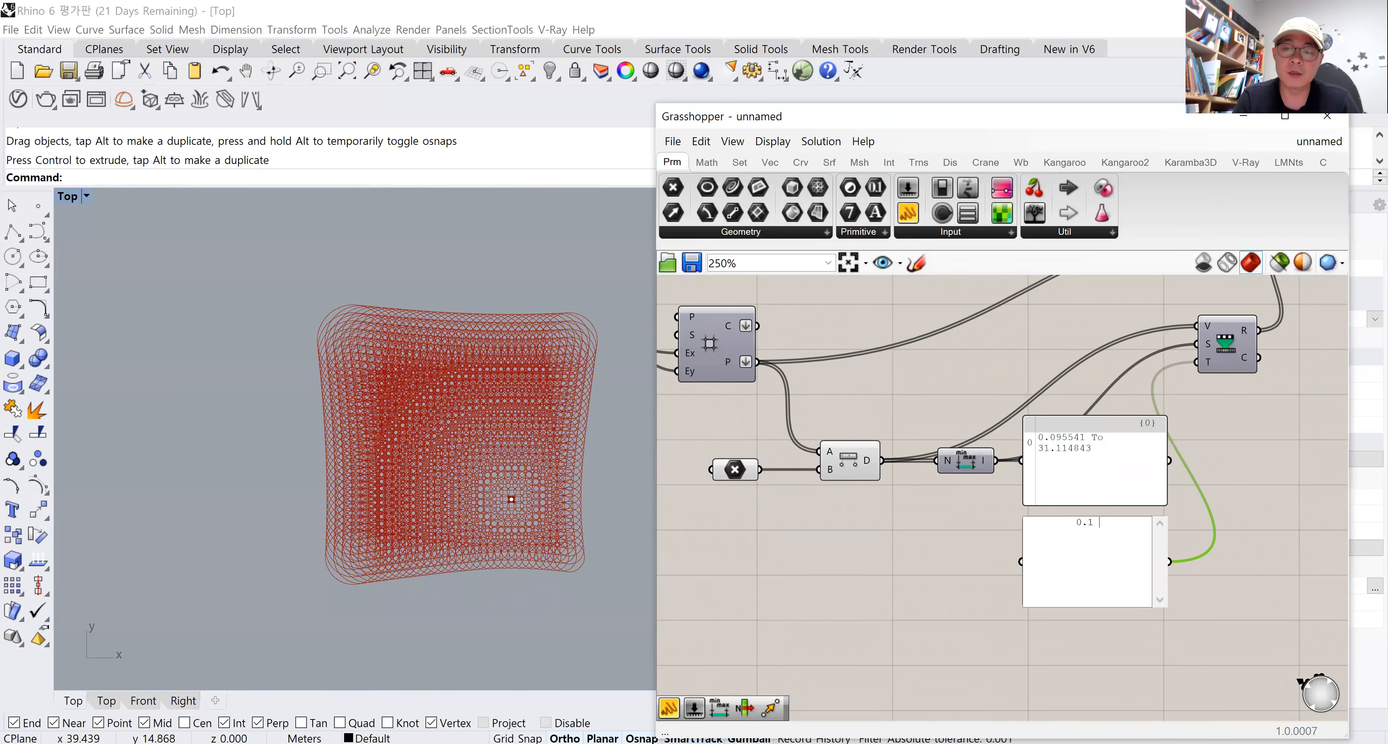
pyautogui.write('to 0.5')
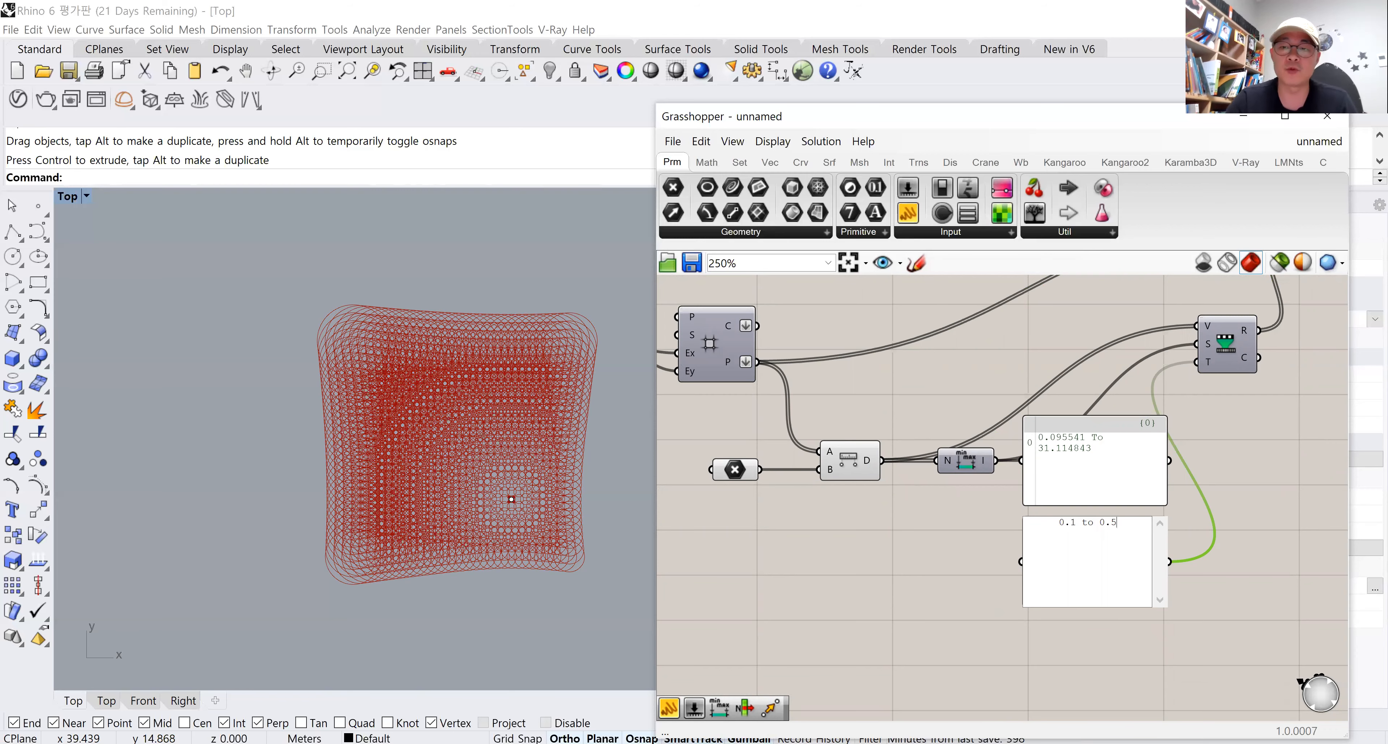
pyautogui.click(956, 585)
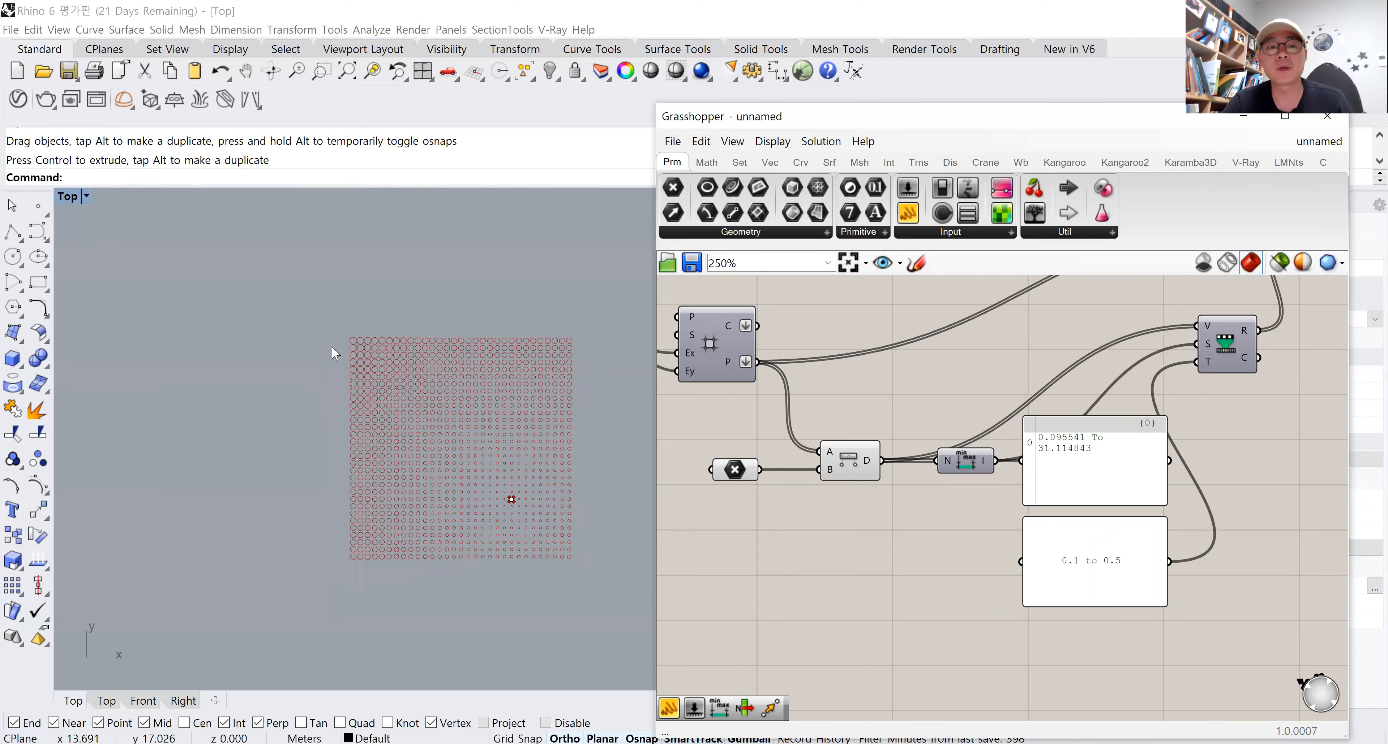
# Examine the circle sizes and spacing at the grid's upper-left corner and around the attractor point.
pyautogui.scroll(8, 368, 338)
pyautogui.scroll(-1, 482, 310)
pyautogui.scroll(-2, 444, 320)
pyautogui.scroll(-6, 471, 330)
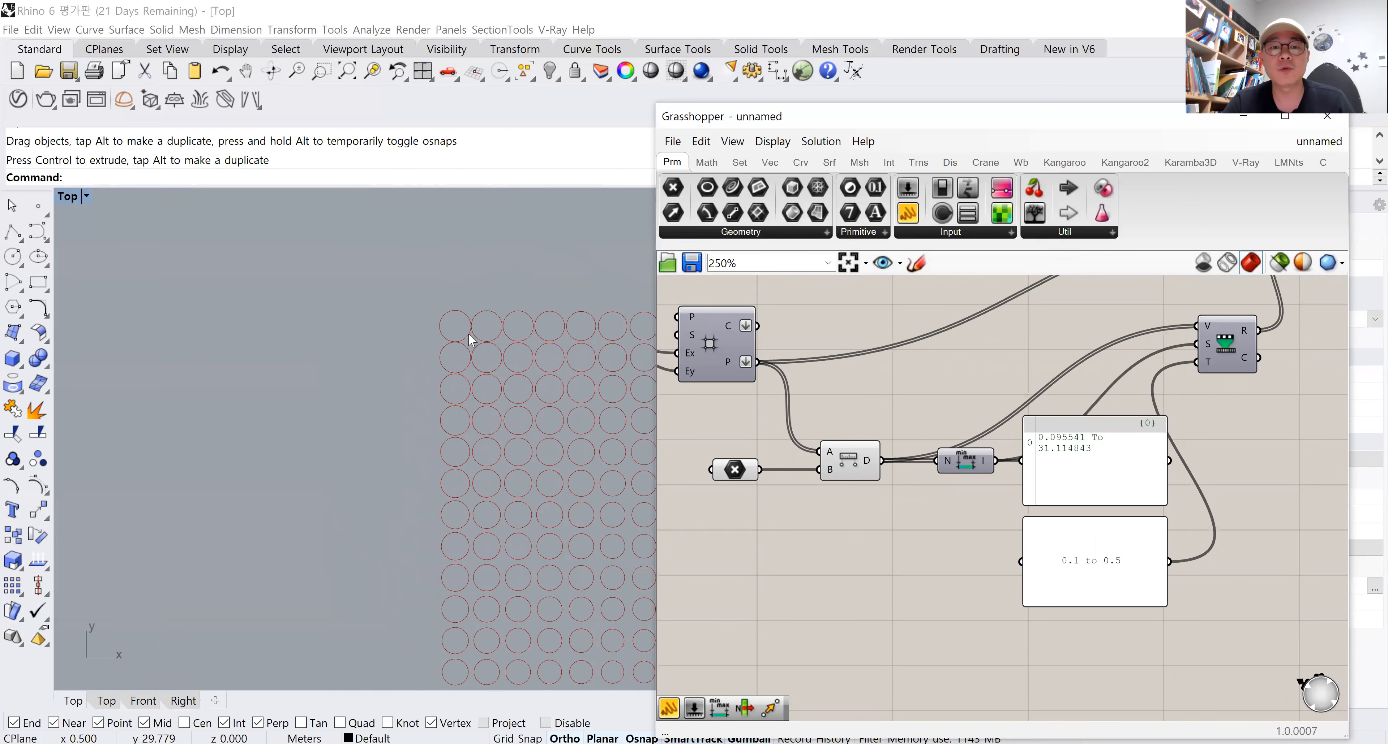
pyautogui.scroll(8, 479, 335)
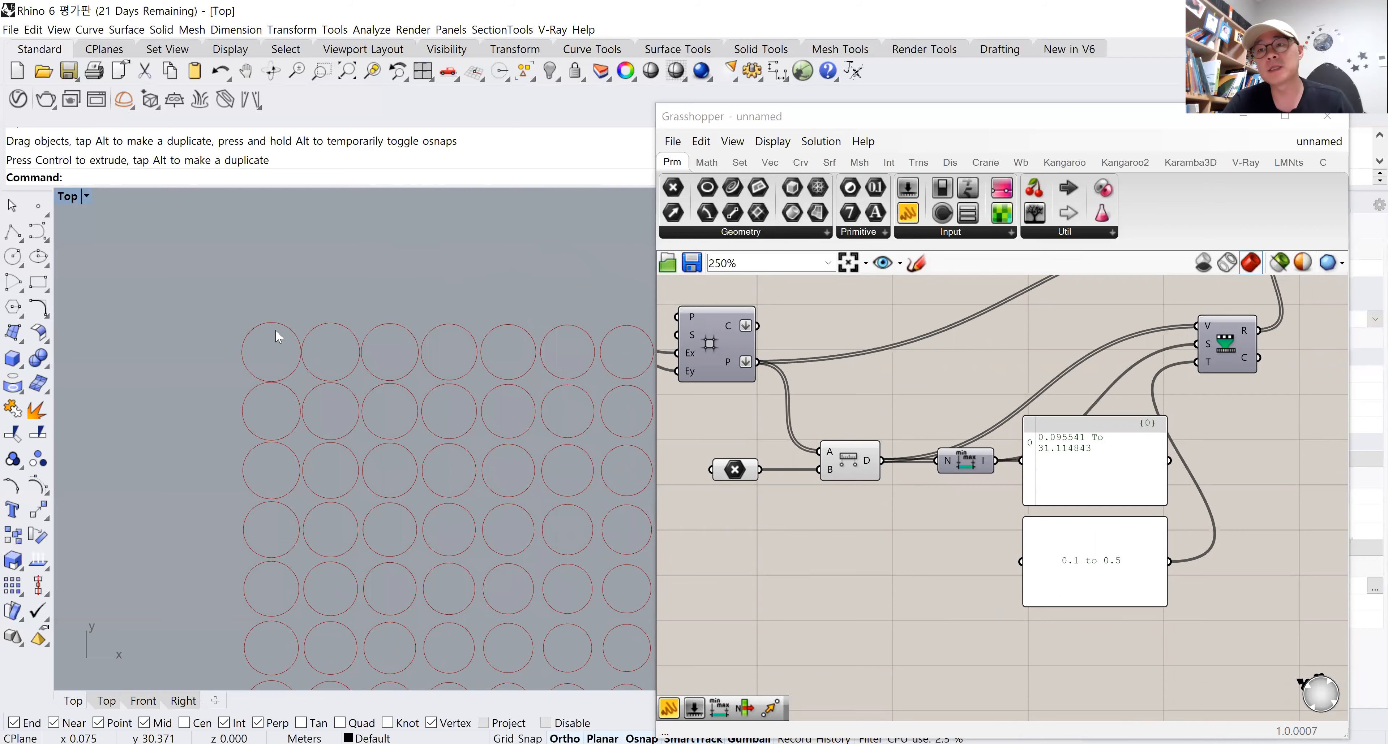
pyautogui.scroll(-7, 291, 341)
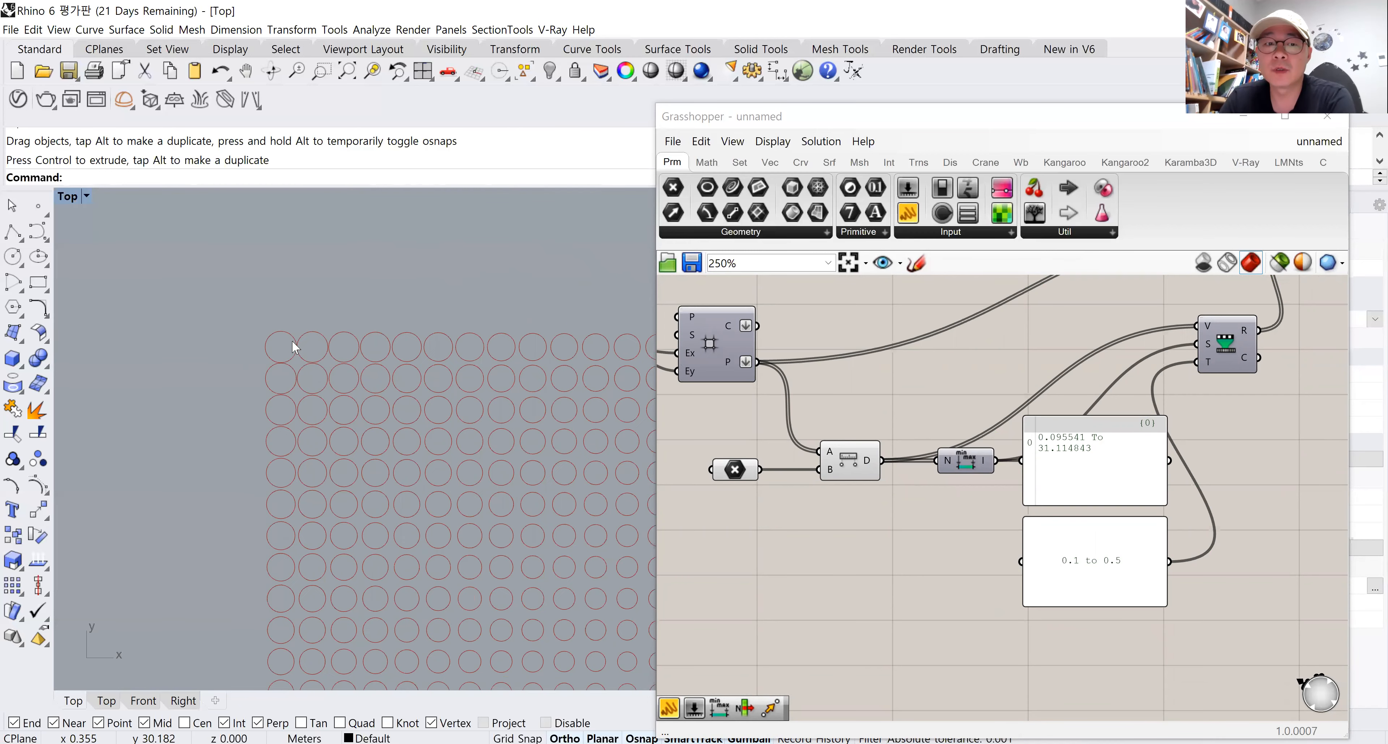
pyautogui.scroll(8, 450, 499)
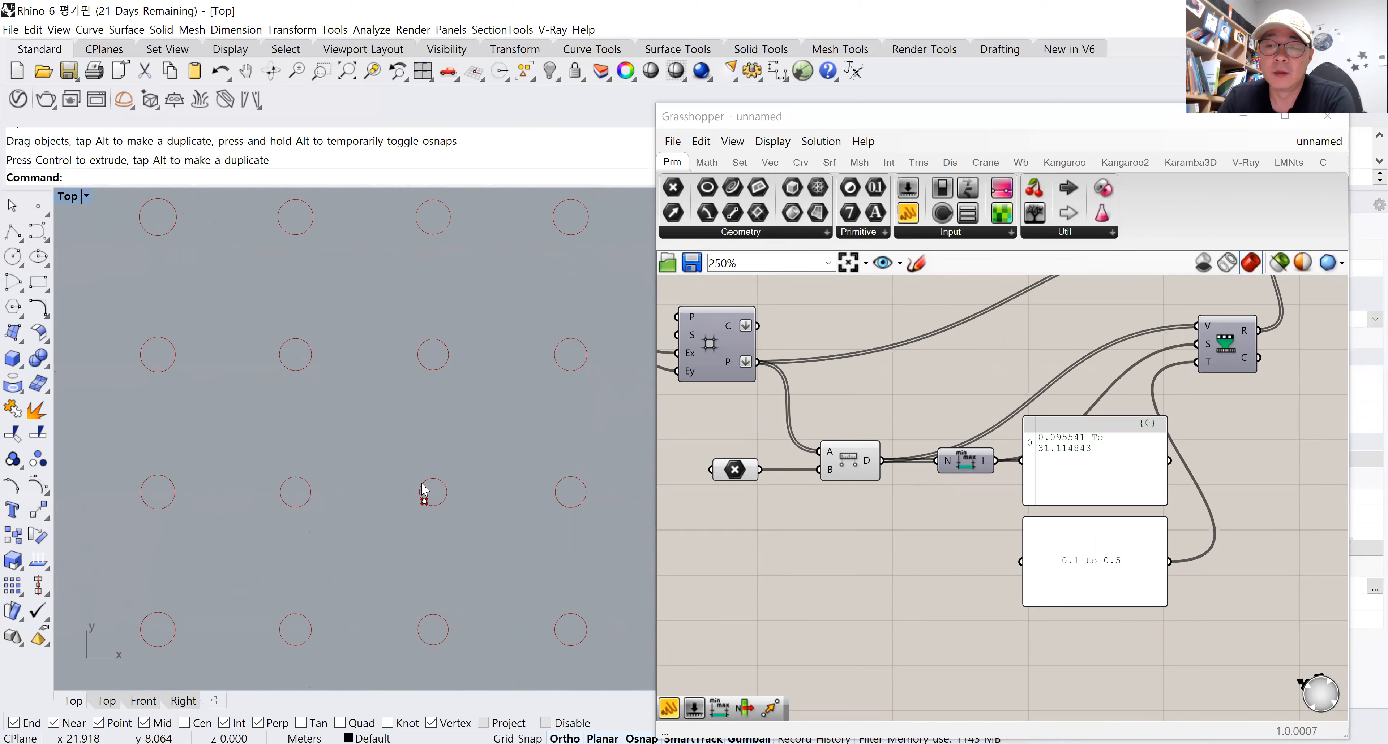
pyautogui.scroll(-8, 422, 484)
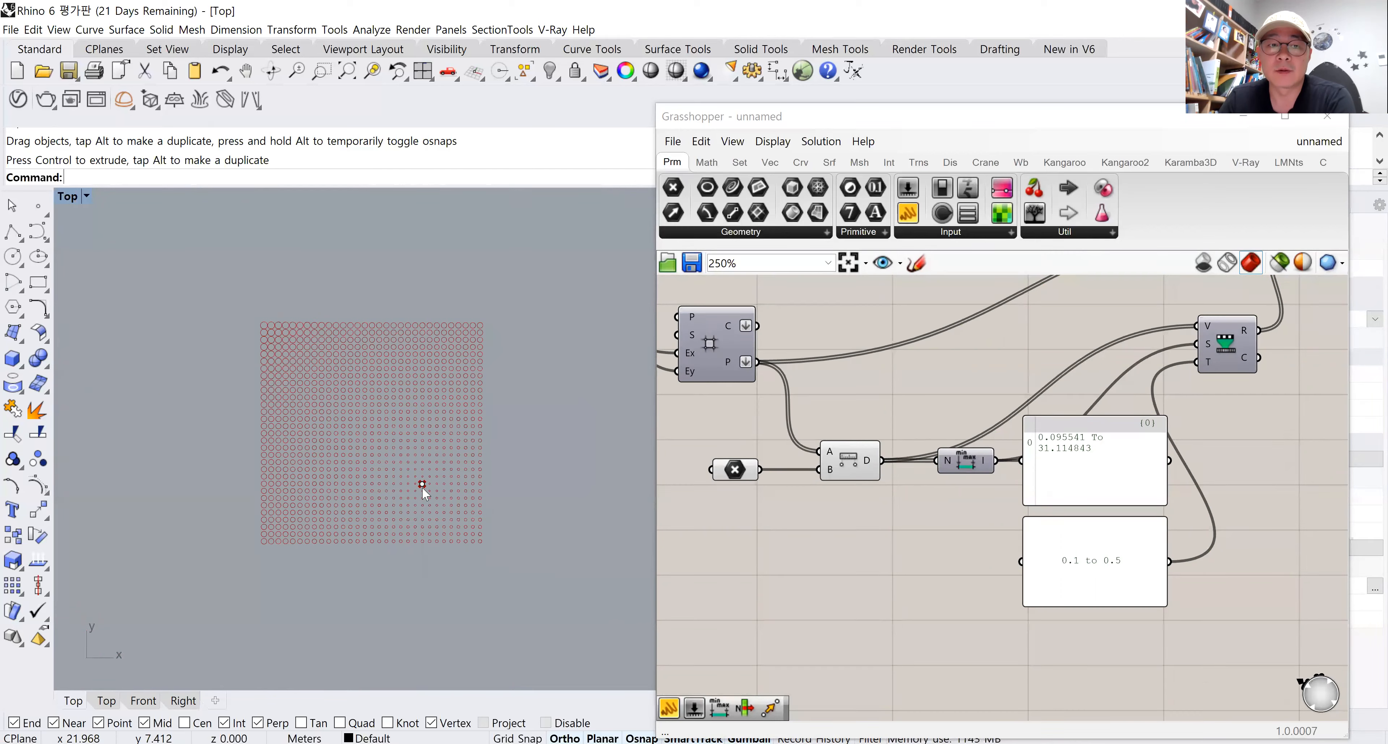
# Move the attractor point upward, closer to the centre of the circle grid.
pyautogui.click(422, 485)
pyautogui.moveTo(422, 485); pyautogui.dragTo(416, 387)
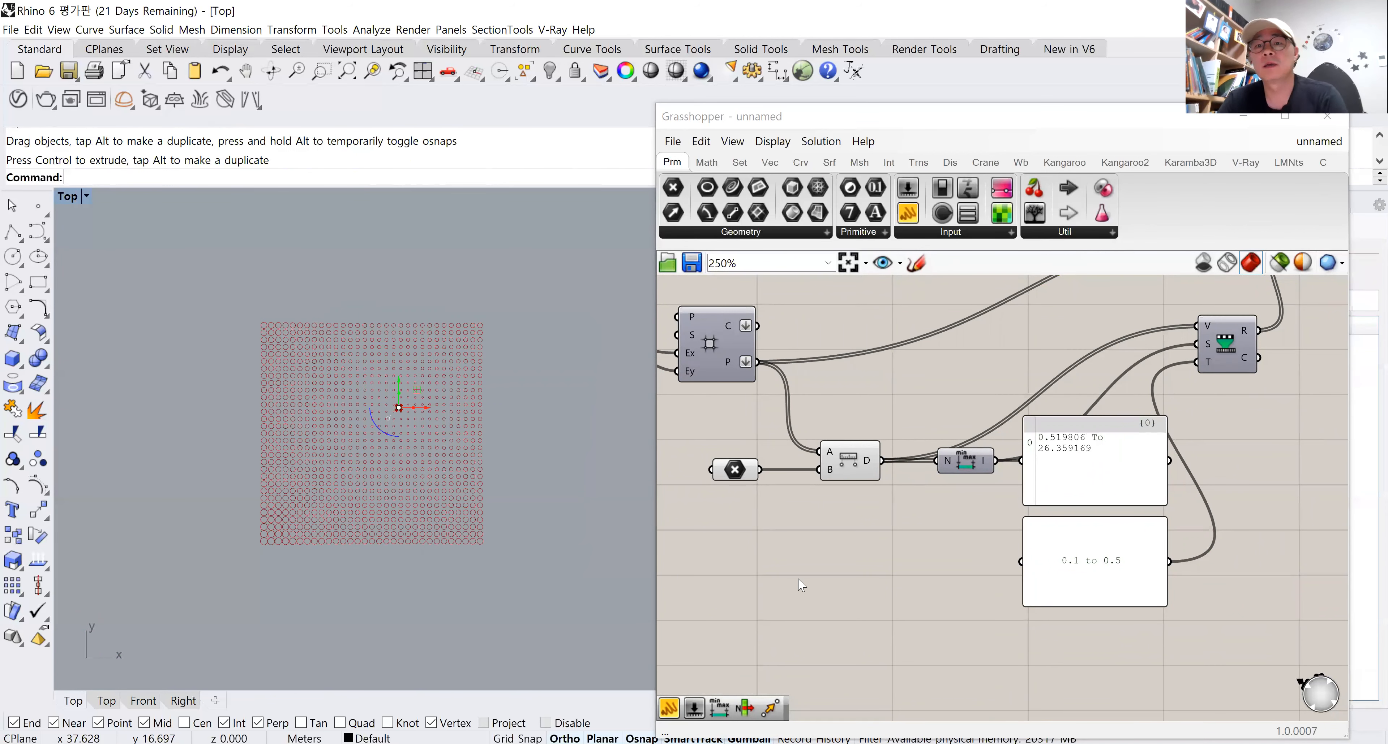
# Move the circle component down level with the grid component and place Remap Numbers just below and before it.
pyautogui.scroll(-2, 830, 541)
pyautogui.moveTo(829, 542); pyautogui.dragTo(813, 593, button='right')
pyautogui.moveTo(1174, 370); pyautogui.dragTo(1201, 460)
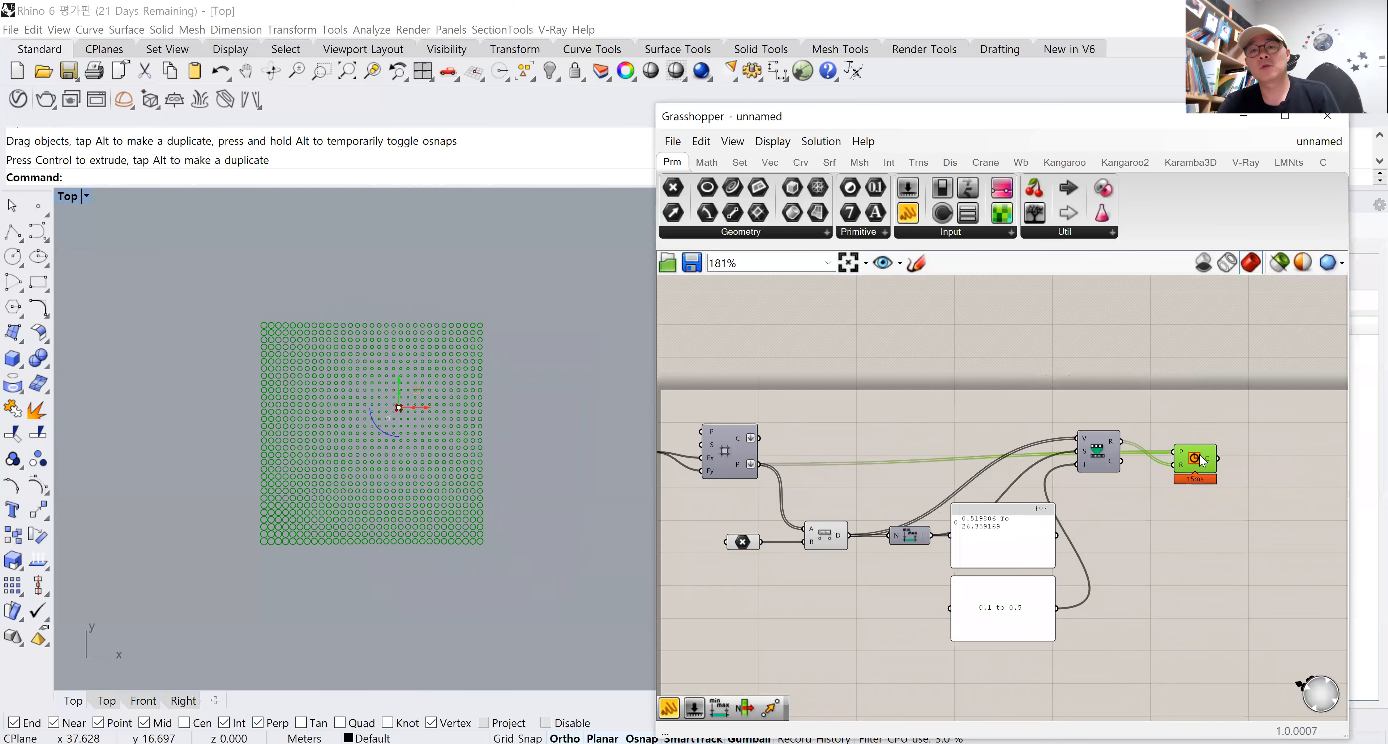
pyautogui.moveTo(1091, 457); pyautogui.dragTo(1111, 534)
pyautogui.moveTo(1193, 467); pyautogui.dragTo(1193, 483)
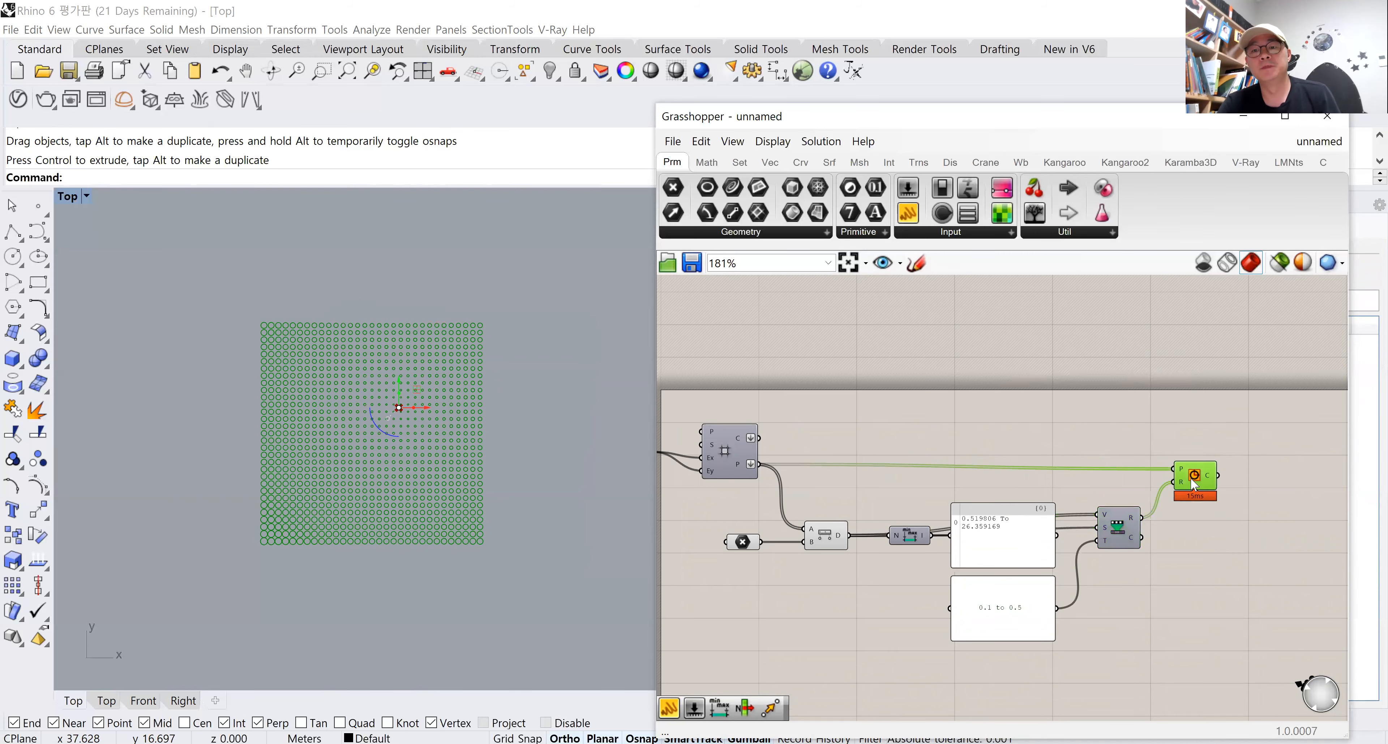
# Stack the two panels lower on the canvas, place Bounds just above them, and align Remap Numbers with the Distance component.
pyautogui.moveTo(1030, 501); pyautogui.dragTo(1041, 419, button='right')
pyautogui.moveTo(1021, 530); pyautogui.dragTo(1021, 600)
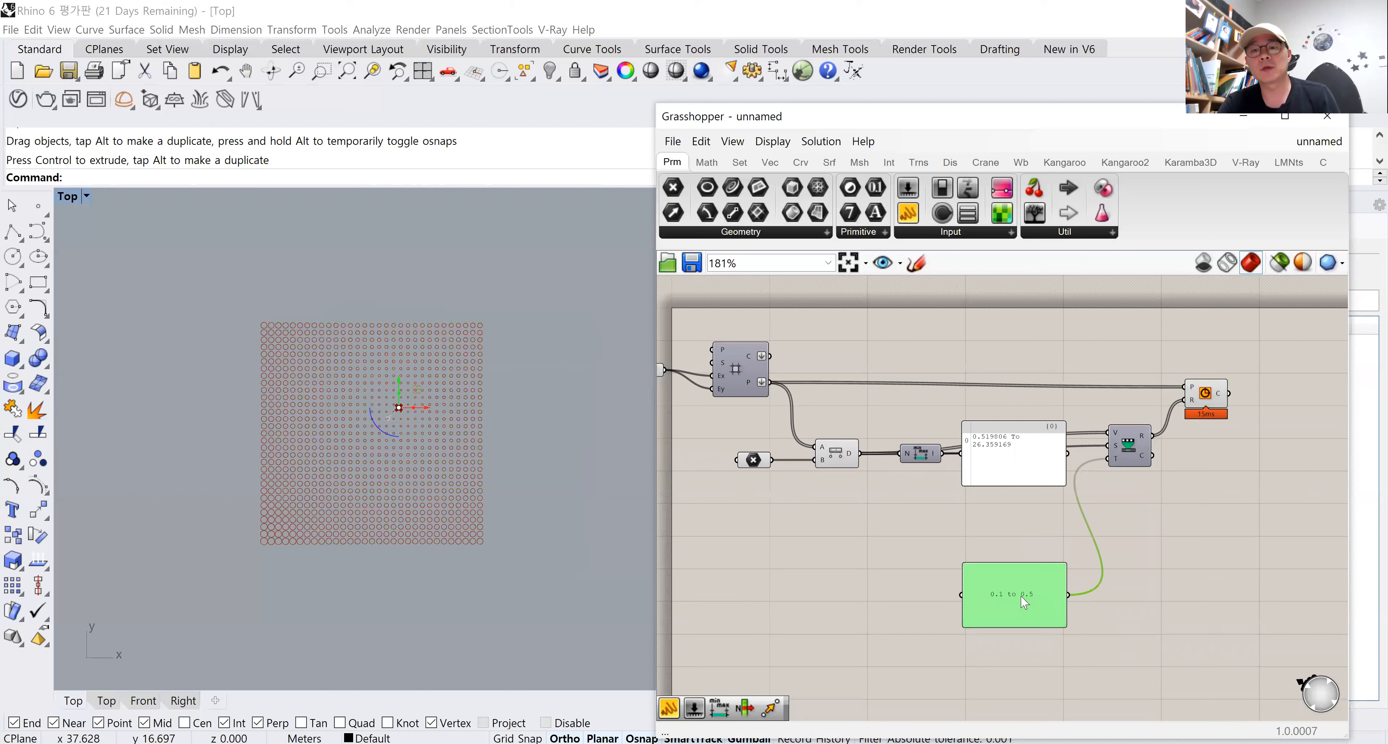
pyautogui.moveTo(1009, 449); pyautogui.dragTo(1008, 521)
pyautogui.moveTo(838, 464); pyautogui.dragTo(835, 467)
pyautogui.moveTo(921, 458); pyautogui.dragTo(903, 484)
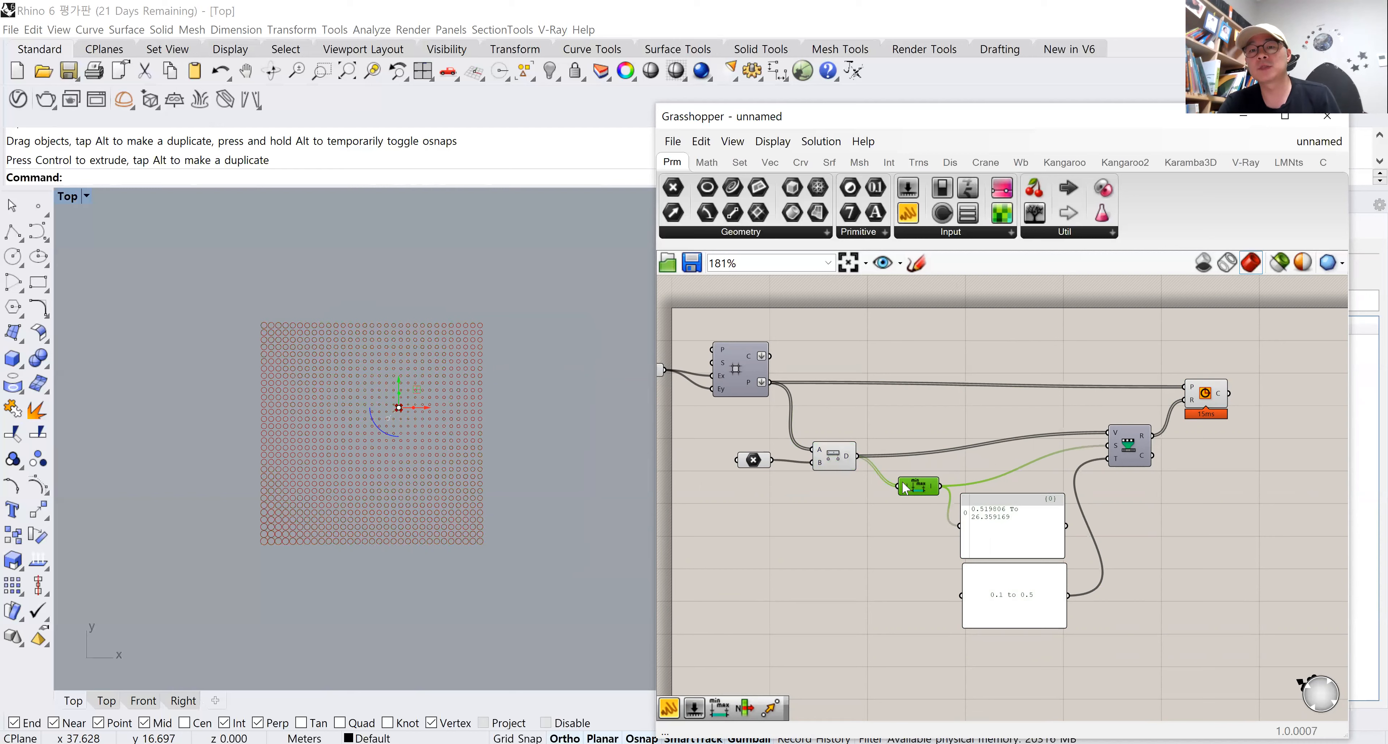
pyautogui.moveTo(1020, 538); pyautogui.dragTo(1017, 544)
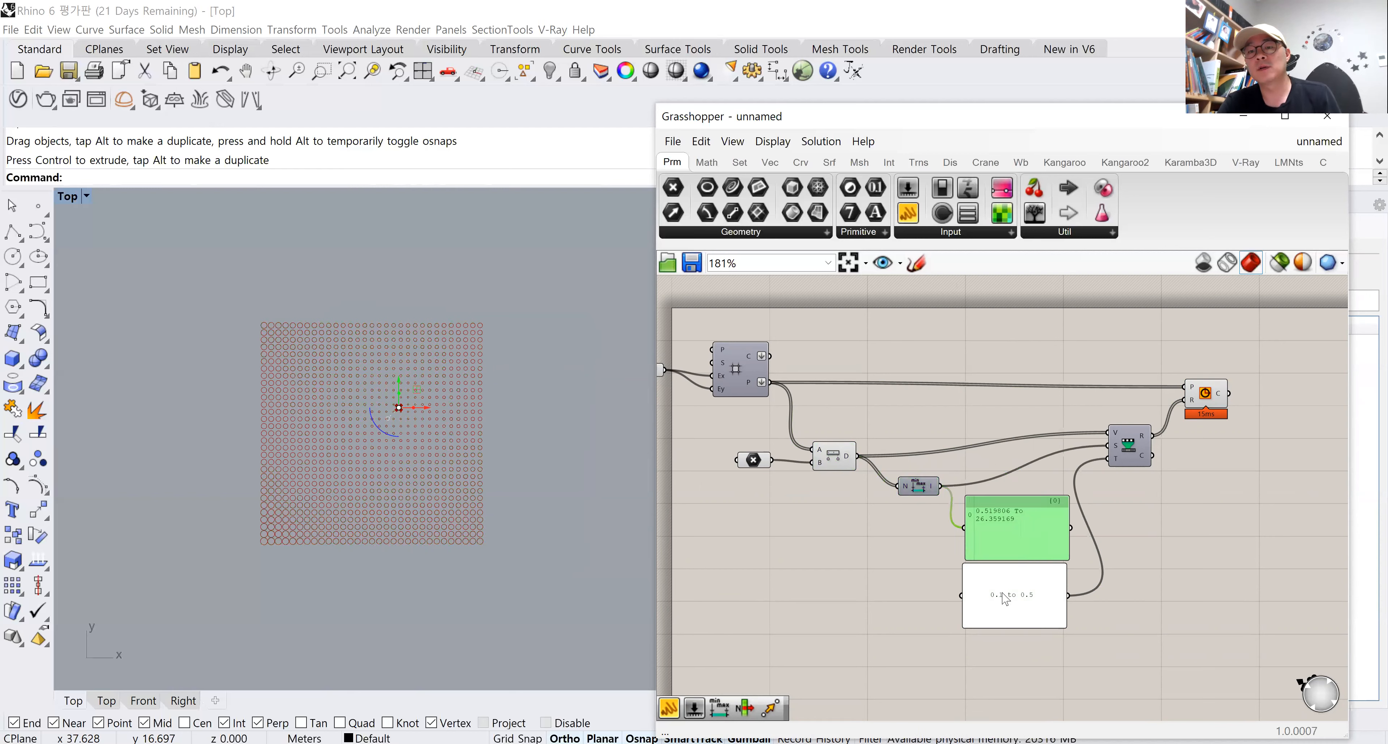
pyautogui.moveTo(1002, 593); pyautogui.dragTo(1015, 588)
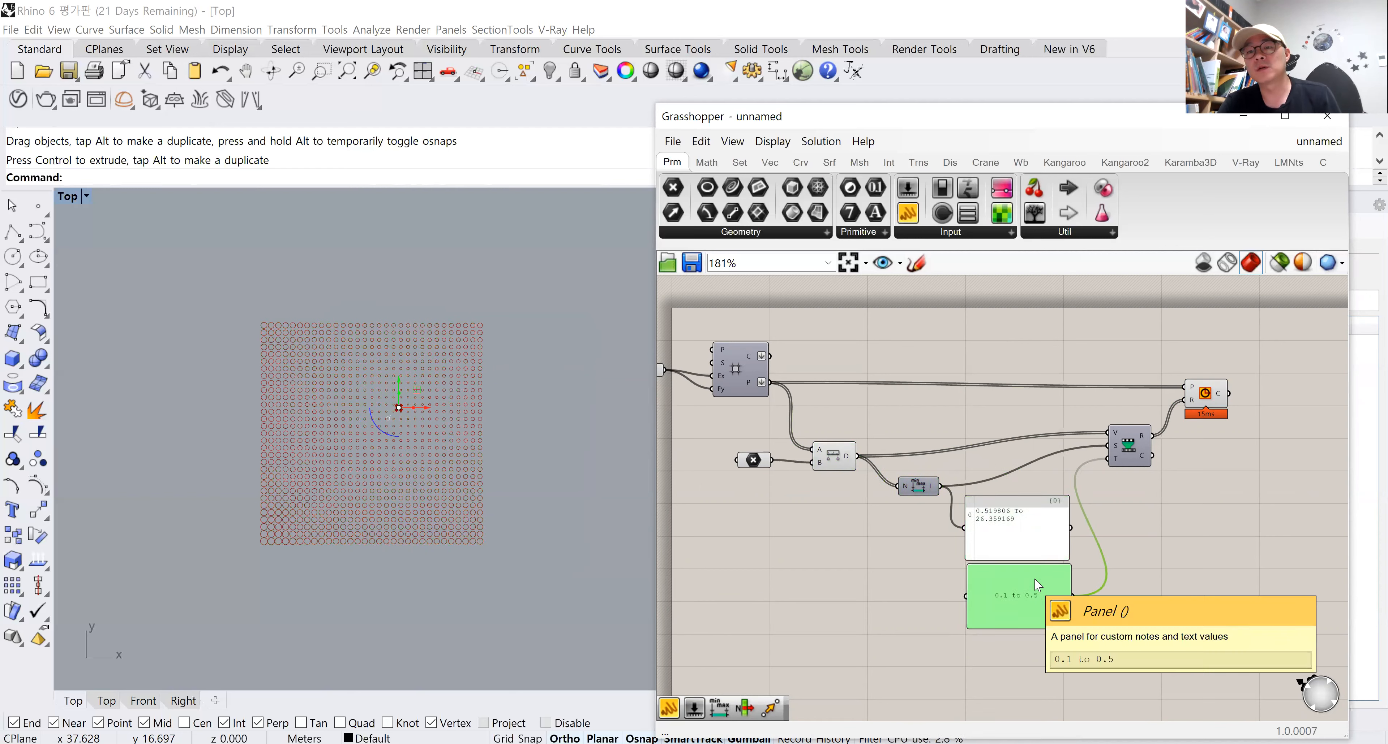
pyautogui.moveTo(1111, 448)
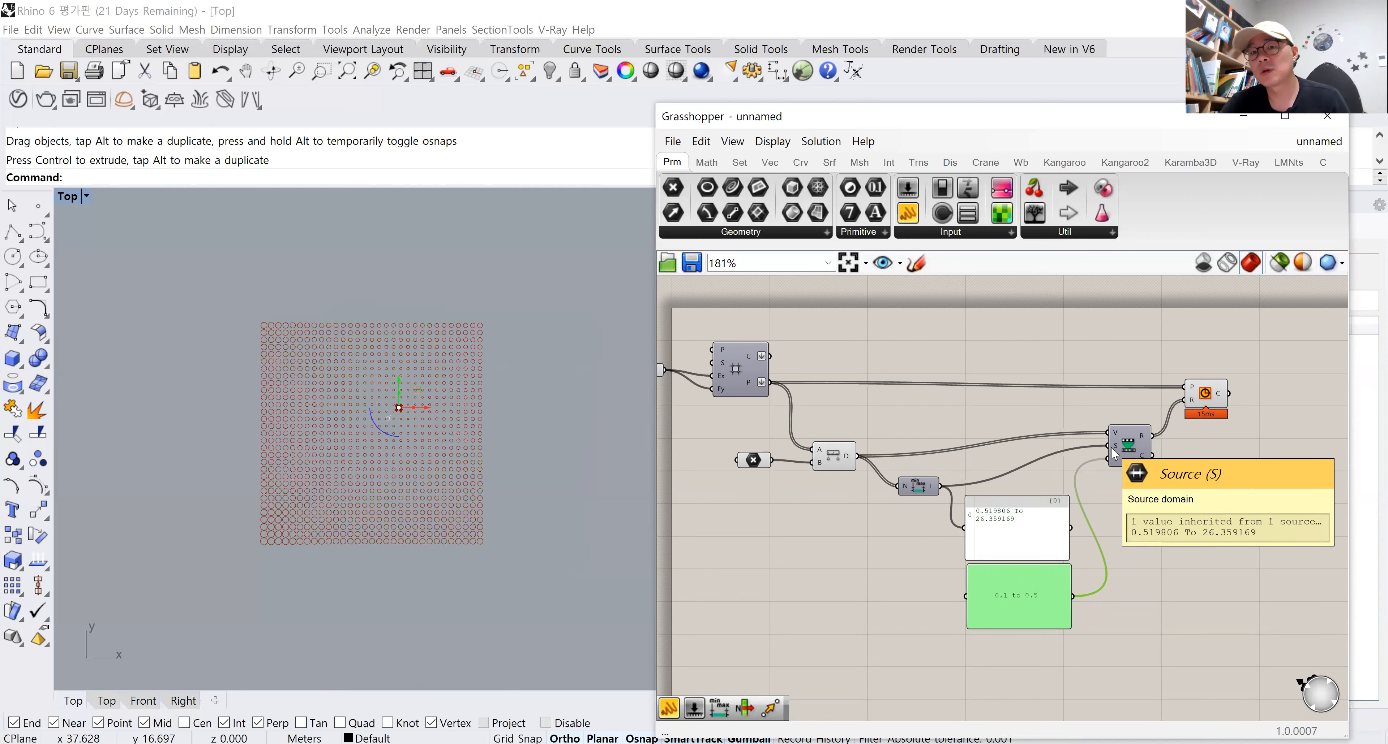
pyautogui.moveTo(1132, 450); pyautogui.dragTo(1130, 473)
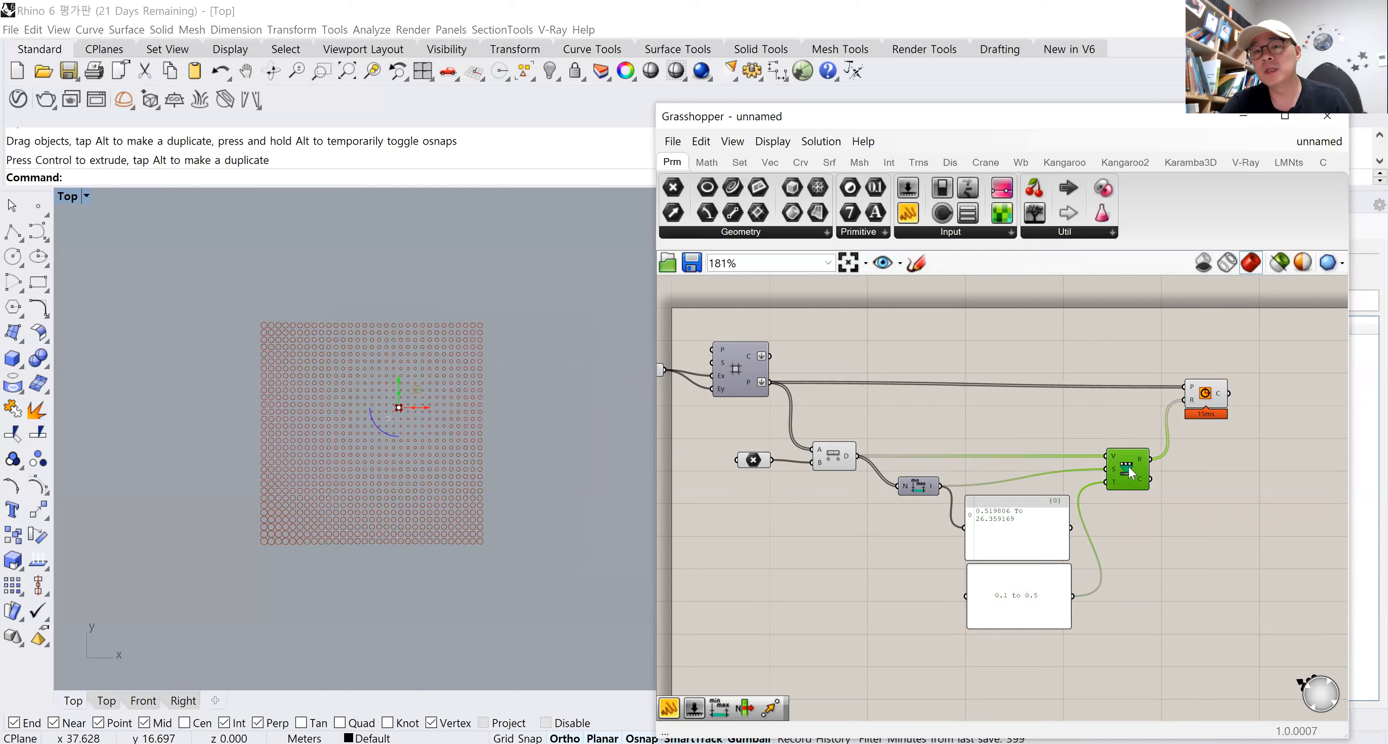
# Group the Bounds component, both panels and Remap Numbers.
pyautogui.moveTo(1157, 641); pyautogui.dragTo(890, 428)
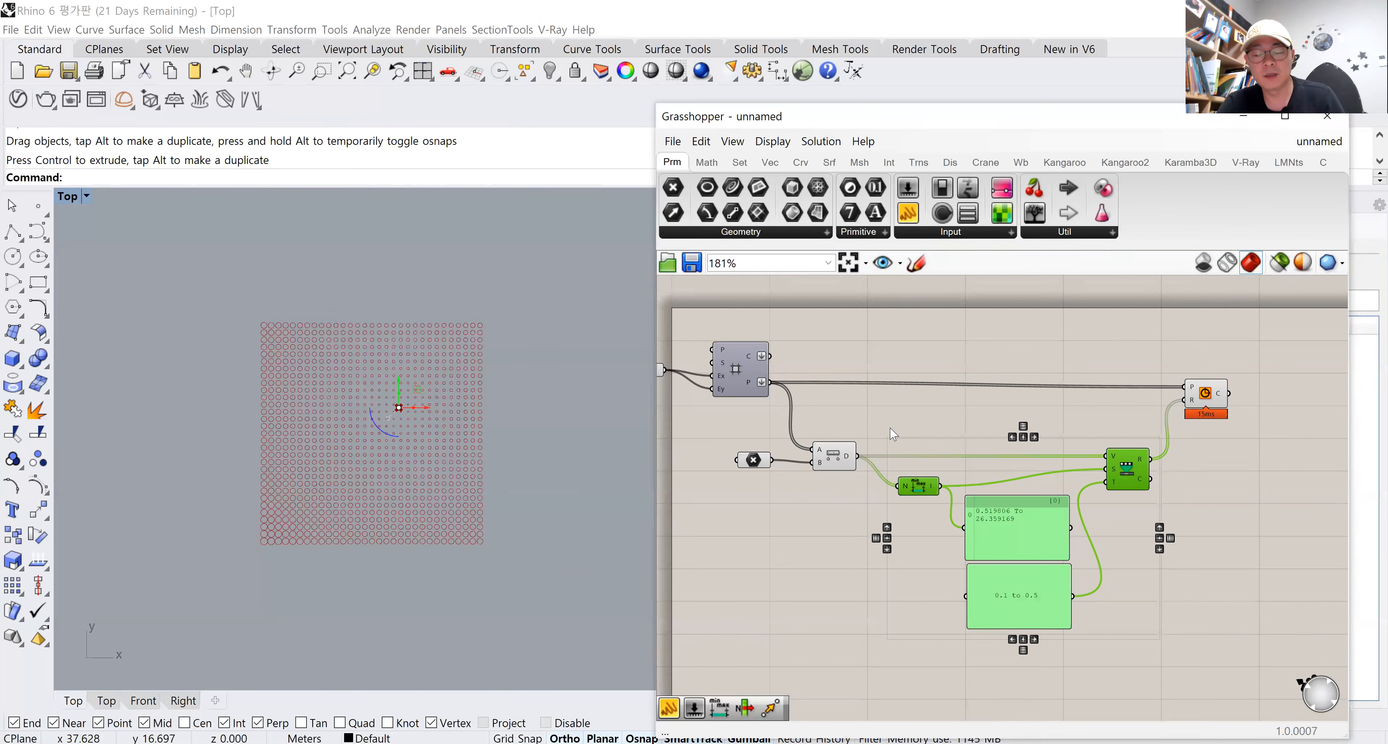
pyautogui.hotkey('ctrl', 'g')
pyautogui.click(1207, 580)
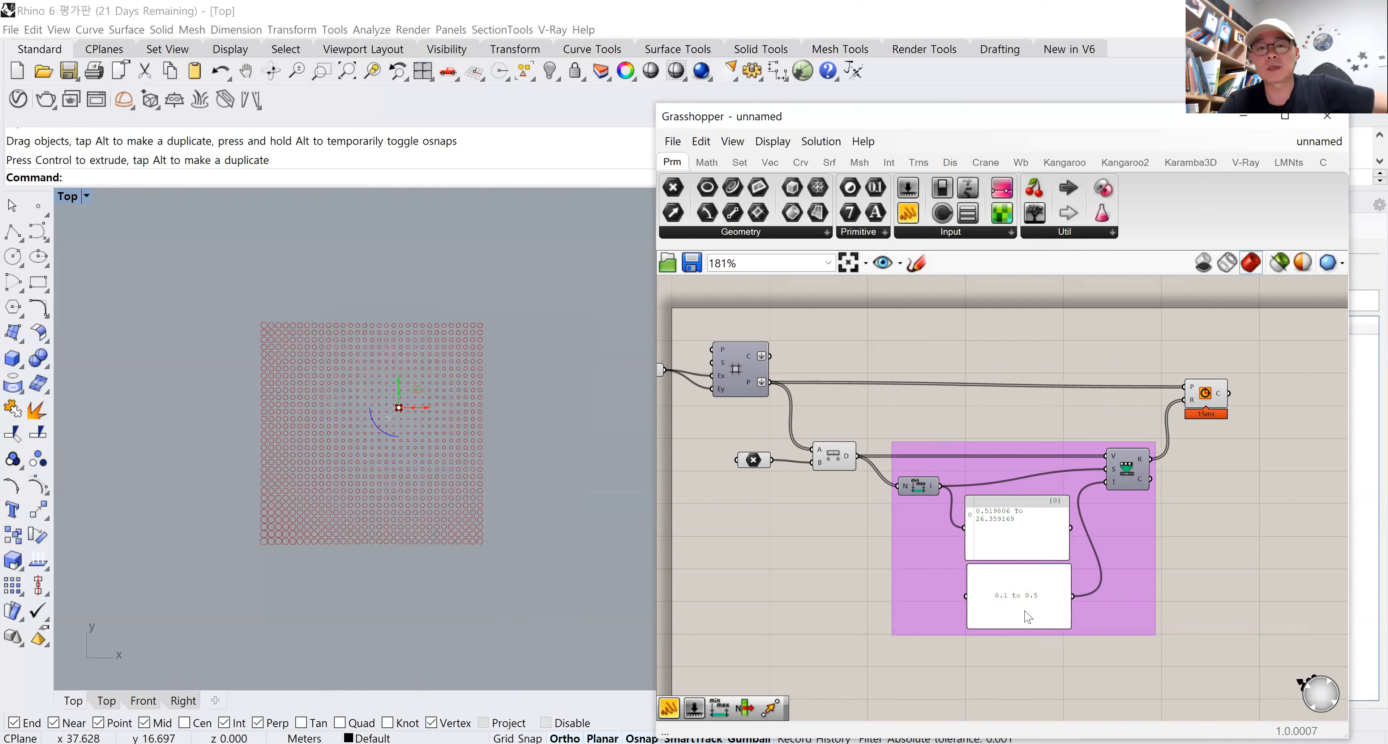
# Place three more points in Rhino's Top viewport, at the upper-left, lower-left and lower-right of the circle grid.
pyautogui.scroll(-1, 1026, 618)
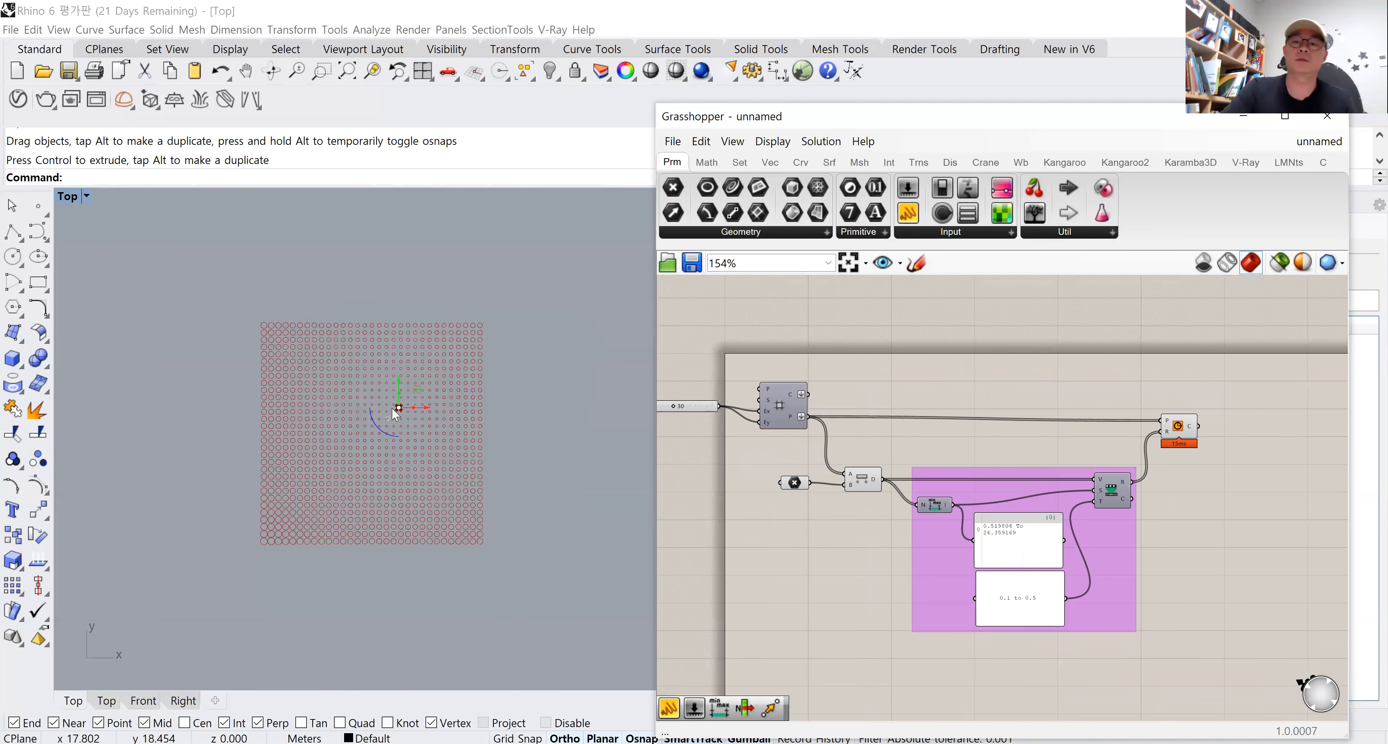
pyautogui.moveTo(520, 415); pyautogui.dragTo(375, 395, button='right')
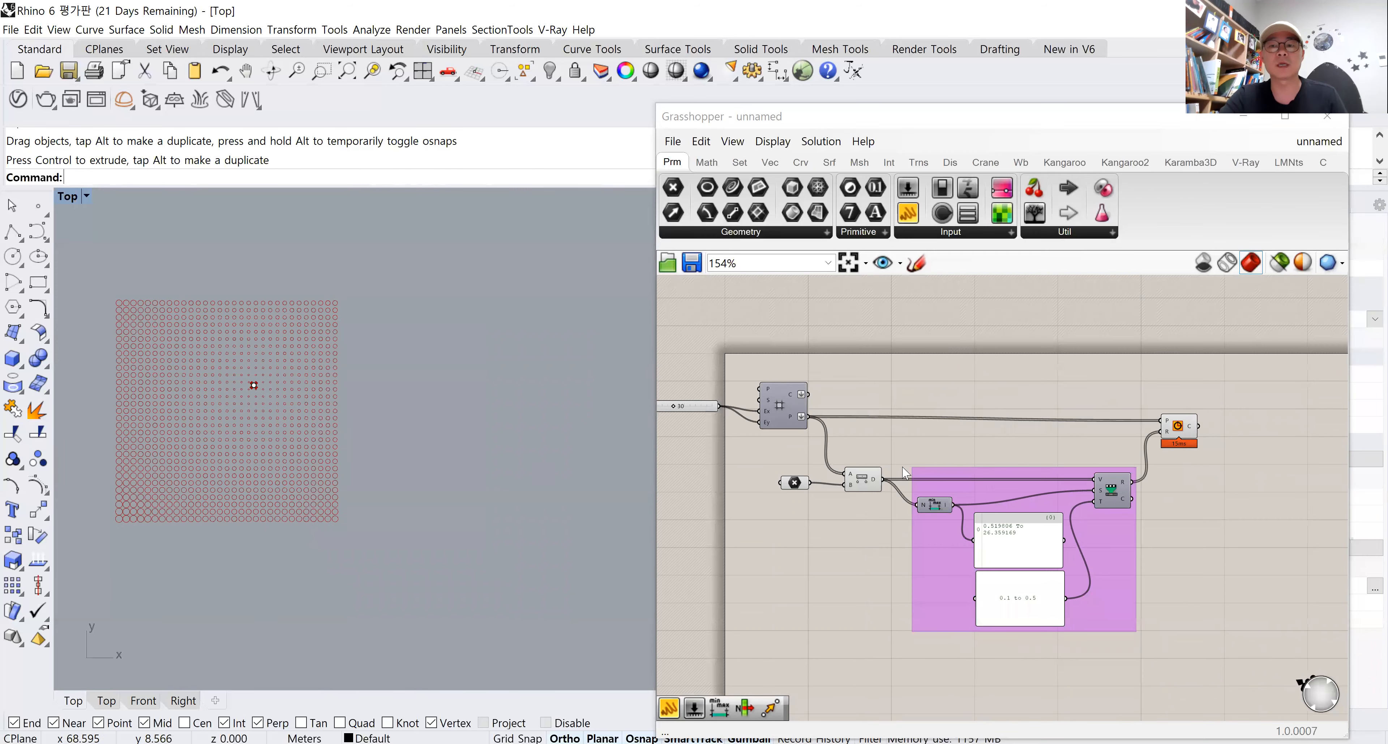
pyautogui.moveTo(844, 458); pyautogui.dragTo(952, 442, button='right')
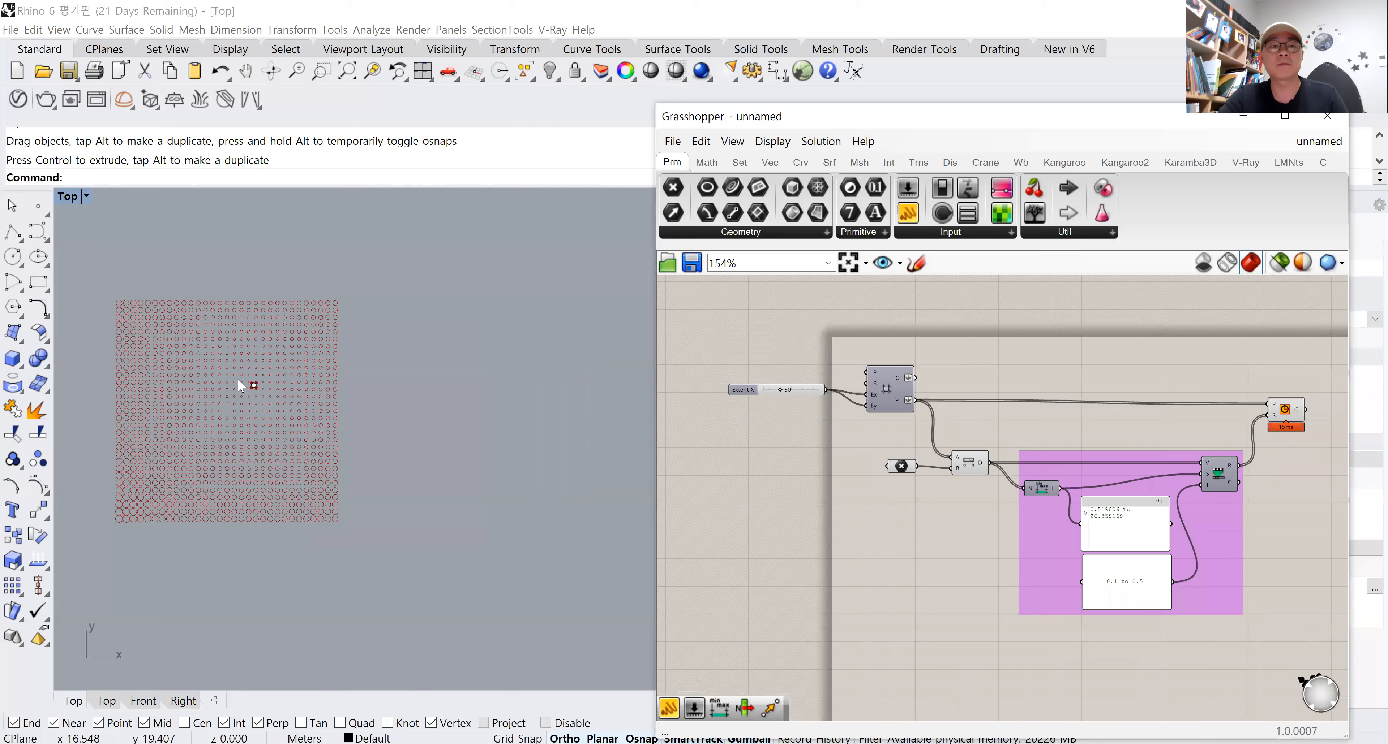
pyautogui.click(38, 210)
pyautogui.click(175, 329)
pyautogui.rightClick(224, 358)
pyautogui.click(168, 451)
pyautogui.rightClick(302, 456)
pyautogui.click(294, 459)
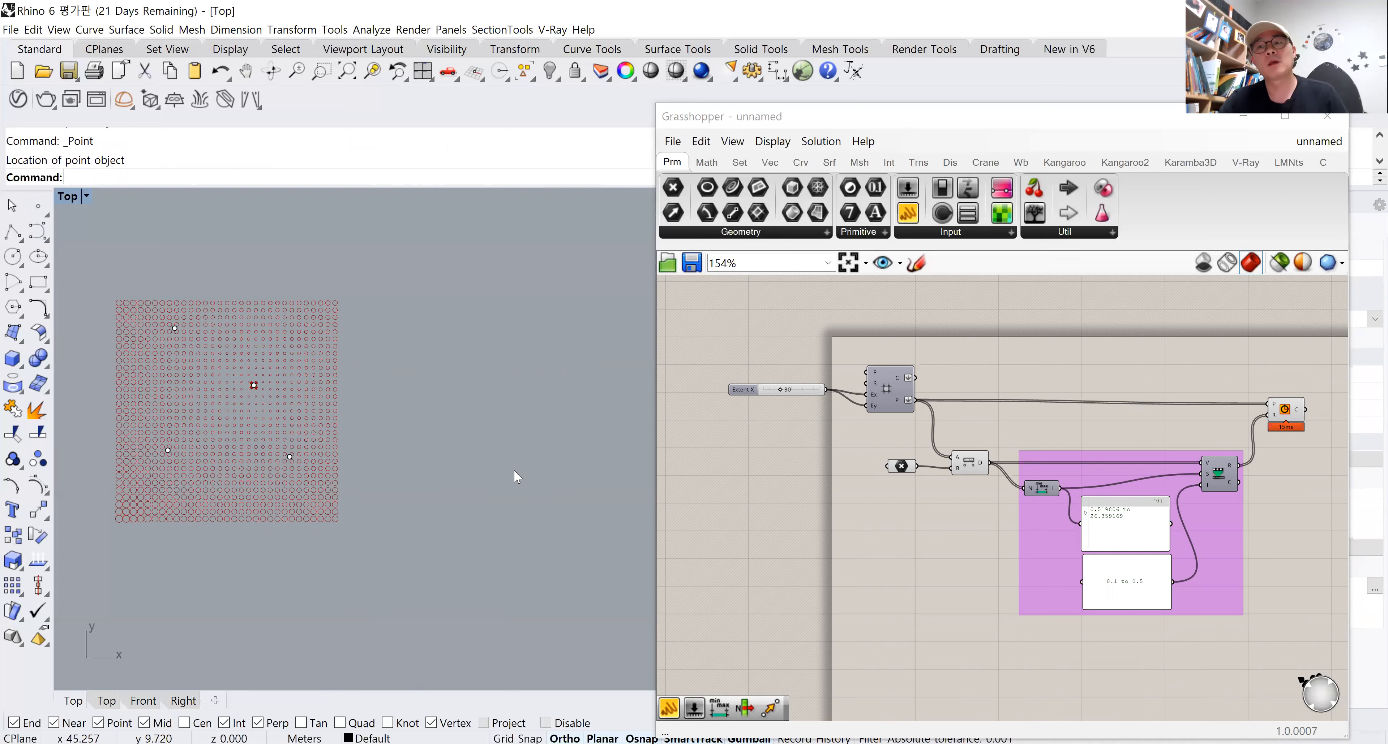
# Reference all four Rhino points in the Grasshopper Point parameter as multiple points.
pyautogui.rightClick(898, 467)
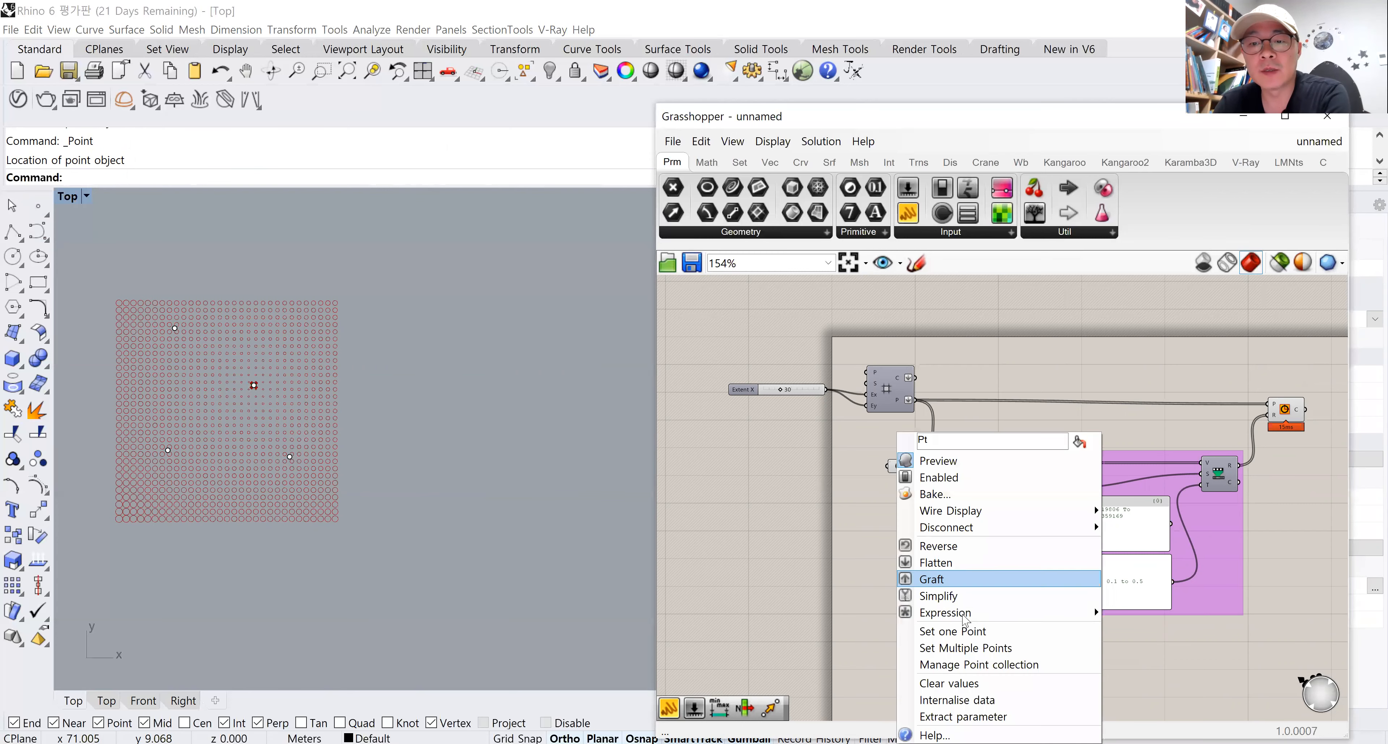
pyautogui.click(965, 648)
pyautogui.moveTo(137, 267); pyautogui.dragTo(318, 500)
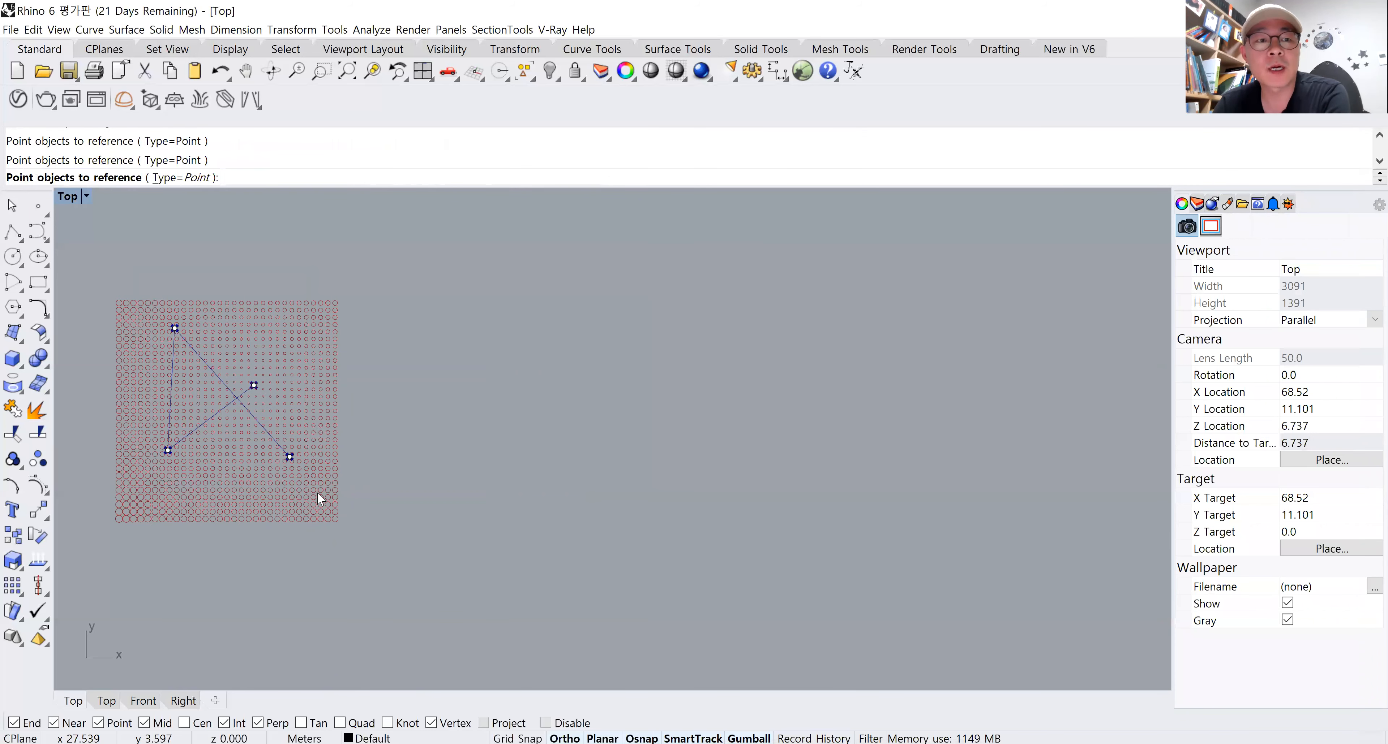
pyautogui.press('Return')
# Move the central, upper-left and lower-left attractor points toward the left edge of the circle grid.
pyautogui.moveTo(254, 386); pyautogui.dragTo(333, 392, button='right')
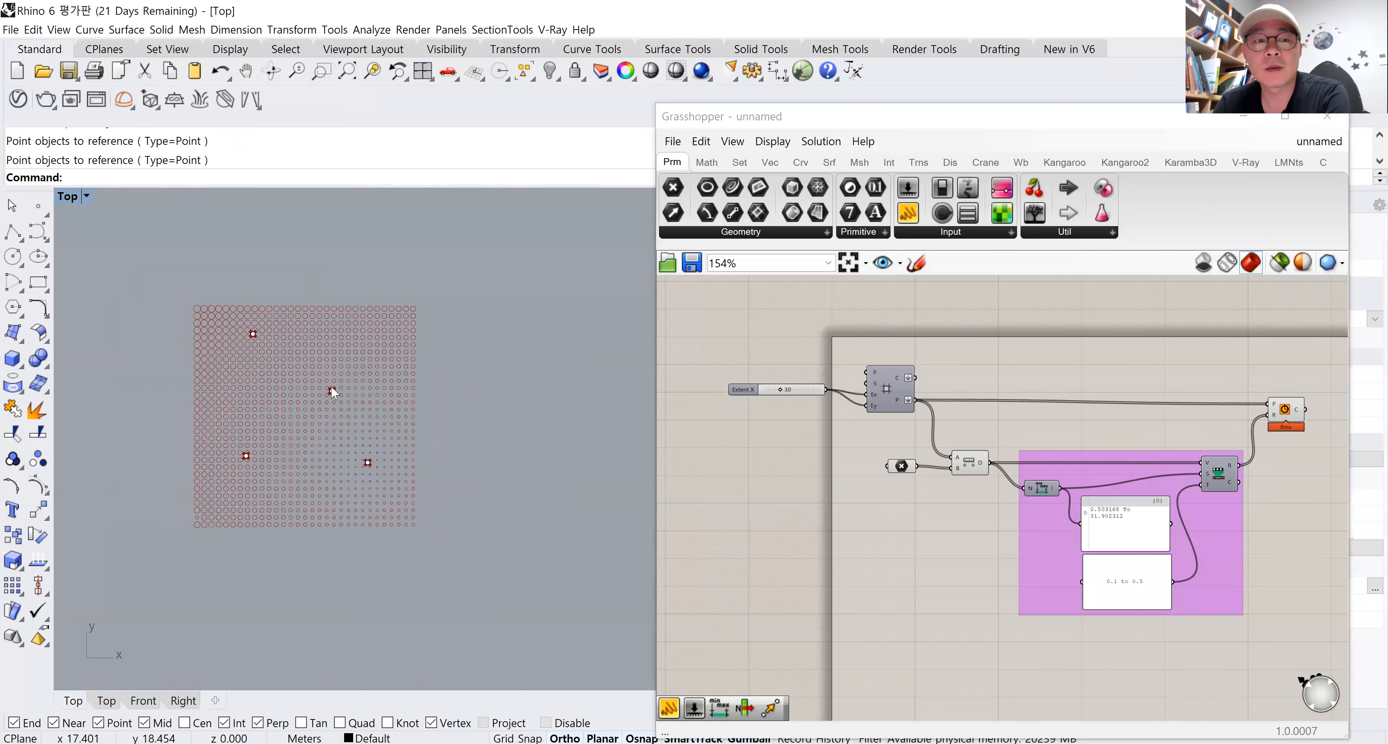
pyautogui.moveTo(333, 393); pyautogui.dragTo(219, 393)
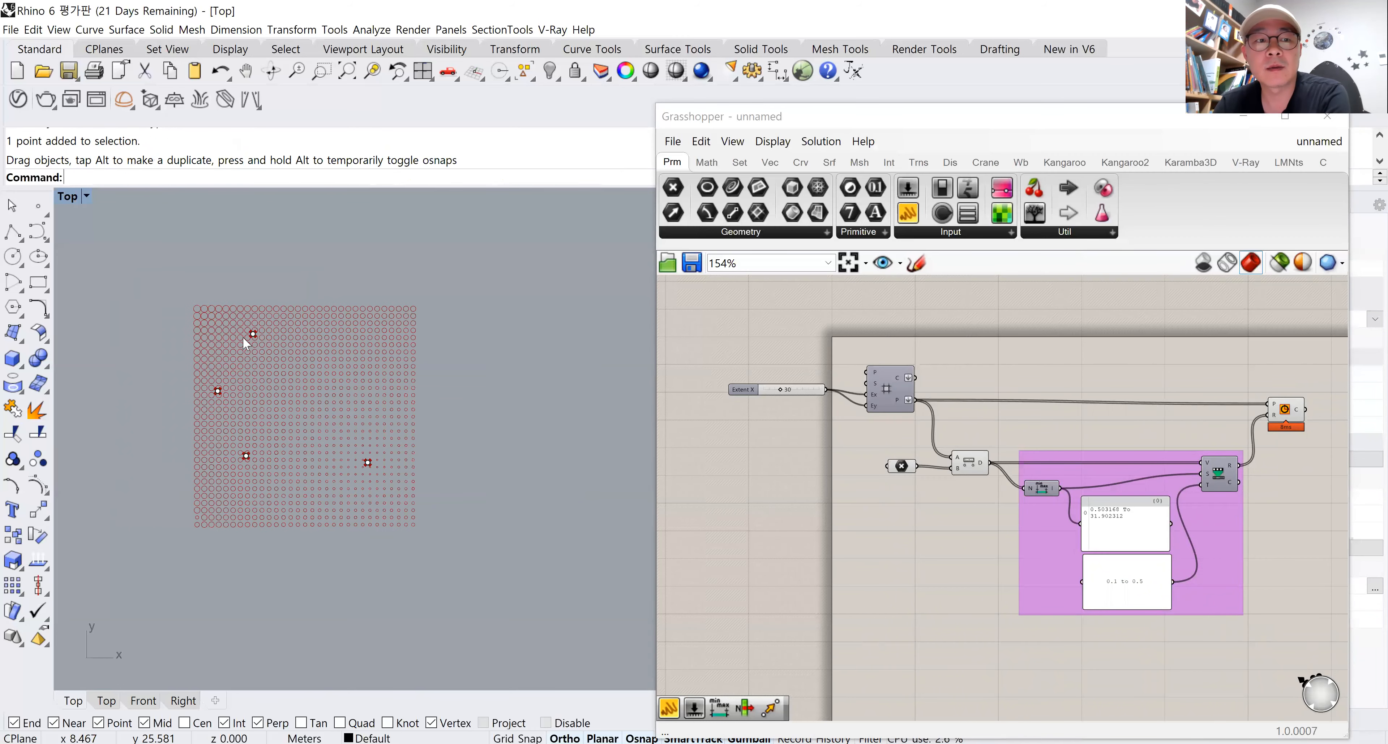
pyautogui.moveTo(252, 337); pyautogui.dragTo(203, 335)
pyautogui.moveTo(246, 456); pyautogui.dragTo(217, 457)
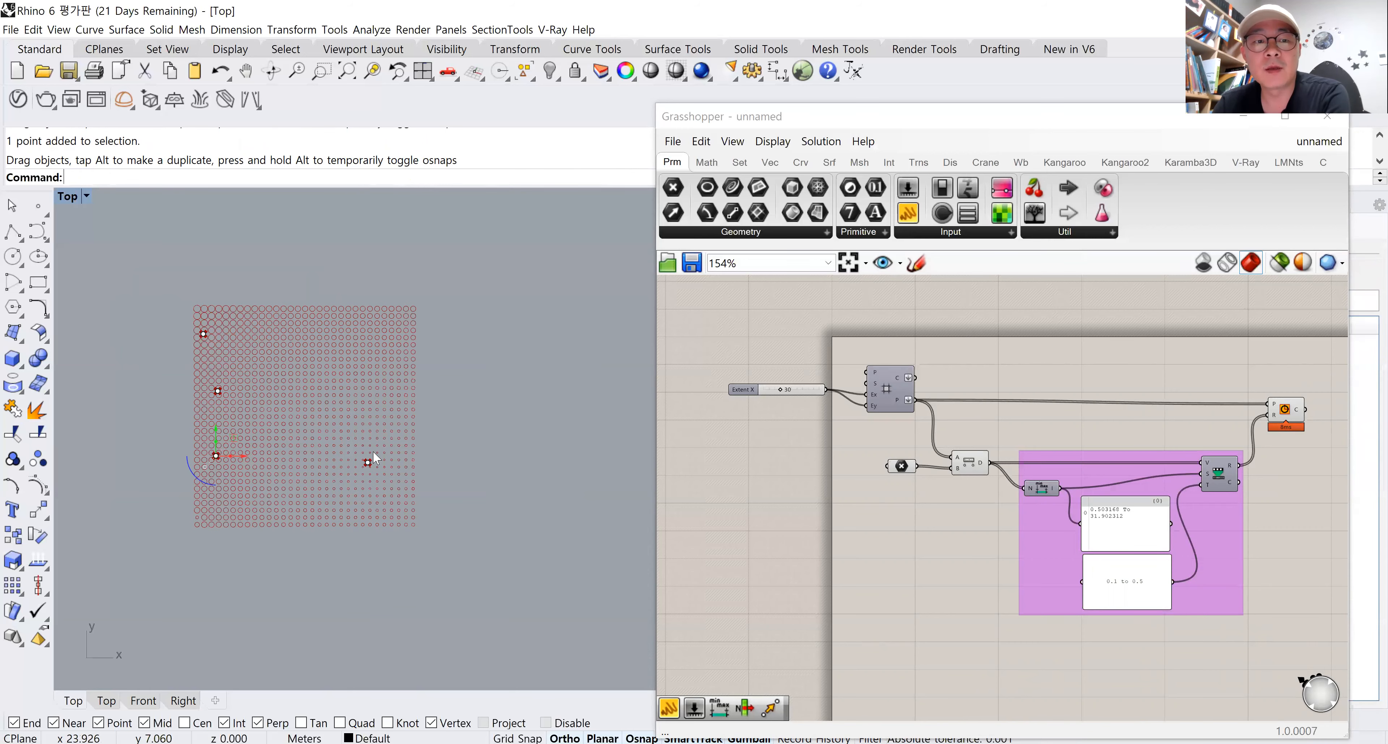
# Examine how the circle sizes vary around the four attractor points and review the Point parameter's connection to Distance.
pyautogui.scroll(3, 361, 487)
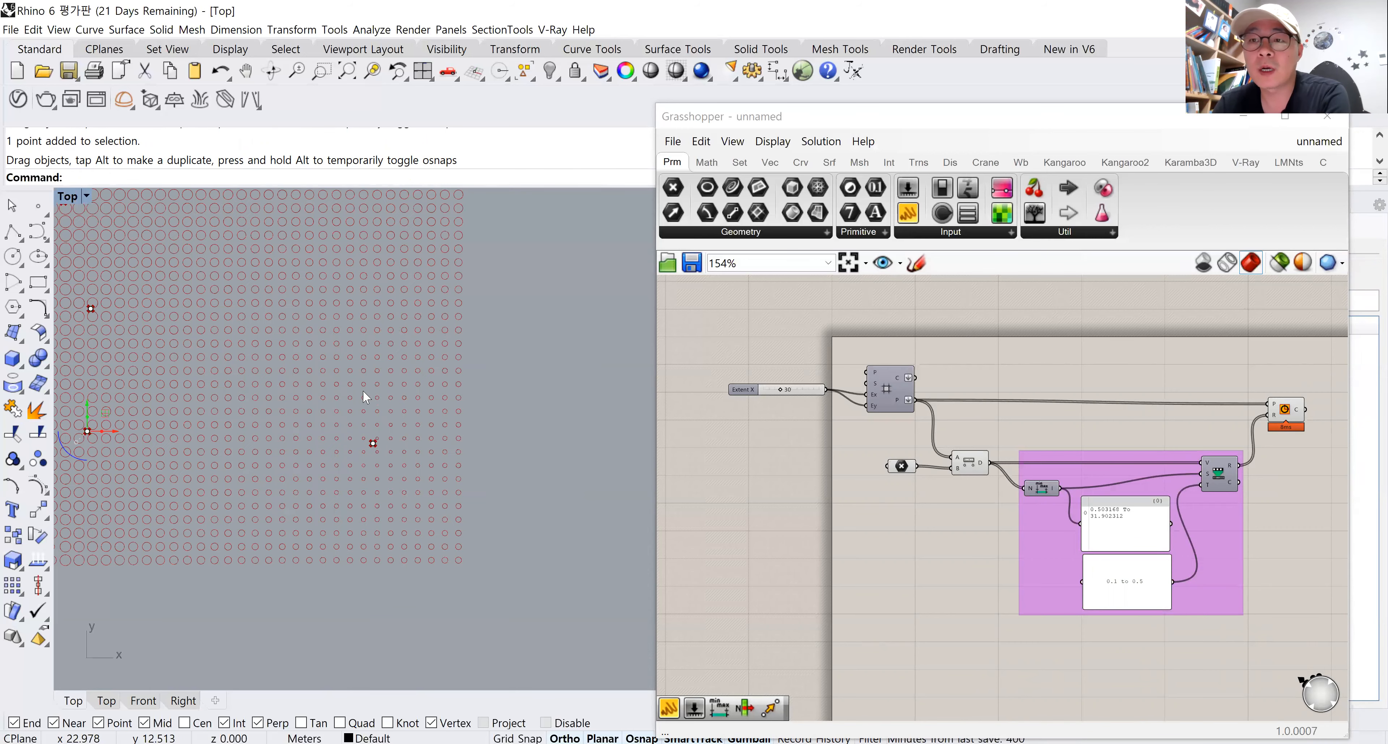
pyautogui.scroll(-4, 328, 391)
pyautogui.scroll(8, 280, 412)
pyautogui.scroll(-3, 299, 412)
pyautogui.scroll(-3, 309, 420)
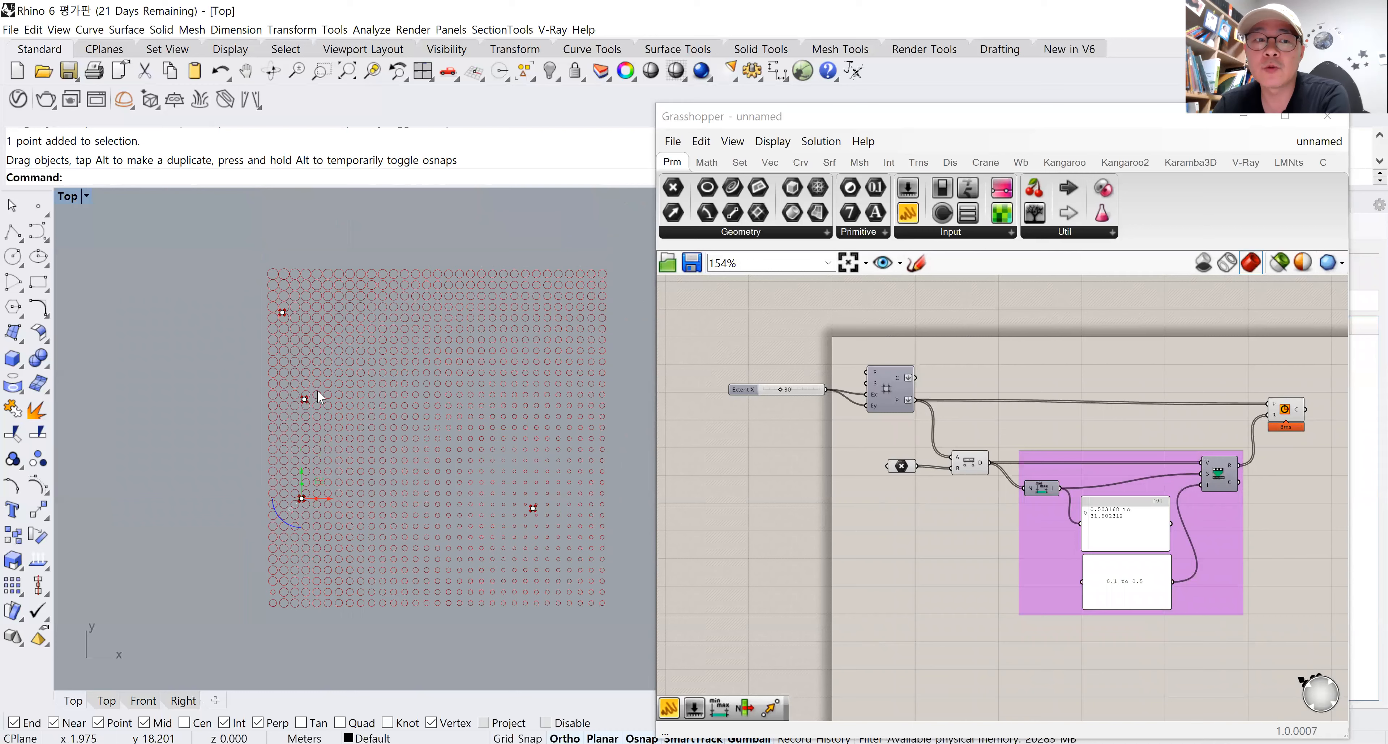
pyautogui.moveTo(308, 311); pyautogui.dragTo(313, 369, button='right')
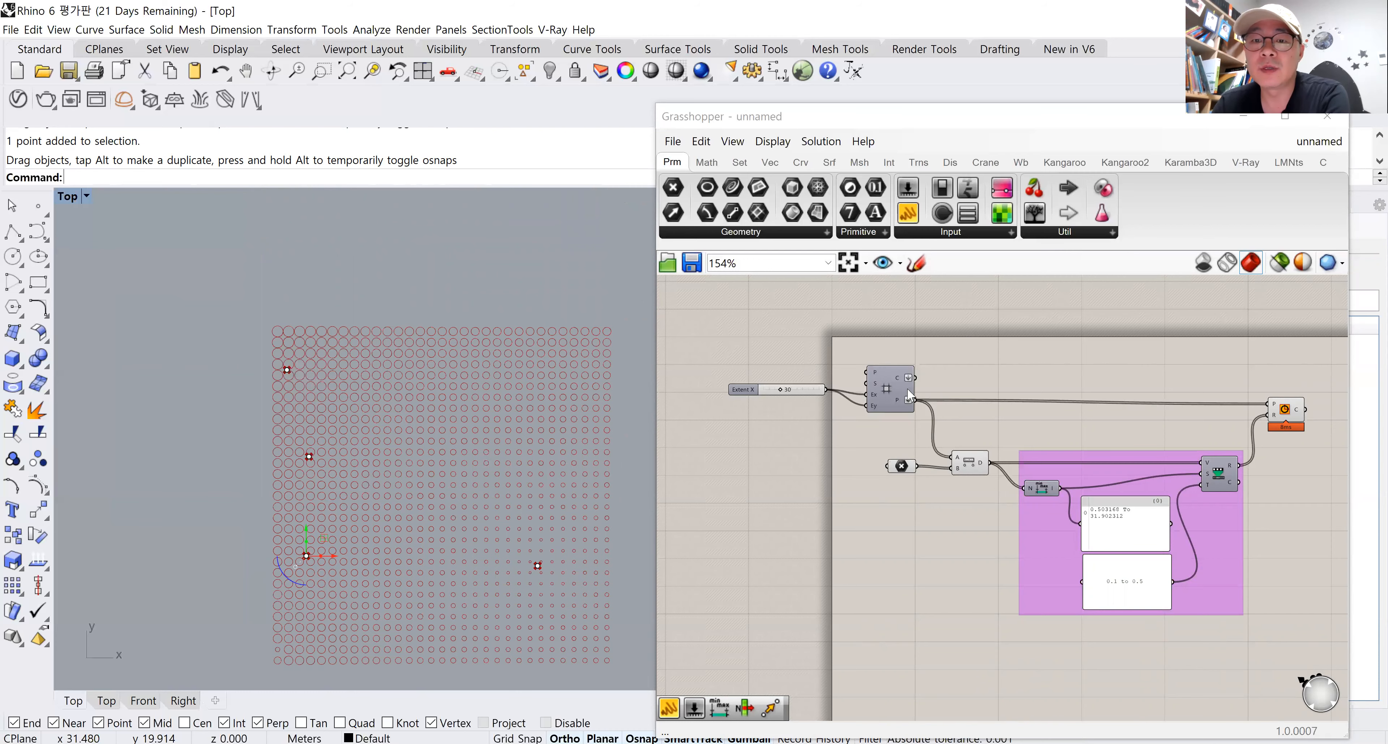
pyautogui.scroll(3, 895, 388)
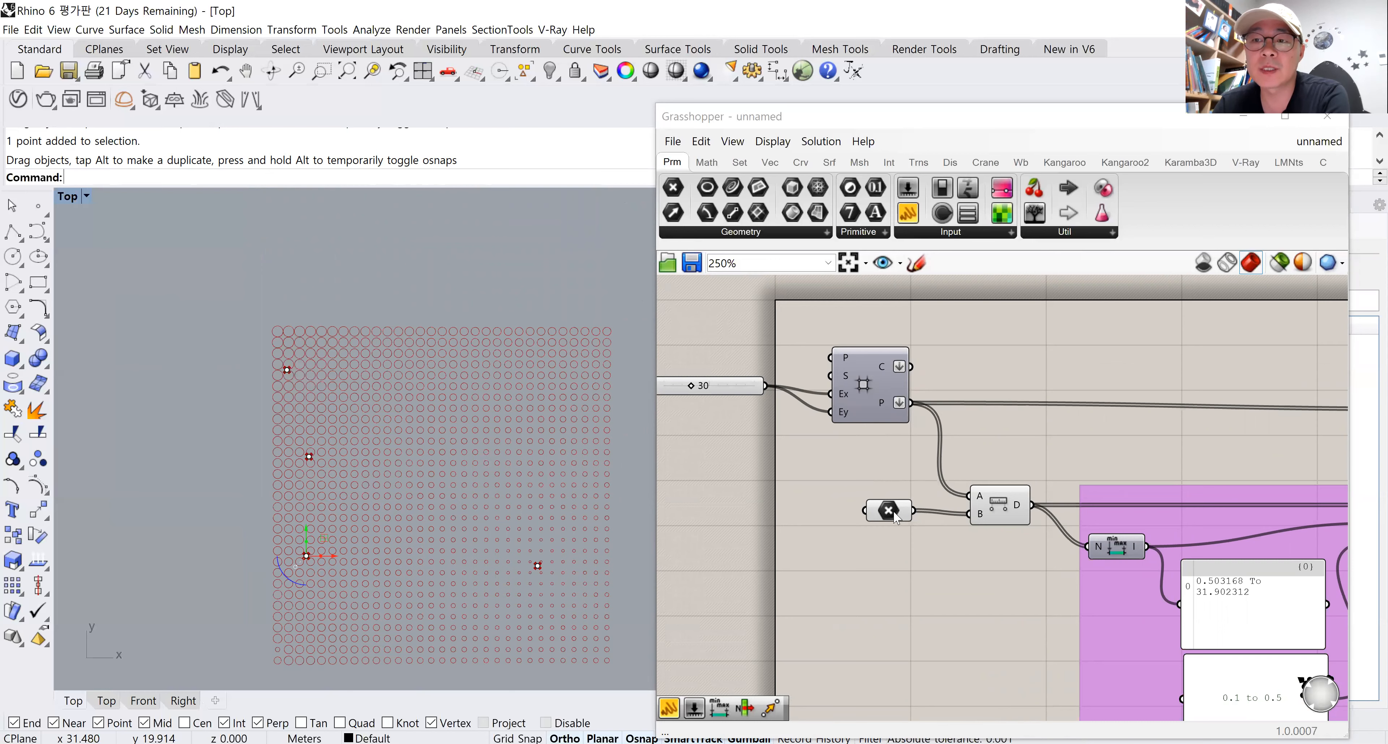
# Delete the Distance component and move the Point parameter farther below the square grid component.
pyautogui.moveTo(895, 516)
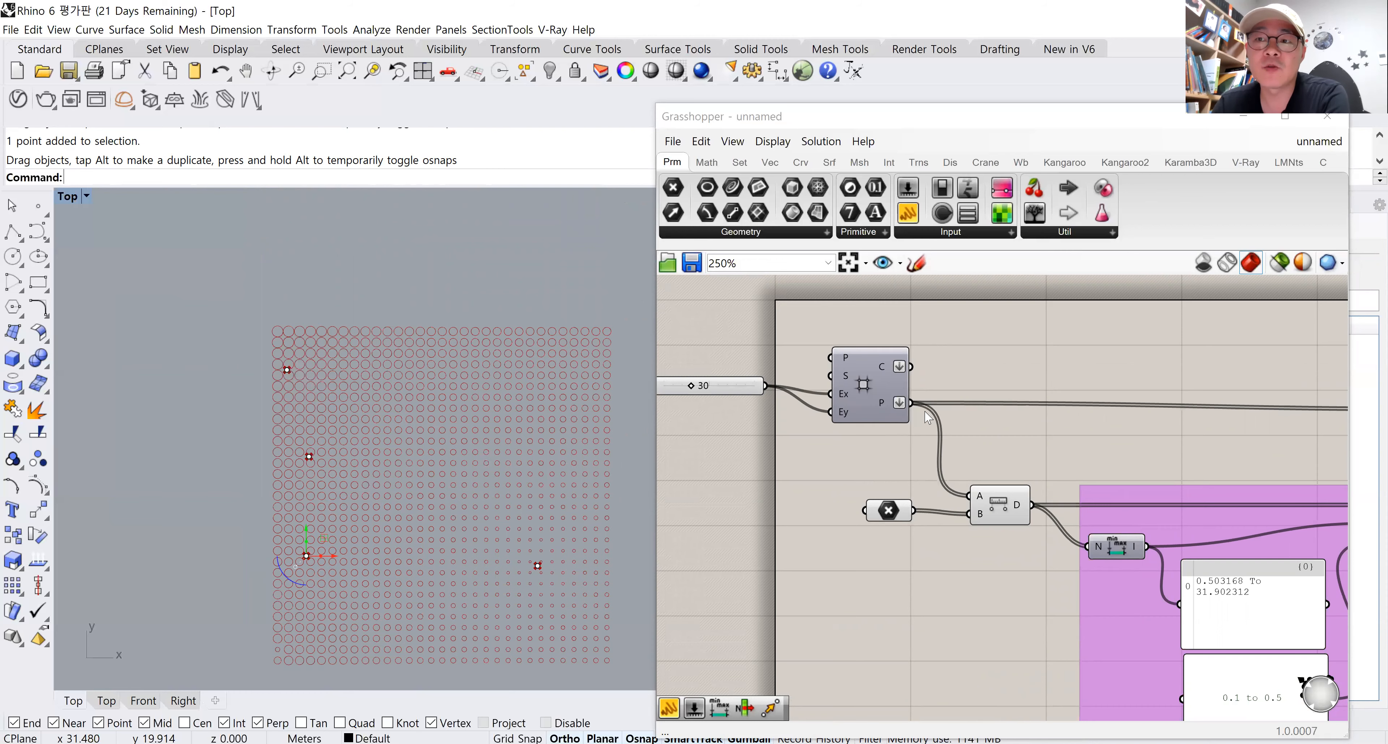
pyautogui.moveTo(444, 516); pyautogui.dragTo(350, 477, button='right')
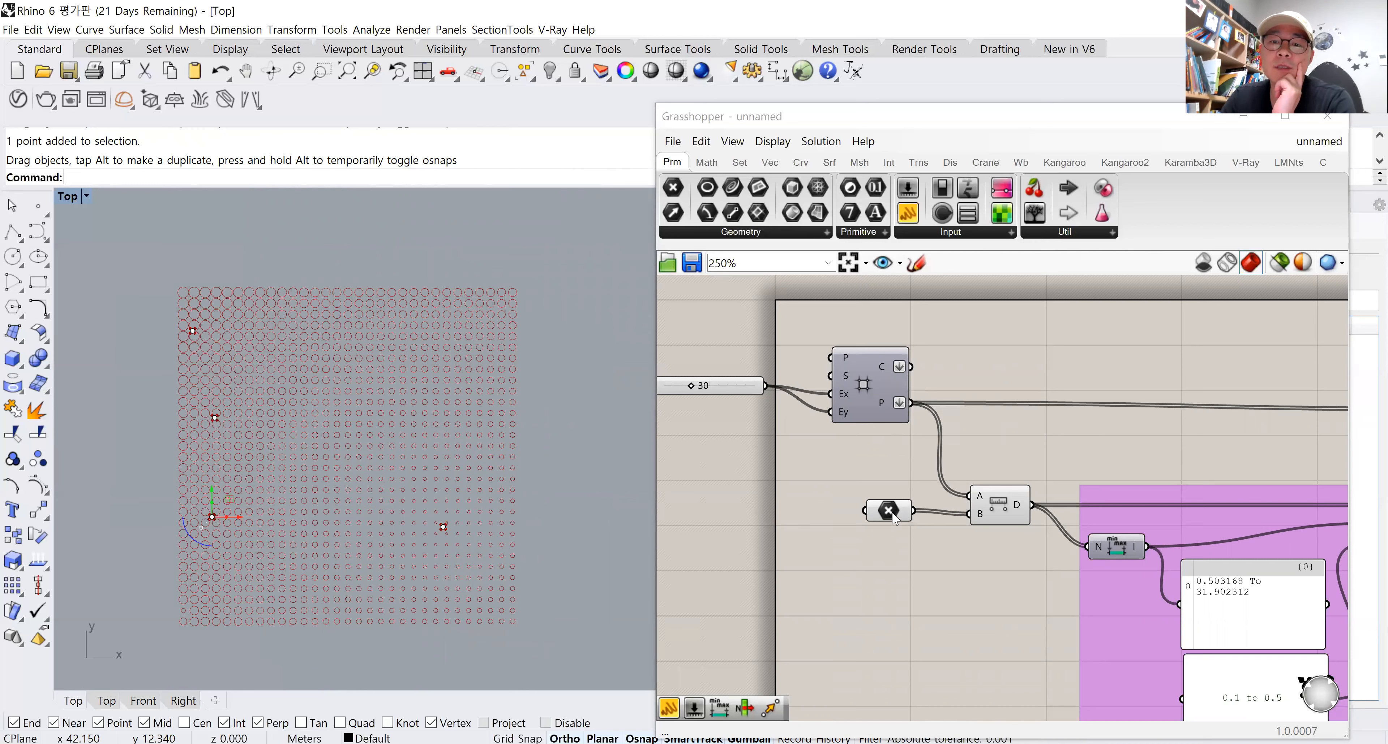
pyautogui.moveTo(983, 507); pyautogui.dragTo(963, 503)
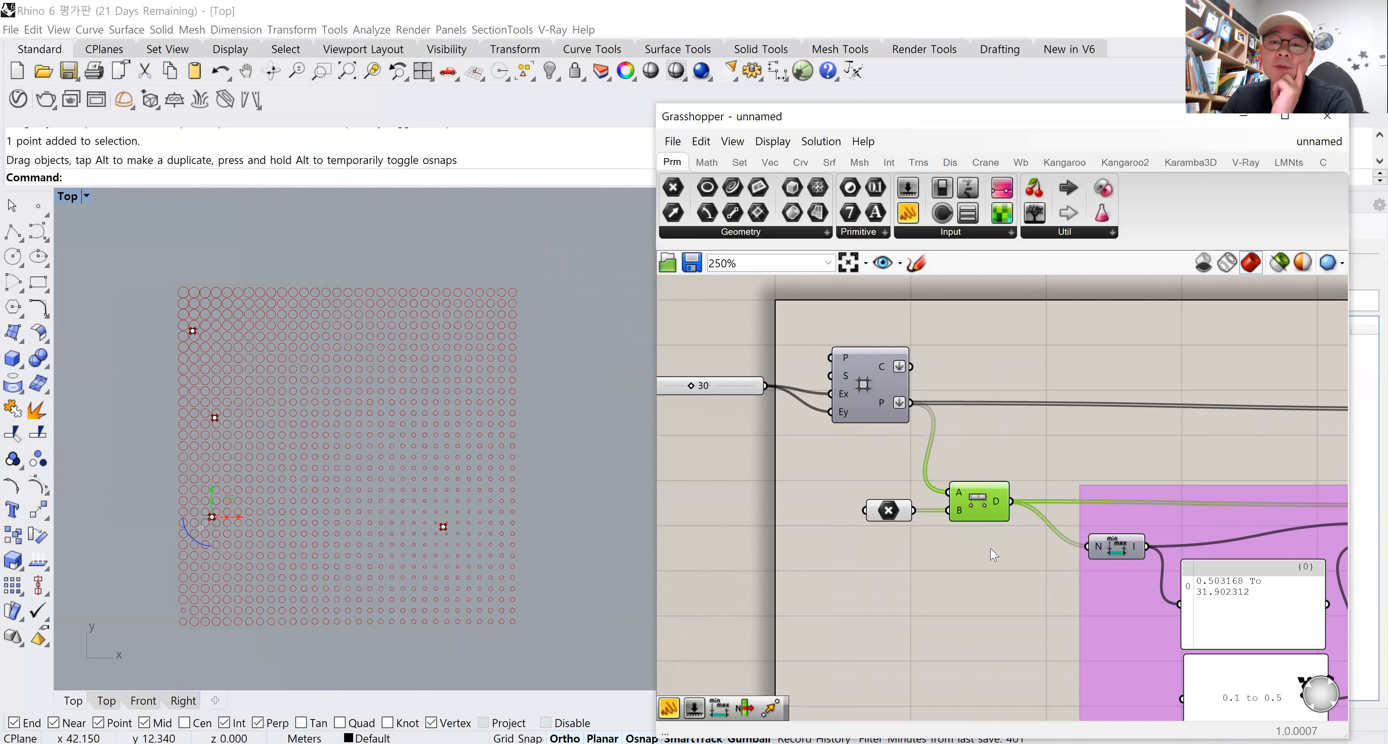
pyautogui.press('Delete')
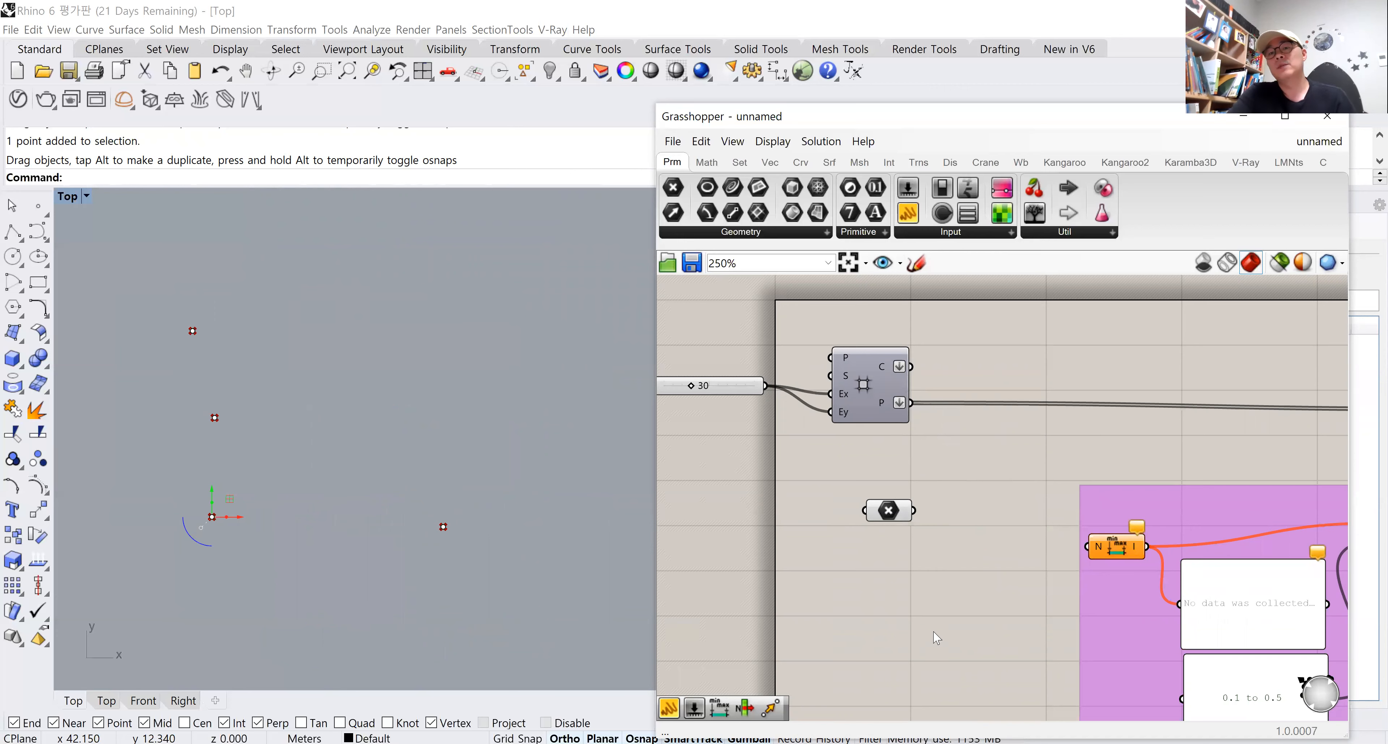
pyautogui.moveTo(889, 512); pyautogui.dragTo(822, 539)
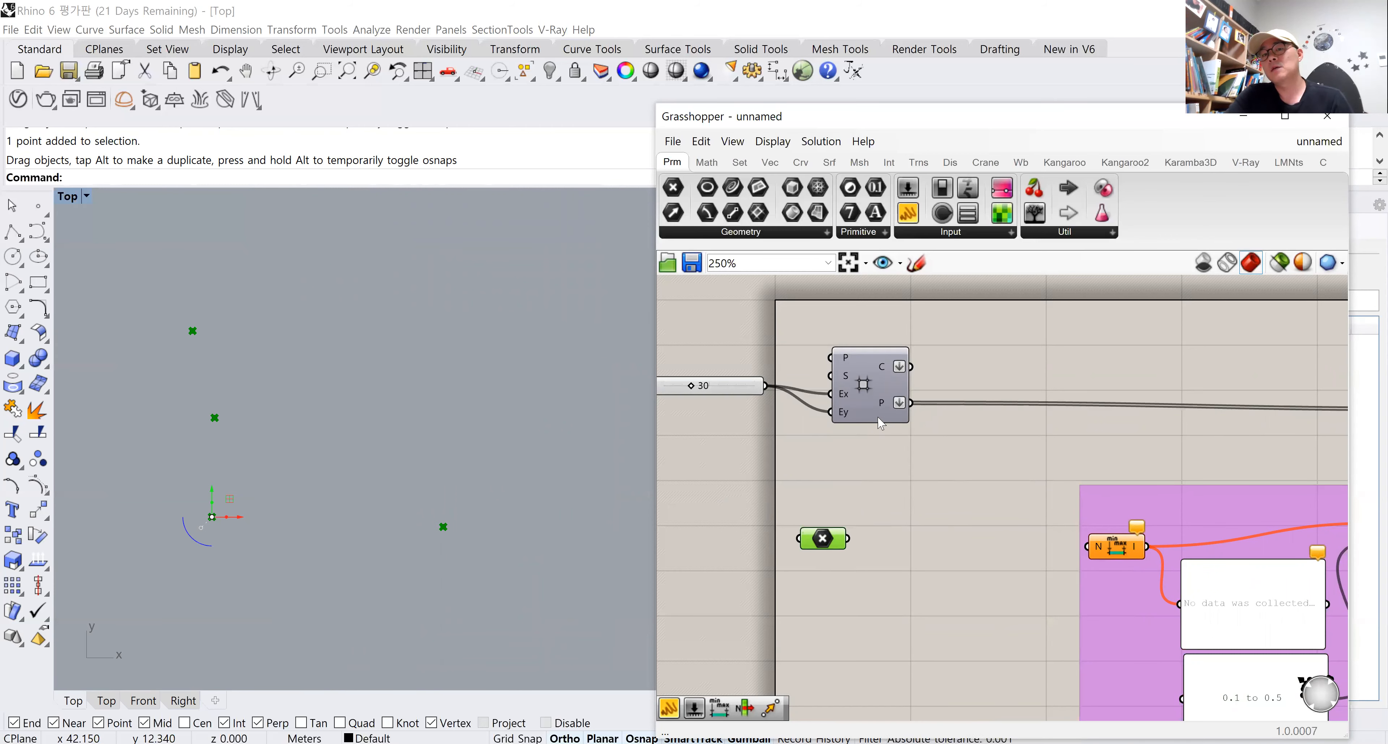
pyautogui.moveTo(850, 414); pyautogui.dragTo(900, 412, button='right')
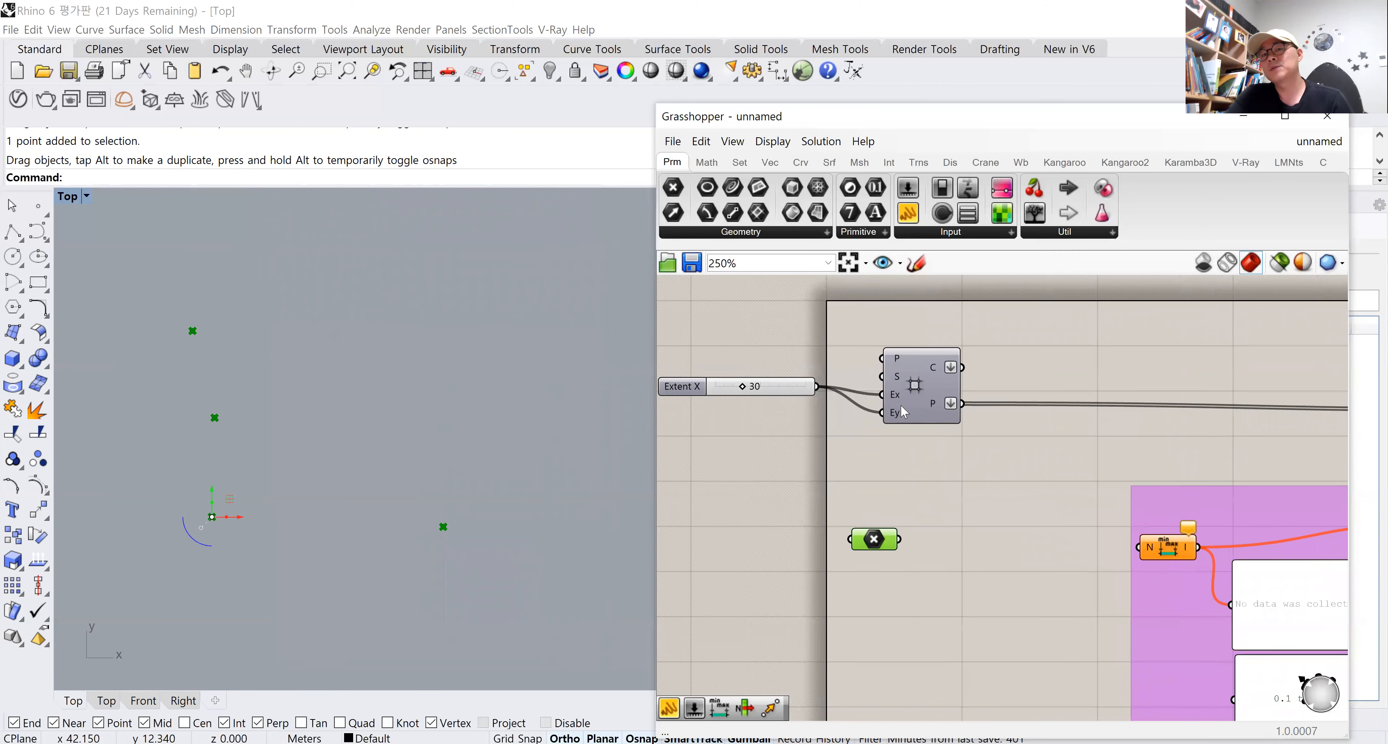
# Add a Closest Point component between the square grid component and the purple remapping group.
pyautogui.moveTo(943, 413)
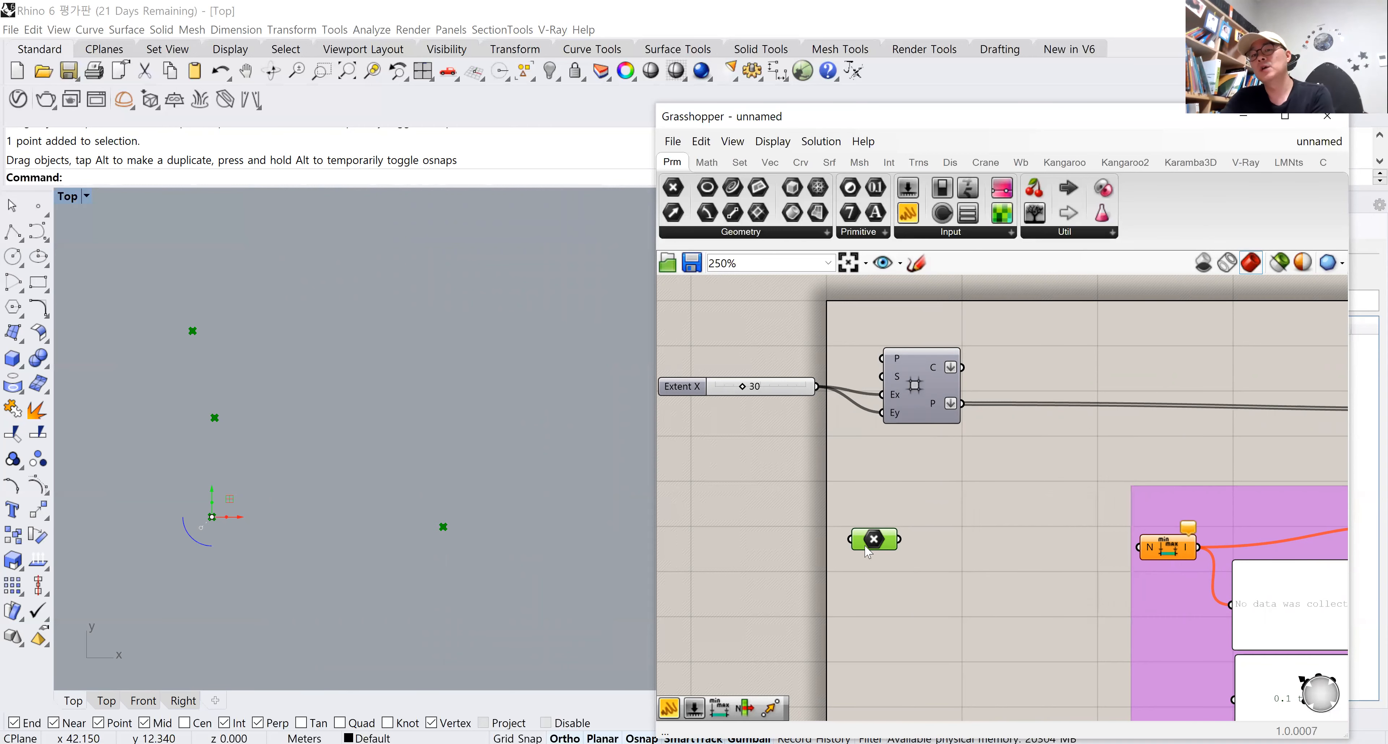
pyautogui.moveTo(863, 549)
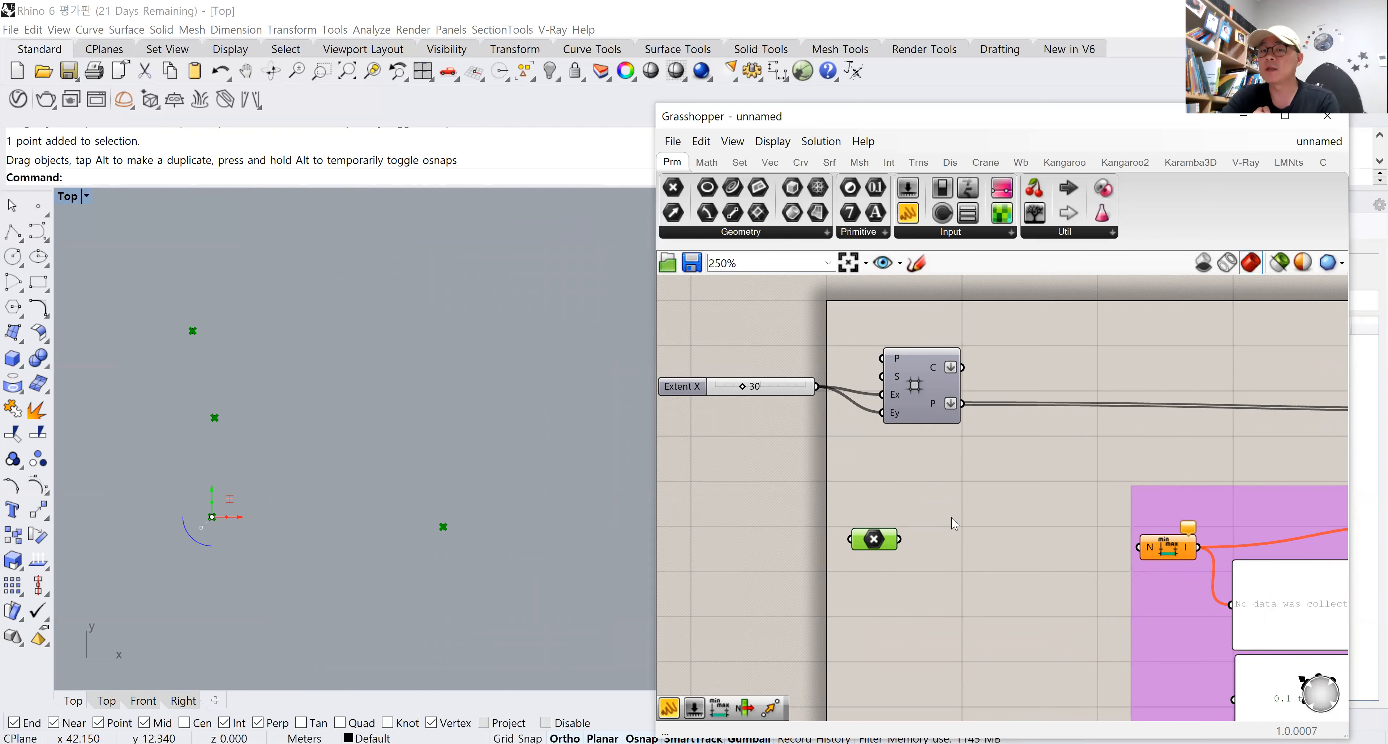
pyautogui.click(966, 499)
pyautogui.doubleClick(965, 498)
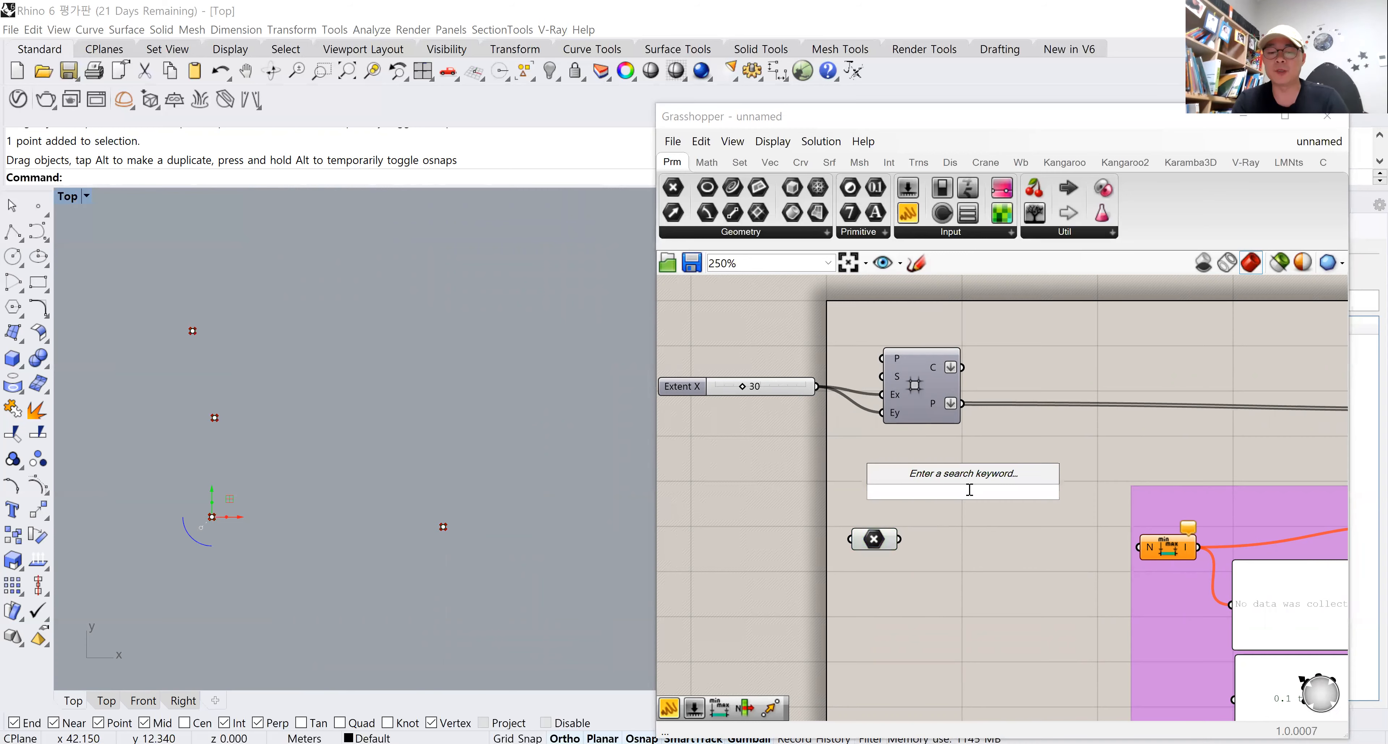
pyautogui.write('close')
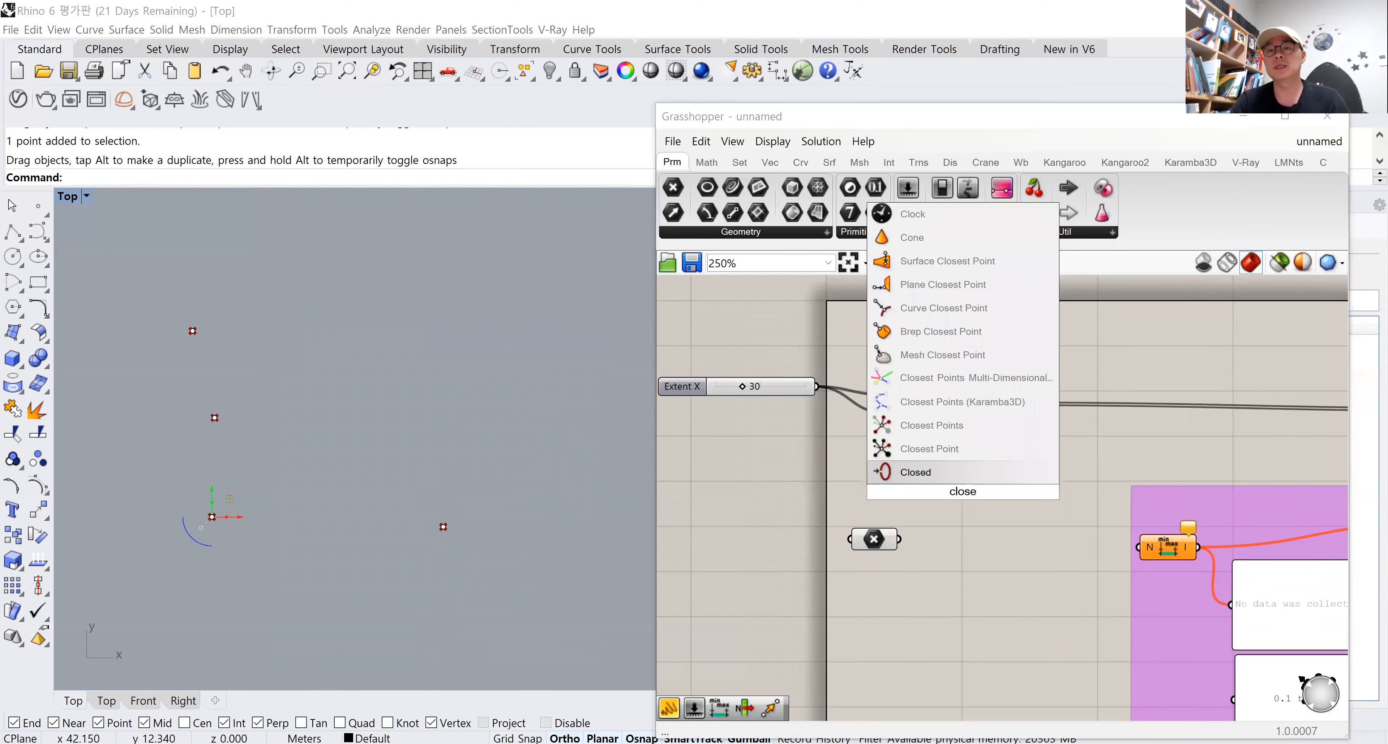
pyautogui.click(941, 457)
pyautogui.click(1029, 507)
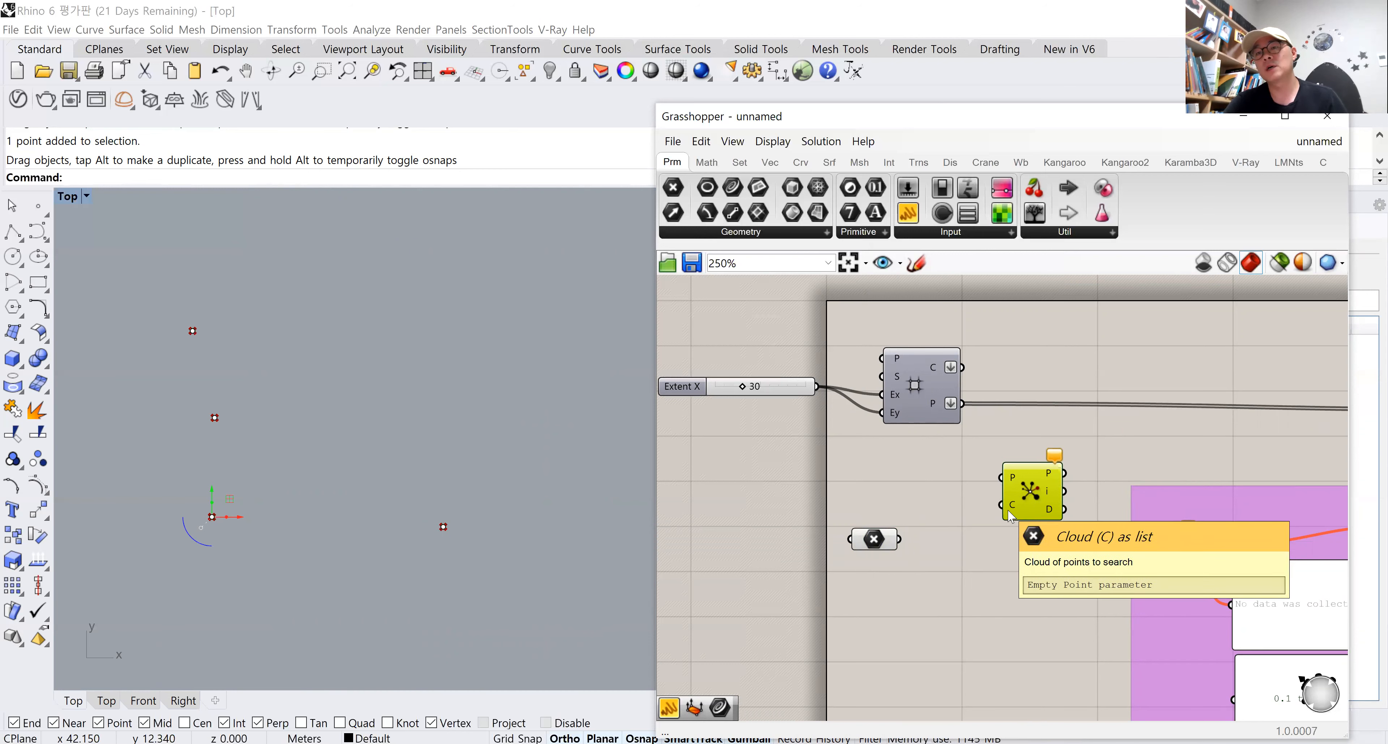
# Rearrange the Closest Point and Point components, then wire the grid points into P and the attractor points into the cloud input C.
pyautogui.scroll(4, 1012, 548)
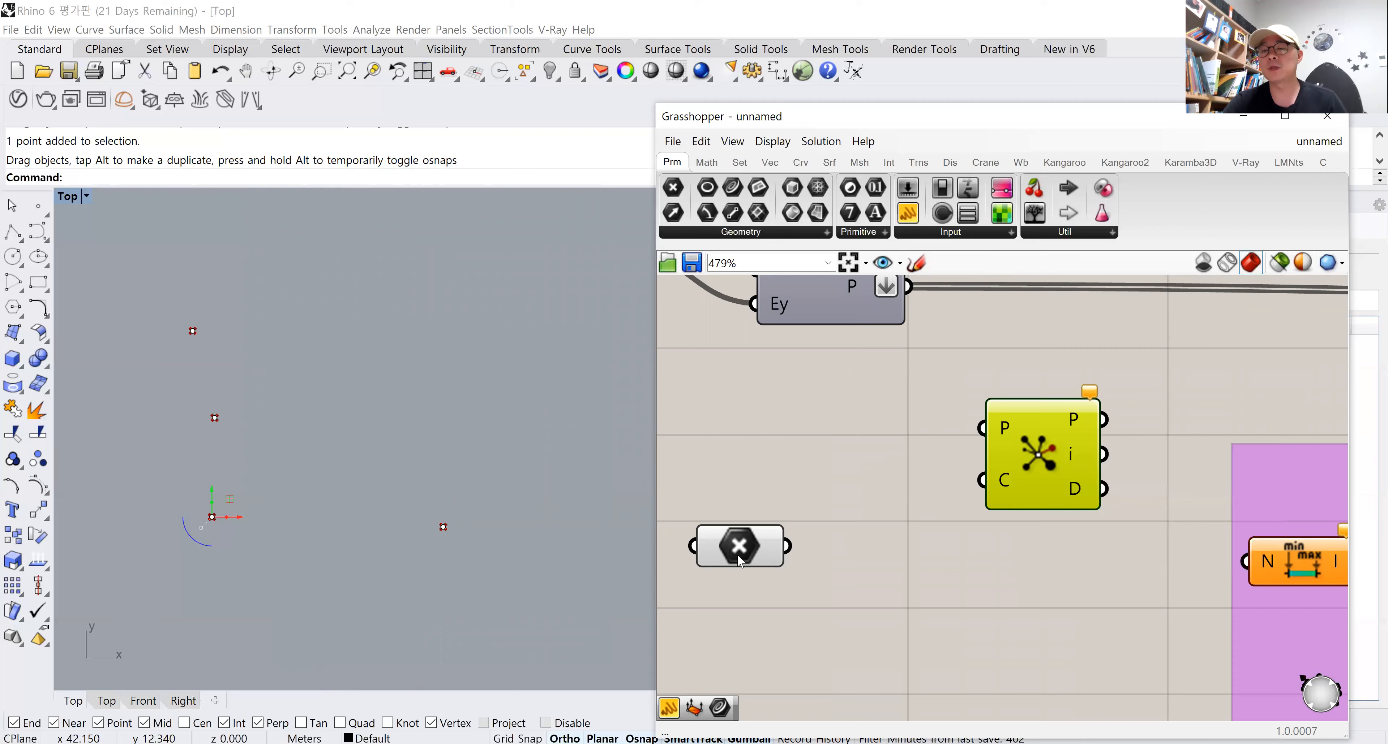
pyautogui.moveTo(741, 559); pyautogui.dragTo(788, 559)
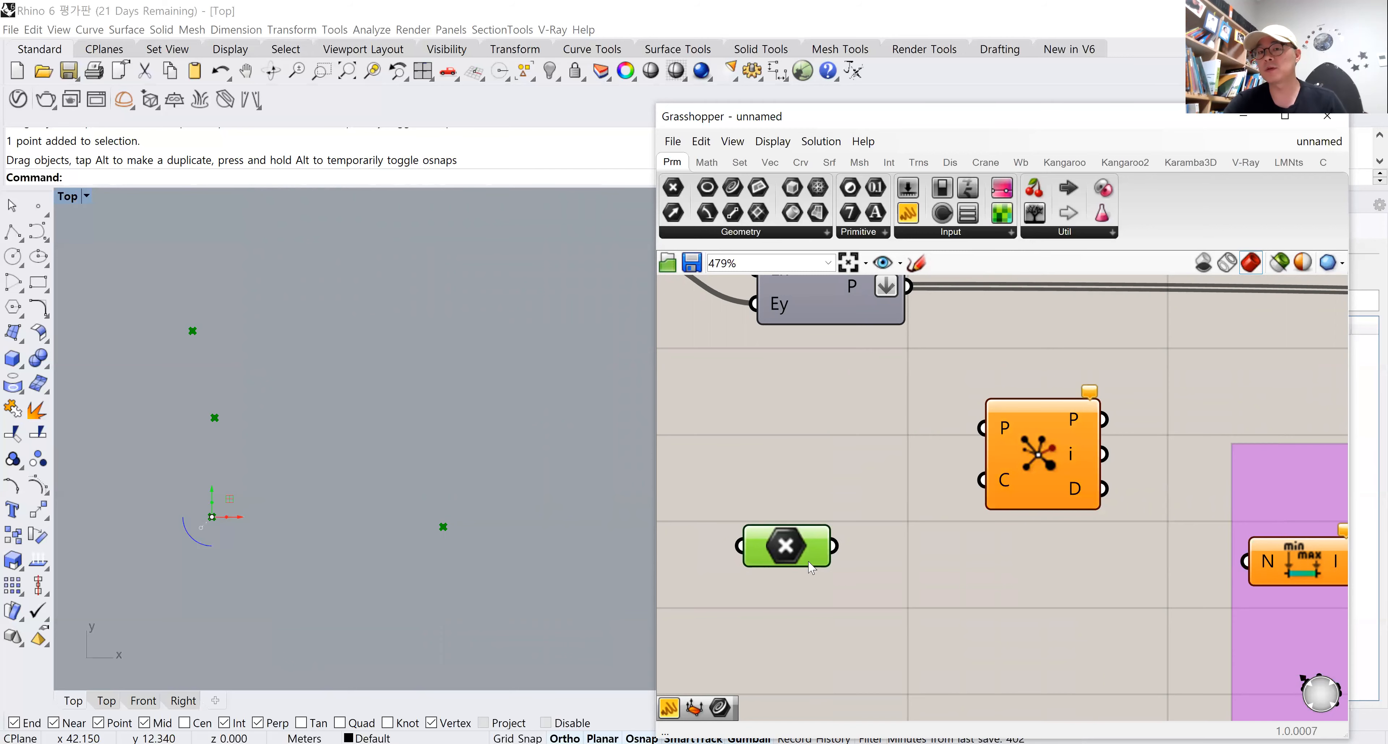
pyautogui.scroll(-2, 811, 568)
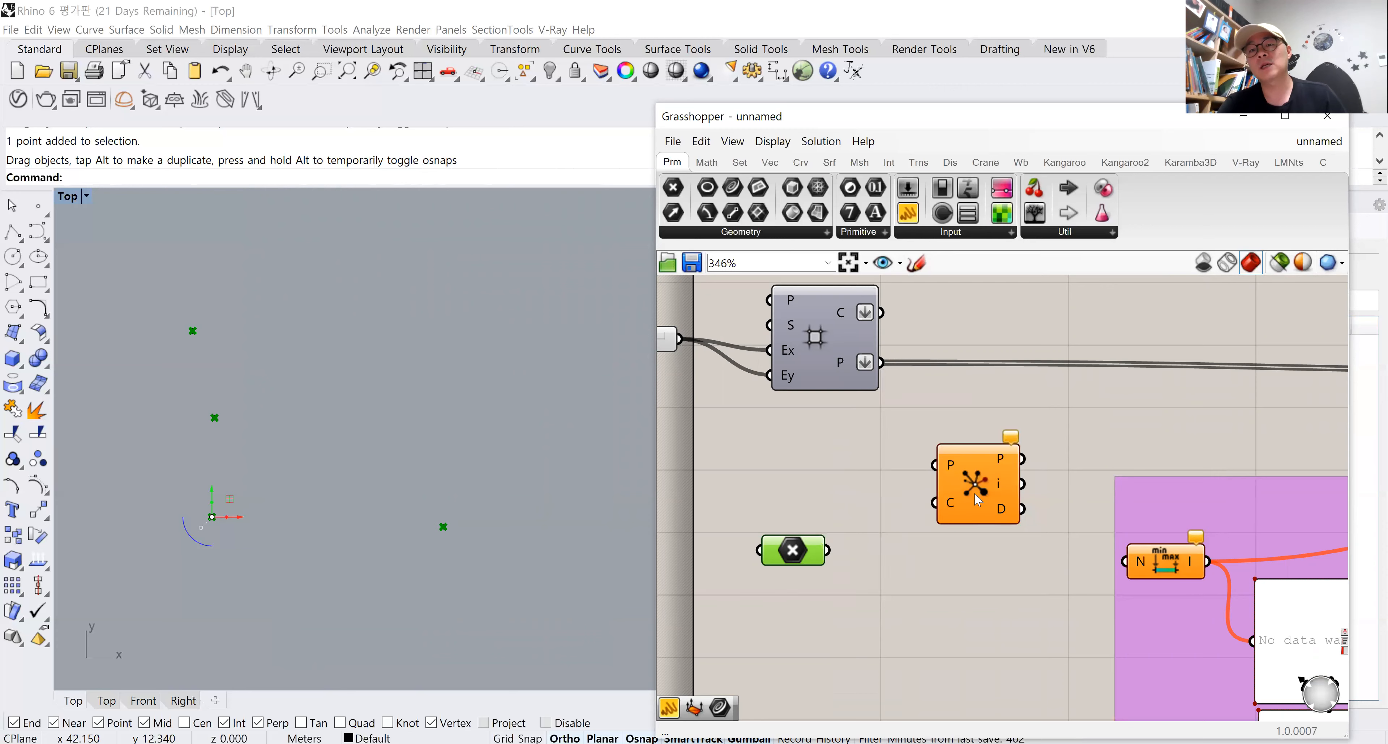
pyautogui.moveTo(974, 493); pyautogui.dragTo(985, 480)
pyautogui.moveTo(808, 552); pyautogui.dragTo(817, 623)
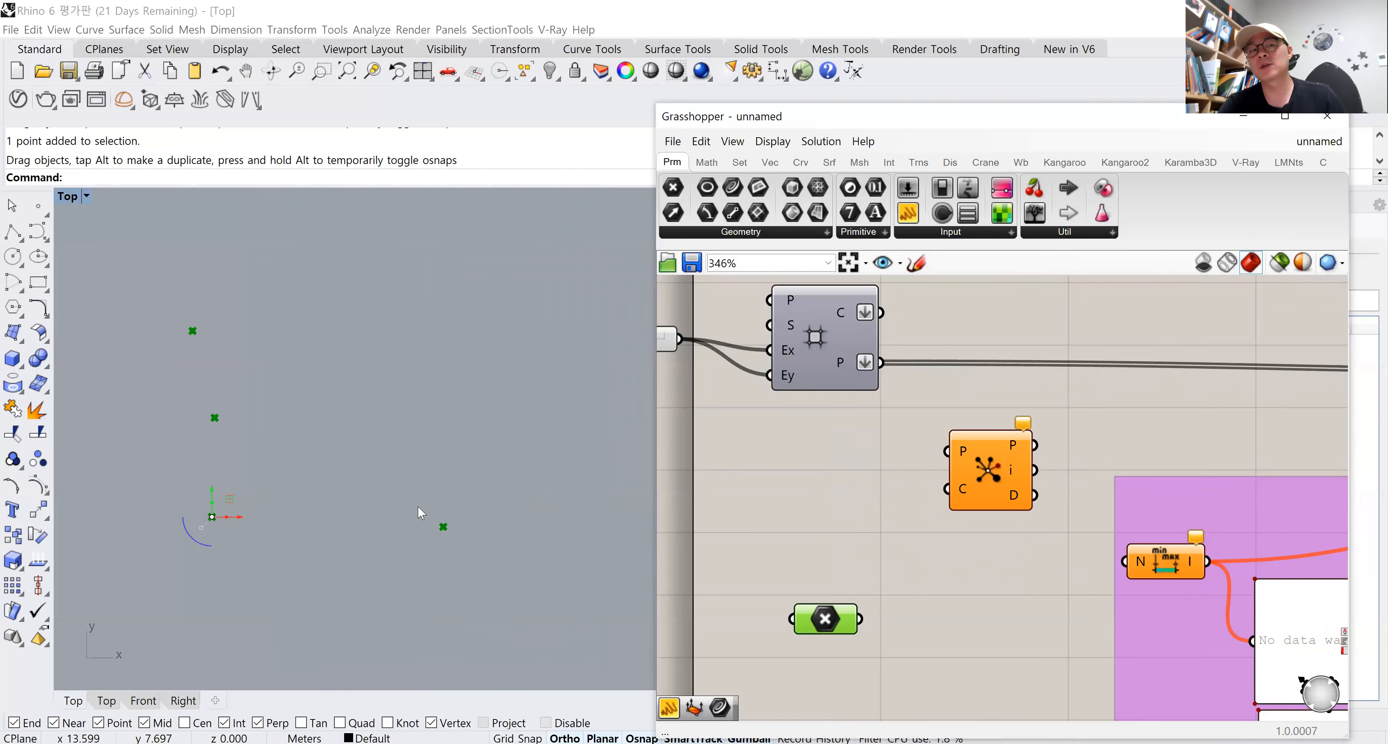
pyautogui.moveTo(851, 627); pyautogui.dragTo(852, 621)
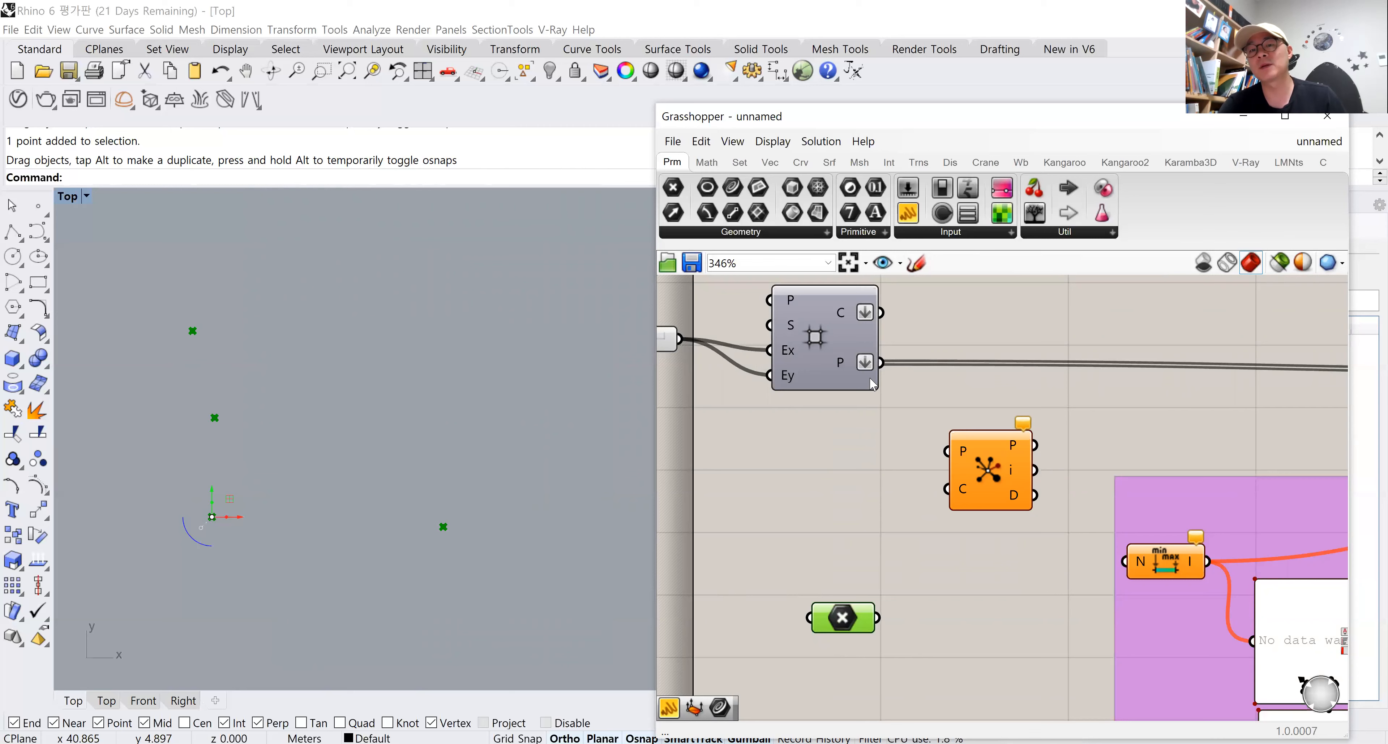
pyautogui.moveTo(880, 364); pyautogui.dragTo(948, 451)
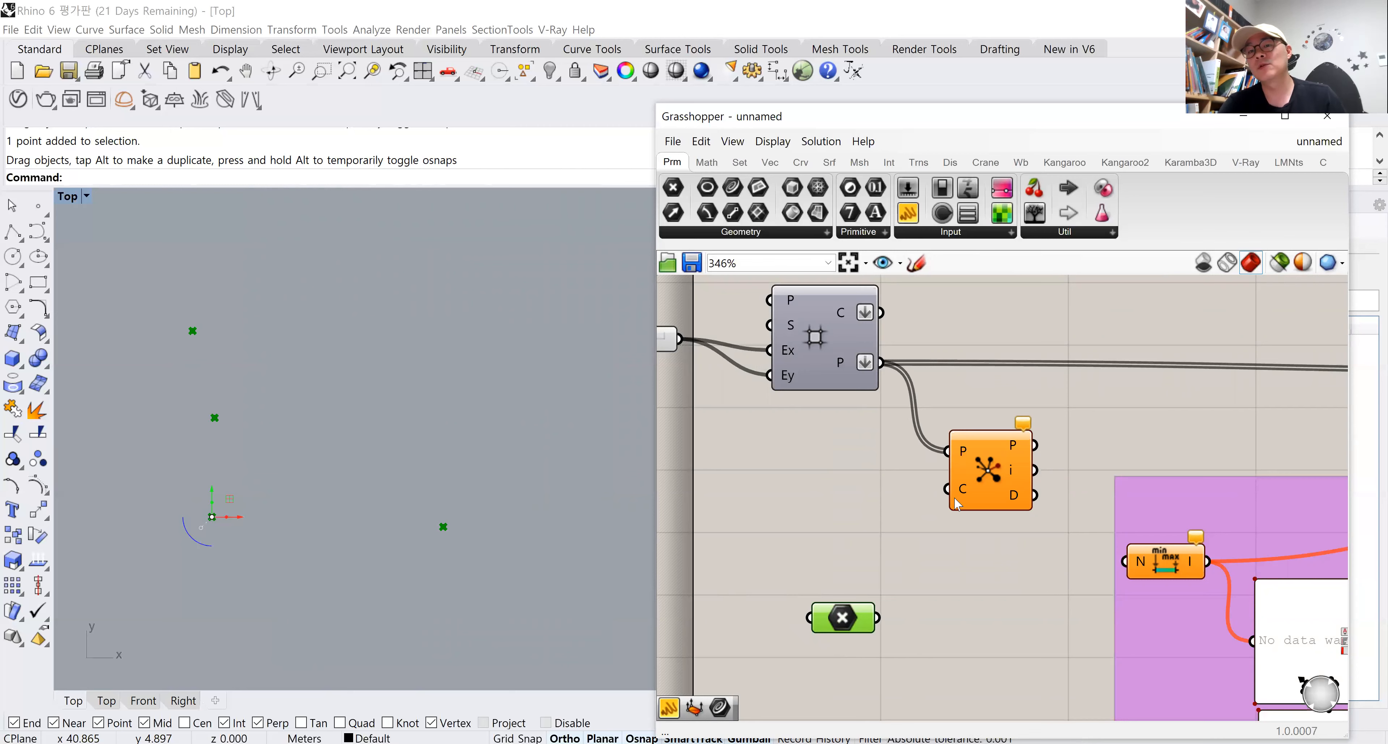
pyautogui.moveTo(880, 610); pyautogui.dragTo(878, 617)
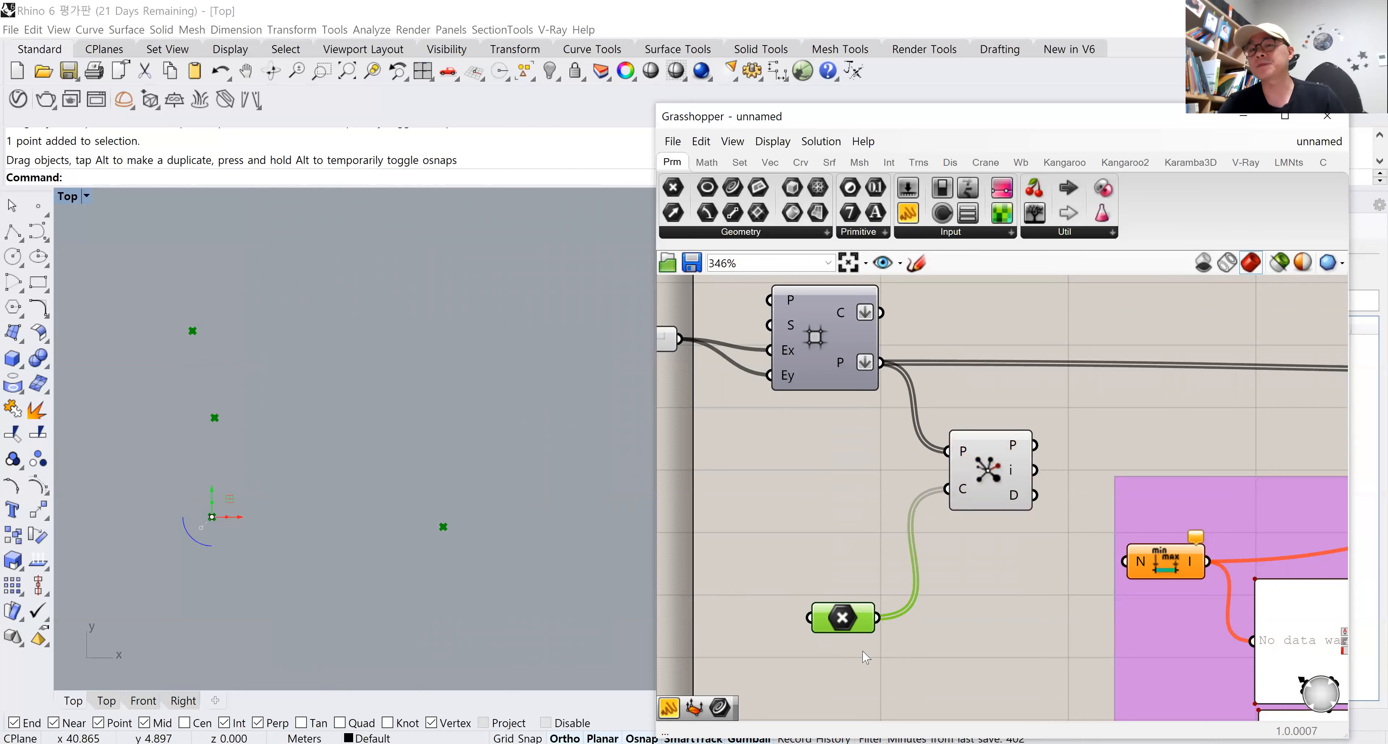
pyautogui.moveTo(970, 500); pyautogui.dragTo(939, 493, button='right')
pyautogui.click(938, 491)
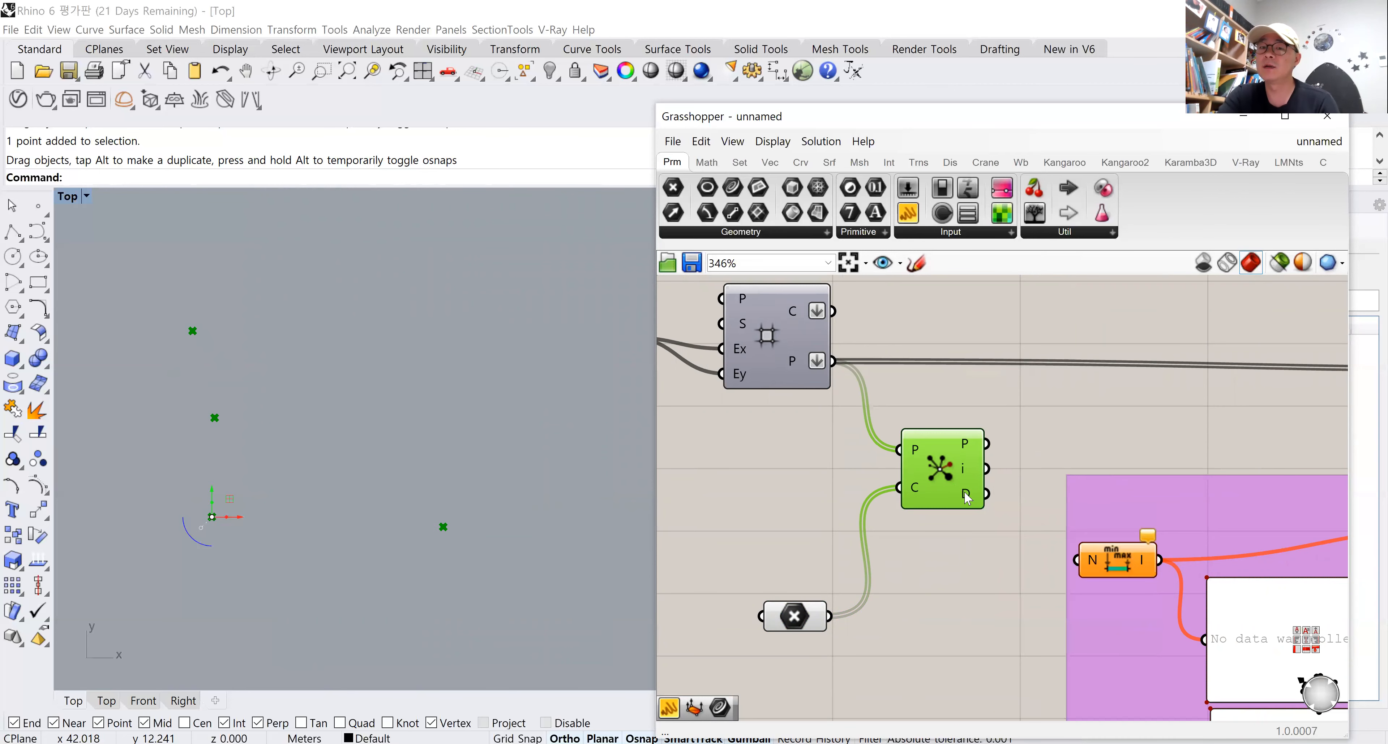
pyautogui.moveTo(966, 501)
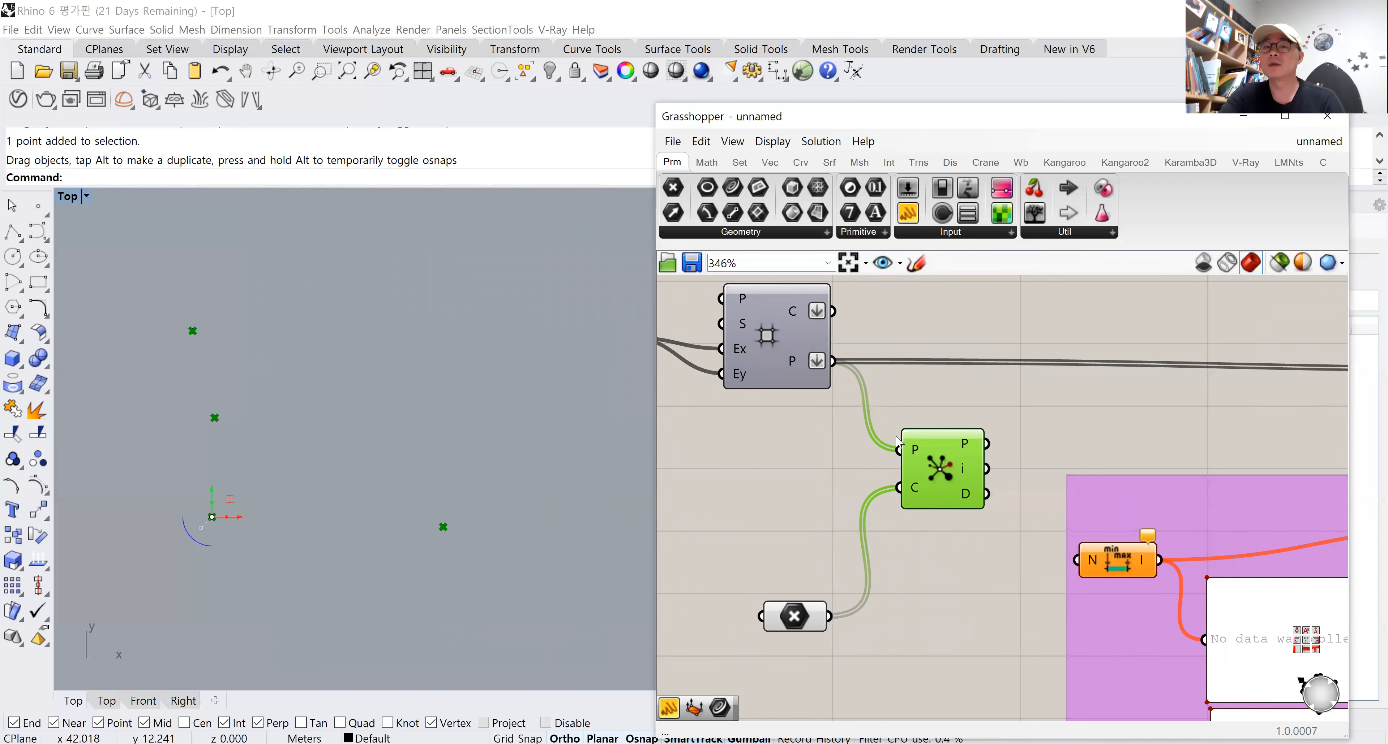
pyautogui.press('Delete')
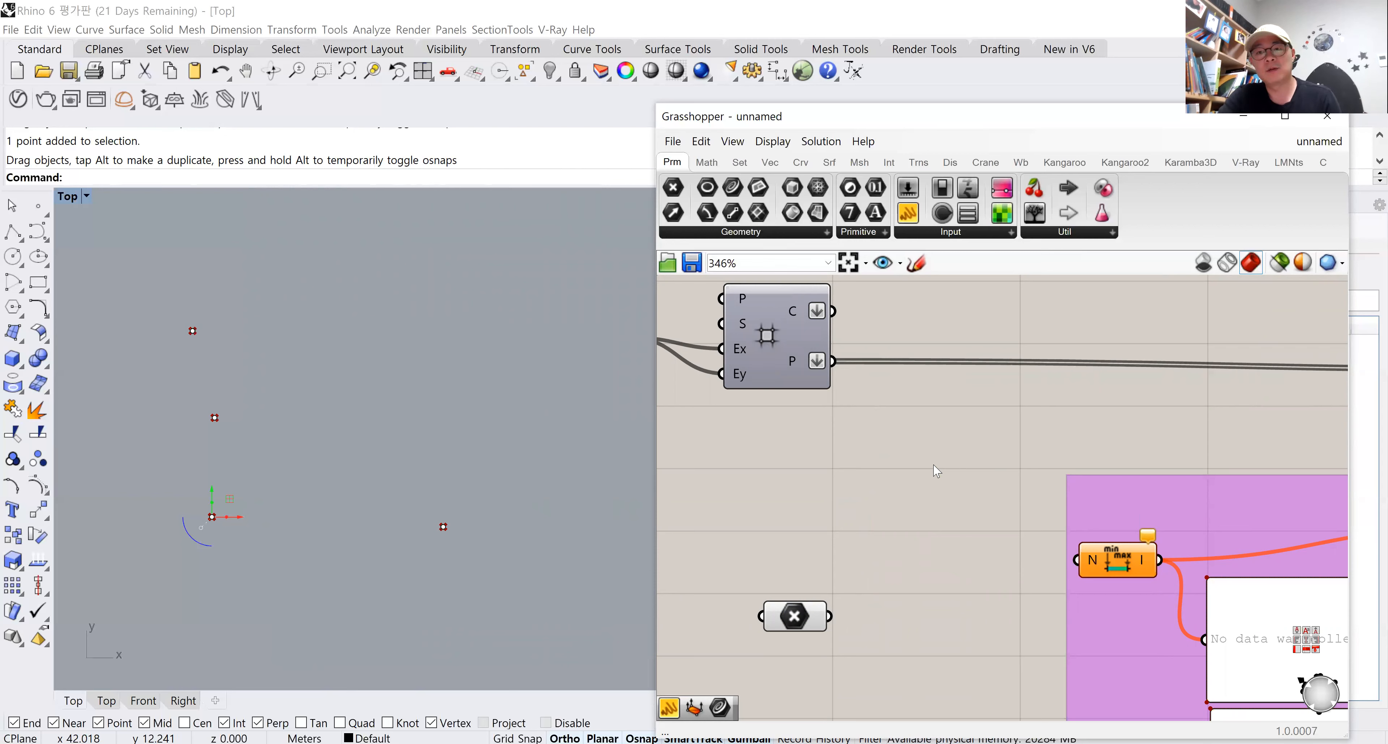
pyautogui.hotkey('ctrl', 'z')
# Connect Closest Point's distance output D to the Bounds input N and the Remap Numbers value input V.
pyautogui.click(947, 513)
pyautogui.moveTo(944, 481)
pyautogui.mouseDown()
pyautogui.moveTo(919, 487)
pyautogui.moveTo(931, 487)
pyautogui.mouseUp()
pyautogui.moveTo(934, 493); pyautogui.dragTo(875, 503, button='right')
pyautogui.moveTo(873, 495); pyautogui.dragTo(878, 557)
pyautogui.moveTo(403, 469); pyautogui.dragTo(372, 487)
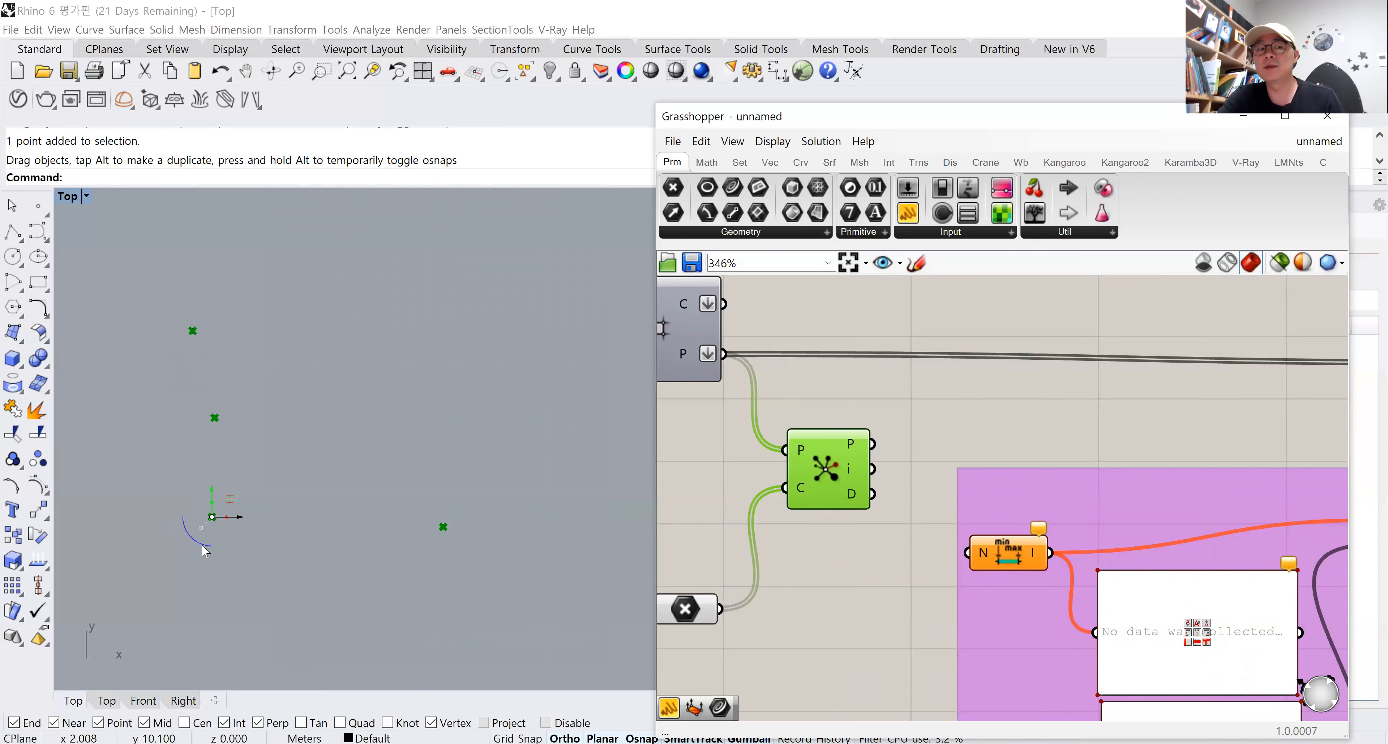
pyautogui.moveTo(873, 494); pyautogui.dragTo(965, 554)
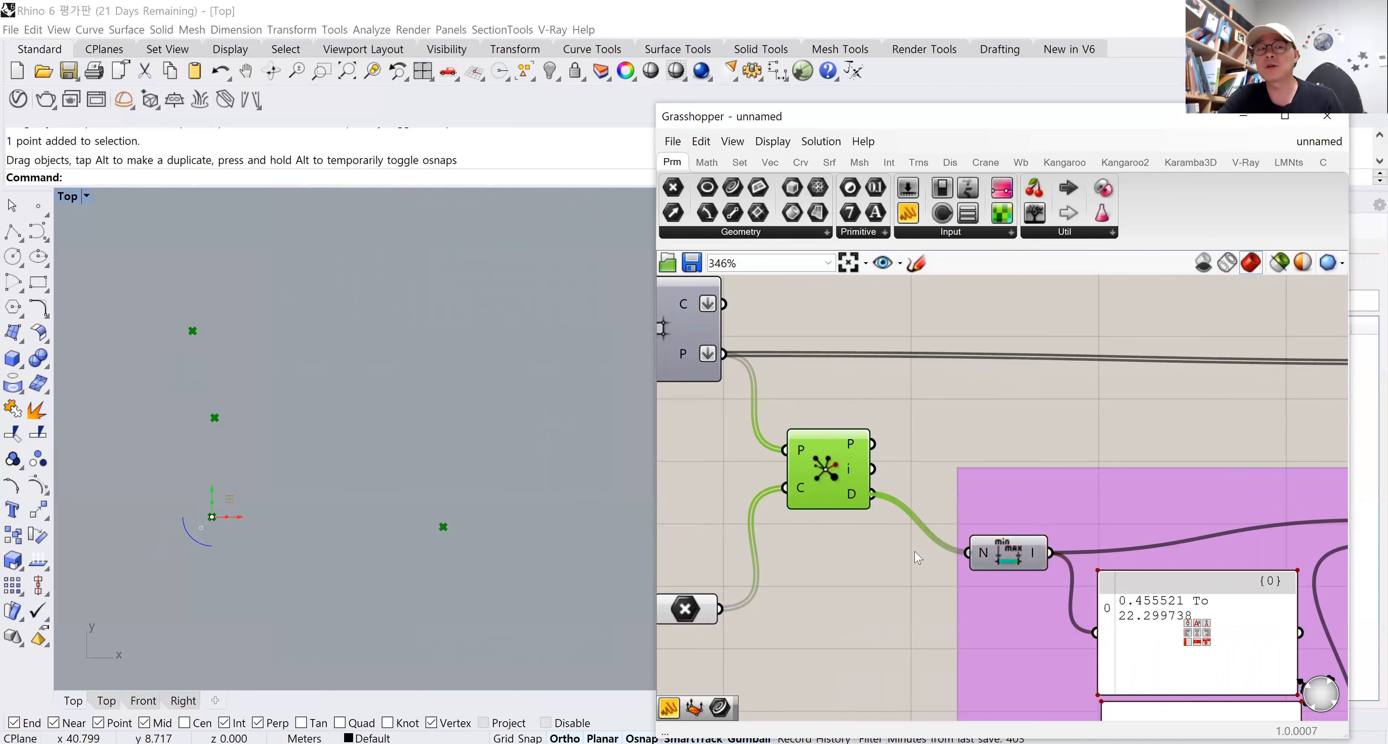
pyautogui.click(861, 570)
pyautogui.scroll(-3, 862, 570)
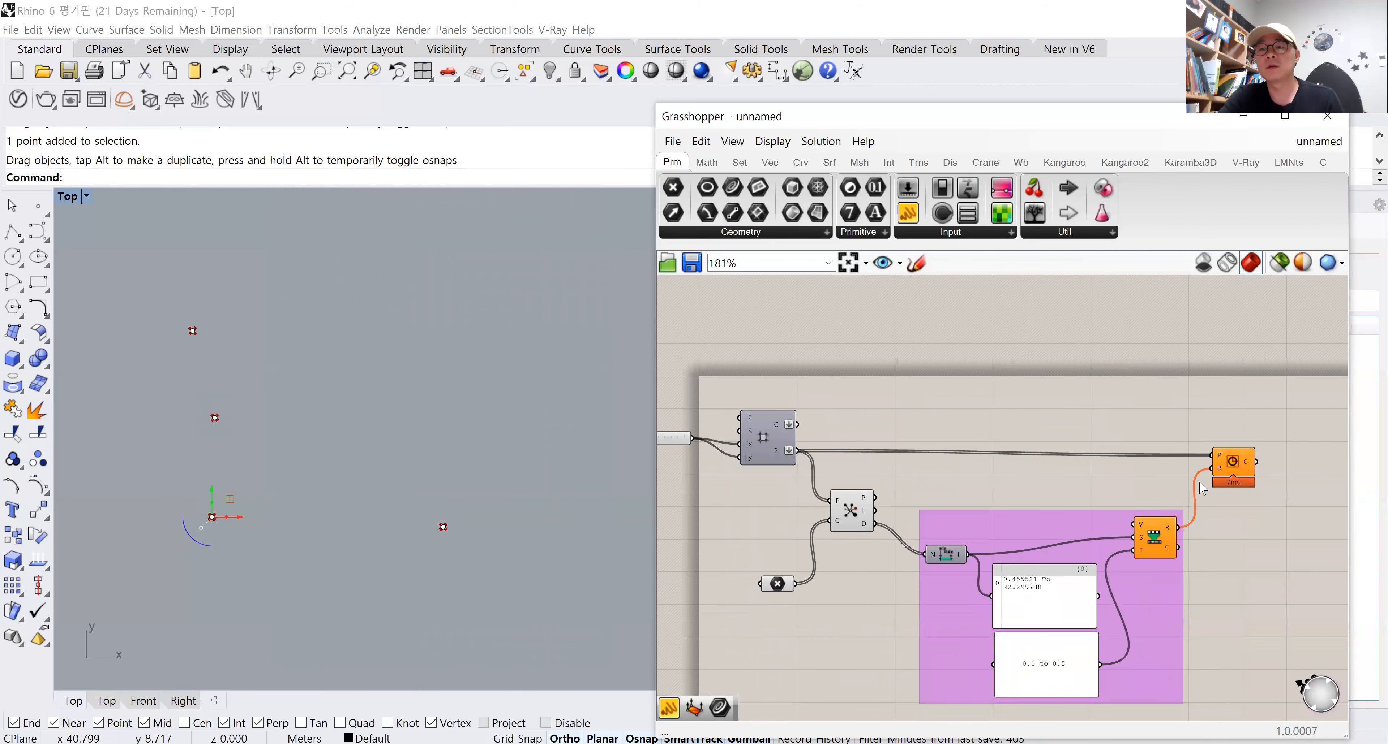
pyautogui.scroll(3, 1010, 537)
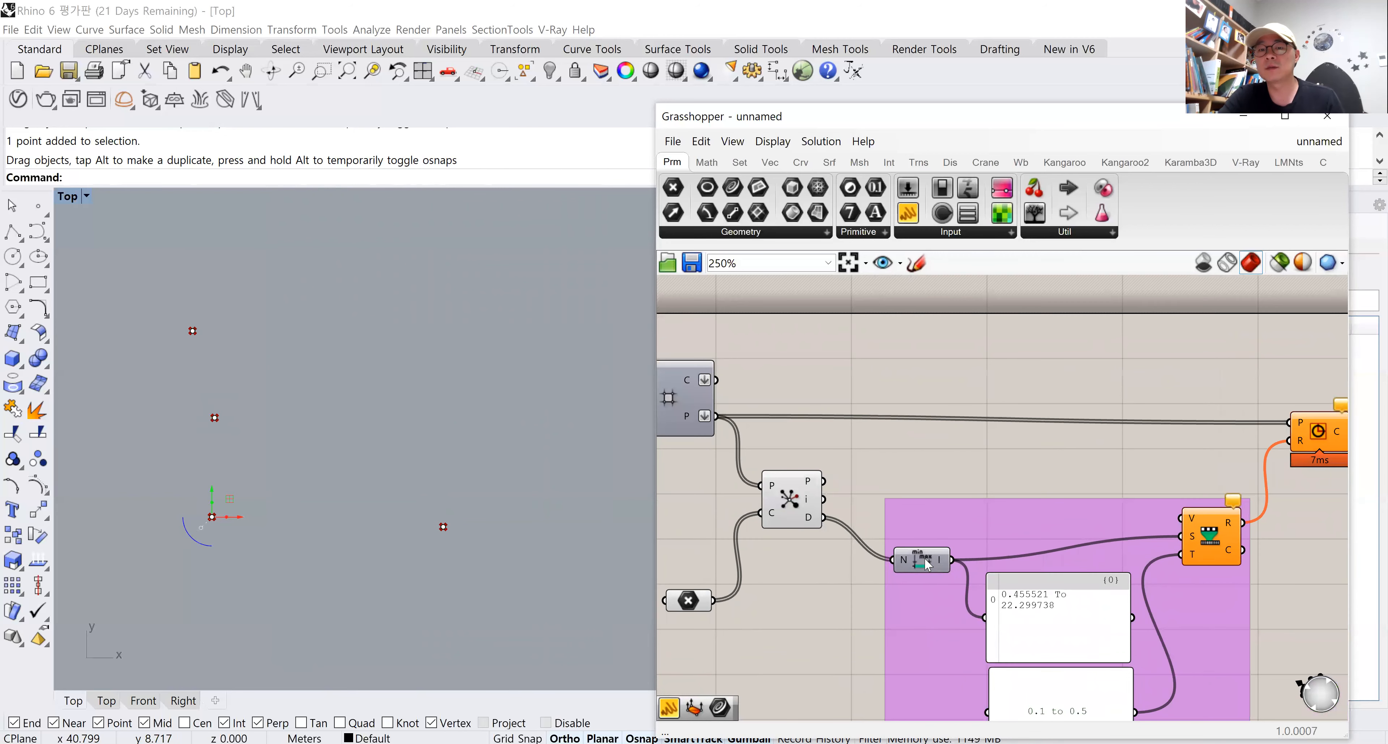
pyautogui.moveTo(832, 521); pyautogui.dragTo(1181, 518)
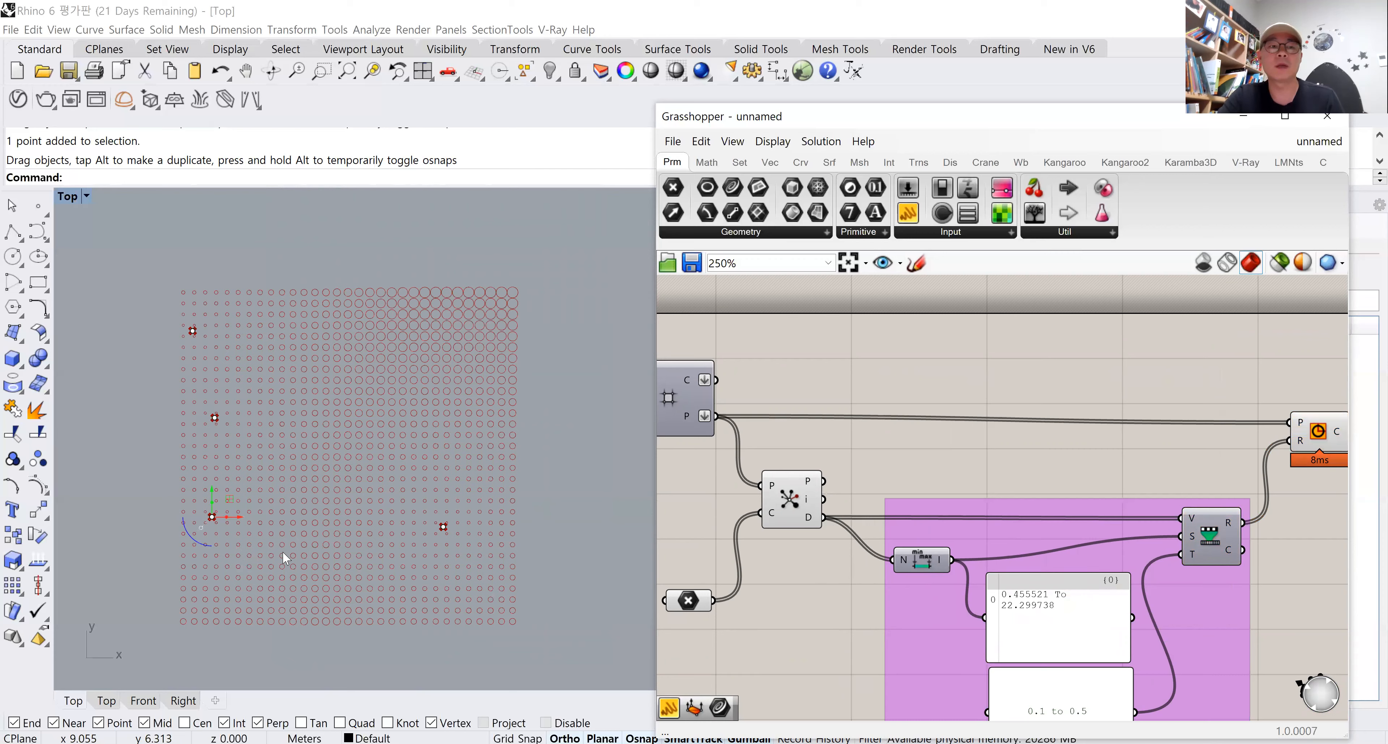
# Move the central and upper-left attractor points rightward into the circle grid and the lower-left one toward the grid's bottom edge.
pyautogui.scroll(-3, 285, 559)
pyautogui.moveTo(246, 480); pyautogui.dragTo(325, 441)
pyautogui.moveTo(241, 436); pyautogui.dragTo(268, 437)
pyautogui.click(245, 534)
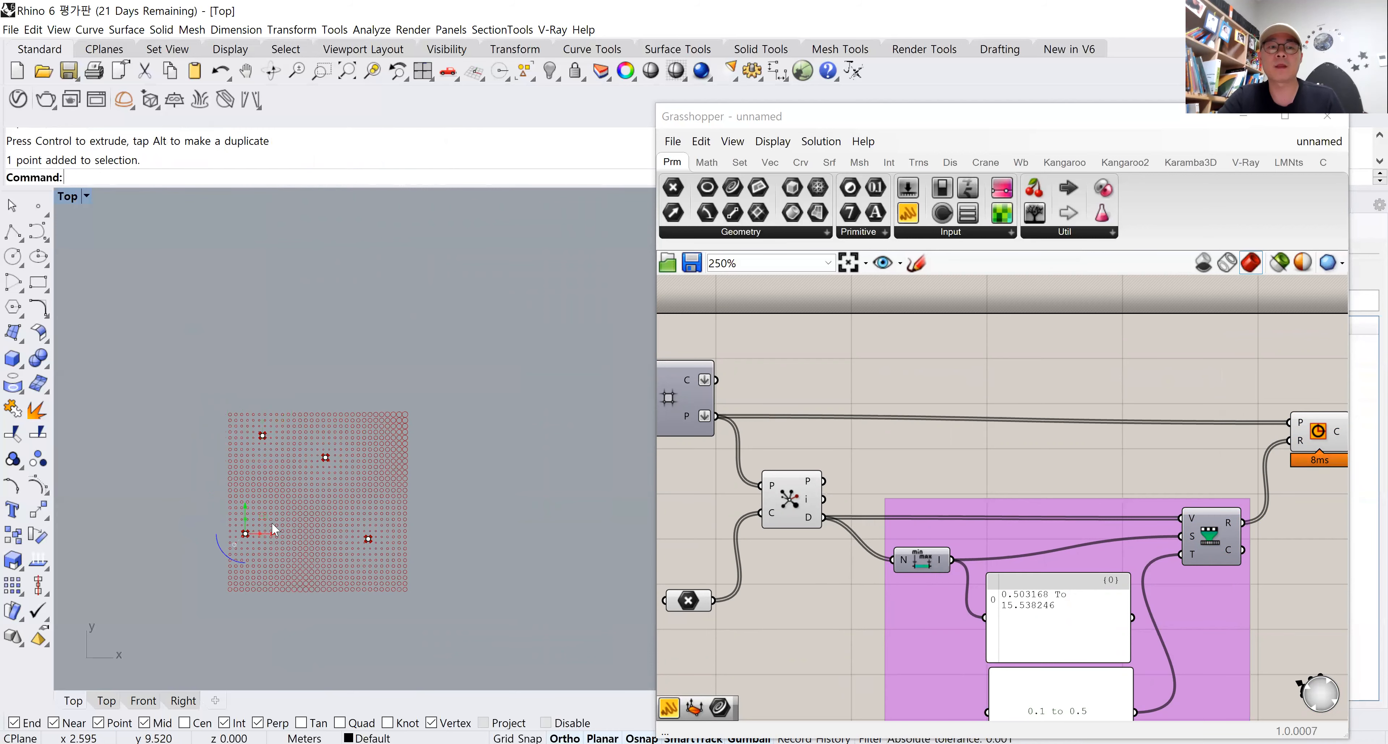
pyautogui.moveTo(263, 517); pyautogui.dragTo(295, 557)
pyautogui.click(474, 530)
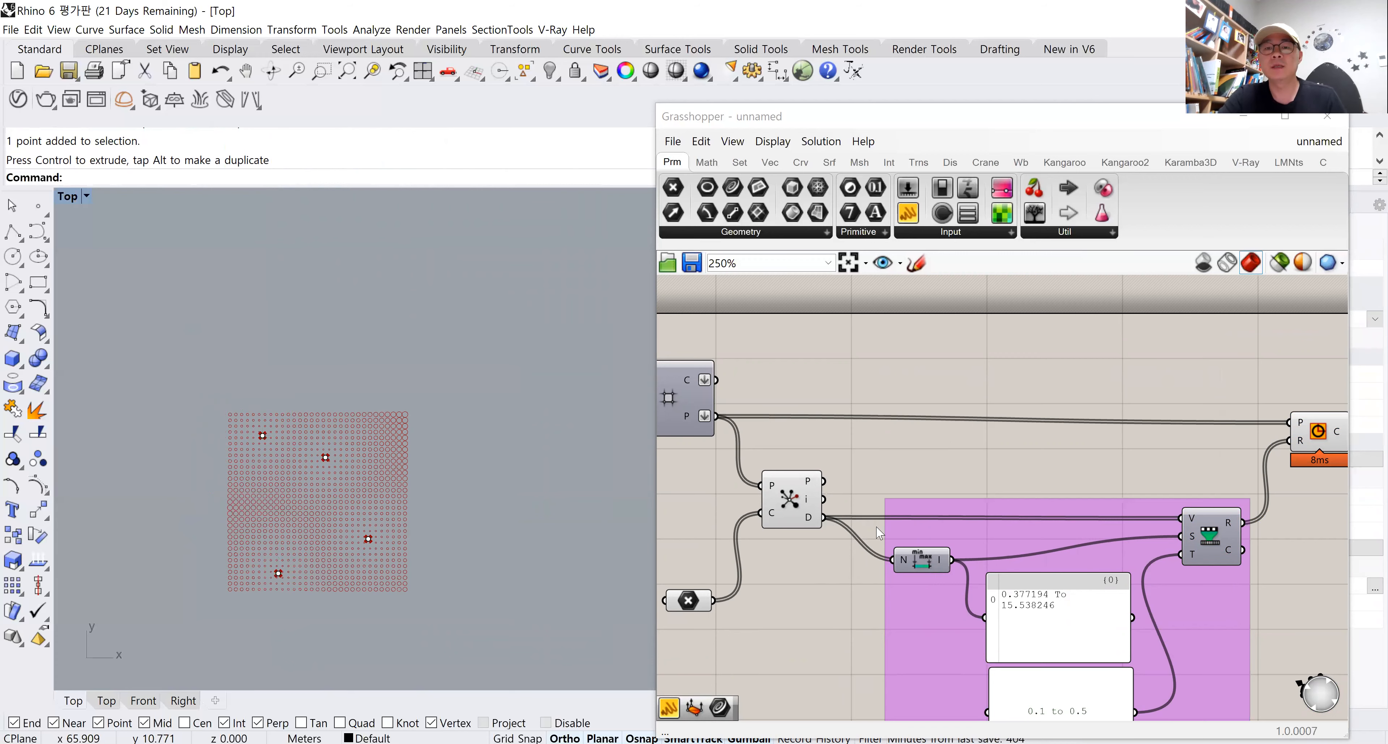
# Widen the canvas gap between the square grid component and the remapping group, and shift Closest Point into it.
pyautogui.moveTo(847, 543); pyautogui.dragTo(908, 467, button='right')
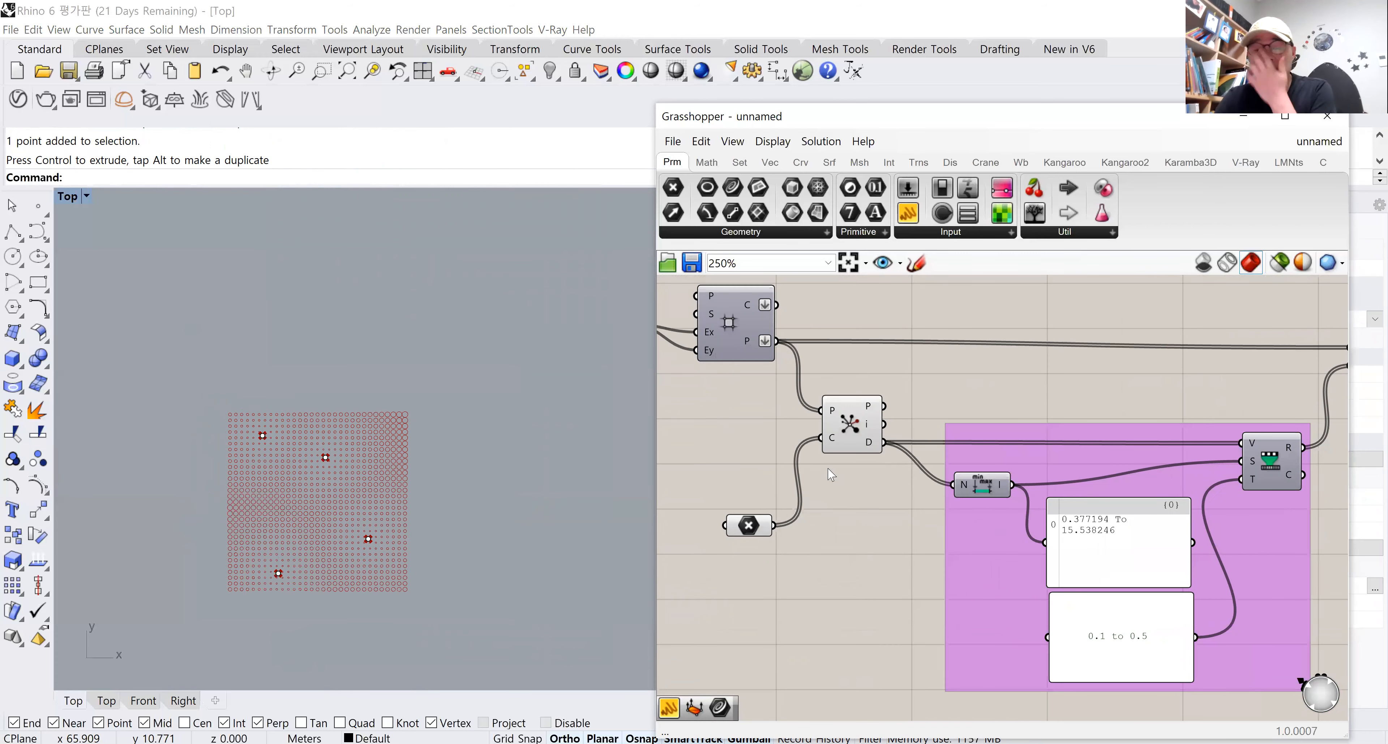
pyautogui.moveTo(1095, 403); pyautogui.dragTo(1030, 439, button='right')
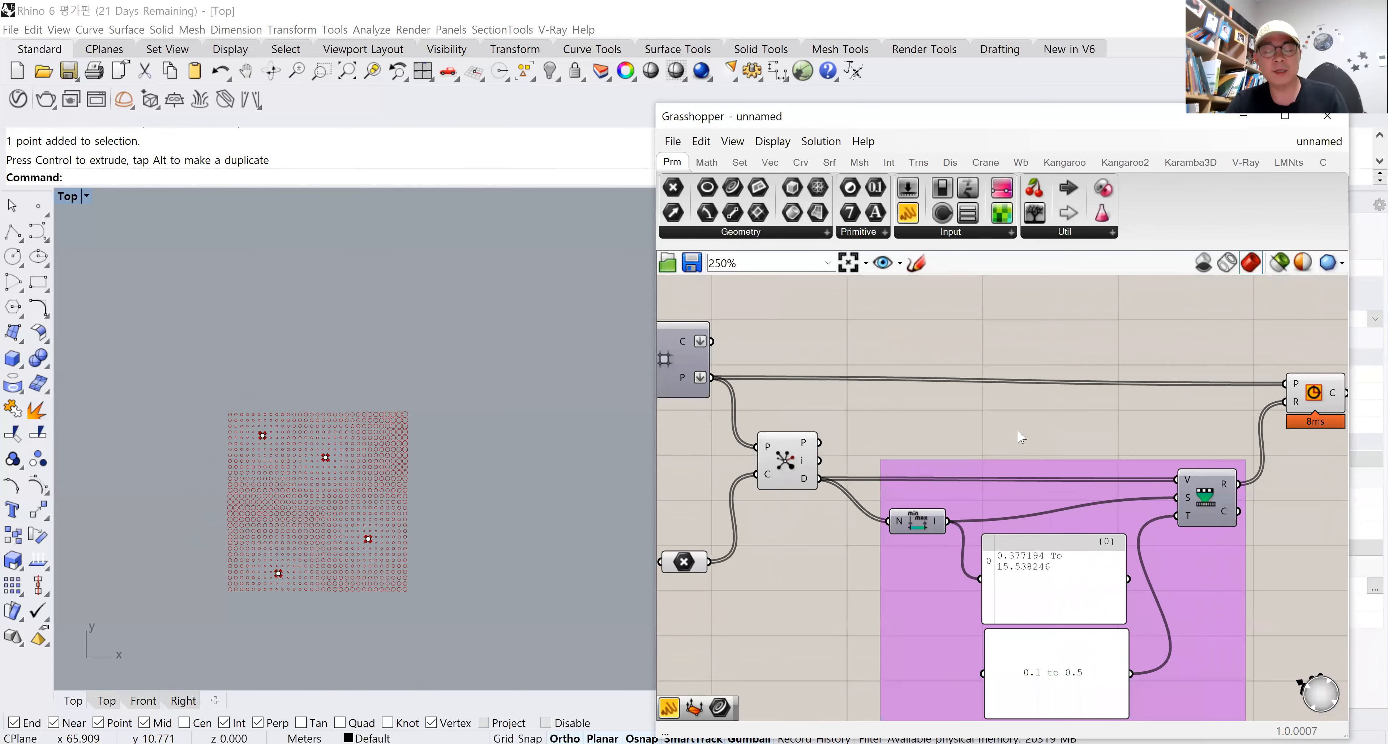
pyautogui.moveTo(993, 425)
pyautogui.keyDown('alt'); pyautogui.mouseDown()
pyautogui.moveTo(1156, 424)
pyautogui.moveTo(972, 419)
pyautogui.mouseUp(); pyautogui.keyUp('alt')
pyautogui.keyDown('alt'); pyautogui.moveTo(819, 418); pyautogui.dragTo(1029, 417); pyautogui.keyUp('alt')
pyautogui.moveTo(806, 515); pyautogui.dragTo(889, 517, button='right')
pyautogui.moveTo(850, 474); pyautogui.dragTo(961, 473)
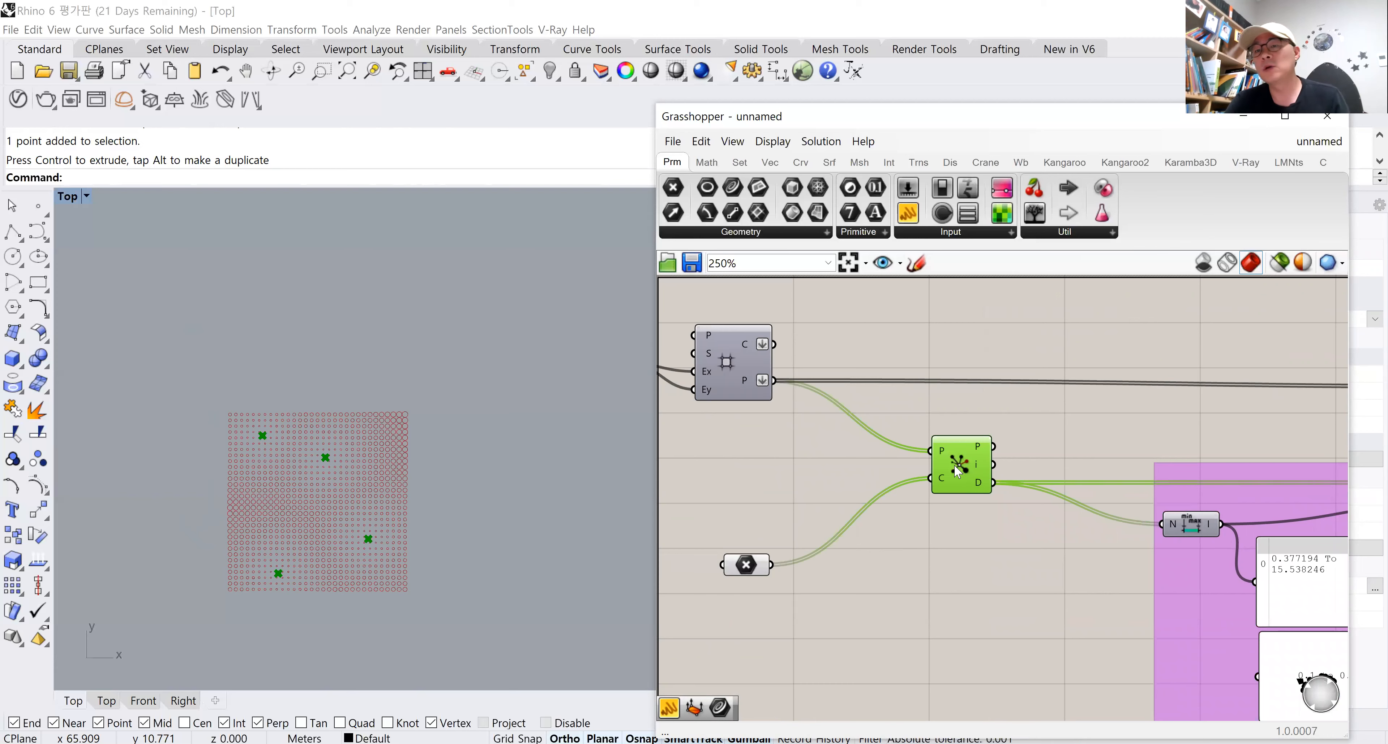
# Replace Closest Point with a Distance component, wiring the grid points into A and the attractor points into B.
pyautogui.press('Delete')
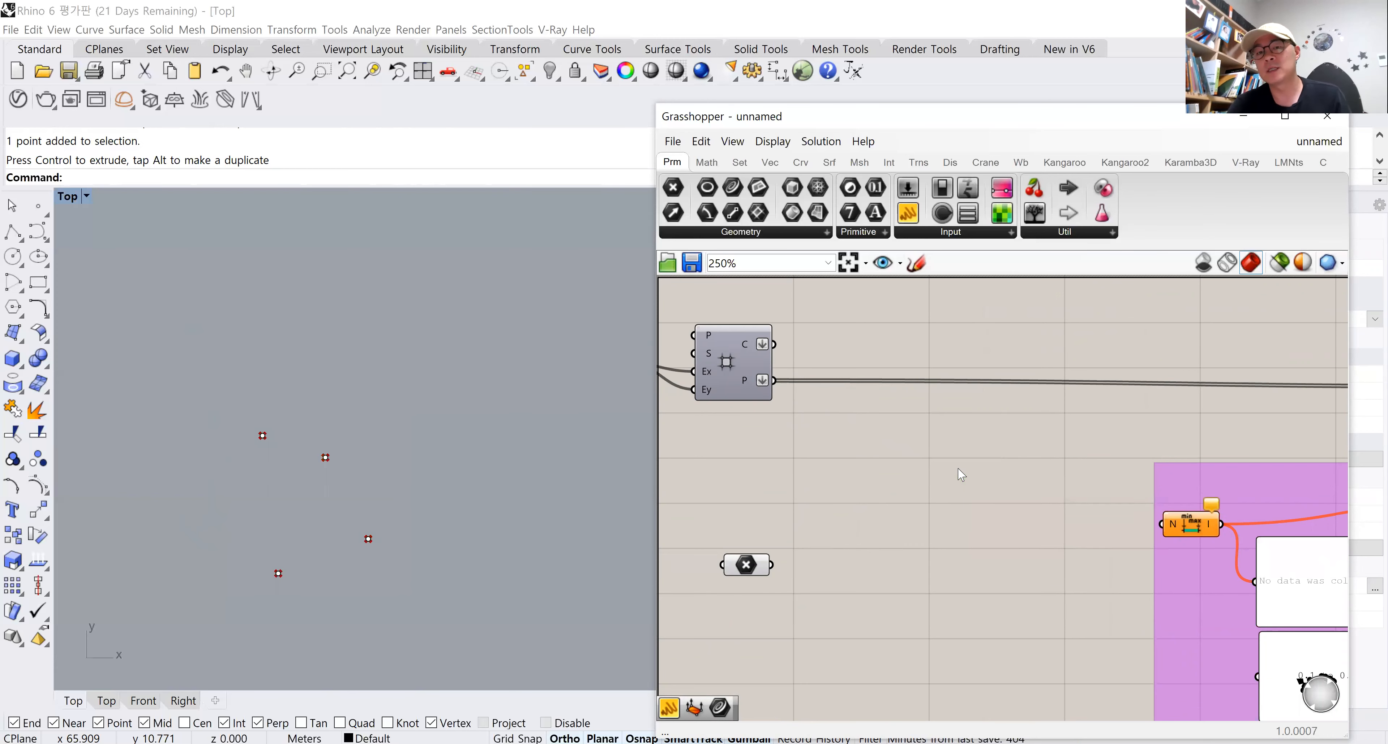
pyautogui.doubleClick(951, 501)
pyautogui.write('d')
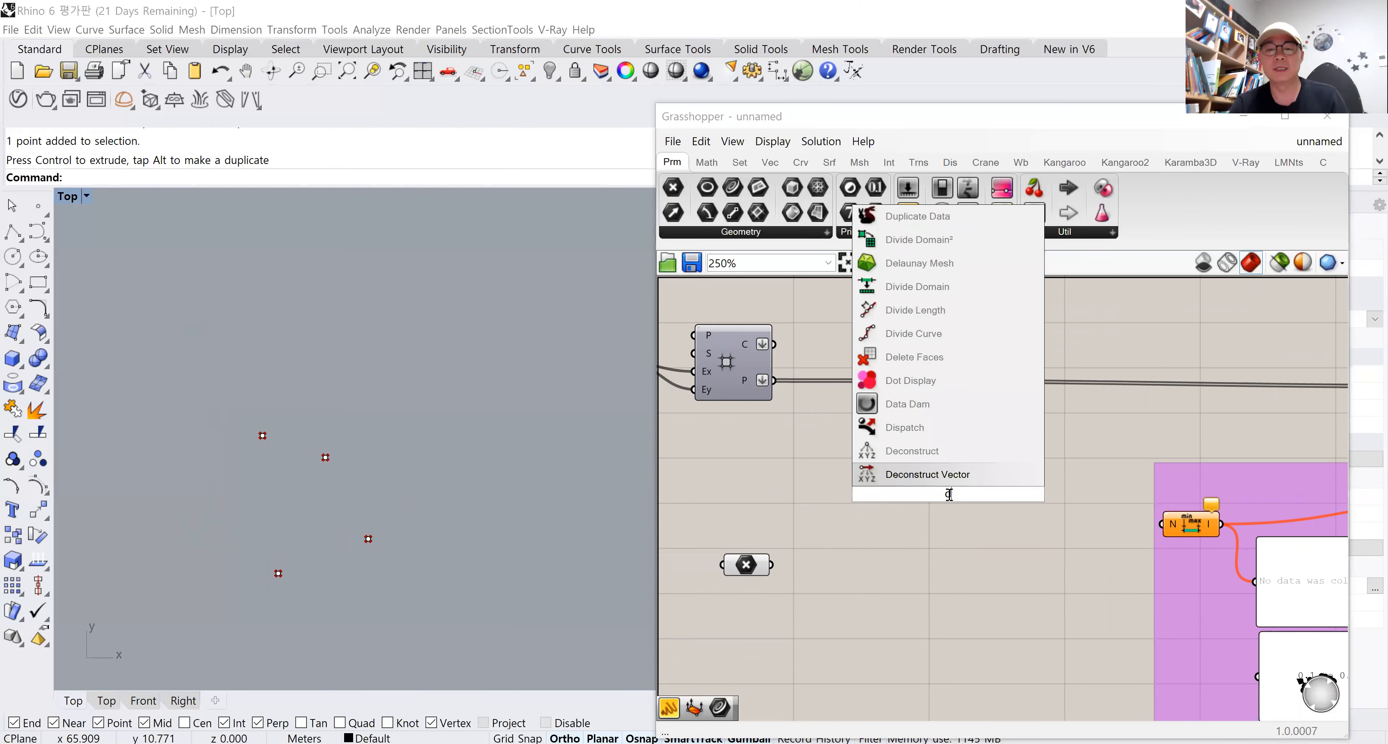
pyautogui.write('ist')
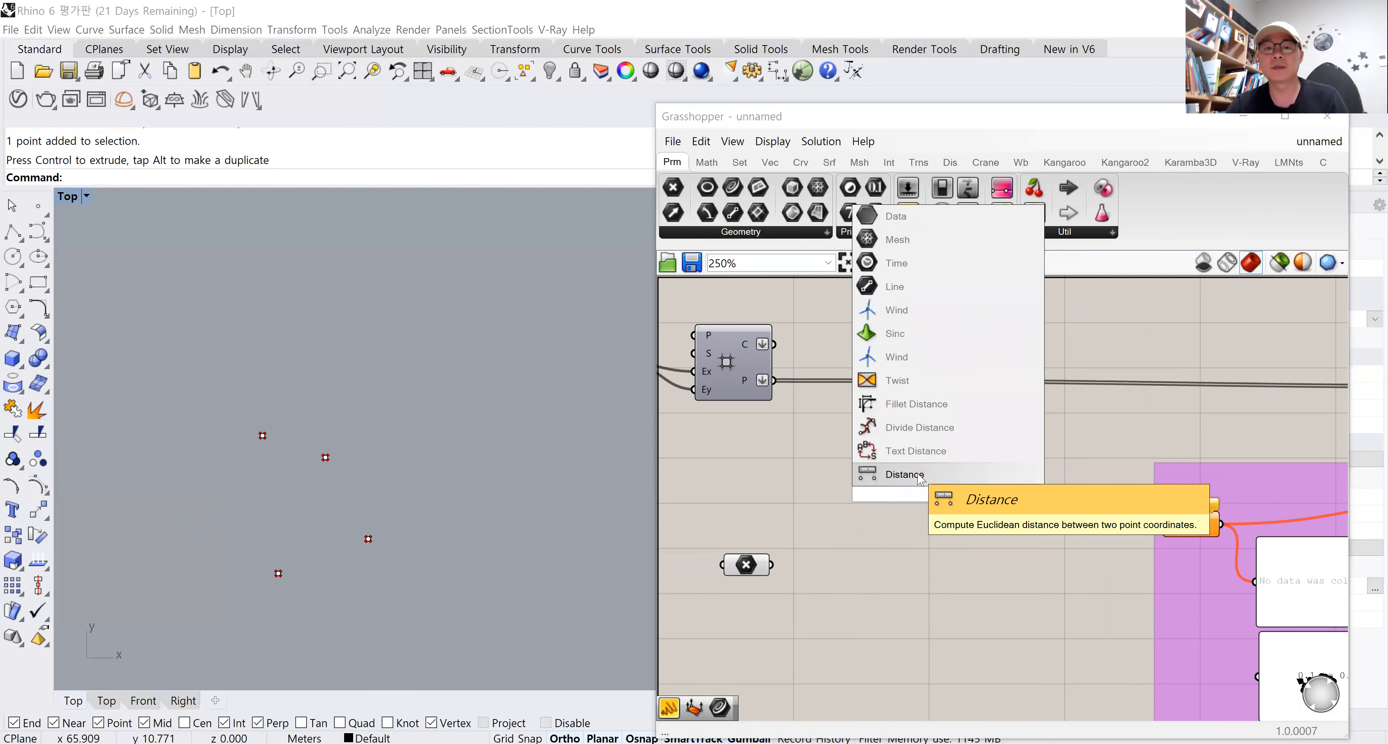
pyautogui.press('Return')
pyautogui.moveTo(775, 381); pyautogui.dragTo(772, 565)
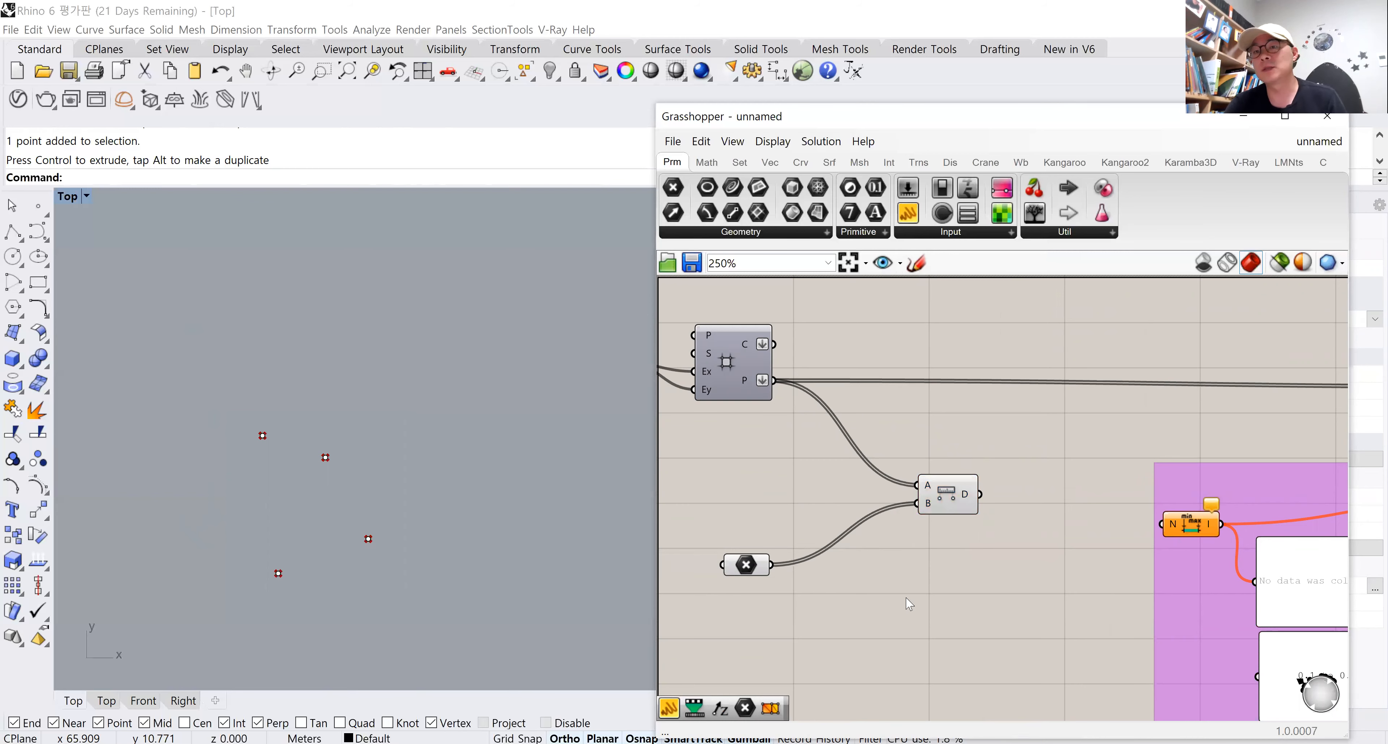
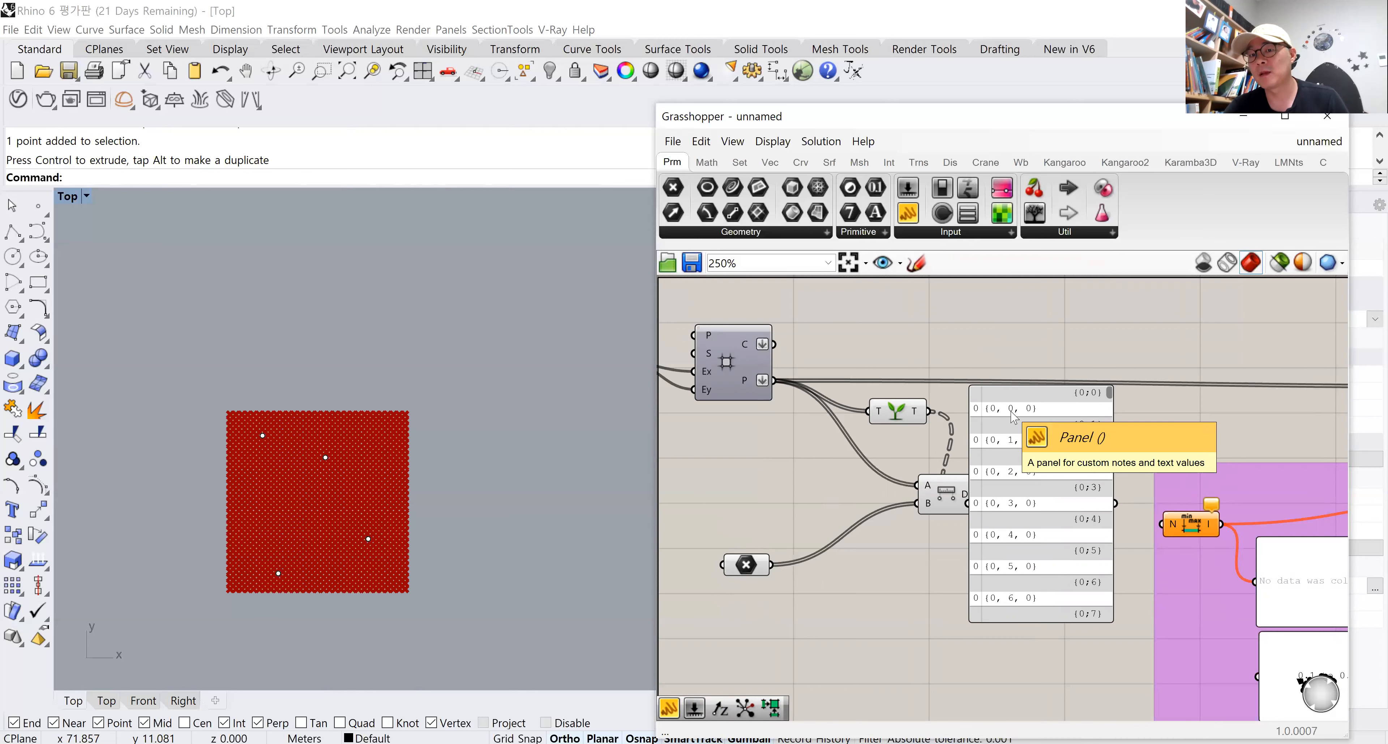
# Show Distance output D in the panel and replace the grid points in Distance input A with the grafted points.
pyautogui.moveTo(1014, 451); pyautogui.dragTo(1101, 411)
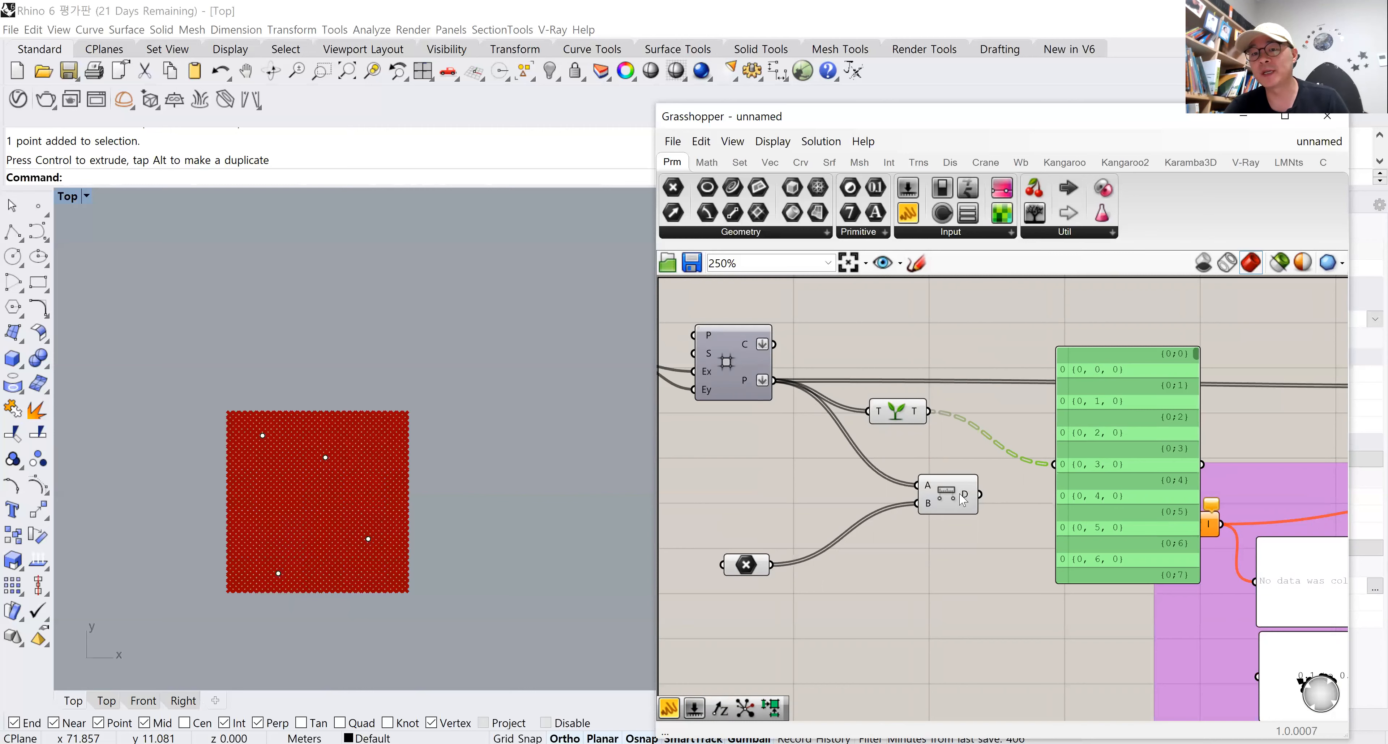
pyautogui.moveTo(979, 494); pyautogui.dragTo(1067, 472)
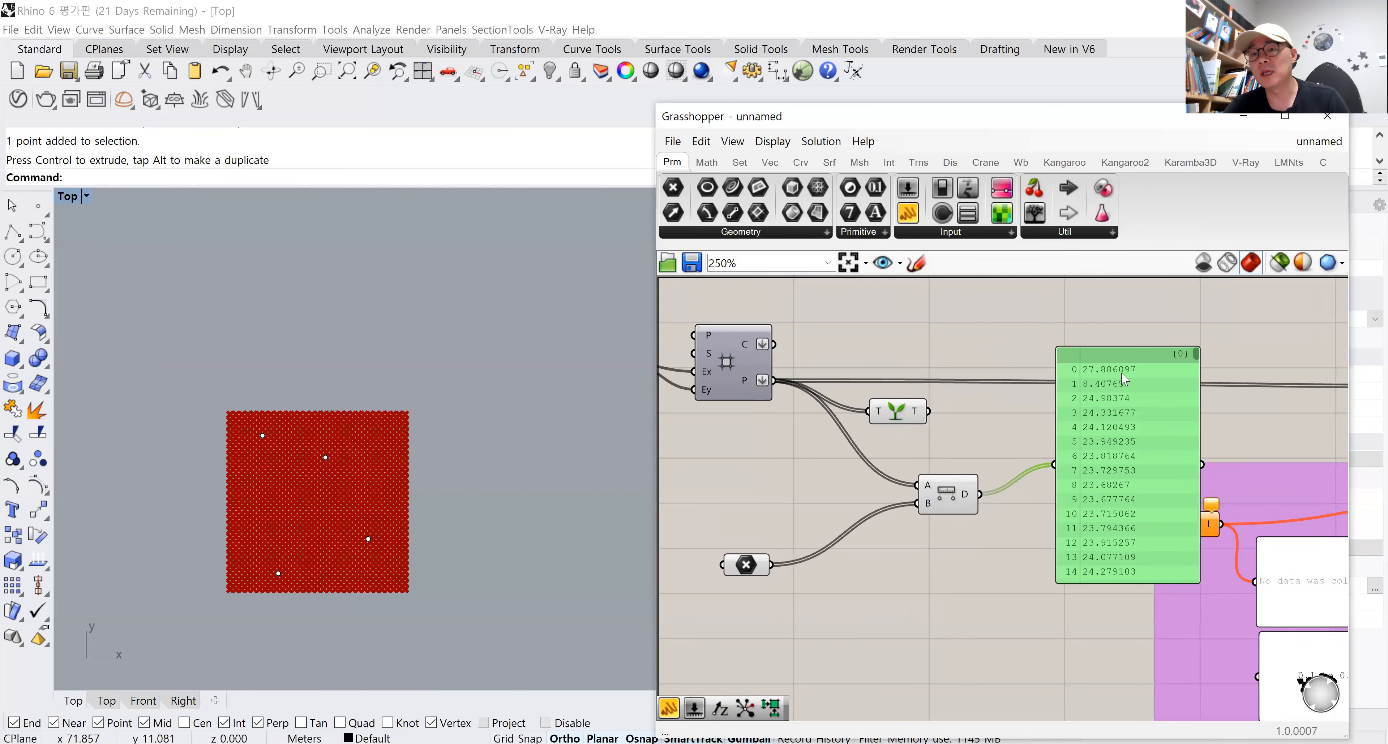
pyautogui.moveTo(1196, 356); pyautogui.dragTo(1185, 568)
pyautogui.moveTo(929, 412); pyautogui.dragTo(916, 486)
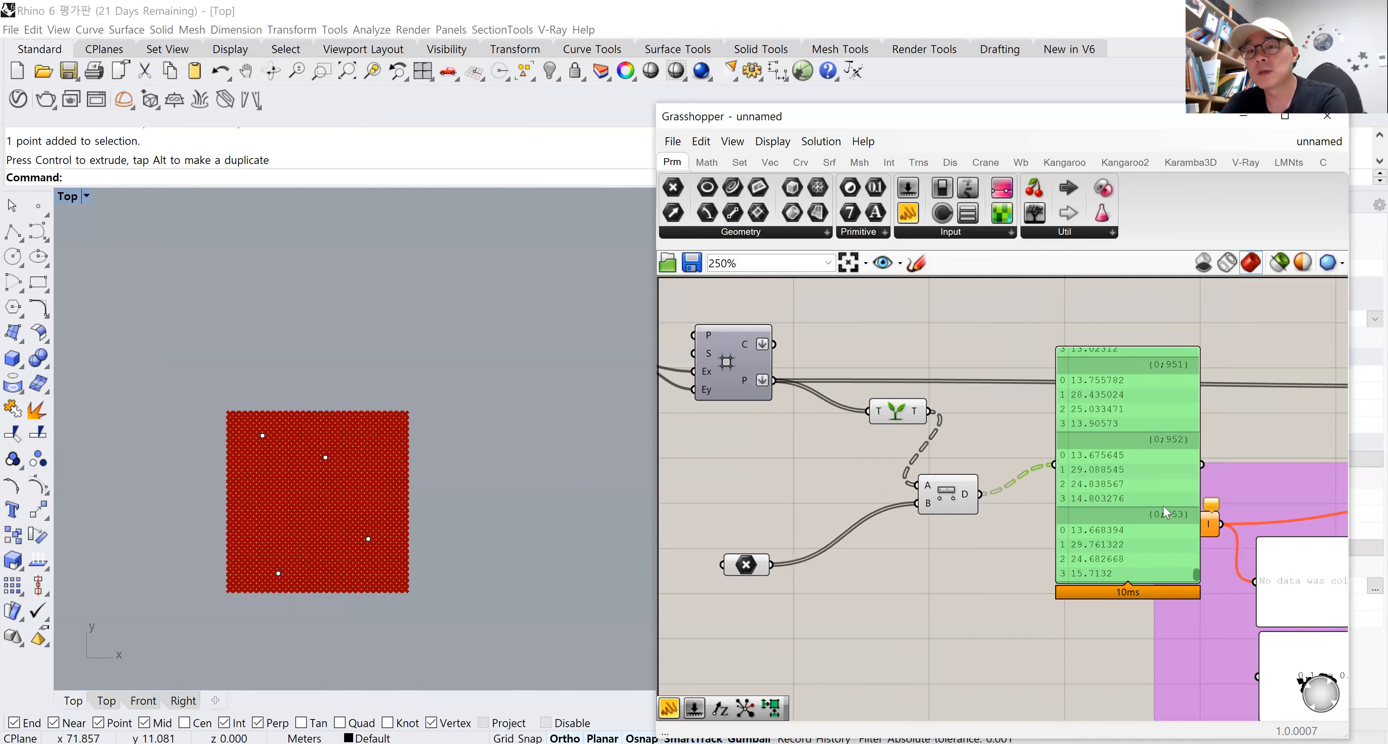
pyautogui.moveTo(1195, 574); pyautogui.dragTo(1196, 351)
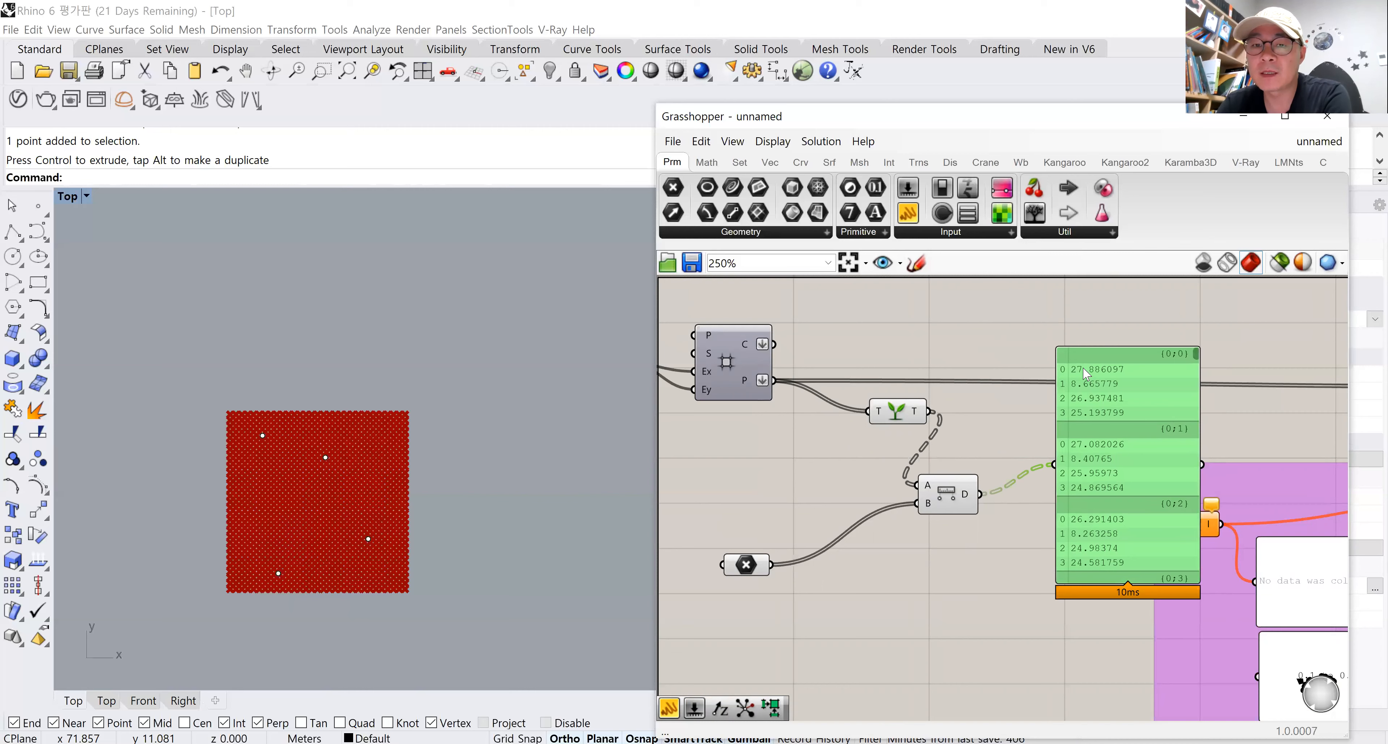
pyautogui.moveTo(897, 412); pyautogui.dragTo(875, 420)
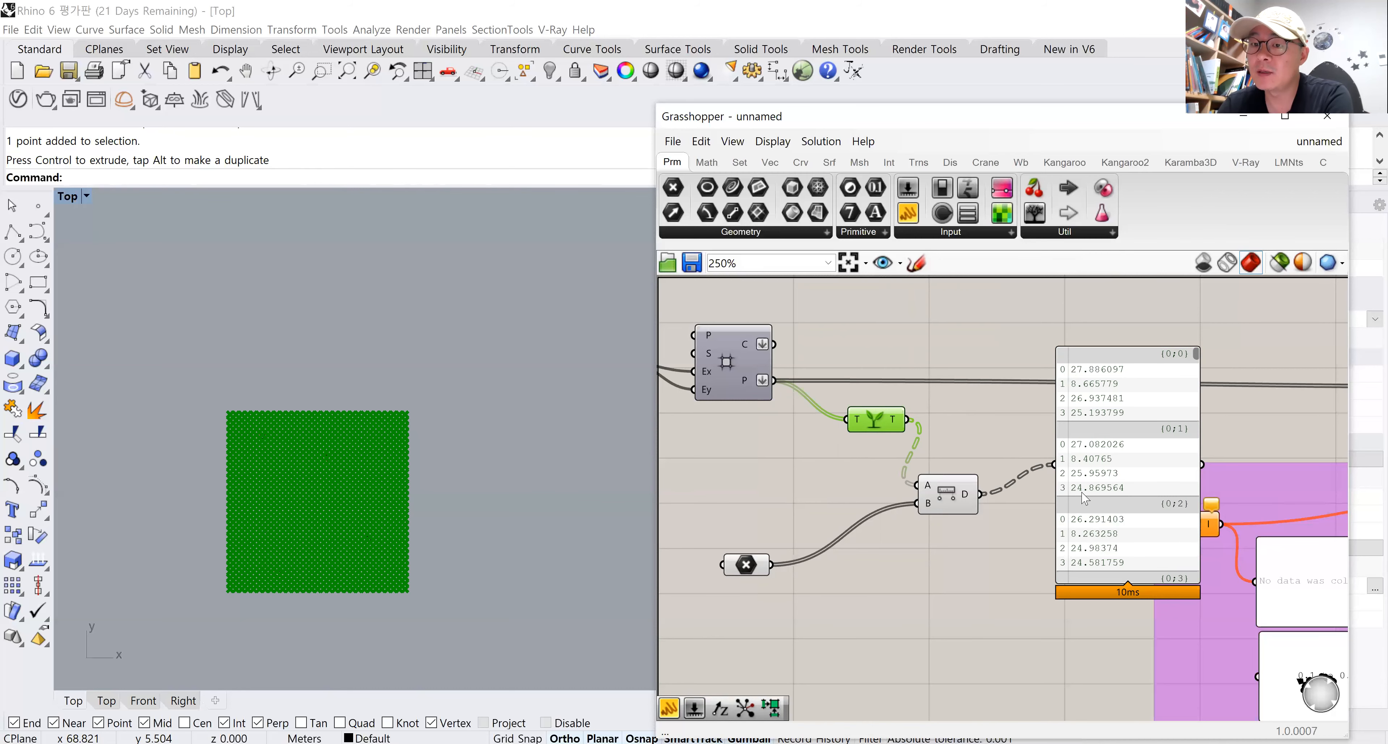
# Examine the per-branch distance lists in the panel from the first grid point to the last ones.
pyautogui.moveTo(1103, 491); pyautogui.dragTo(1018, 493, button='right')
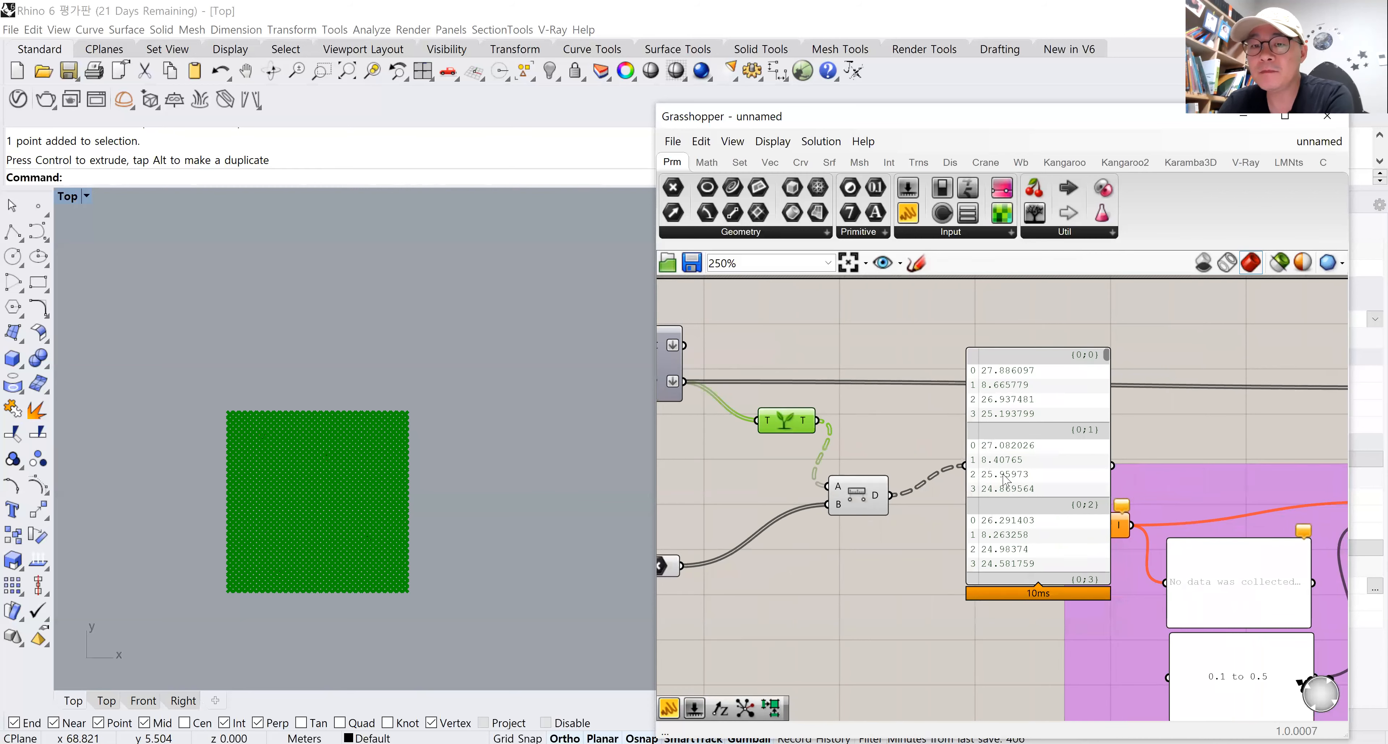
pyautogui.moveTo(1009, 475); pyautogui.dragTo(977, 505)
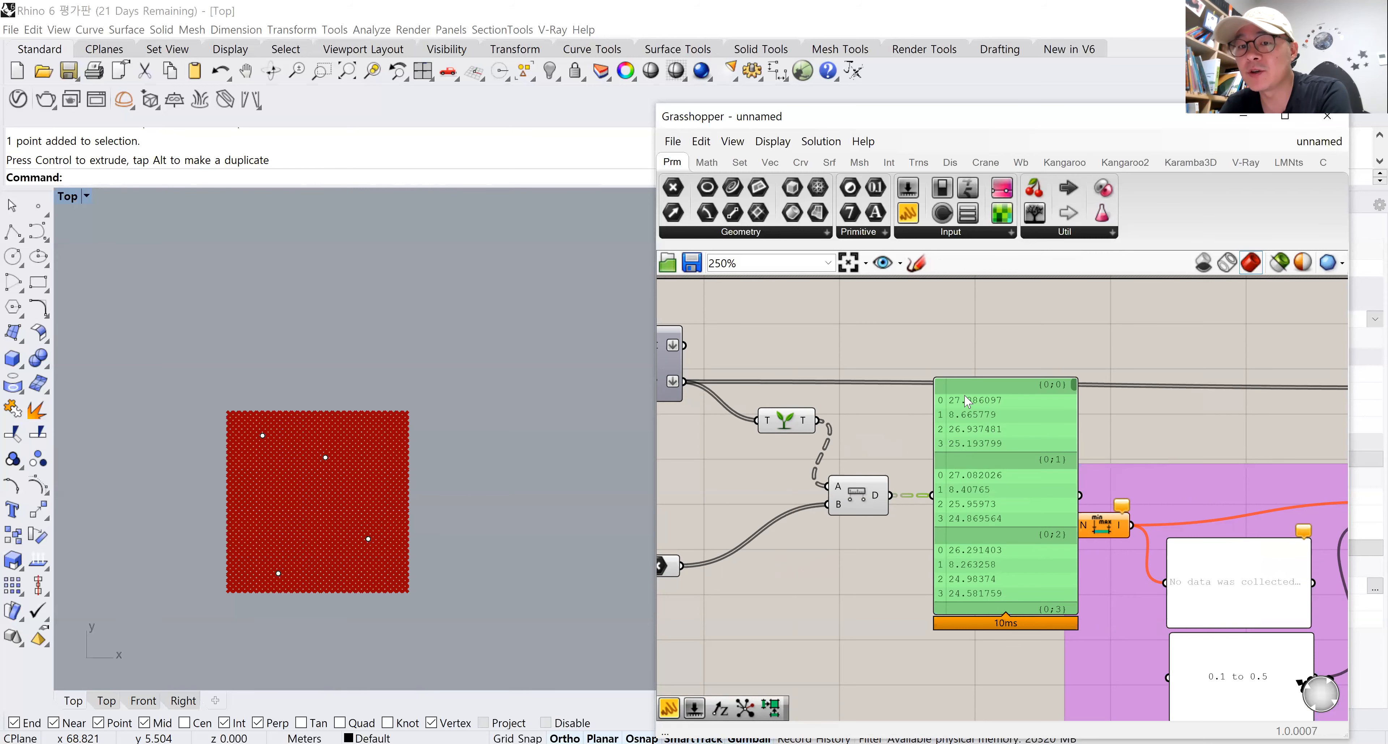
pyautogui.scroll(2, 968, 417)
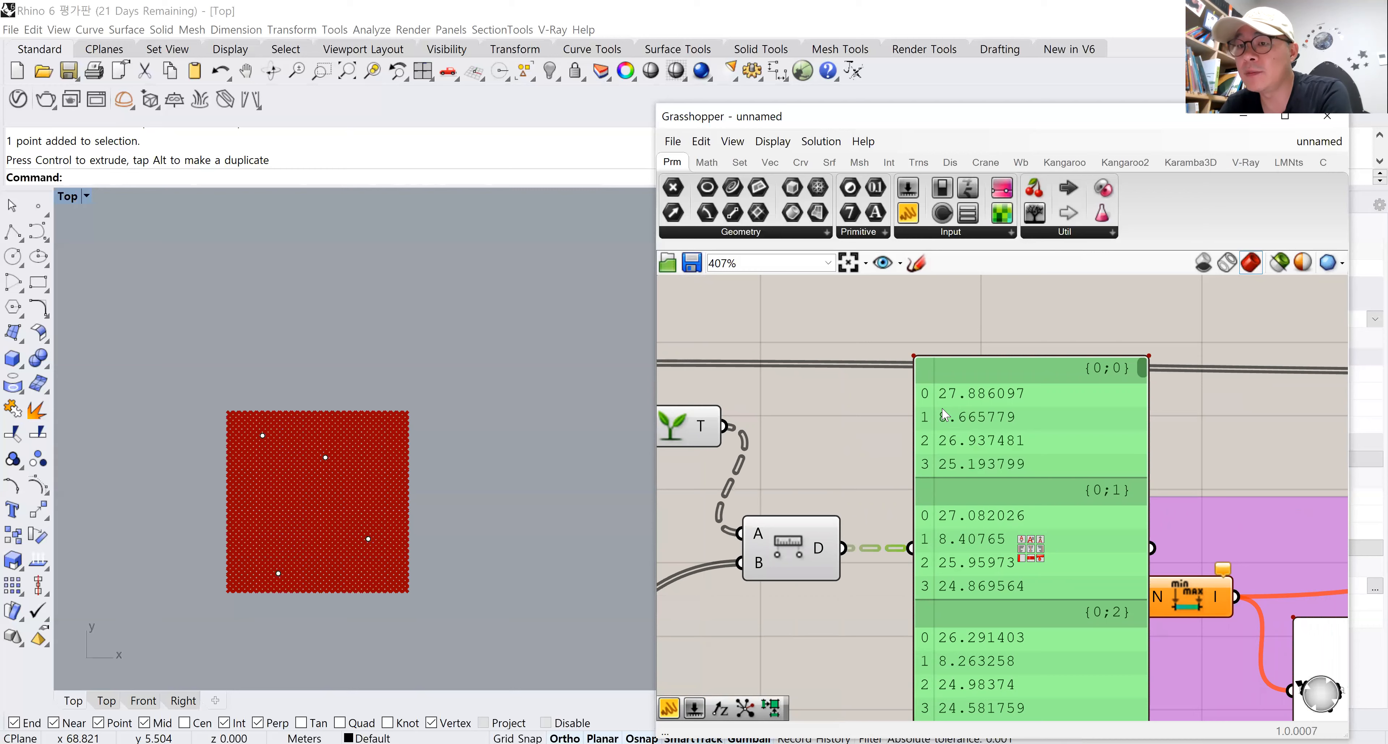
pyautogui.scroll(-2, 946, 427)
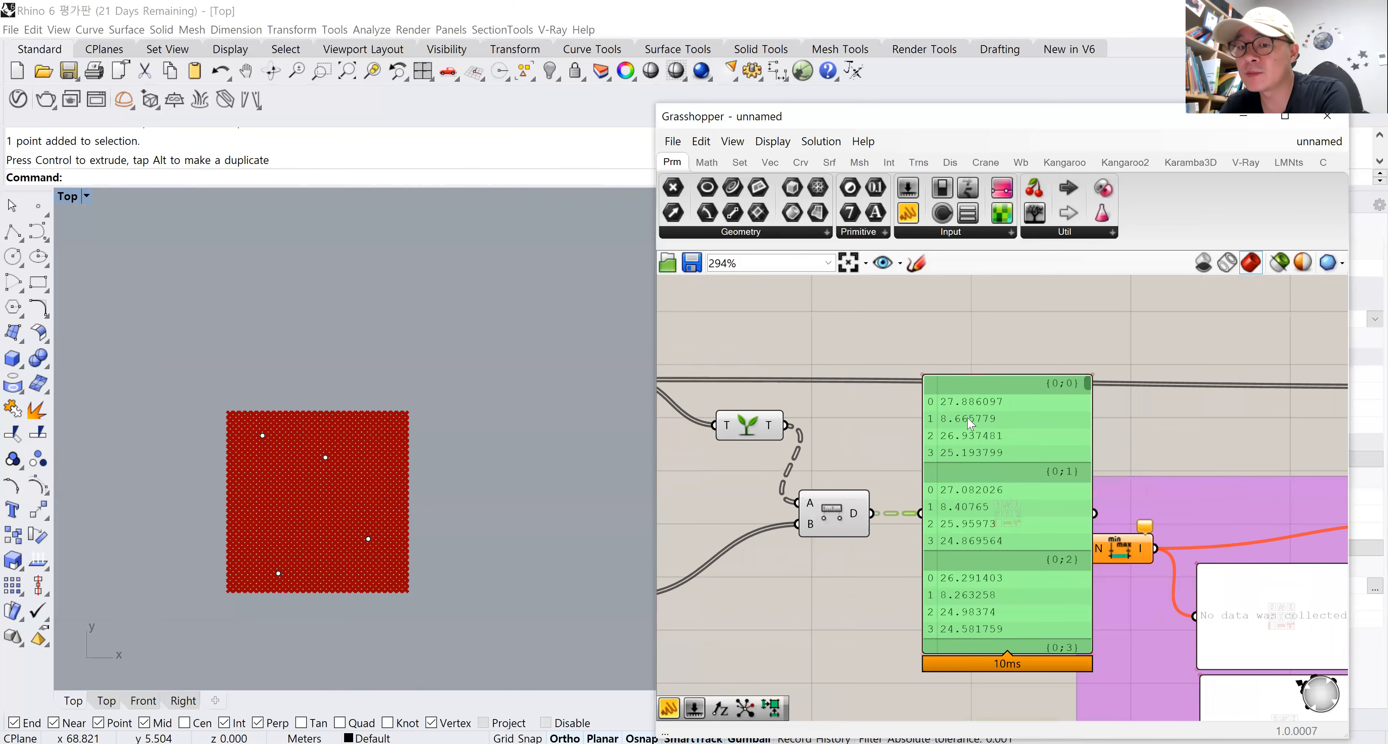
pyautogui.moveTo(953, 447); pyautogui.dragTo(954, 399, button='right')
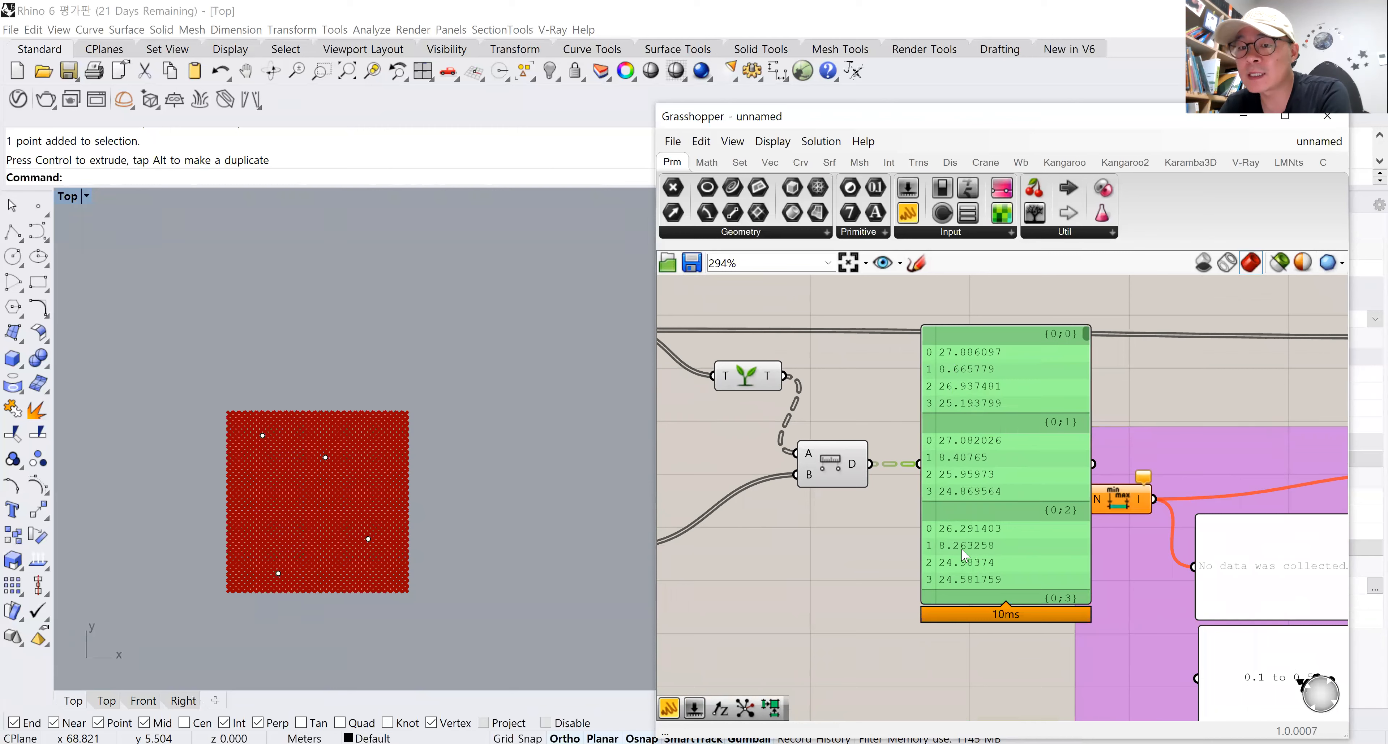
pyautogui.moveTo(1086, 343); pyautogui.dragTo(1085, 579)
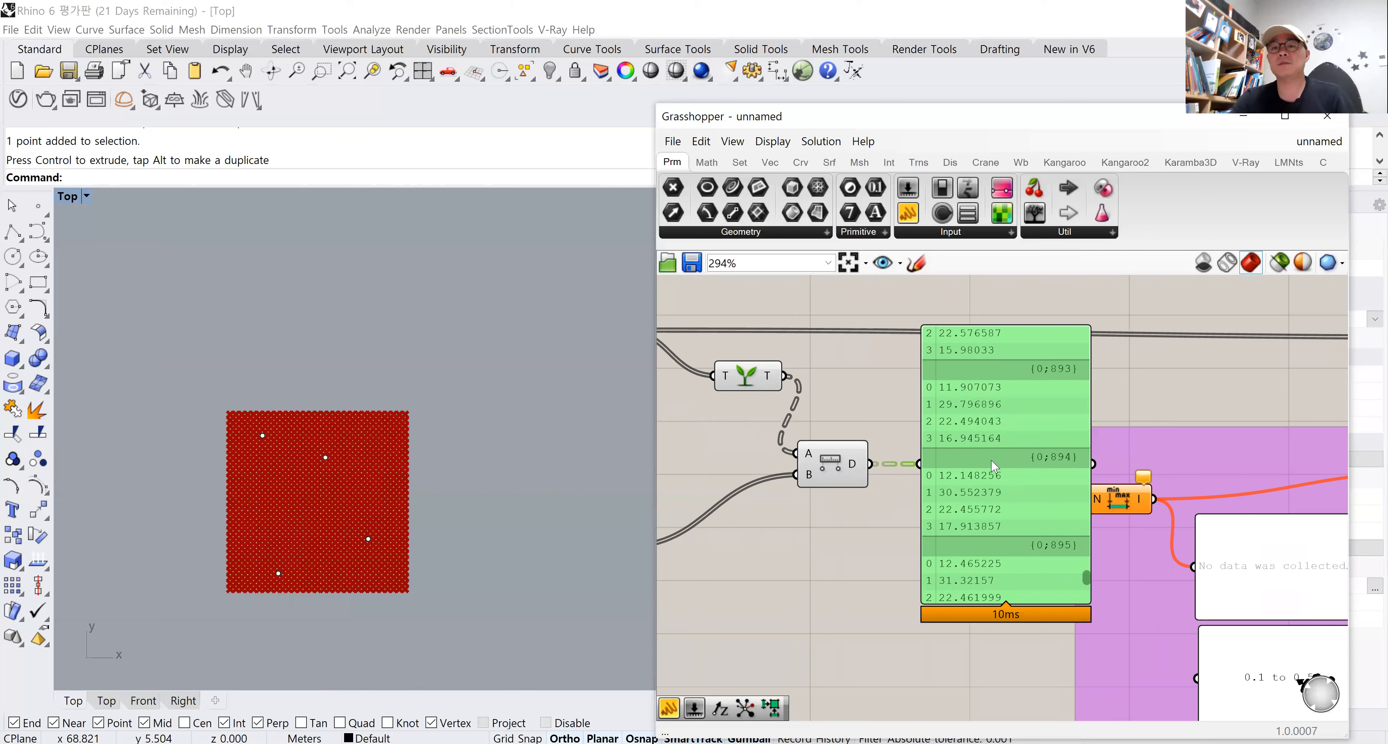
pyautogui.moveTo(1086, 584); pyautogui.dragTo(1086, 334)
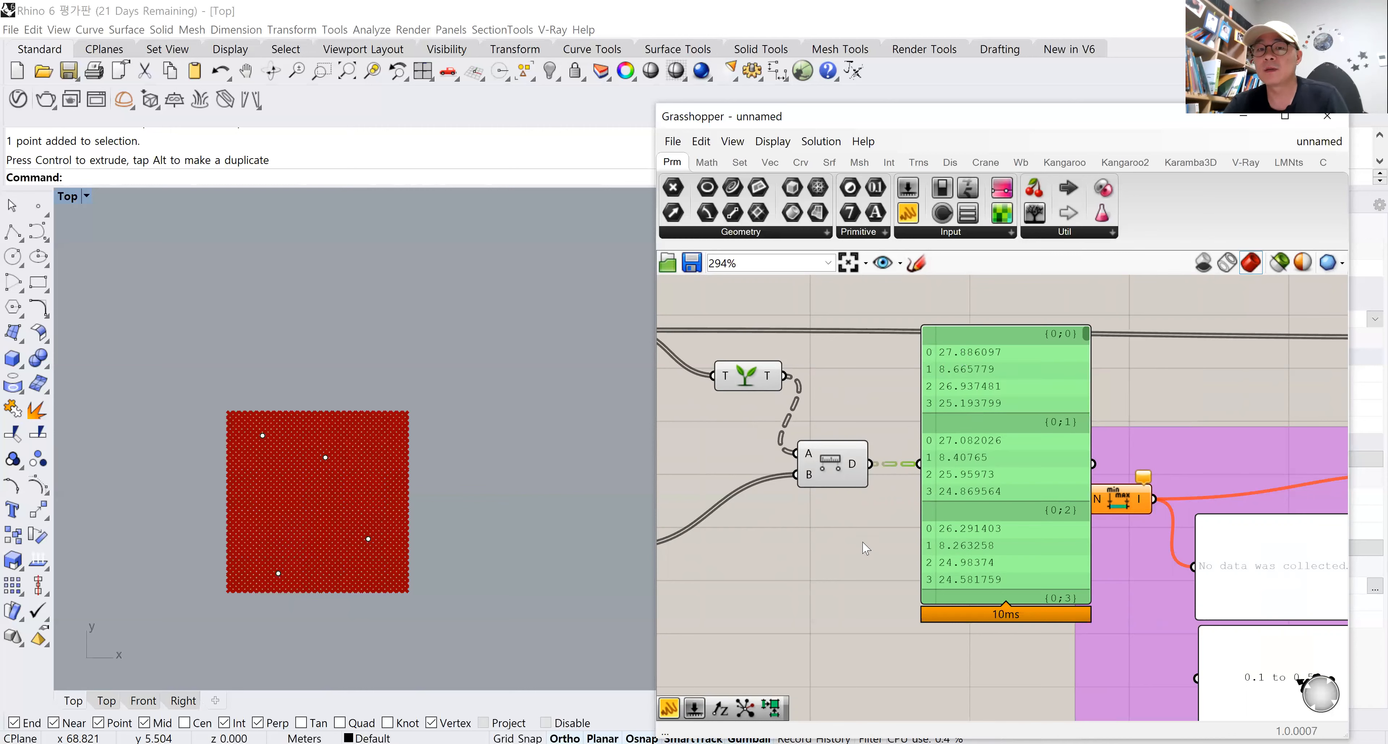
# Add a Sort List component, wiring Distance output D into keys input K and the sorted K output into the panel.
pyautogui.doubleClick(832, 549)
pyautogui.write('sort')
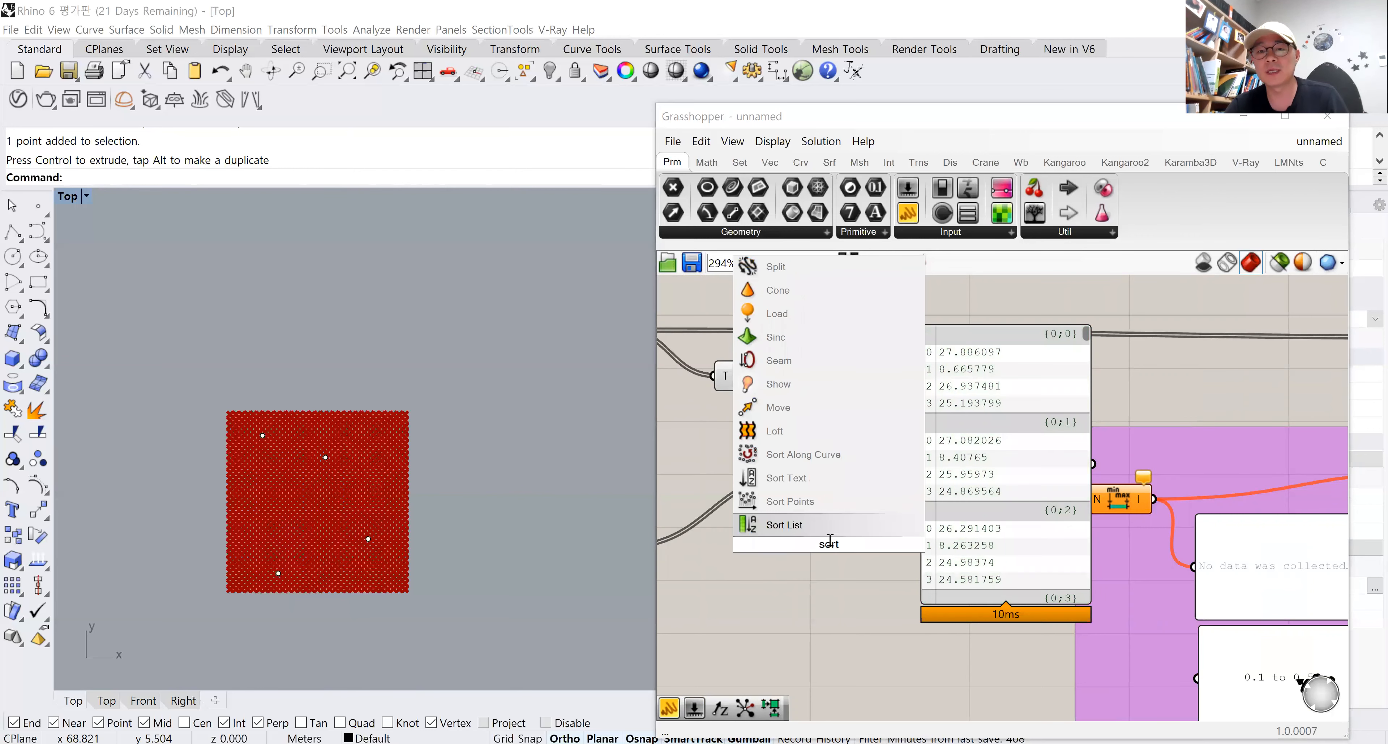
pyautogui.click(816, 527)
pyautogui.moveTo(838, 473); pyautogui.dragTo(820, 474)
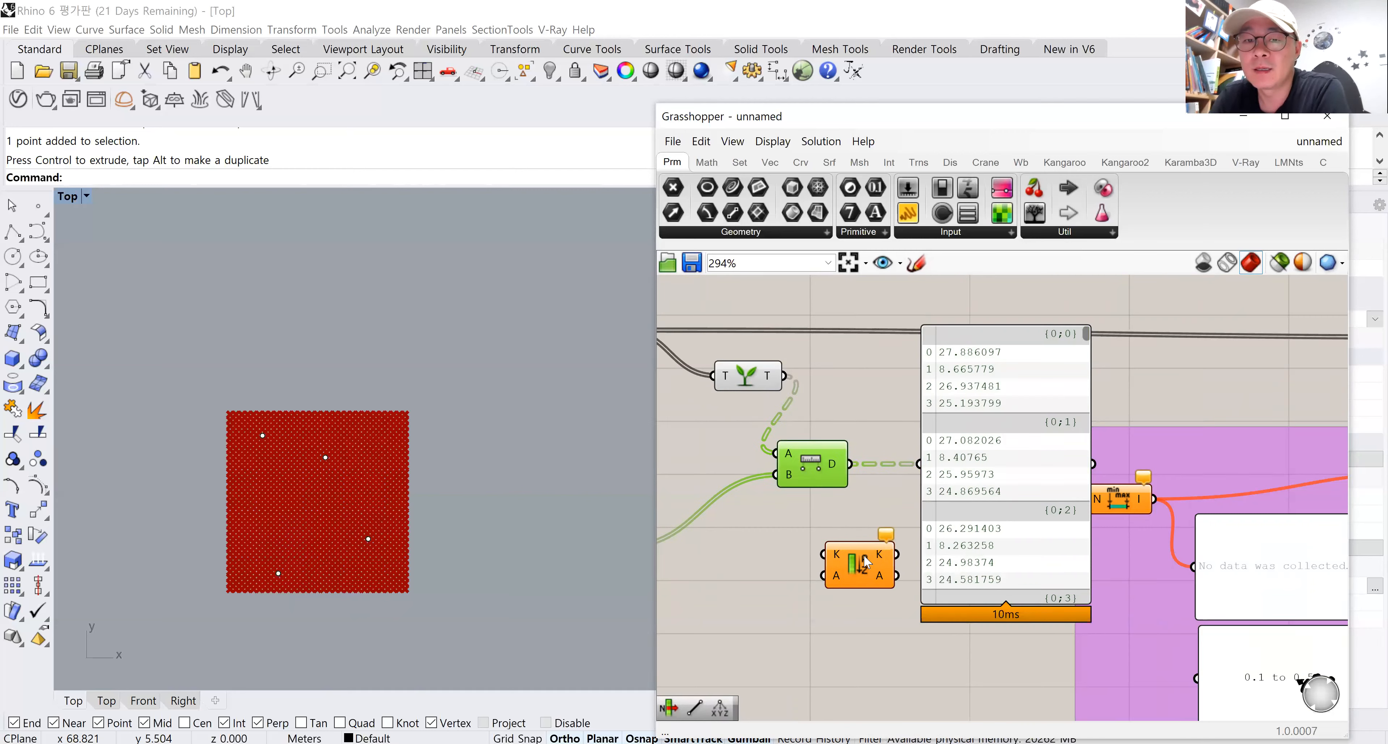
pyautogui.moveTo(852, 565)
pyautogui.mouseDown()
pyautogui.moveTo(835, 561)
pyautogui.moveTo(852, 555)
pyautogui.mouseUp()
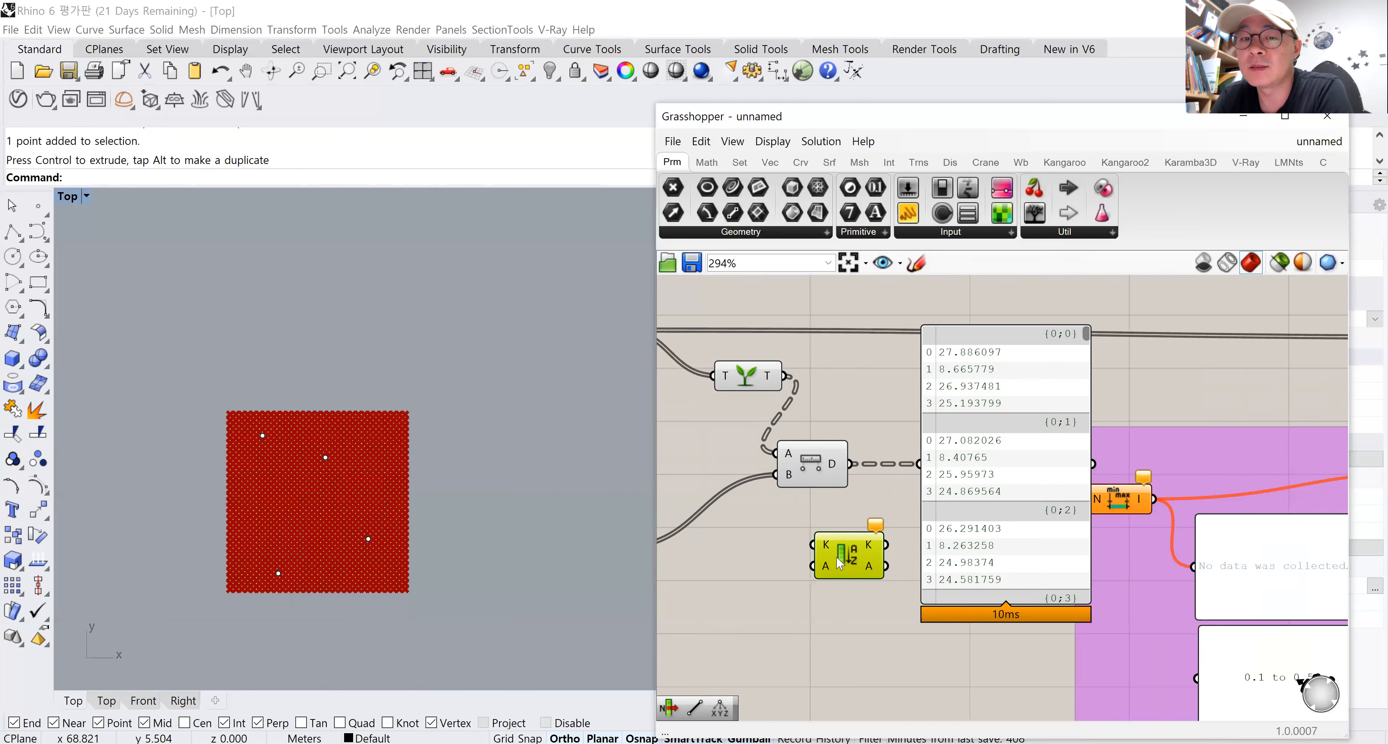
pyautogui.scroll(-2, 838, 565)
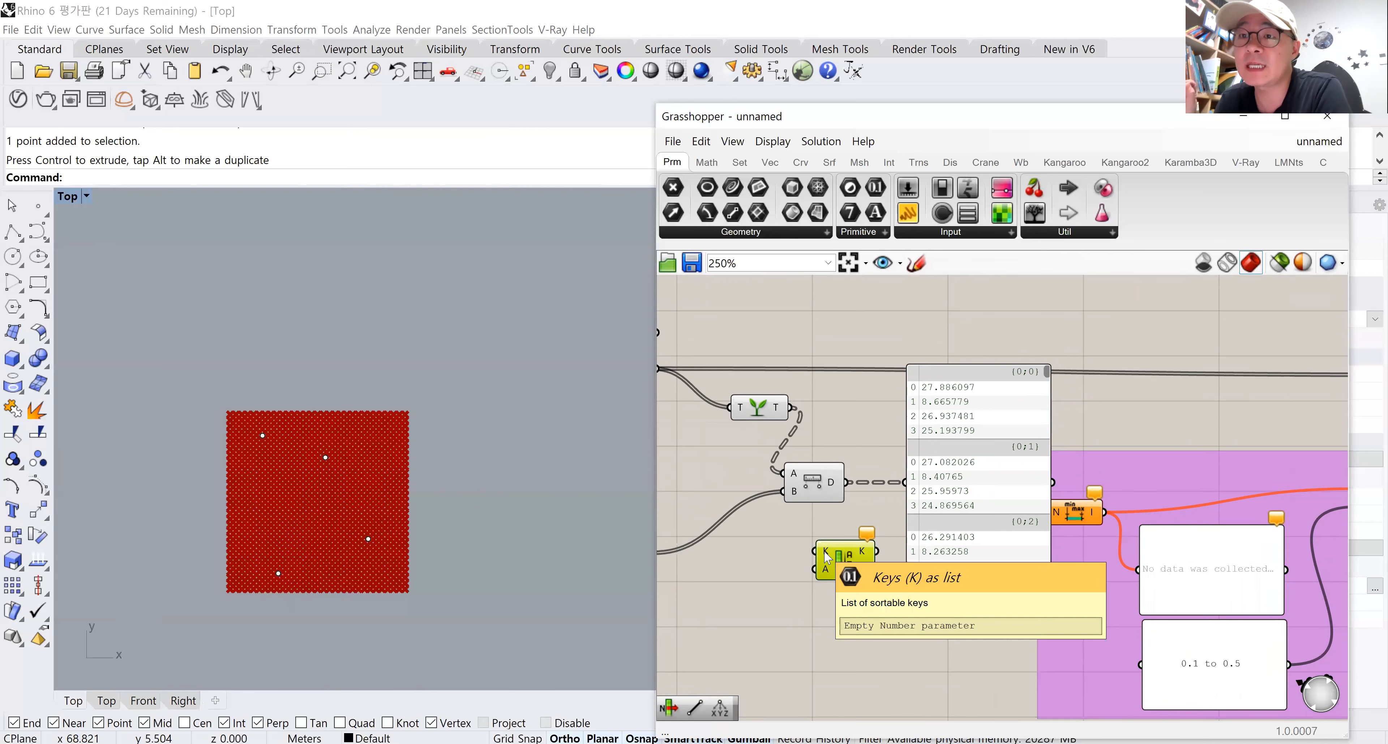
pyautogui.moveTo(815, 552); pyautogui.dragTo(851, 490)
pyautogui.moveTo(877, 550); pyautogui.dragTo(905, 485)
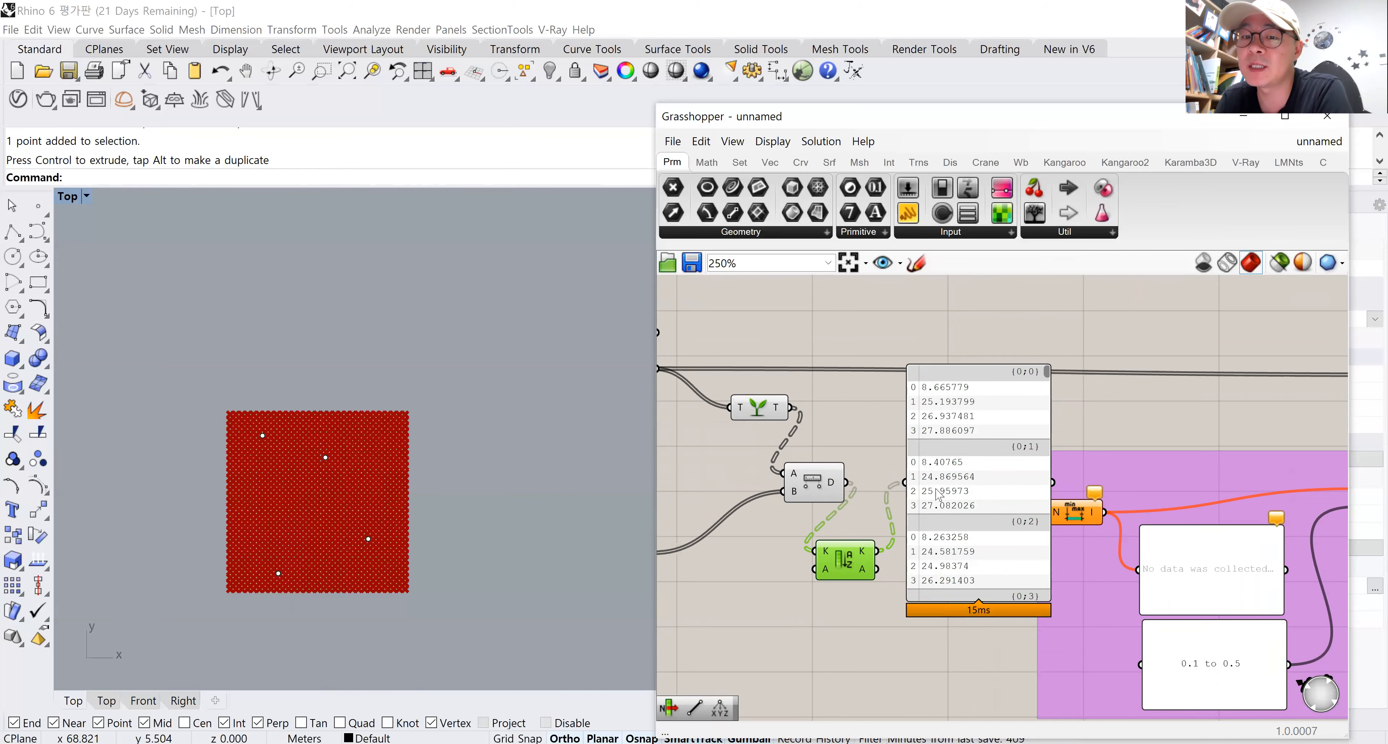
pyautogui.moveTo(915, 520); pyautogui.dragTo(1059, 480, button='right')
pyautogui.moveTo(904, 377); pyautogui.dragTo(863, 458)
pyautogui.moveTo(793, 420); pyautogui.dragTo(797, 421)
pyautogui.moveTo(673, 187); pyautogui.dragTo(894, 380)
pyautogui.moveTo(830, 416); pyautogui.dragTo(875, 381)
pyautogui.click(892, 379)
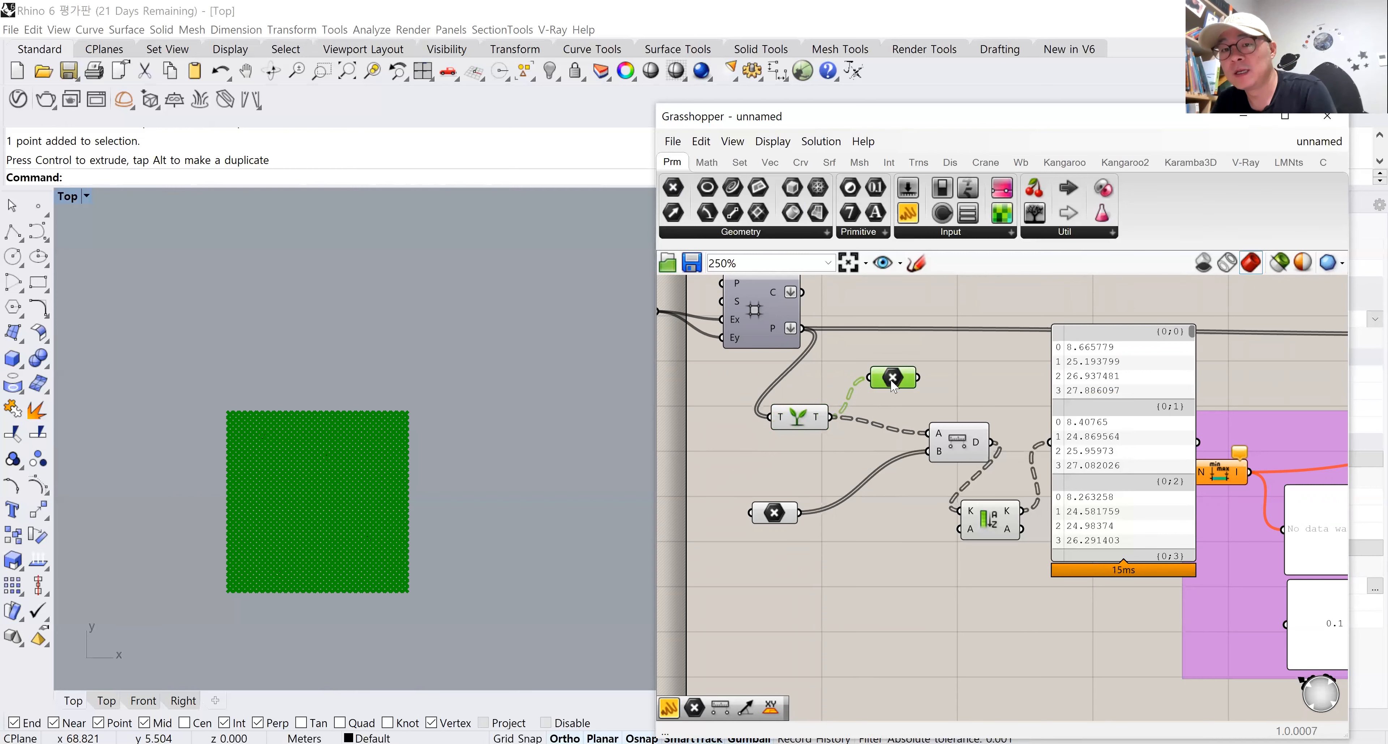
pyautogui.press('Delete')
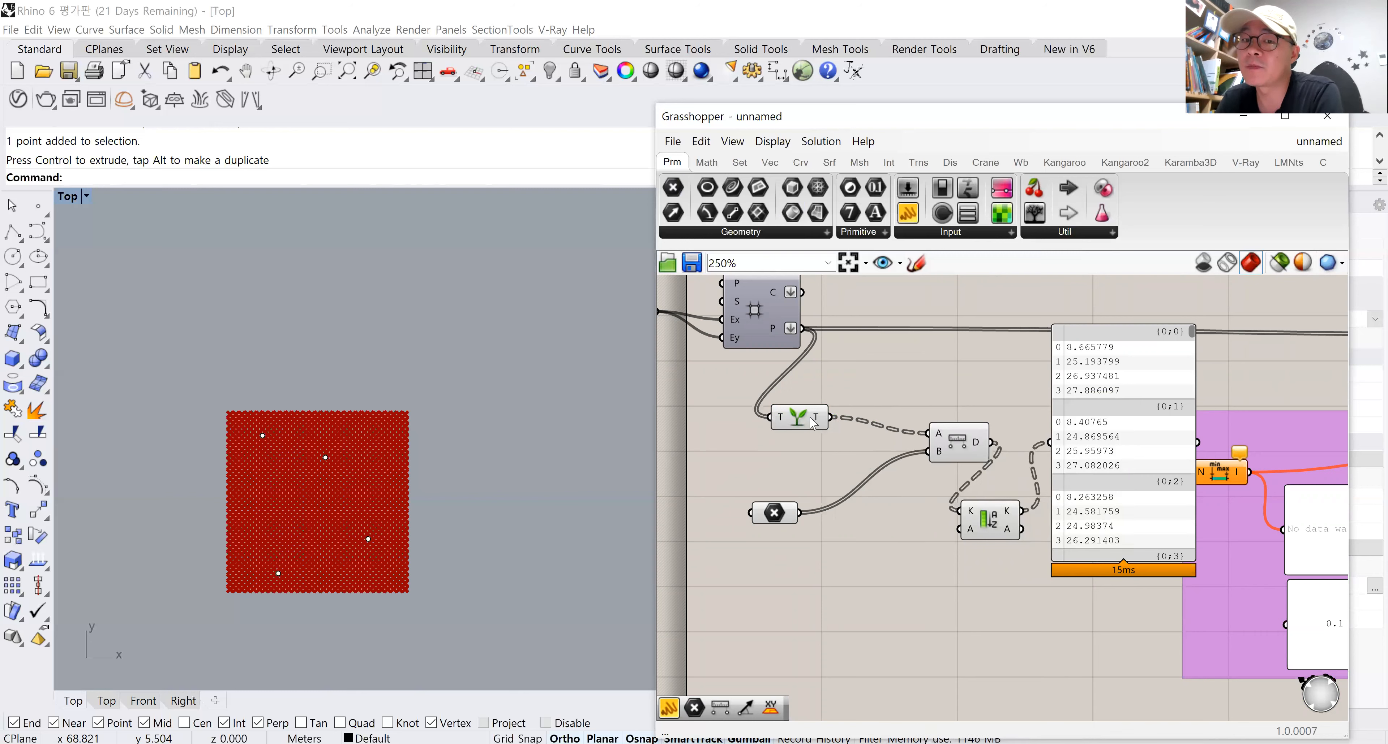
# Line up the Graft, Distance and Sort List components in a row and shift the panel up and further right.
pyautogui.moveTo(797, 419); pyautogui.dragTo(835, 425)
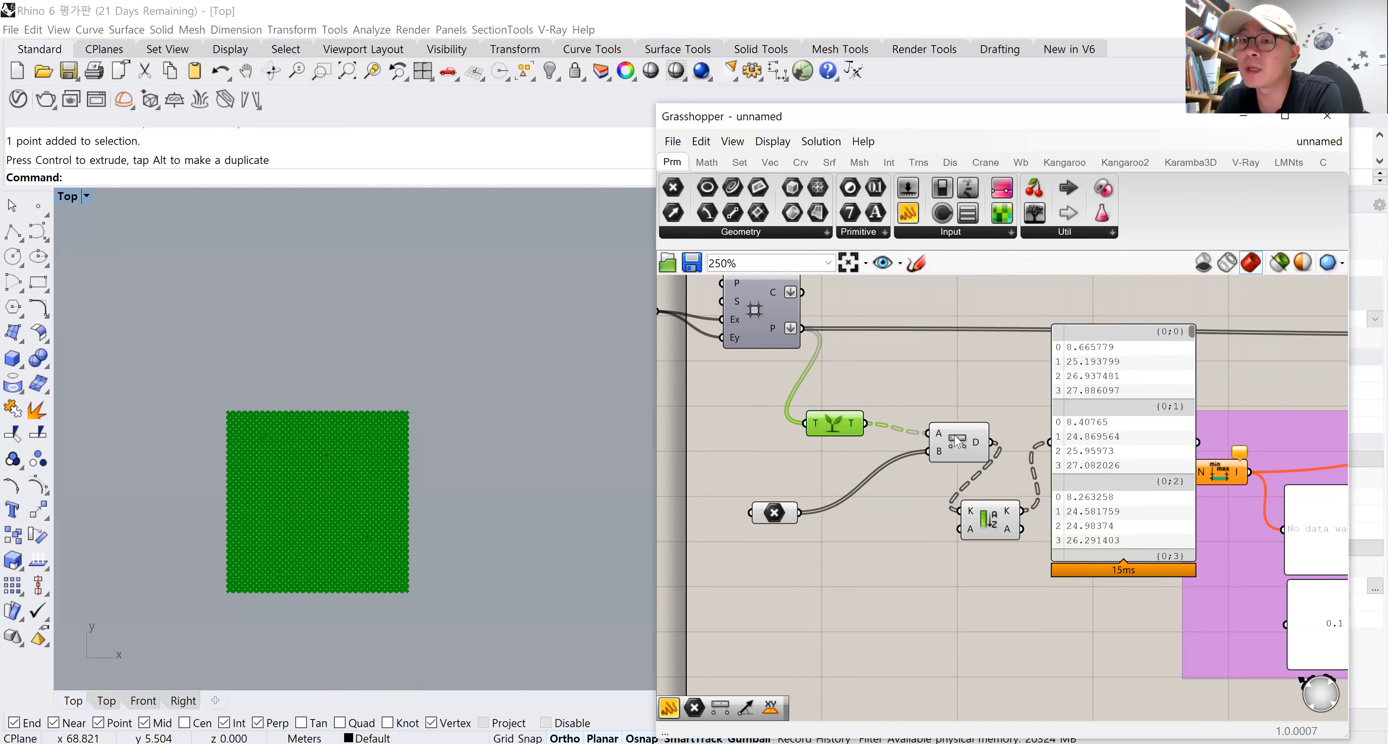
pyautogui.moveTo(839, 431)
pyautogui.mouseDown()
pyautogui.moveTo(859, 399)
pyautogui.moveTo(917, 447)
pyautogui.moveTo(960, 530)
pyautogui.moveTo(884, 562)
pyautogui.mouseUp()
pyautogui.moveTo(856, 392); pyautogui.dragTo(885, 385)
pyautogui.moveTo(958, 452); pyautogui.dragTo(855, 468, button='right')
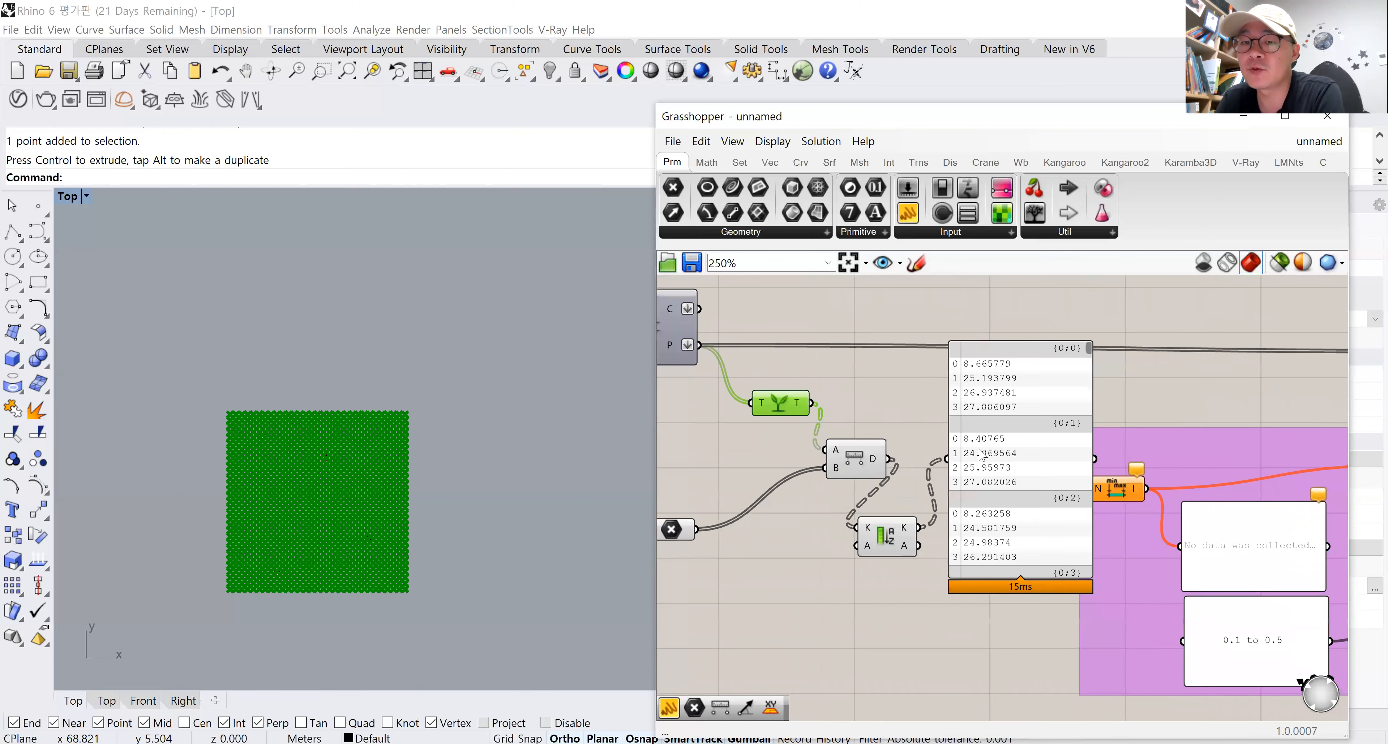
pyautogui.moveTo(981, 455); pyautogui.dragTo(1052, 446)
pyautogui.moveTo(857, 459); pyautogui.dragTo(877, 409)
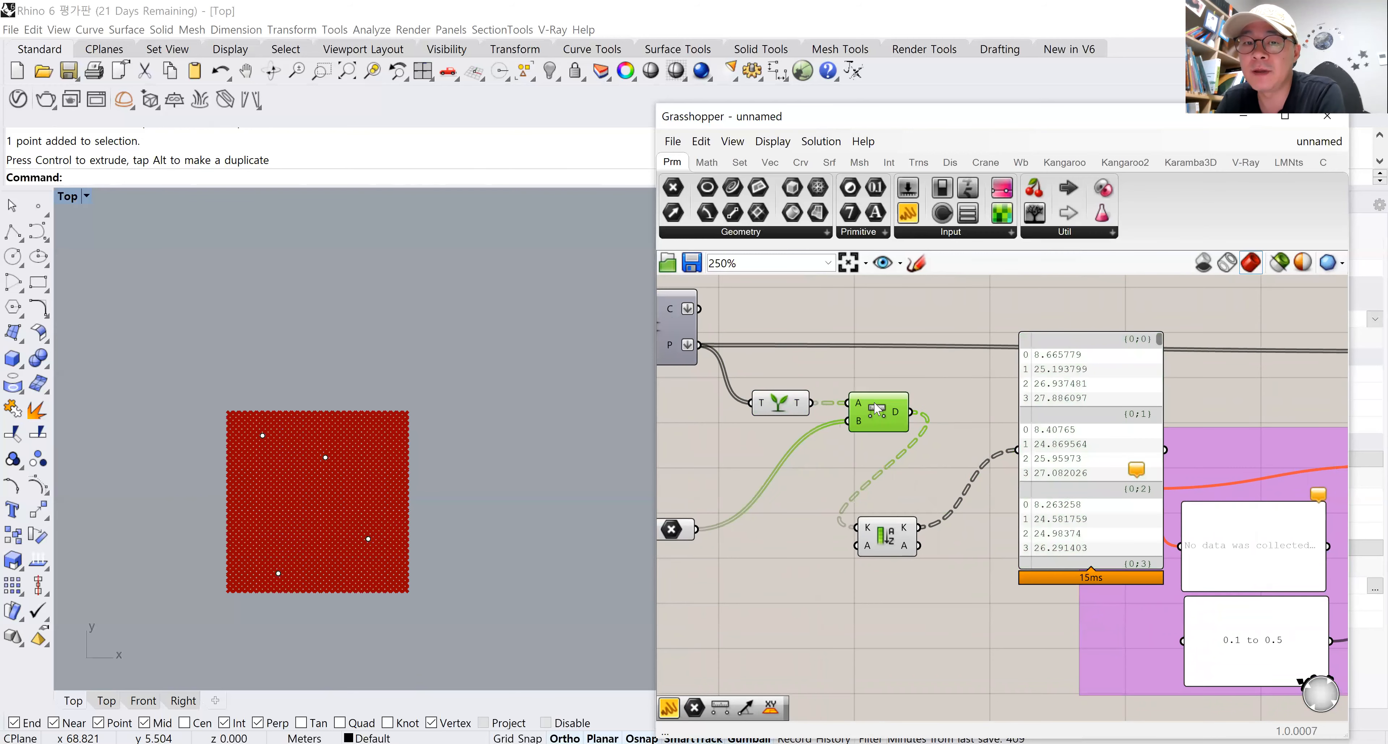
pyautogui.moveTo(887, 538); pyautogui.dragTo(966, 424)
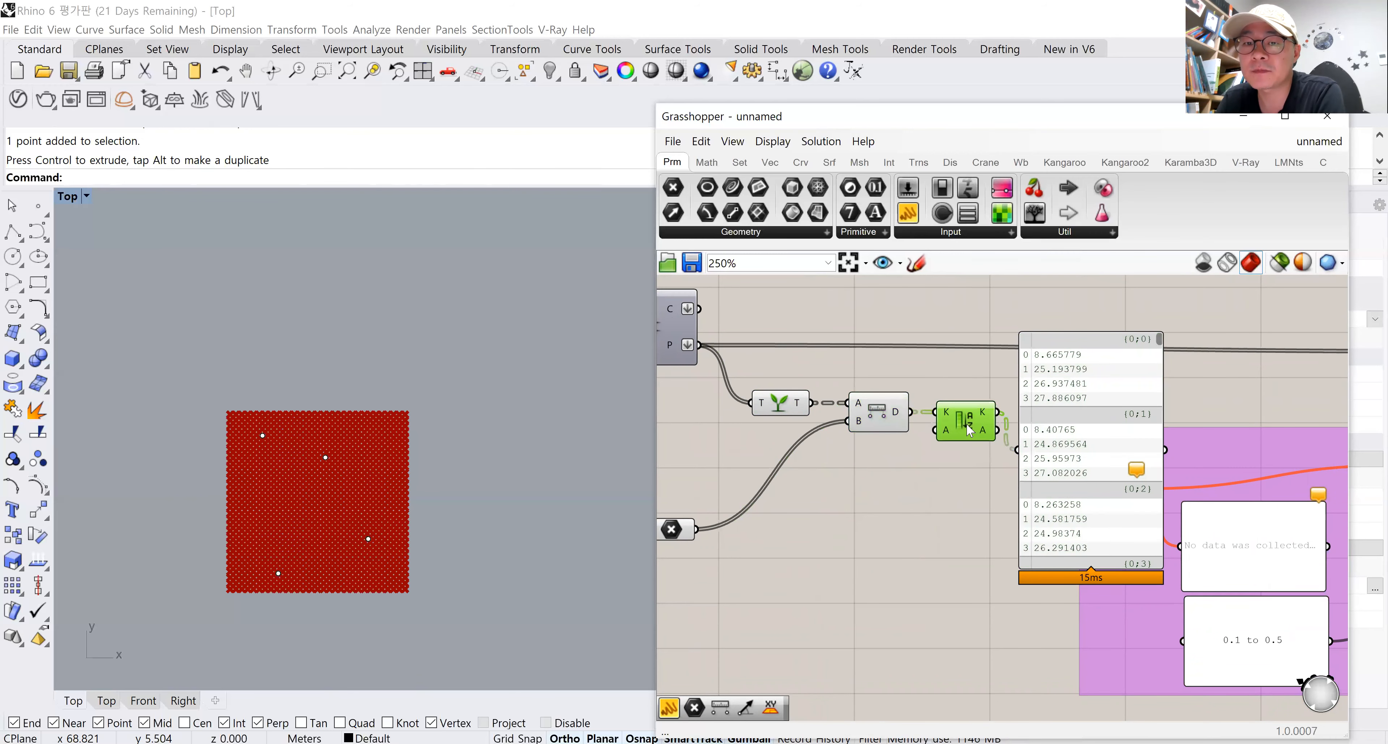
pyautogui.moveTo(1015, 443); pyautogui.dragTo(885, 491, button='right')
pyautogui.moveTo(939, 478); pyautogui.dragTo(1111, 386)
pyautogui.moveTo(888, 490); pyautogui.dragTo(1019, 452, button='right')
pyautogui.scroll(-1, 1022, 450)
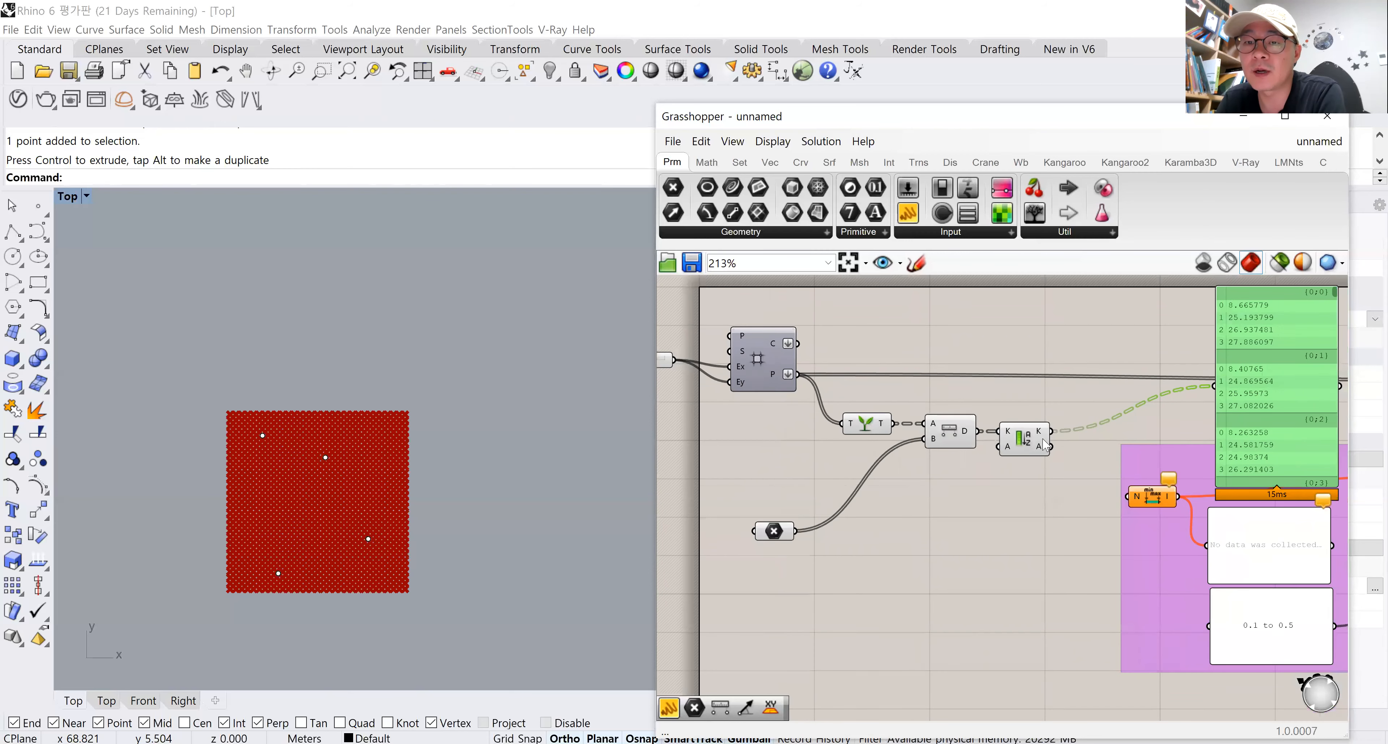
# Add a List Item component, wiring the sorted K output into list input L and its item output into the panel.
pyautogui.doubleClick(1078, 400)
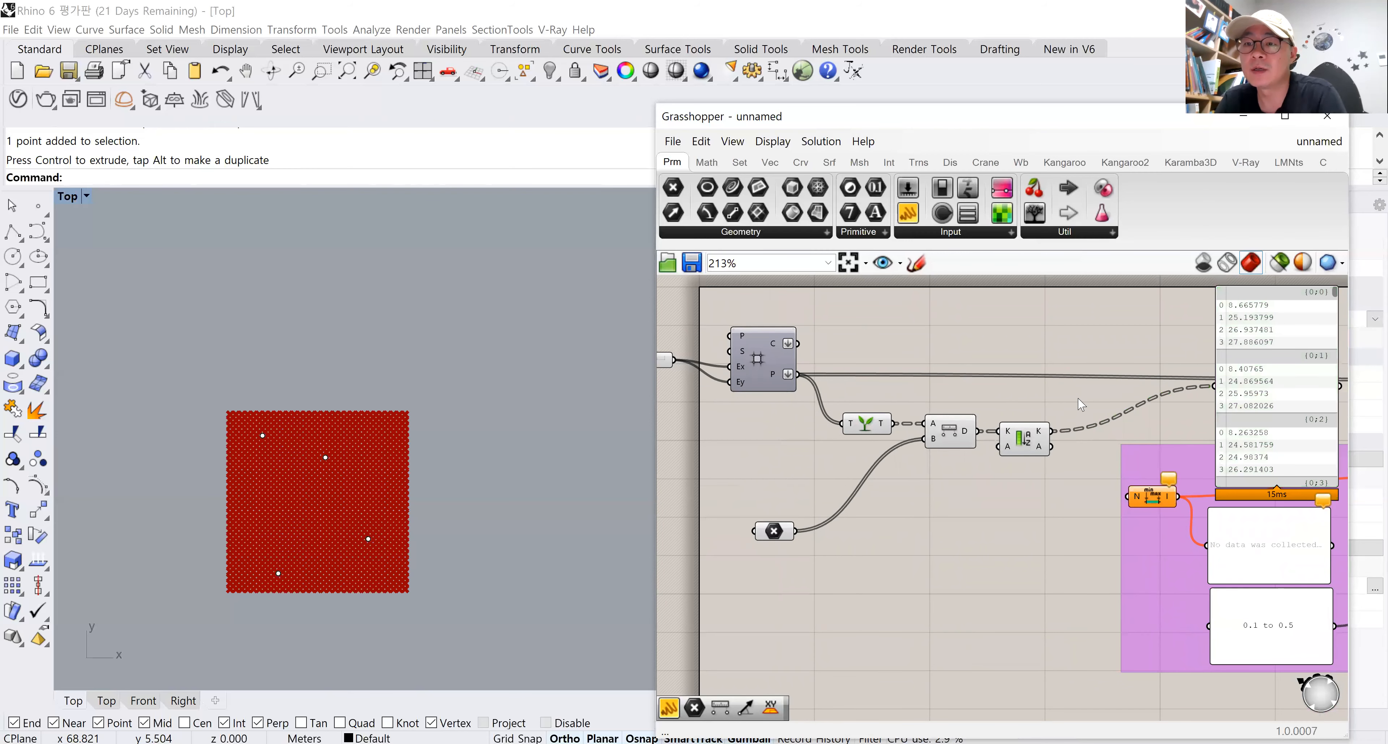
pyautogui.rightClick(1034, 440)
pyautogui.moveTo(1062, 496); pyautogui.dragTo(914, 544, button='right')
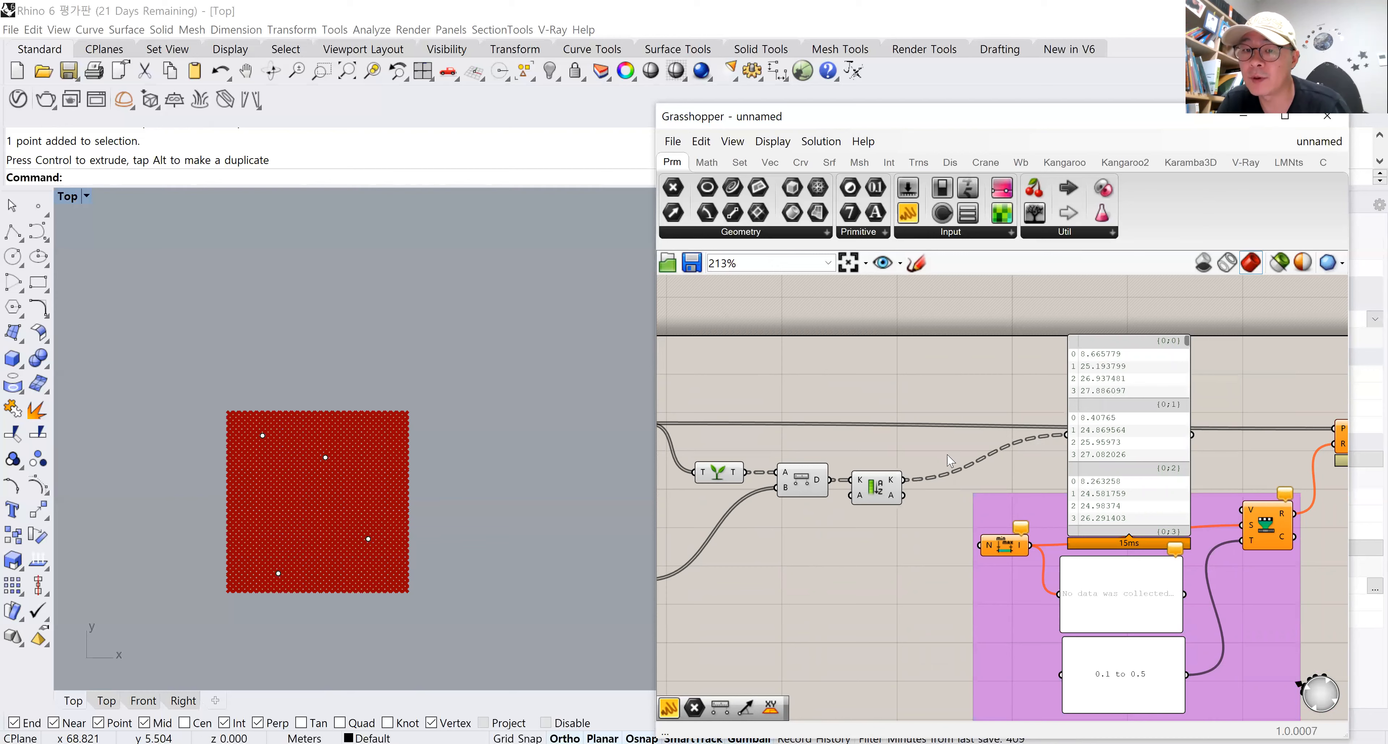
pyautogui.doubleClick(935, 445)
pyautogui.write('list item')
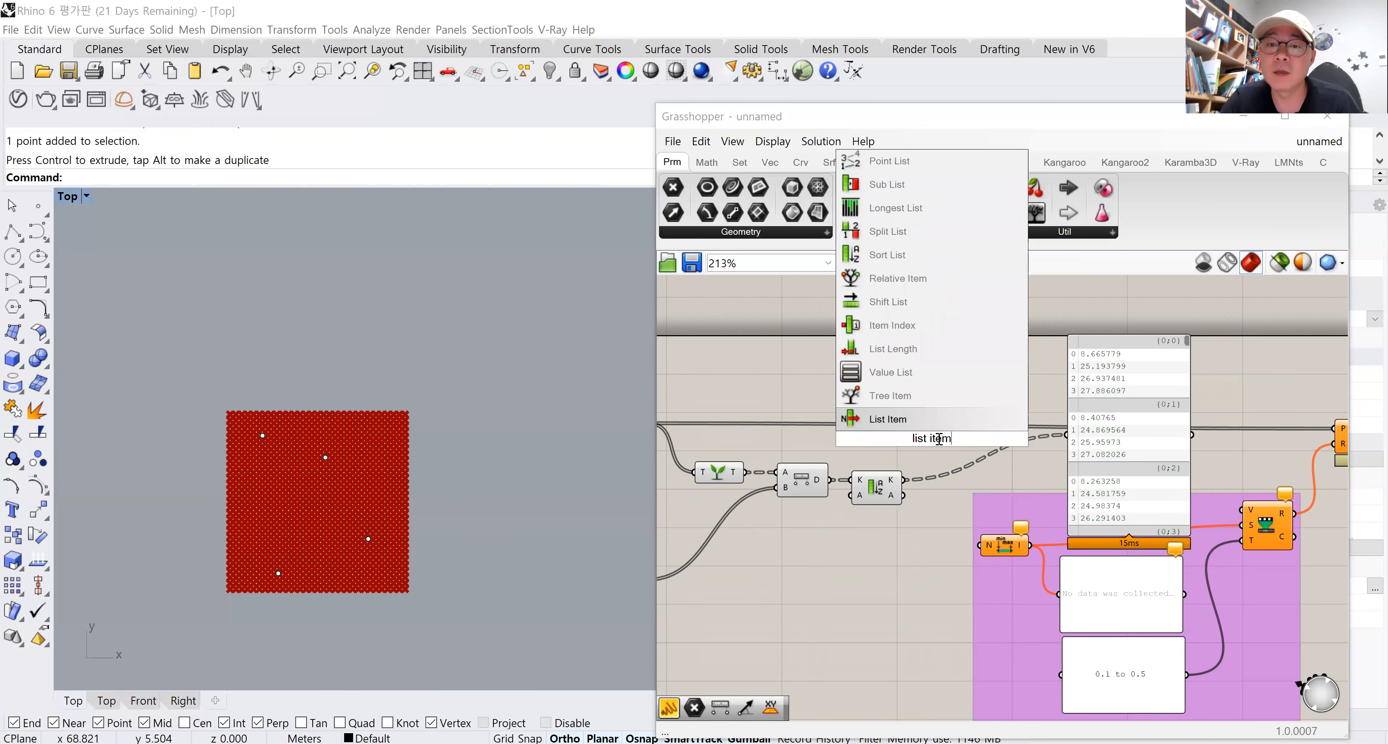
pyautogui.press('Return')
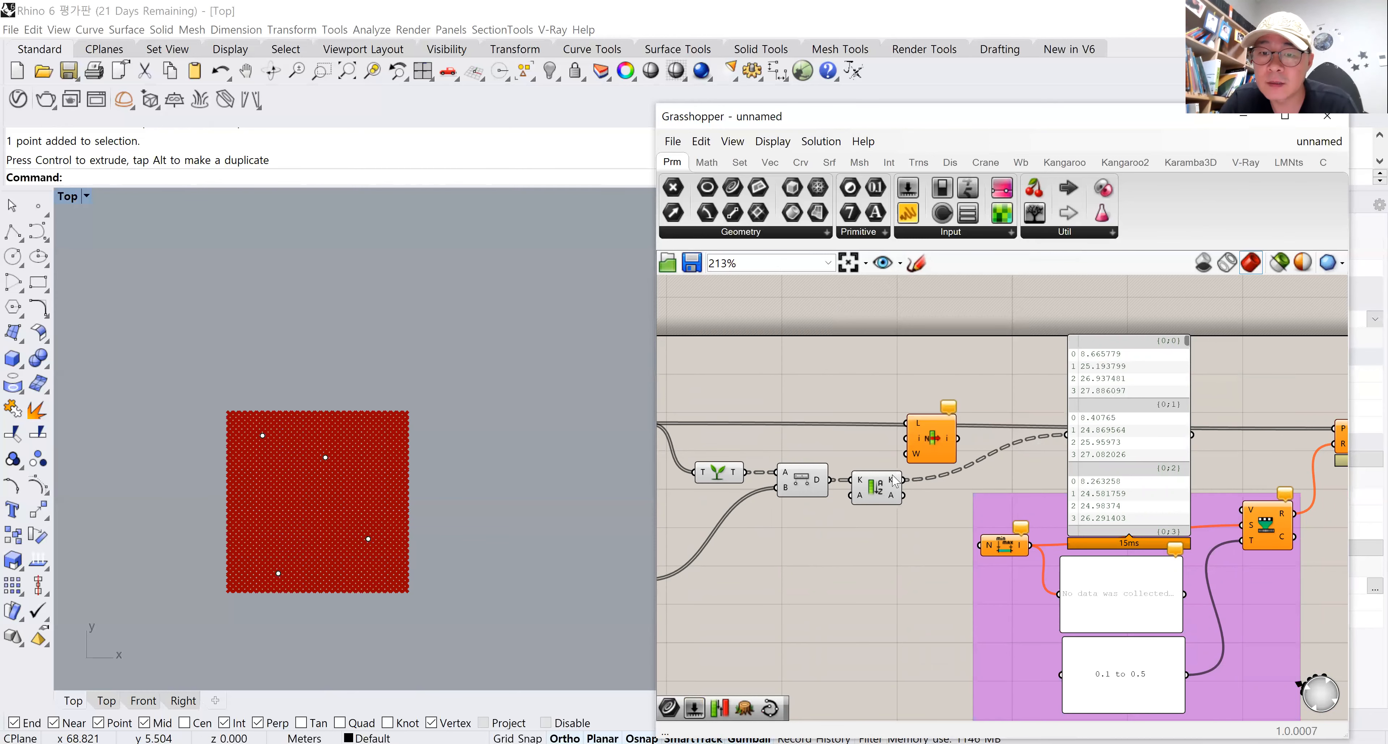
pyautogui.moveTo(906, 479); pyautogui.dragTo(1072, 431)
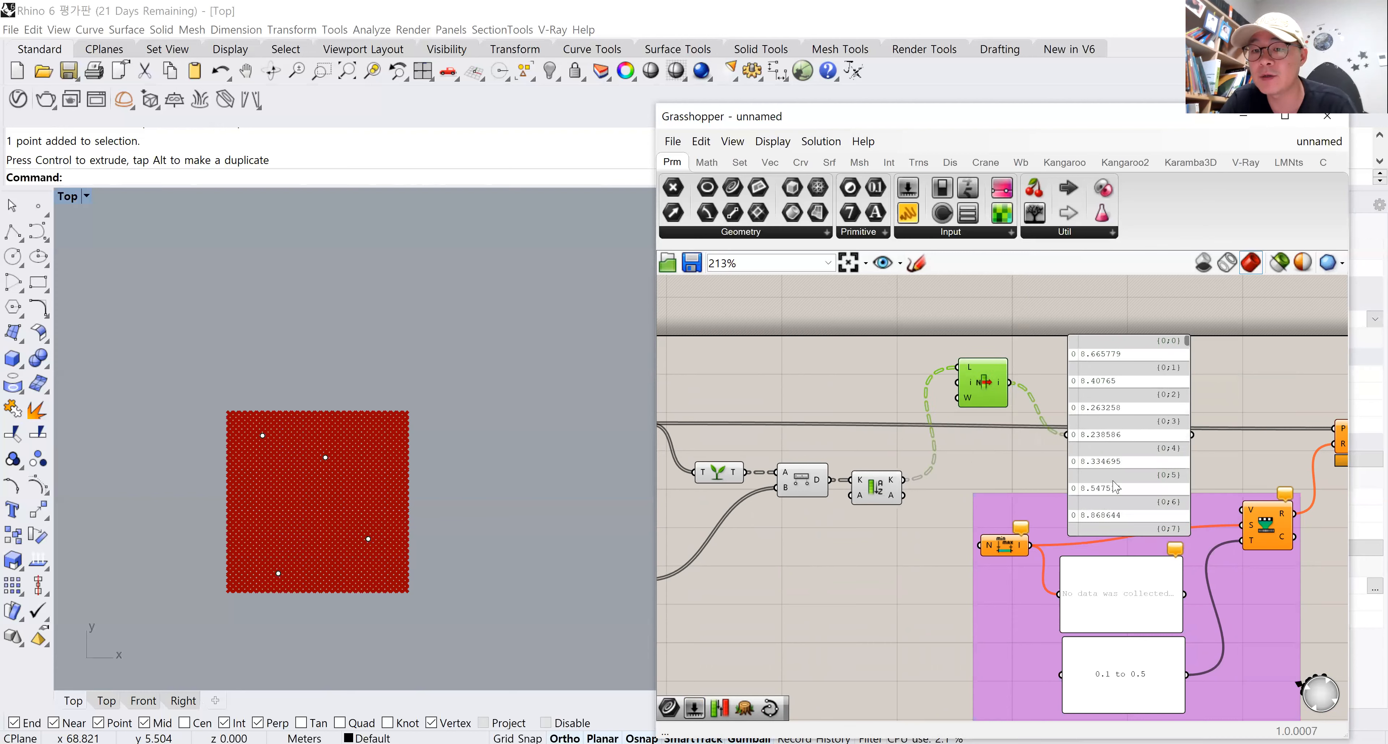
# Trace the wire from the square grid's points output P to the Circle component's P input and compare it with the new distance branch.
pyautogui.moveTo(1074, 465); pyautogui.dragTo(1149, 465, button='right')
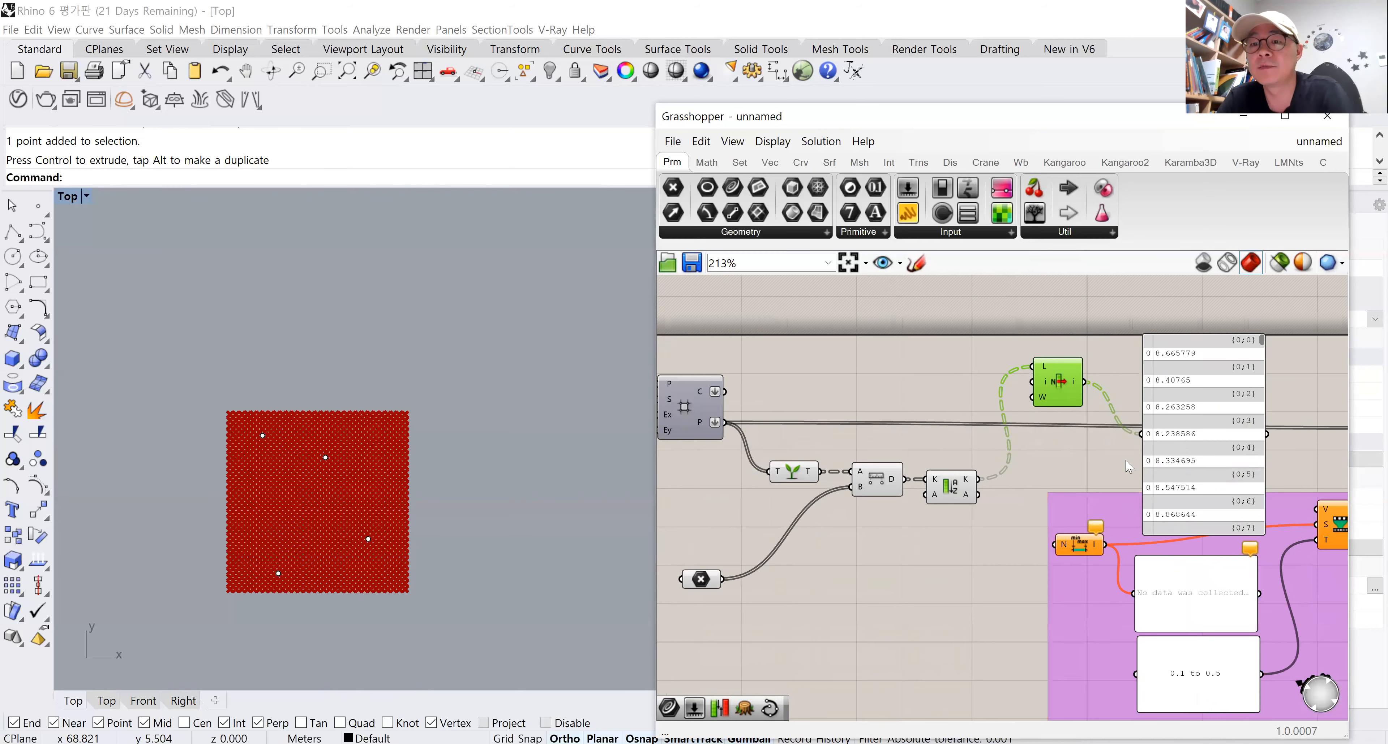
pyautogui.moveTo(958, 467); pyautogui.dragTo(780, 447, button='right')
pyautogui.moveTo(1256, 418); pyautogui.dragTo(1262, 419)
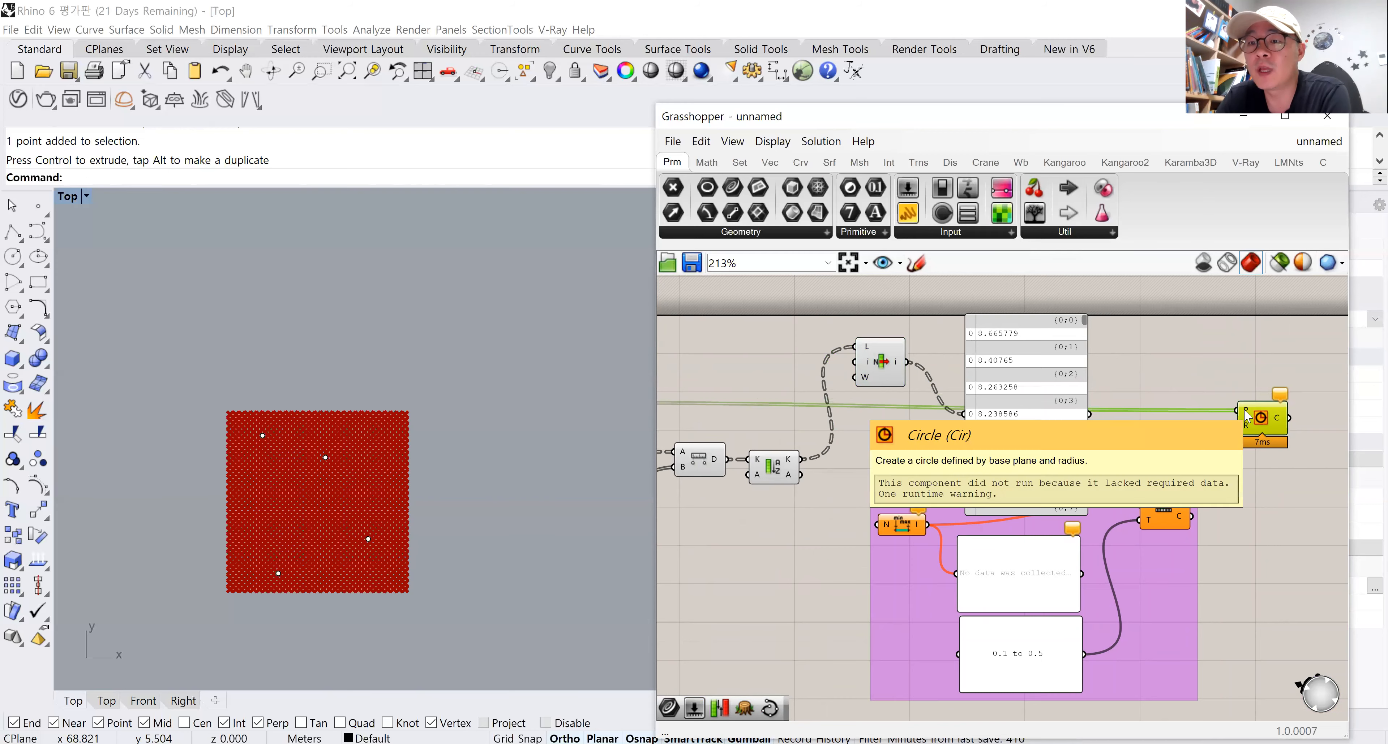
pyautogui.moveTo(1247, 414)
pyautogui.scroll(-3, 1236, 405)
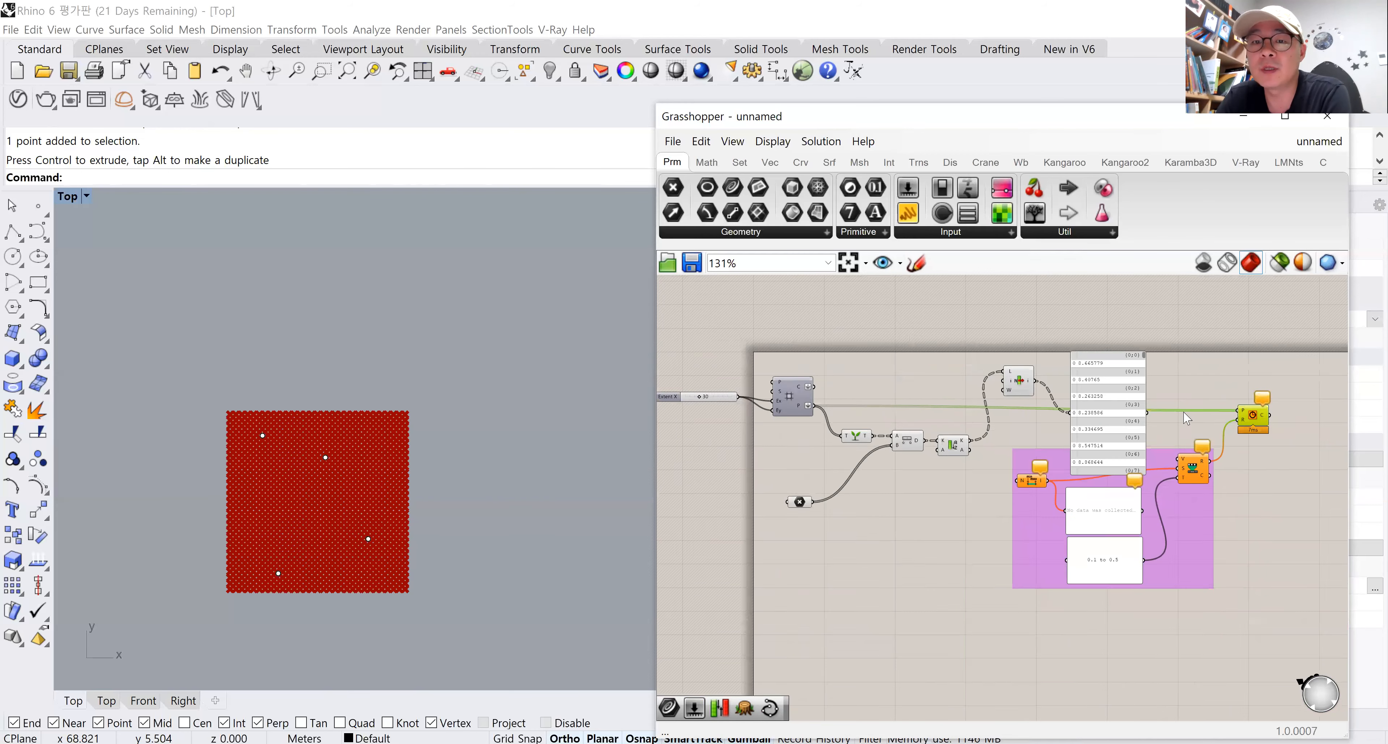
pyautogui.scroll(3, 805, 406)
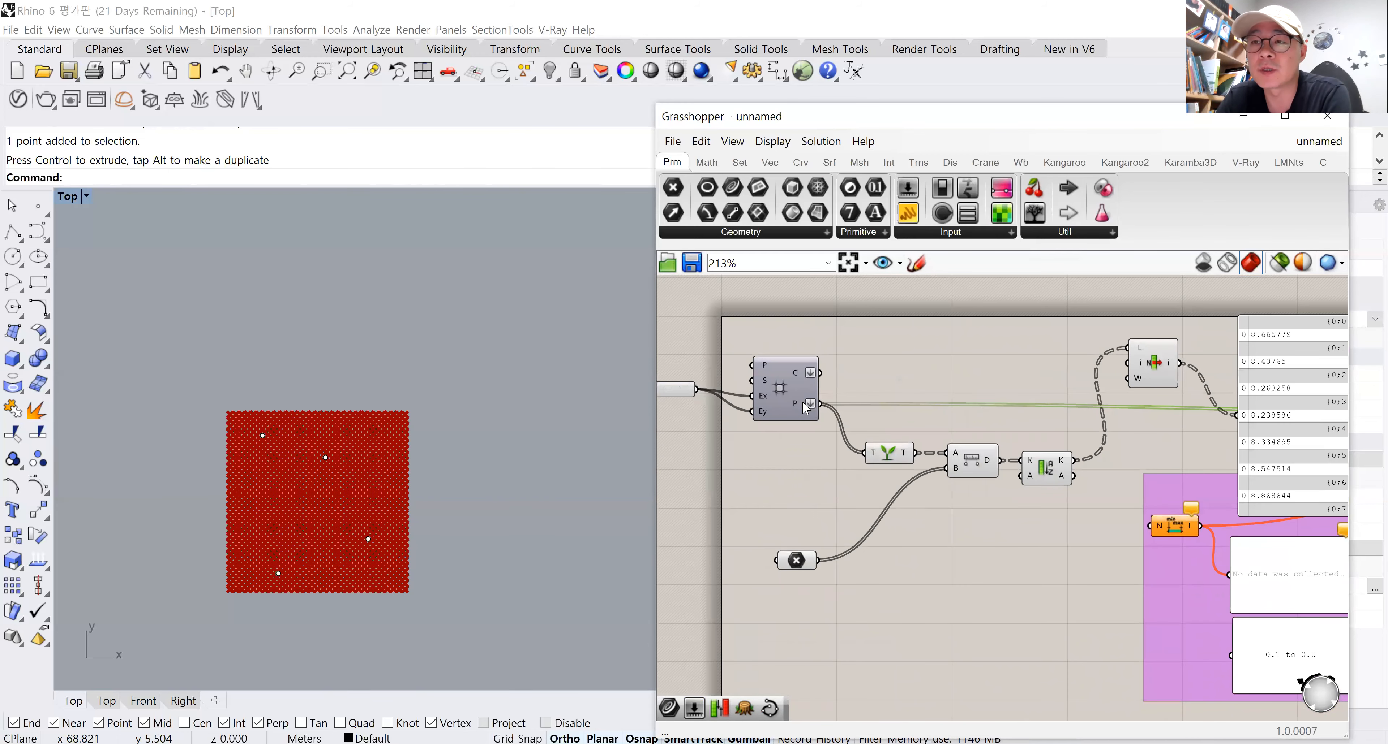
pyautogui.scroll(-3, 884, 381)
pyautogui.scroll(3, 925, 313)
pyautogui.moveTo(1090, 417); pyautogui.dragTo(861, 412, button='right')
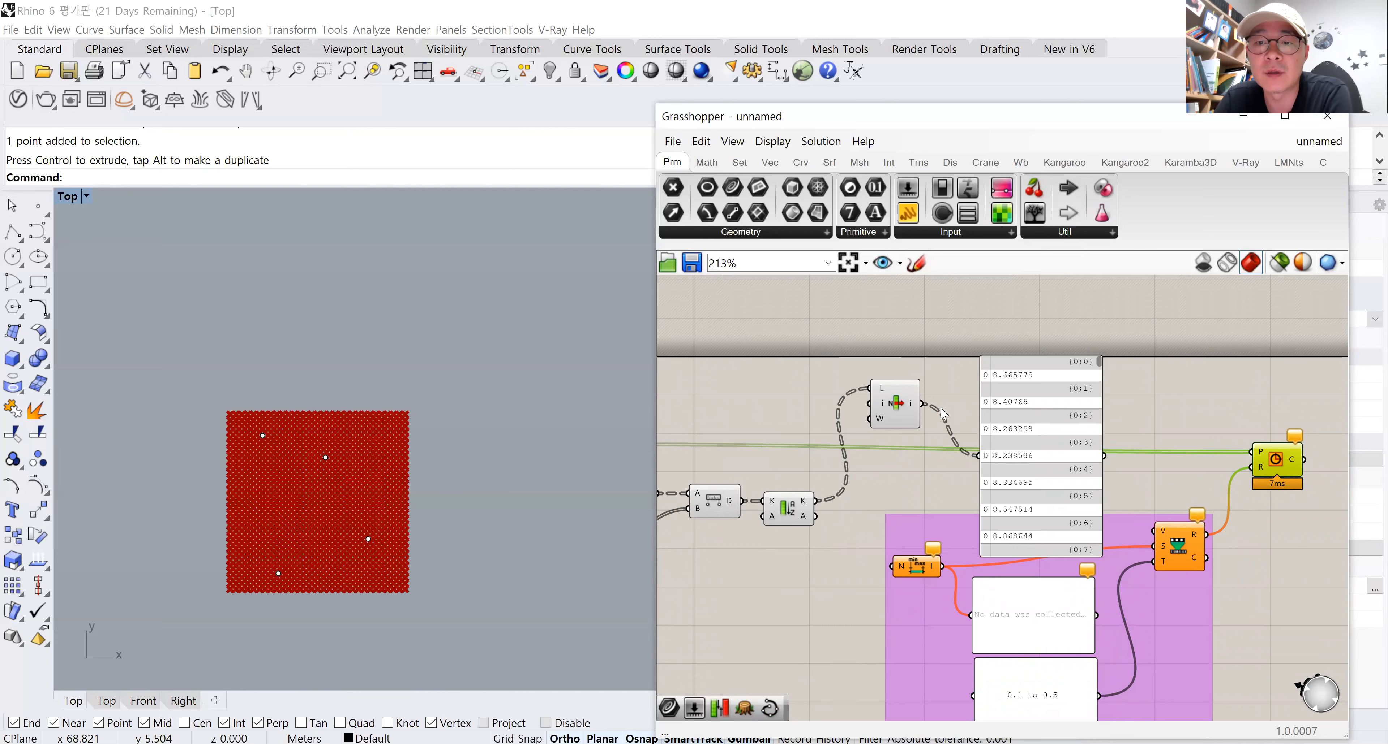
# Flatten the List Item output and wire it into Bounds input N and Remap Numbers input V, moving the distance panel up out of the way.
pyautogui.moveTo(905, 412); pyautogui.dragTo(905, 424)
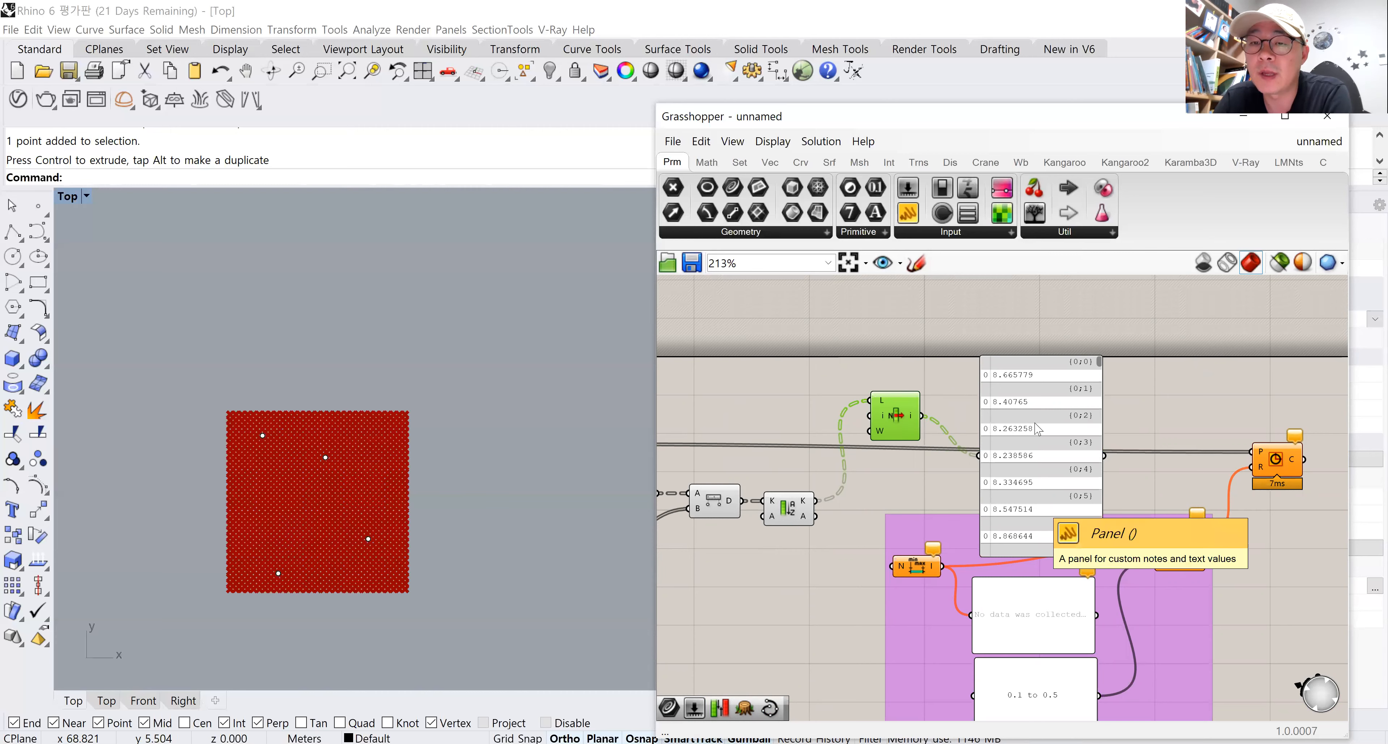
pyautogui.rightClick(917, 418)
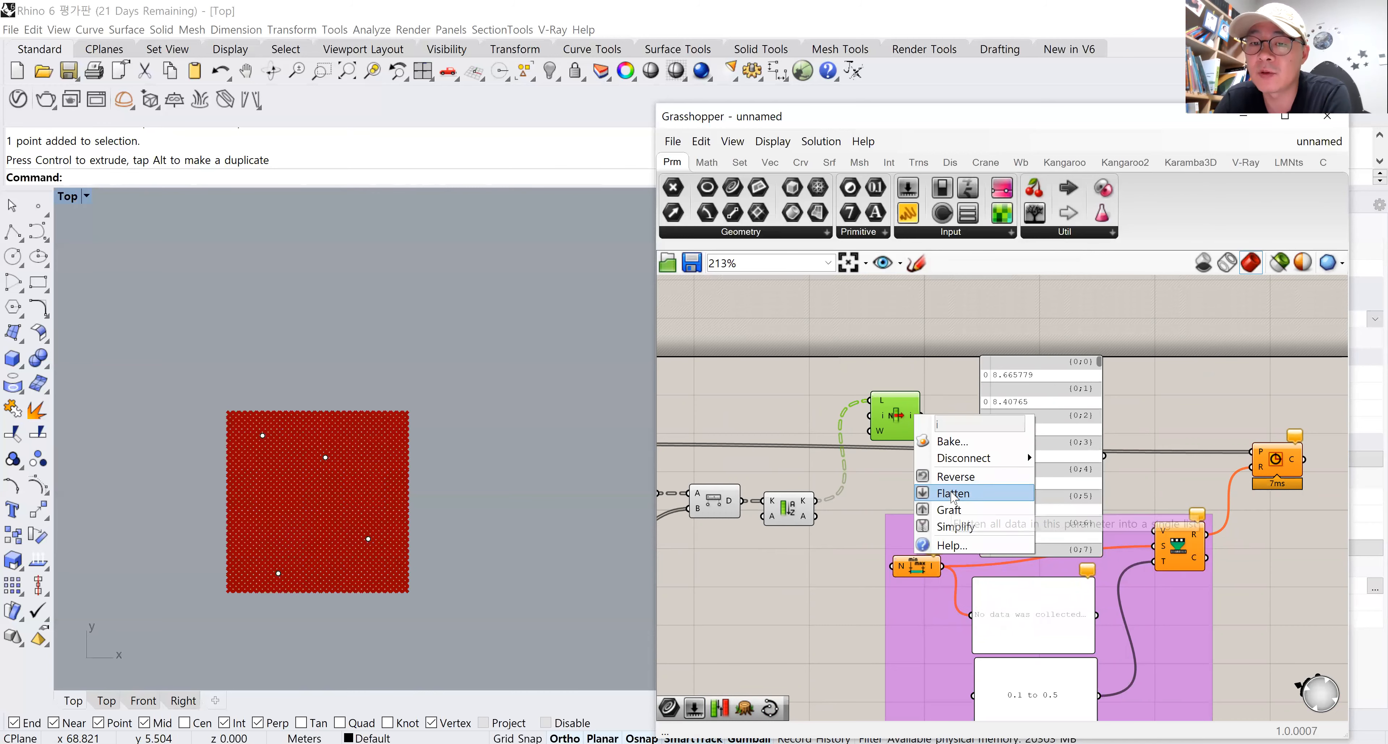
pyautogui.click(952, 494)
pyautogui.moveTo(934, 415); pyautogui.dragTo(893, 566)
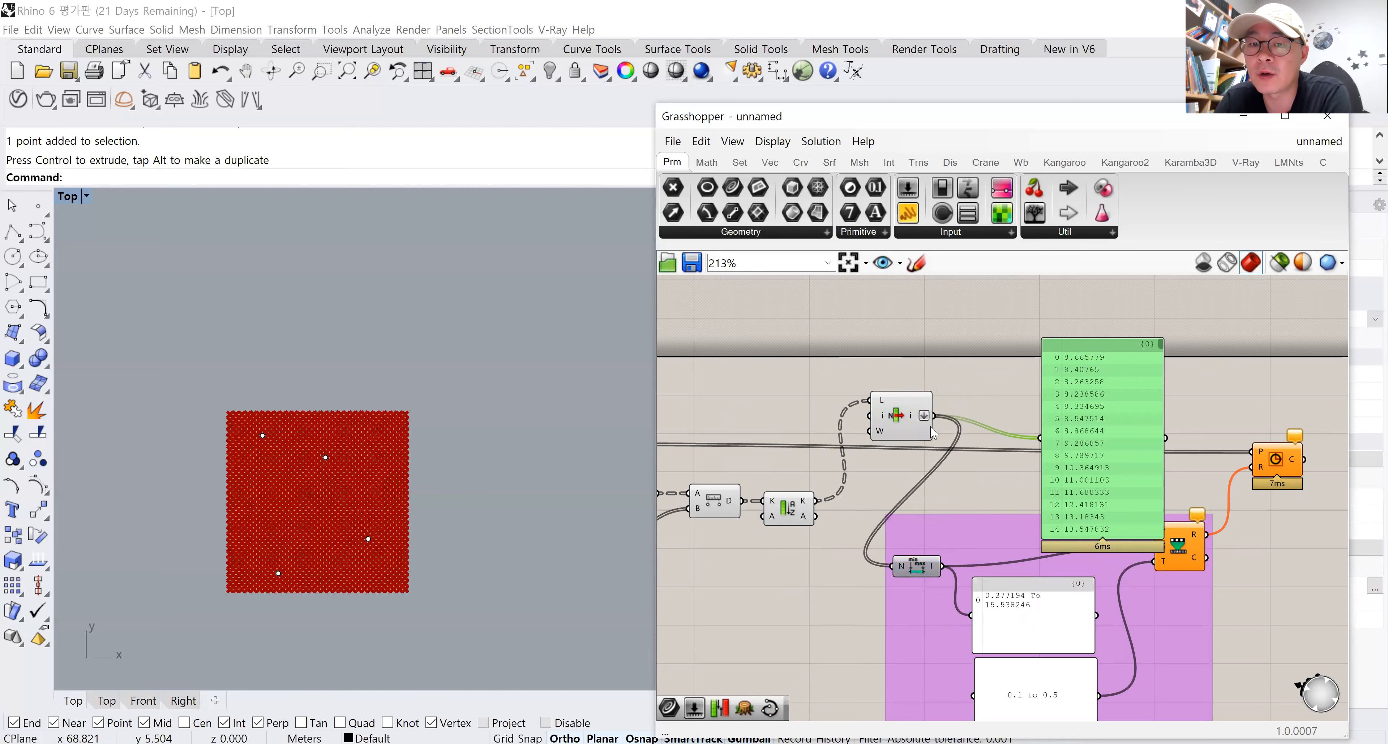
pyautogui.moveTo(1109, 440); pyautogui.dragTo(1150, 348)
pyautogui.moveTo(934, 415); pyautogui.dragTo(1154, 531)
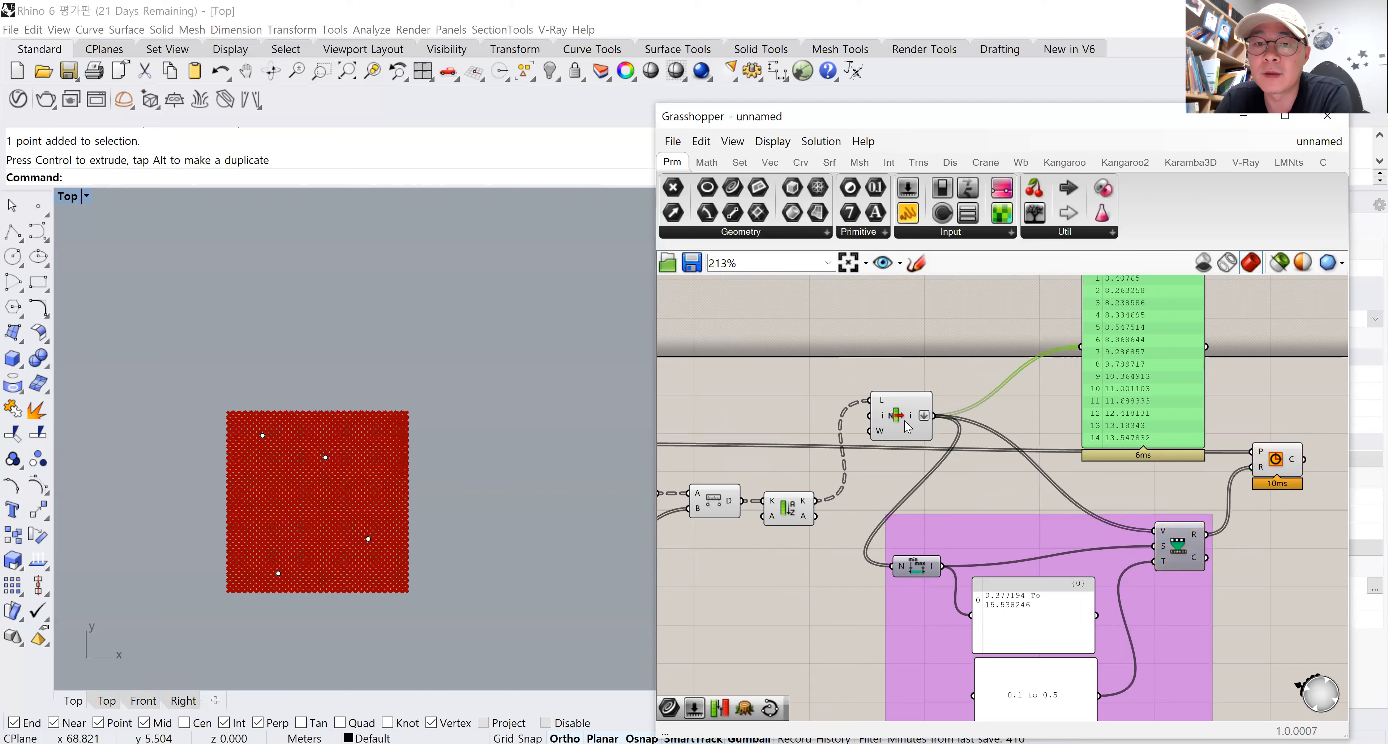
# Place List Item beside Sort List and turn off the preview of the Graft, Distance, Sort List and List Item components.
pyautogui.moveTo(904, 422); pyautogui.dragTo(881, 514)
pyautogui.moveTo(794, 531); pyautogui.dragTo(1059, 507, button='right')
pyautogui.click(899, 439)
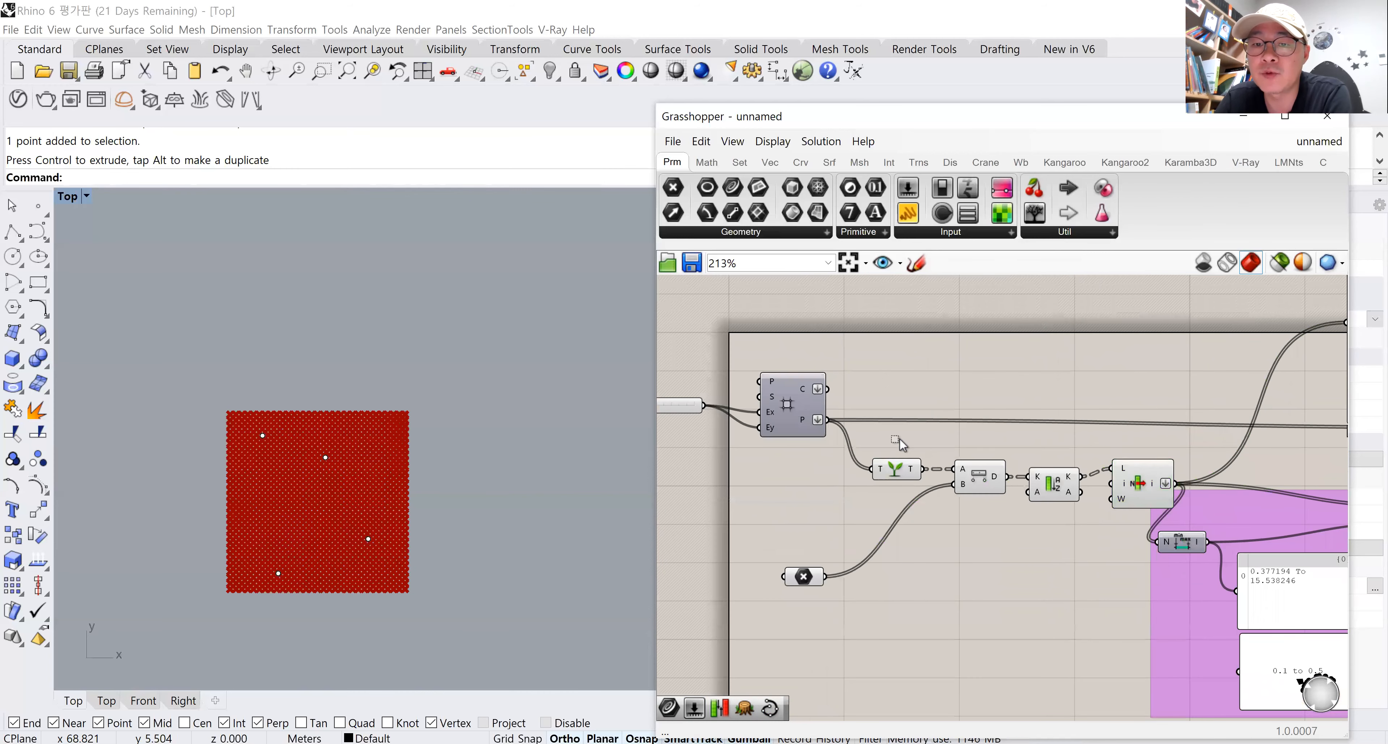
pyautogui.moveTo(860, 422); pyautogui.dragTo(1192, 546)
pyautogui.rightClick(899, 380)
pyautogui.click(931, 405)
pyautogui.click(907, 406)
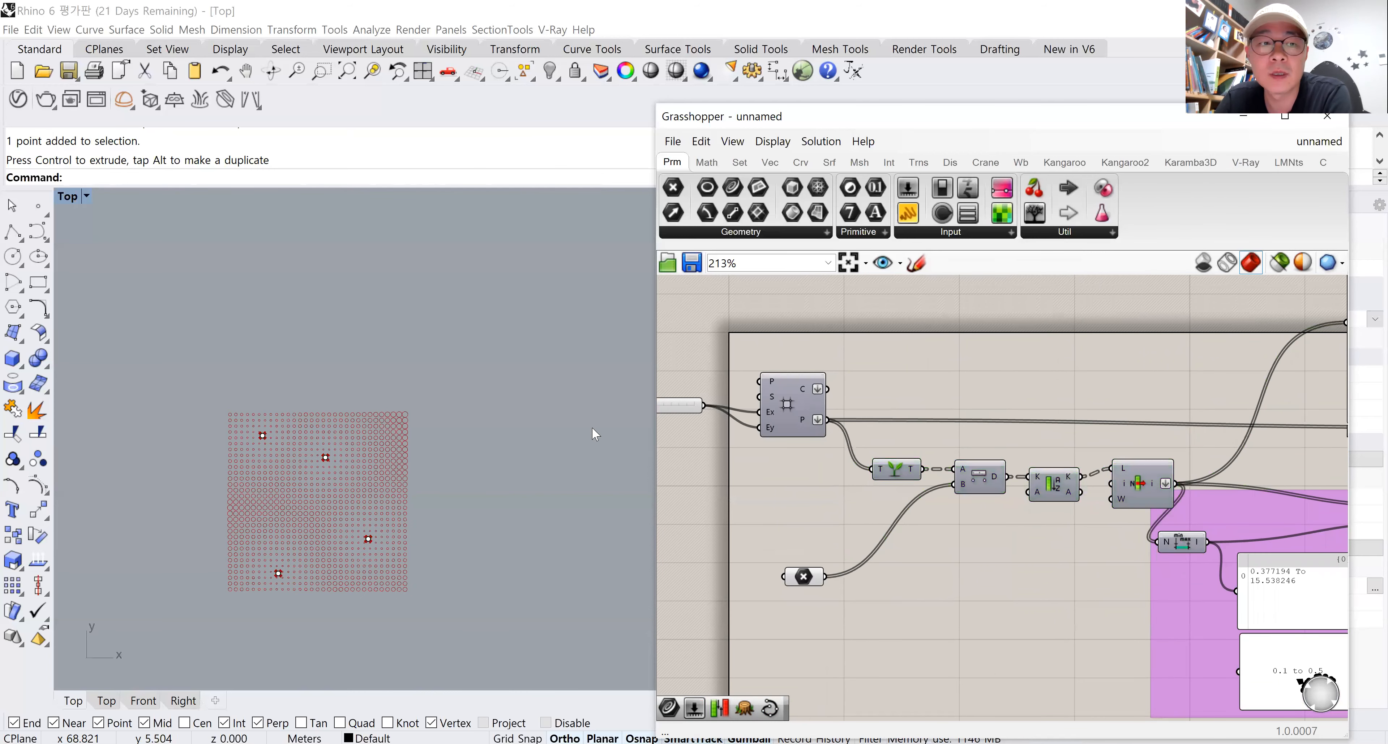
# Shift Graft, Distance, Sort List and List Item closer to the square grid in a compact row.
pyautogui.moveTo(893, 479); pyautogui.dragTo(862, 474, button='right')
pyautogui.moveTo(862, 474); pyautogui.dragTo(843, 473)
pyautogui.moveTo(959, 474); pyautogui.dragTo(928, 475)
pyautogui.moveTo(1042, 488); pyautogui.dragTo(1003, 489)
pyautogui.moveTo(1114, 489); pyautogui.dragTo(1062, 491)
pyautogui.scroll(-2, 1094, 510)
pyautogui.moveTo(1104, 535); pyautogui.dragTo(914, 530, button='right')
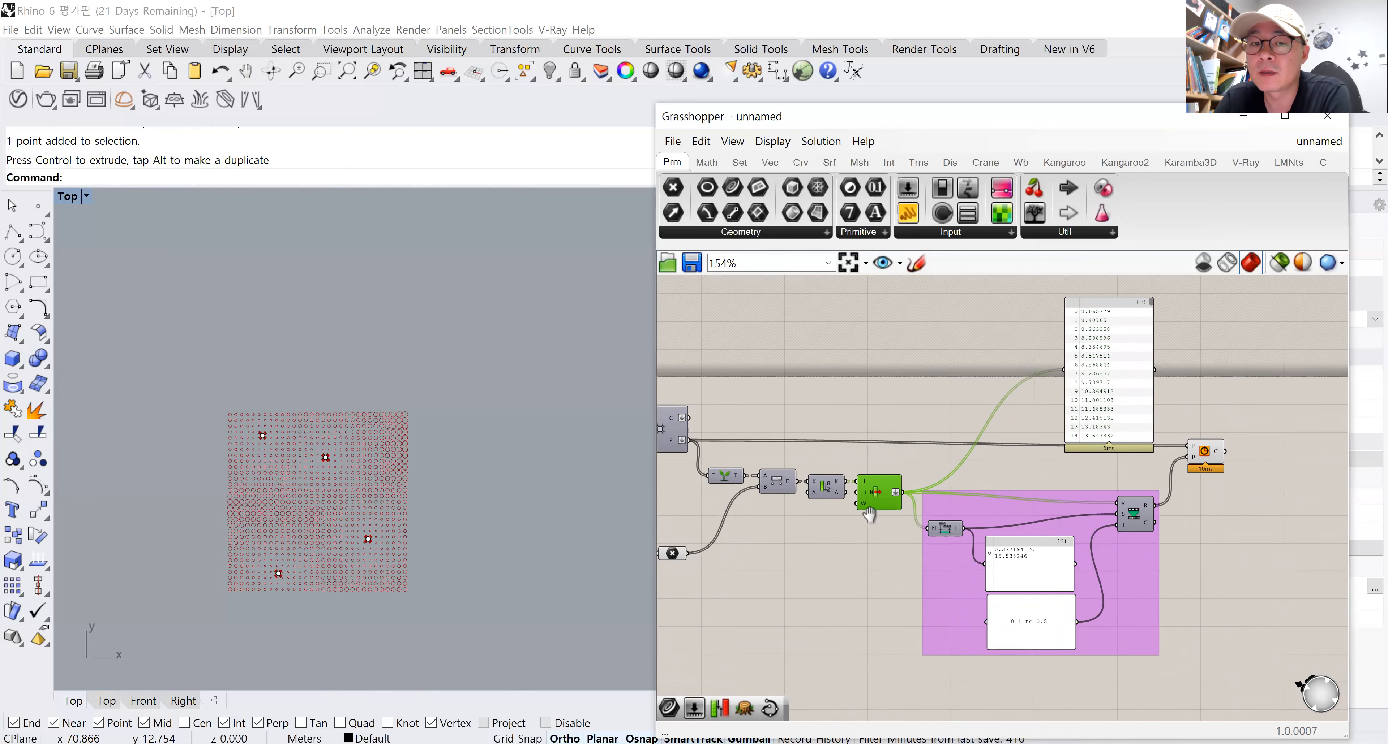
pyautogui.moveTo(864, 512); pyautogui.dragTo(945, 505, button='right')
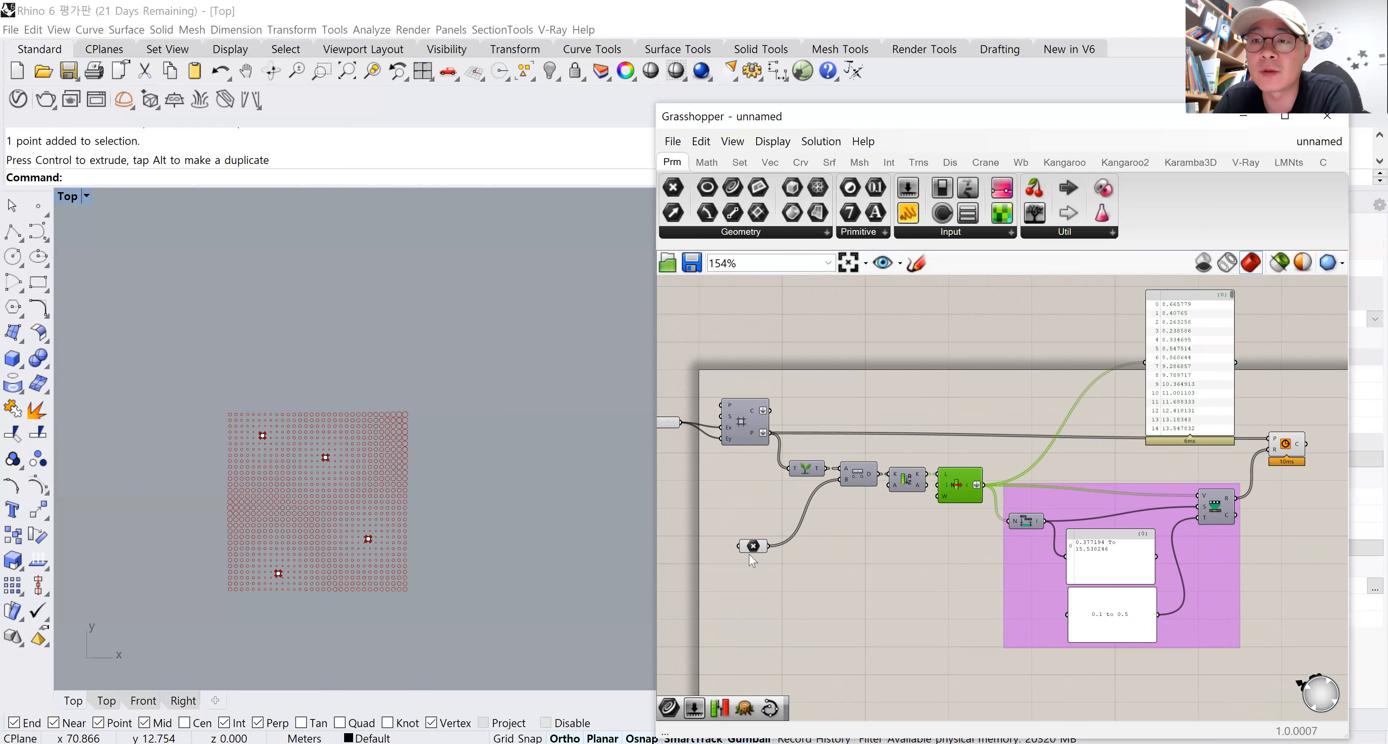
# Nudge the Circle component up to straighten its P wire and delete the panel listing the nearest distances.
pyautogui.moveTo(752, 555)
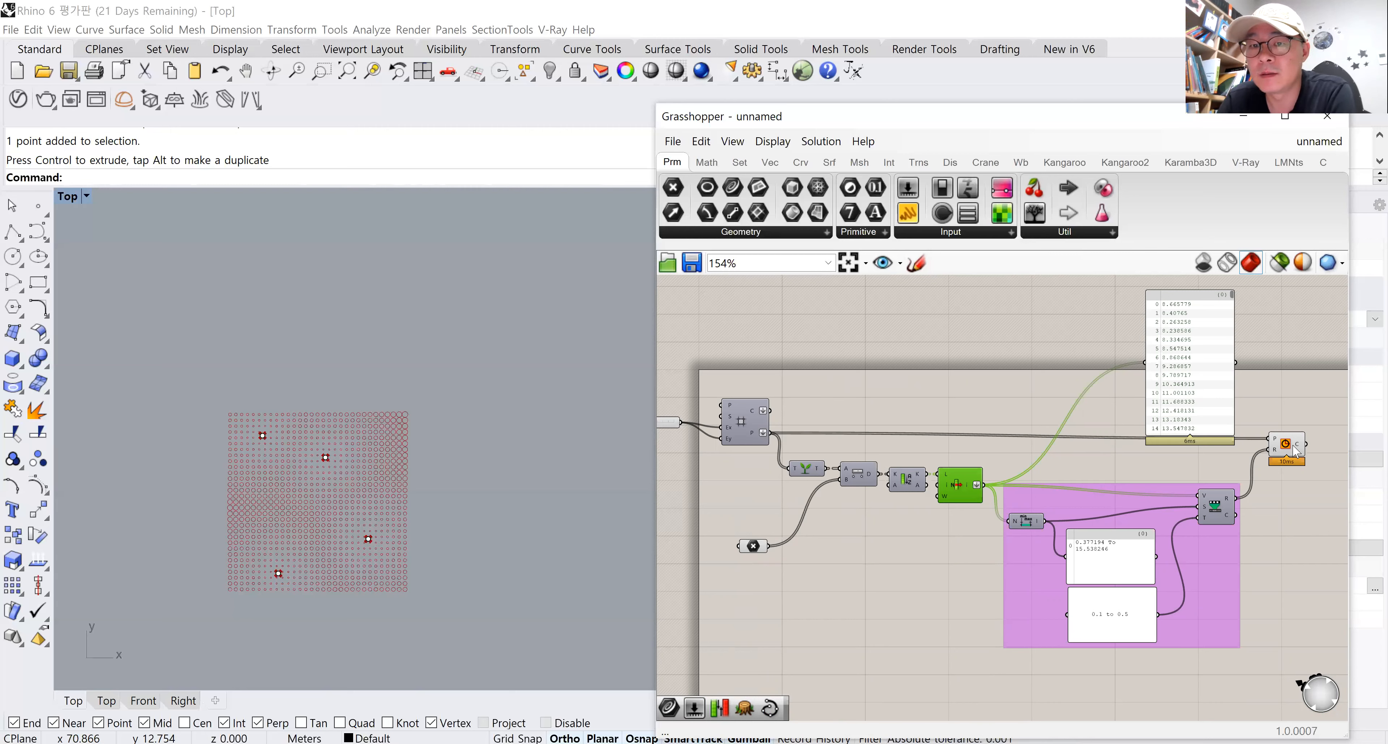
pyautogui.moveTo(1292, 449); pyautogui.dragTo(1293, 444)
pyautogui.click(1251, 494)
pyautogui.click(1180, 396)
pyautogui.press('Delete')
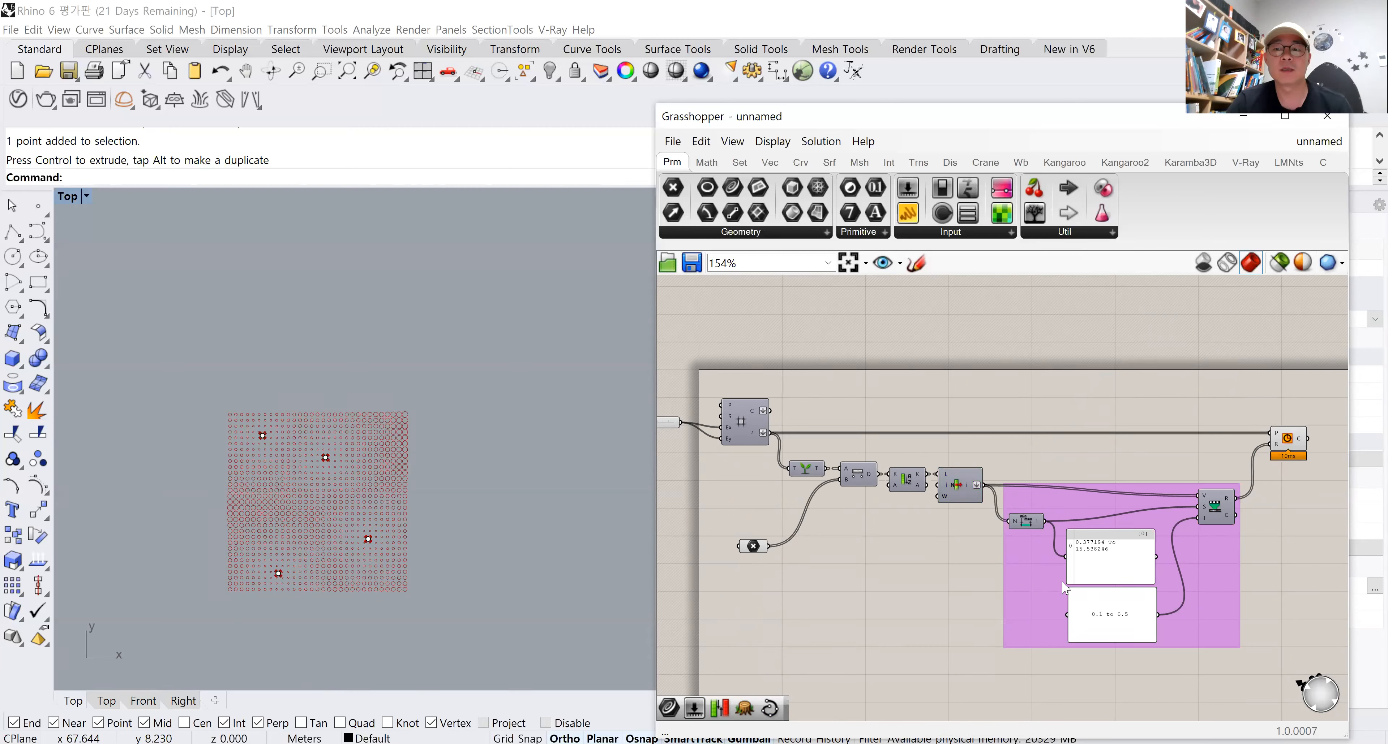
pyautogui.click(1091, 603)
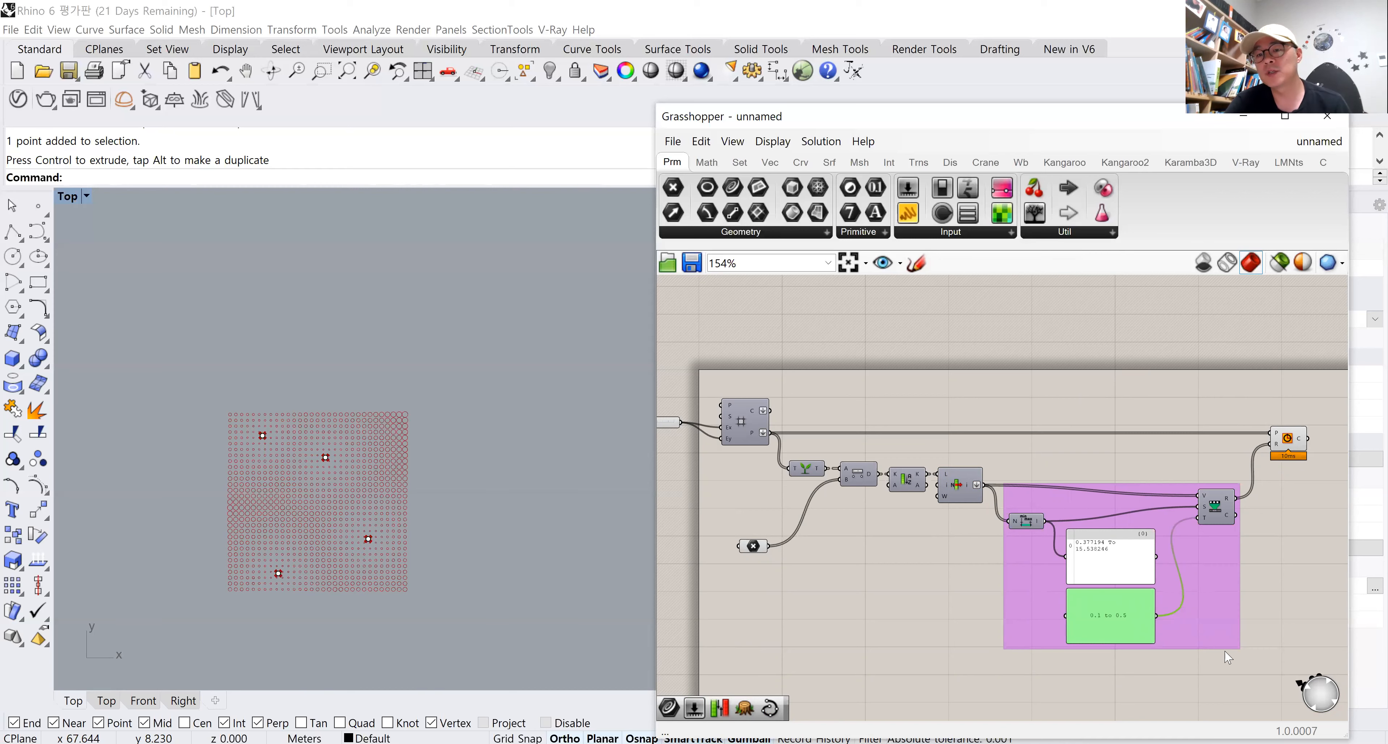
pyautogui.moveTo(1299, 620); pyautogui.dragTo(1294, 595, button='right')
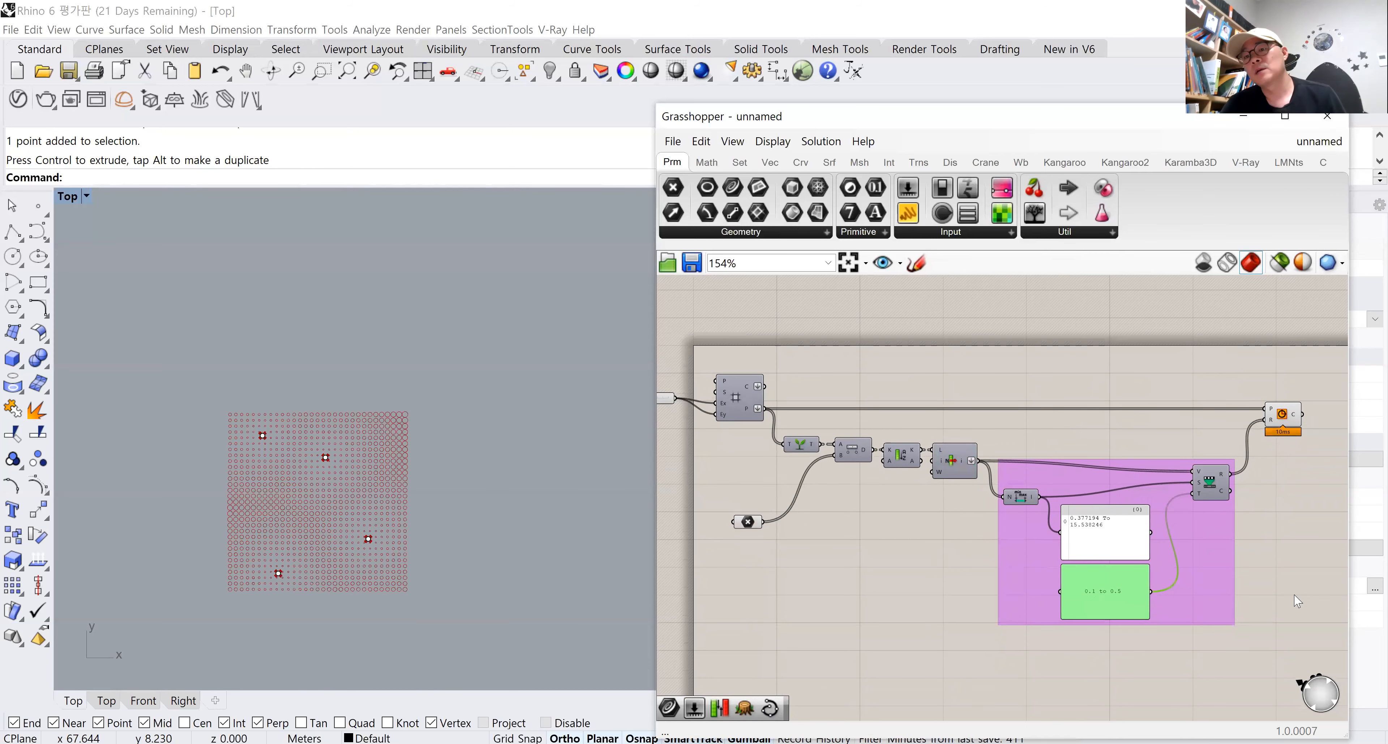